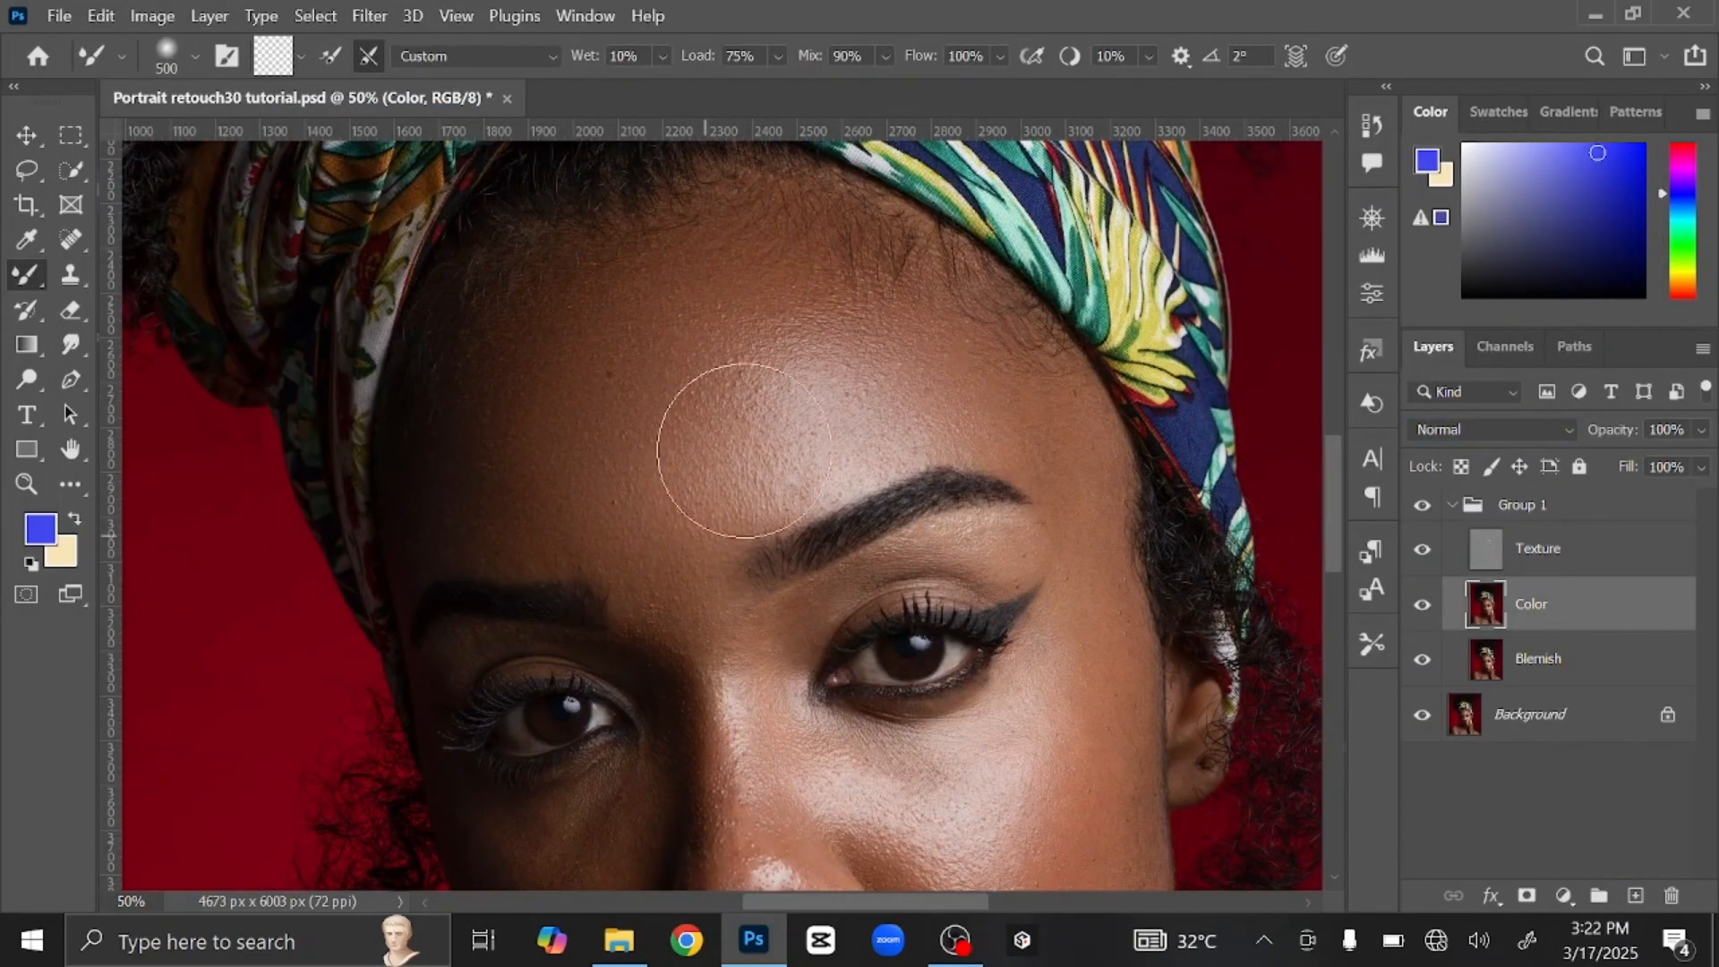
Step: Inspect the eyes, collarbone and shoulder skin up close, then fit the whole portrait in the window
{"action": "key", "text": "ctrl+plus"}
{"action": "scroll", "coordinate": [405, 323], "scroll_direction": "down", "scroll_amount": 5}
{"action": "key", "text": "bracketleft"}
{"action": "key", "text": "bracketleft"}
{"action": "key", "text": "bracketleft"}
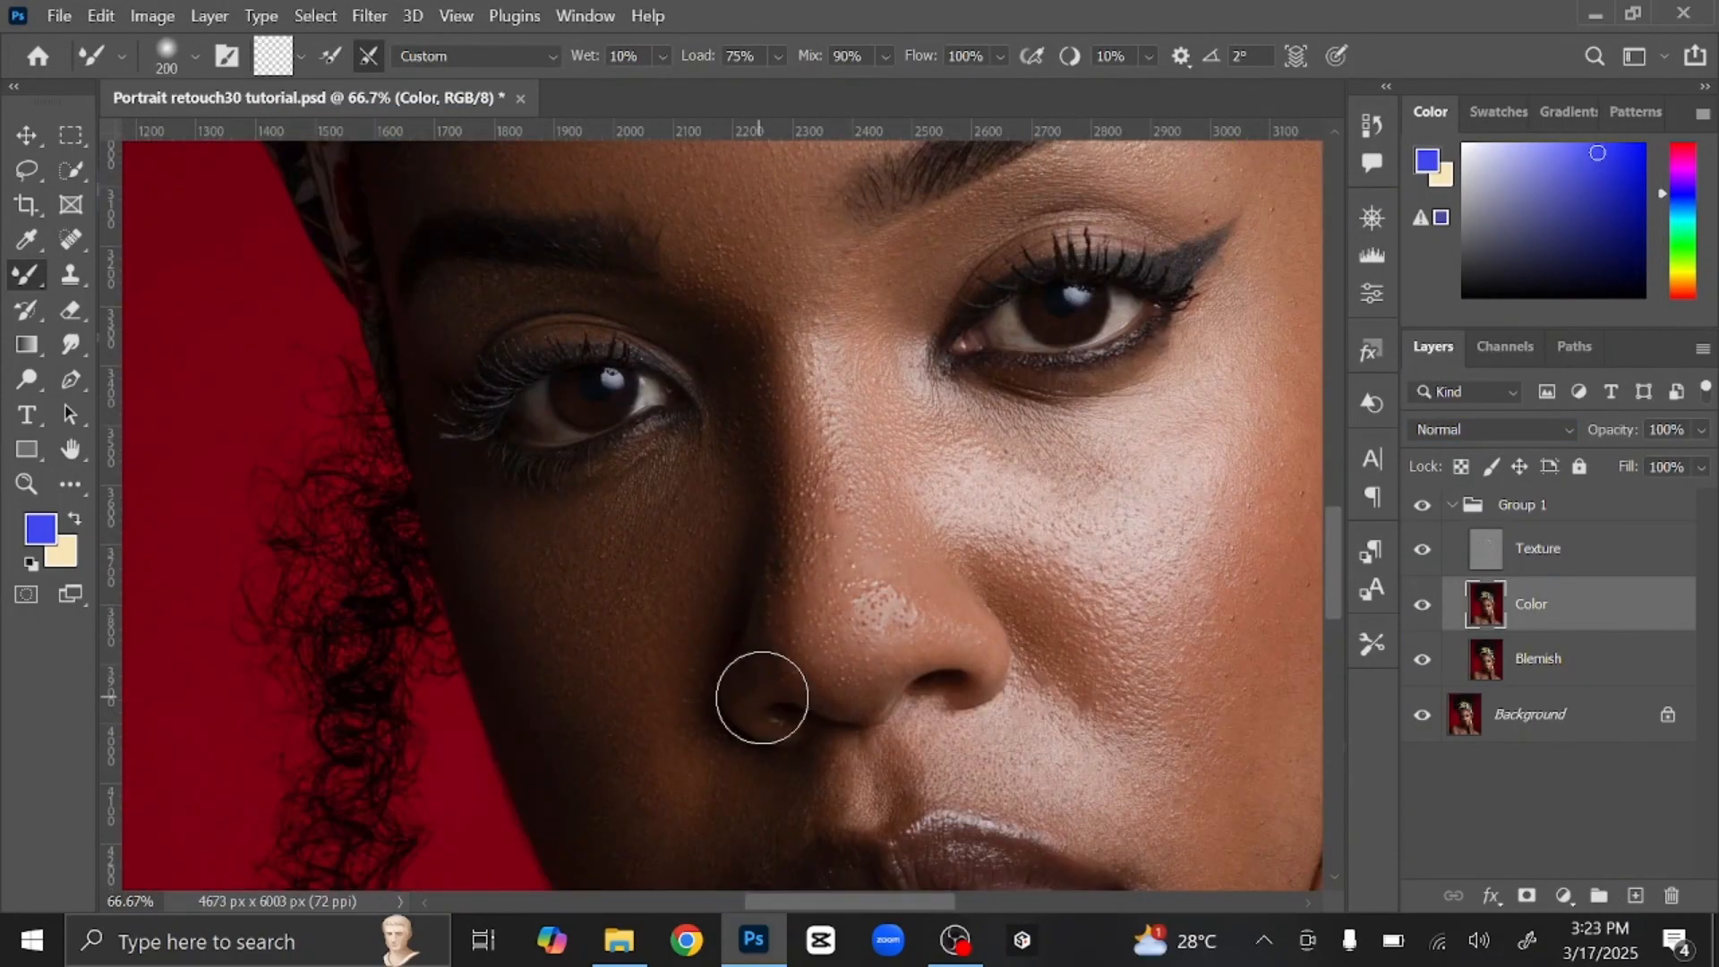
{"action": "scroll", "coordinate": [763, 695], "scroll_direction": "down", "scroll_amount": 6}
{"action": "scroll", "coordinate": [952, 568], "scroll_direction": "right", "scroll_amount": 3}
{"action": "mouse_move", "coordinate": [588, 591]}
{"action": "left_mouse_down"}
{"action": "mouse_move", "coordinate": [876, 571]}
{"action": "mouse_move", "coordinate": [776, 682]}
{"action": "left_mouse_up"}
{"action": "key", "text": "ctrl+minus"}
{"action": "key", "text": "bracketright"}
{"action": "key", "text": "bracketright"}
{"action": "key", "text": "bracketright"}
{"action": "key", "text": "bracketright"}
{"action": "key", "text": "bracketright"}
{"action": "scroll", "coordinate": [731, 649], "scroll_direction": "right", "scroll_amount": 3}
{"action": "scroll", "coordinate": [941, 556], "scroll_direction": "right", "scroll_amount": 3}
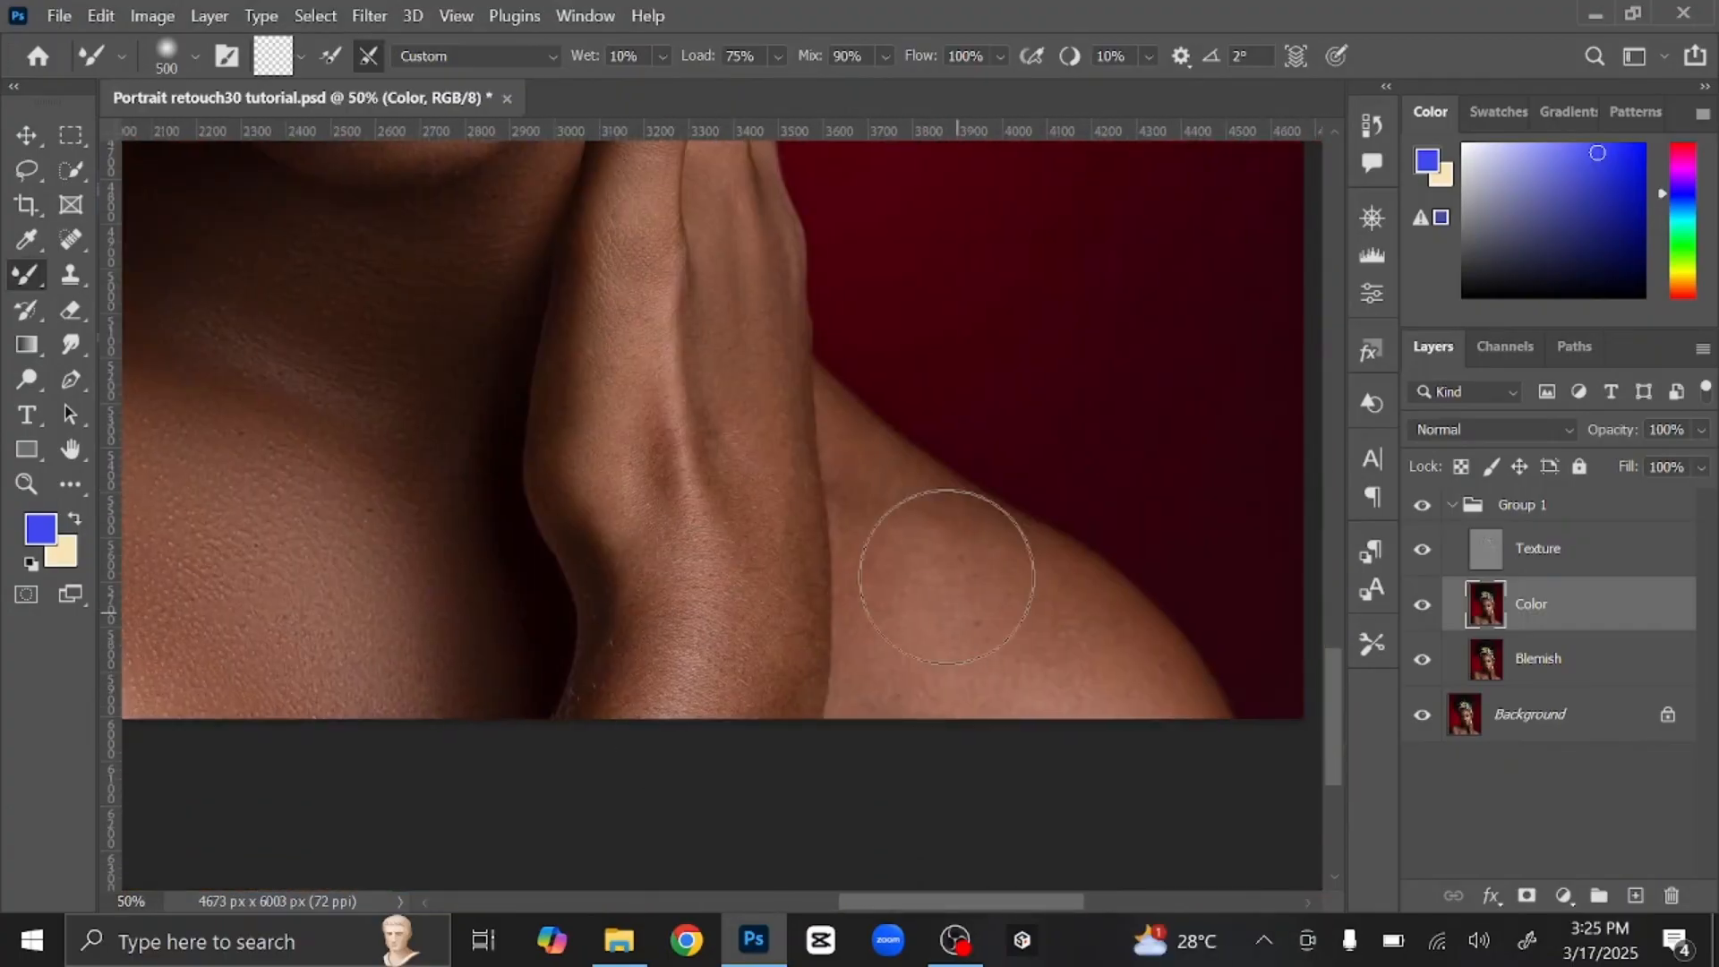
{"action": "scroll", "coordinate": [629, 745], "scroll_direction": "up", "scroll_amount": 3}
{"action": "key", "text": "ctrl+0"}
Step: Stamp all visible layers onto a new layer and convert it to a smart object
{"action": "key", "text": "ctrl+shift+alt+e"}
{"action": "key", "text": "v"}
{"action": "right_click", "coordinate": [1603, 547]}
{"action": "left_click", "coordinate": [1419, 418]}
Step: Open the Camera Raw filter and adjust the portrait's Light settings
{"action": "key", "text": "ctrl+shift+a"}
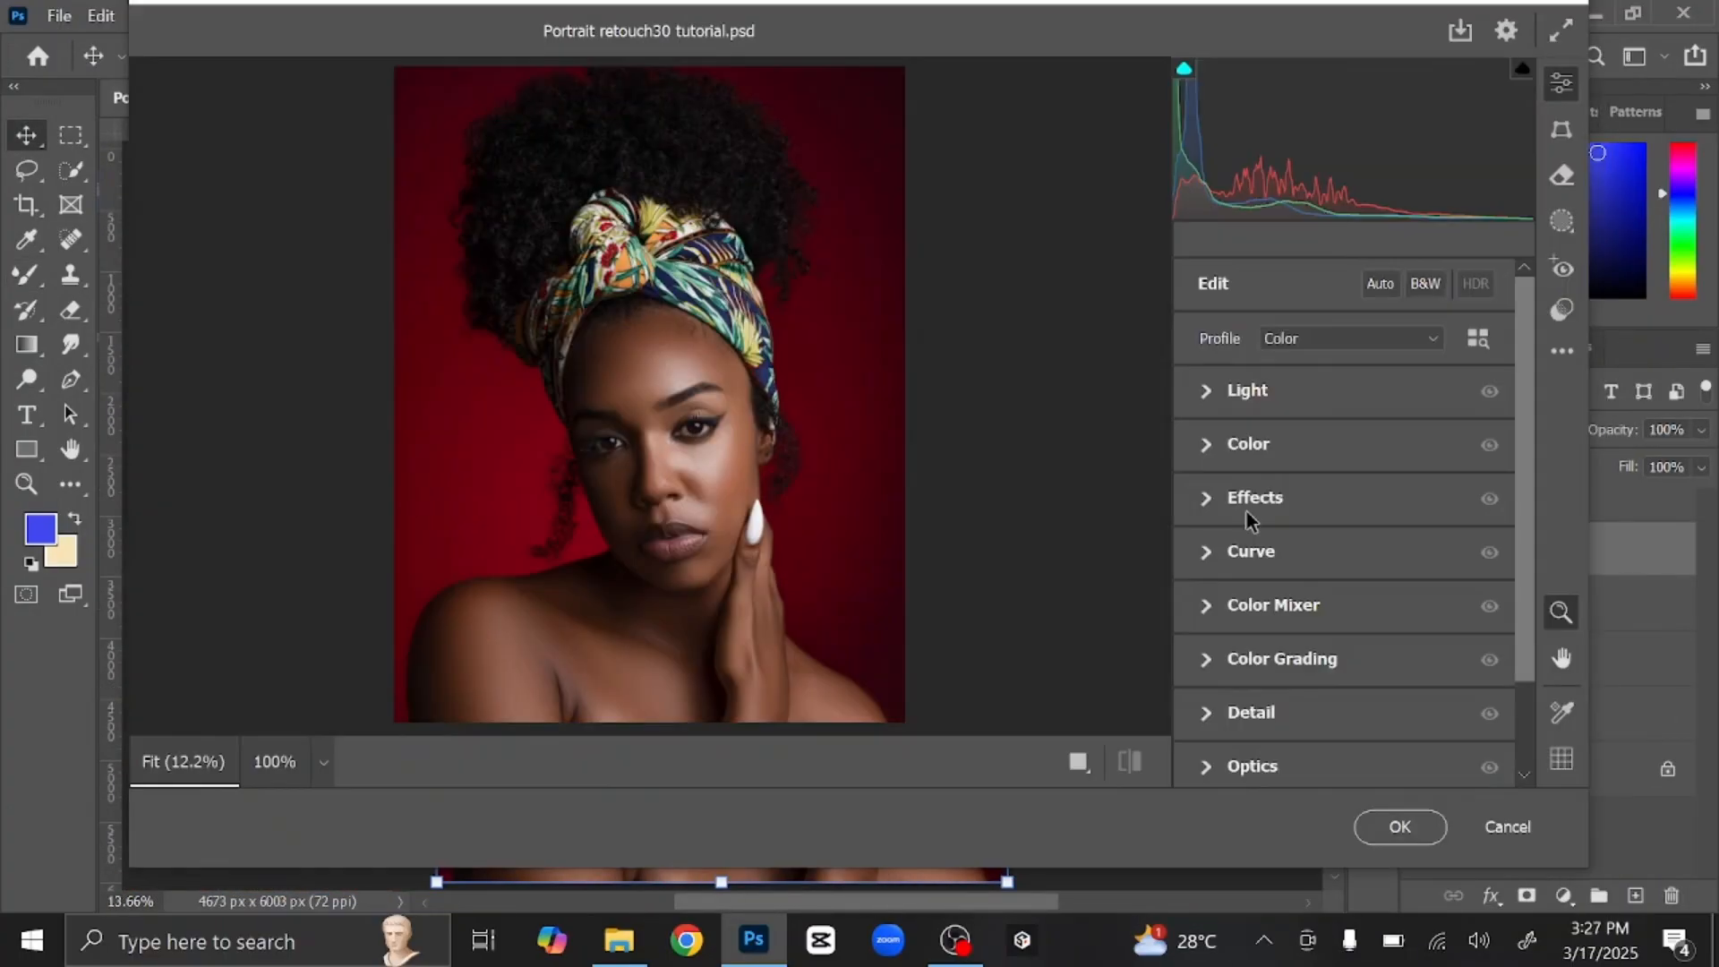
{"action": "left_click", "coordinate": [1247, 390]}
{"action": "left_click_drag", "start_coordinate": [1343, 453], "coordinate": [1354, 453]}
{"action": "left_click", "coordinate": [1206, 390]}
{"action": "left_click", "coordinate": [1248, 444]}
{"action": "left_click", "coordinate": [1248, 443]}
Step: Set Texture to +11 and Clarity to +8, set Sharpening to 17, and apply Camera Raw
{"action": "left_click", "coordinate": [1254, 497]}
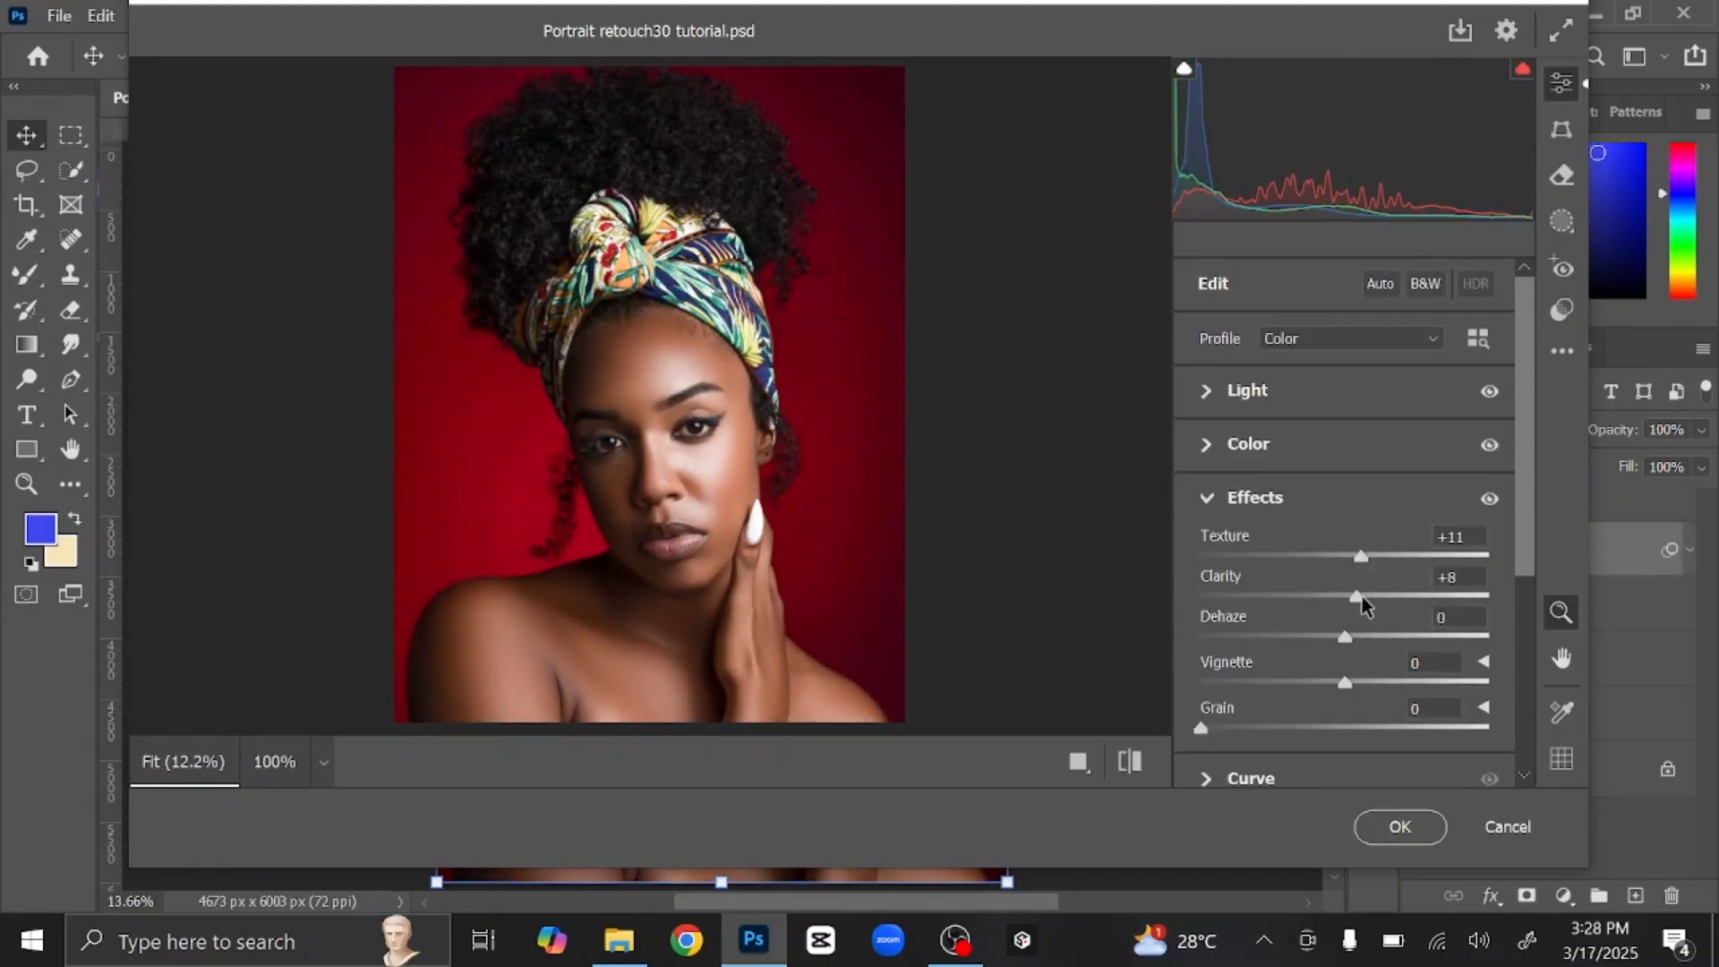
{"action": "scroll", "coordinate": [1343, 537], "scroll_direction": "down", "scroll_amount": 5}
{"action": "left_click", "coordinate": [1281, 385]}
{"action": "left_click", "coordinate": [1282, 354]}
{"action": "left_click", "coordinate": [1251, 407]}
{"action": "left_click_drag", "start_coordinate": [1201, 472], "coordinate": [1235, 475]}
{"action": "left_click", "coordinate": [1250, 408]}
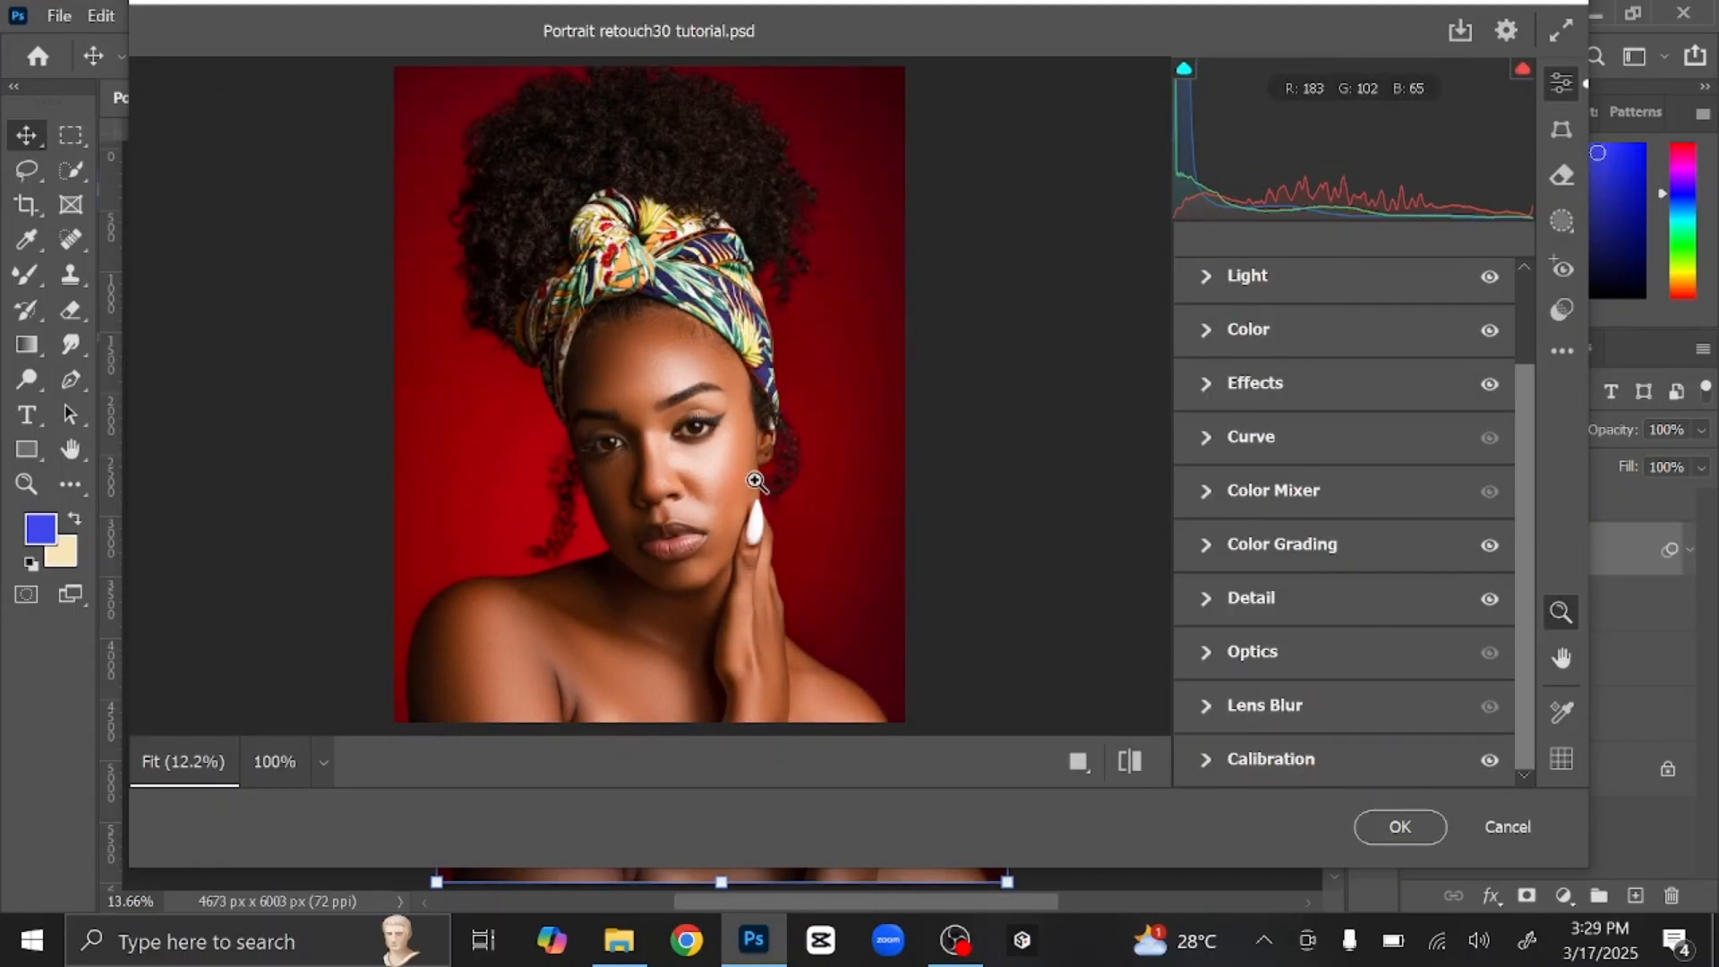
{"action": "left_click", "coordinate": [1399, 826]}
Step: Reopen the Camera Raw filter settings to review them, then close back to the photo
{"action": "double_click", "coordinate": [1590, 636]}
{"action": "key", "text": "Return"}
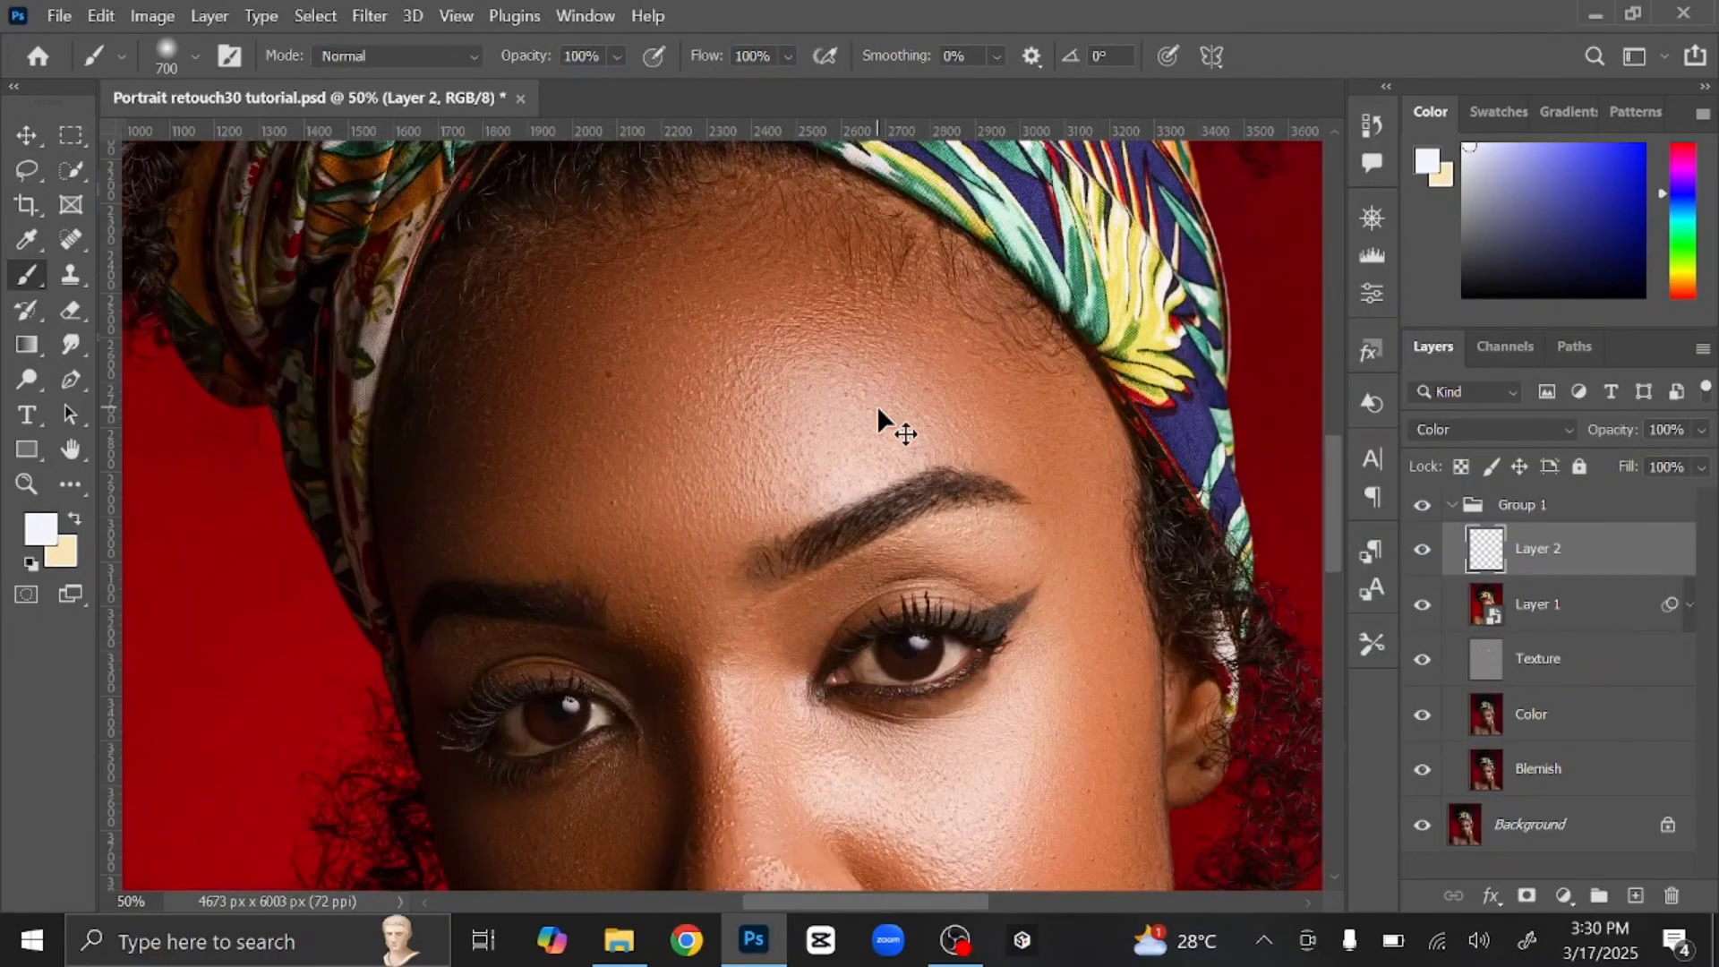
{"action": "scroll", "coordinate": [883, 422], "scroll_direction": "up", "scroll_amount": 3}
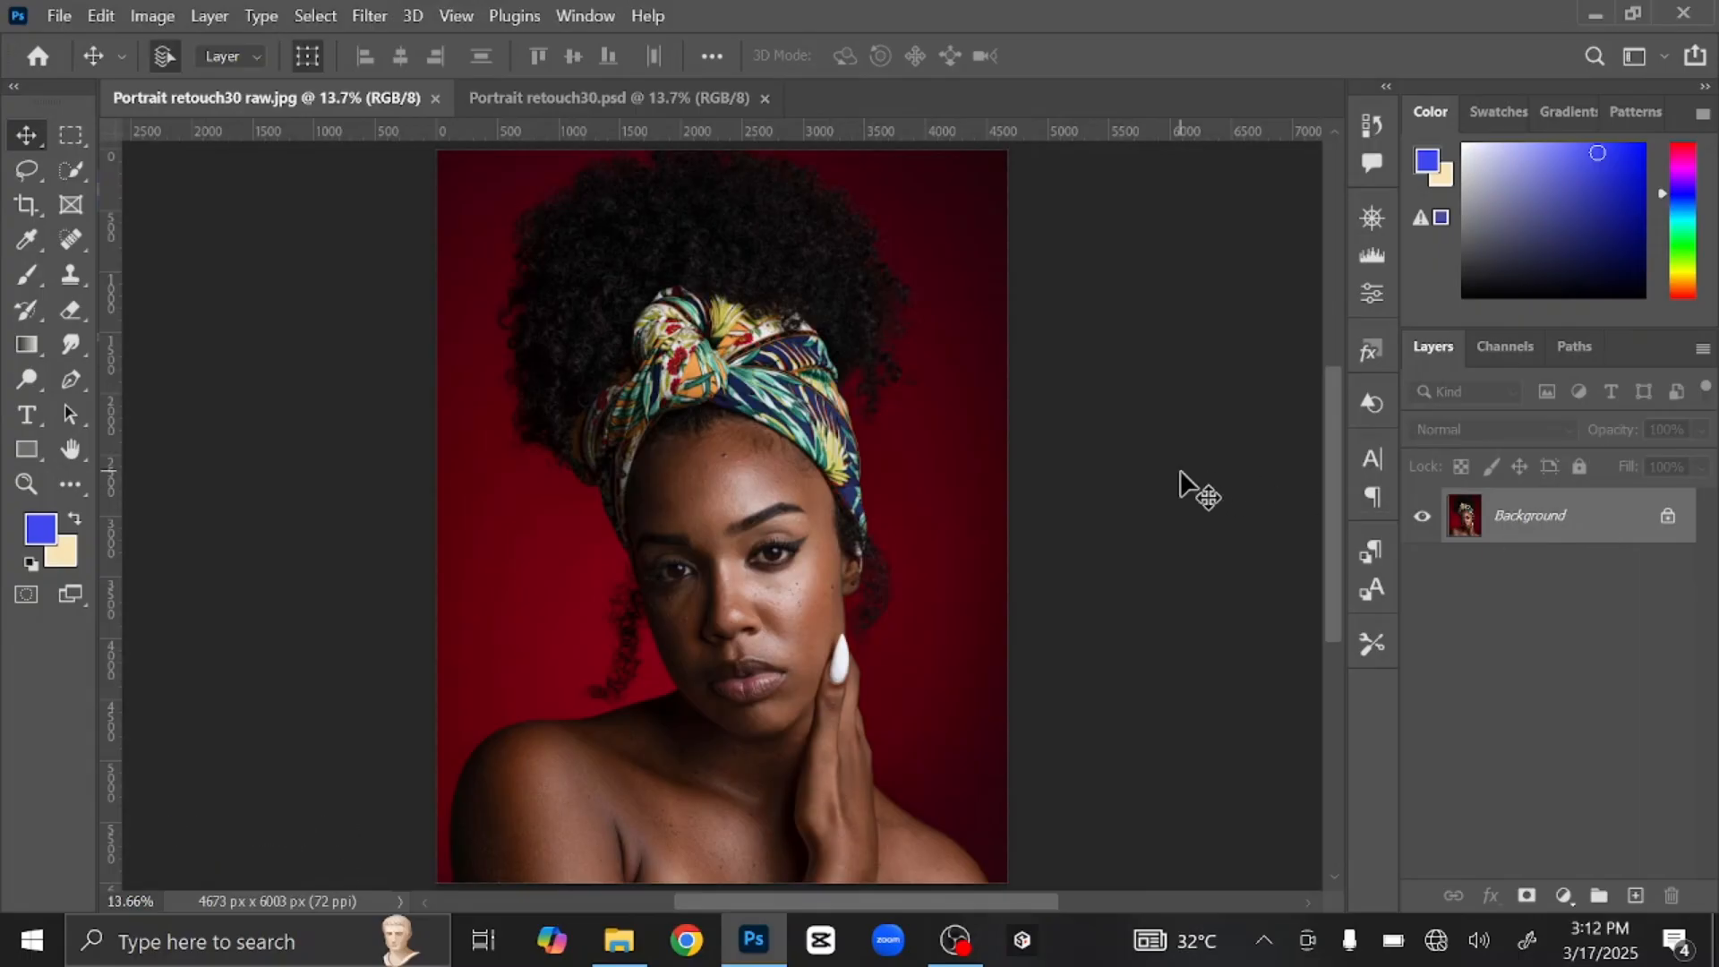
Step: Duplicate the Background layer with Ctrl+J and rename the copy 'Blemish'
{"action": "key", "text": "ctrl+j"}
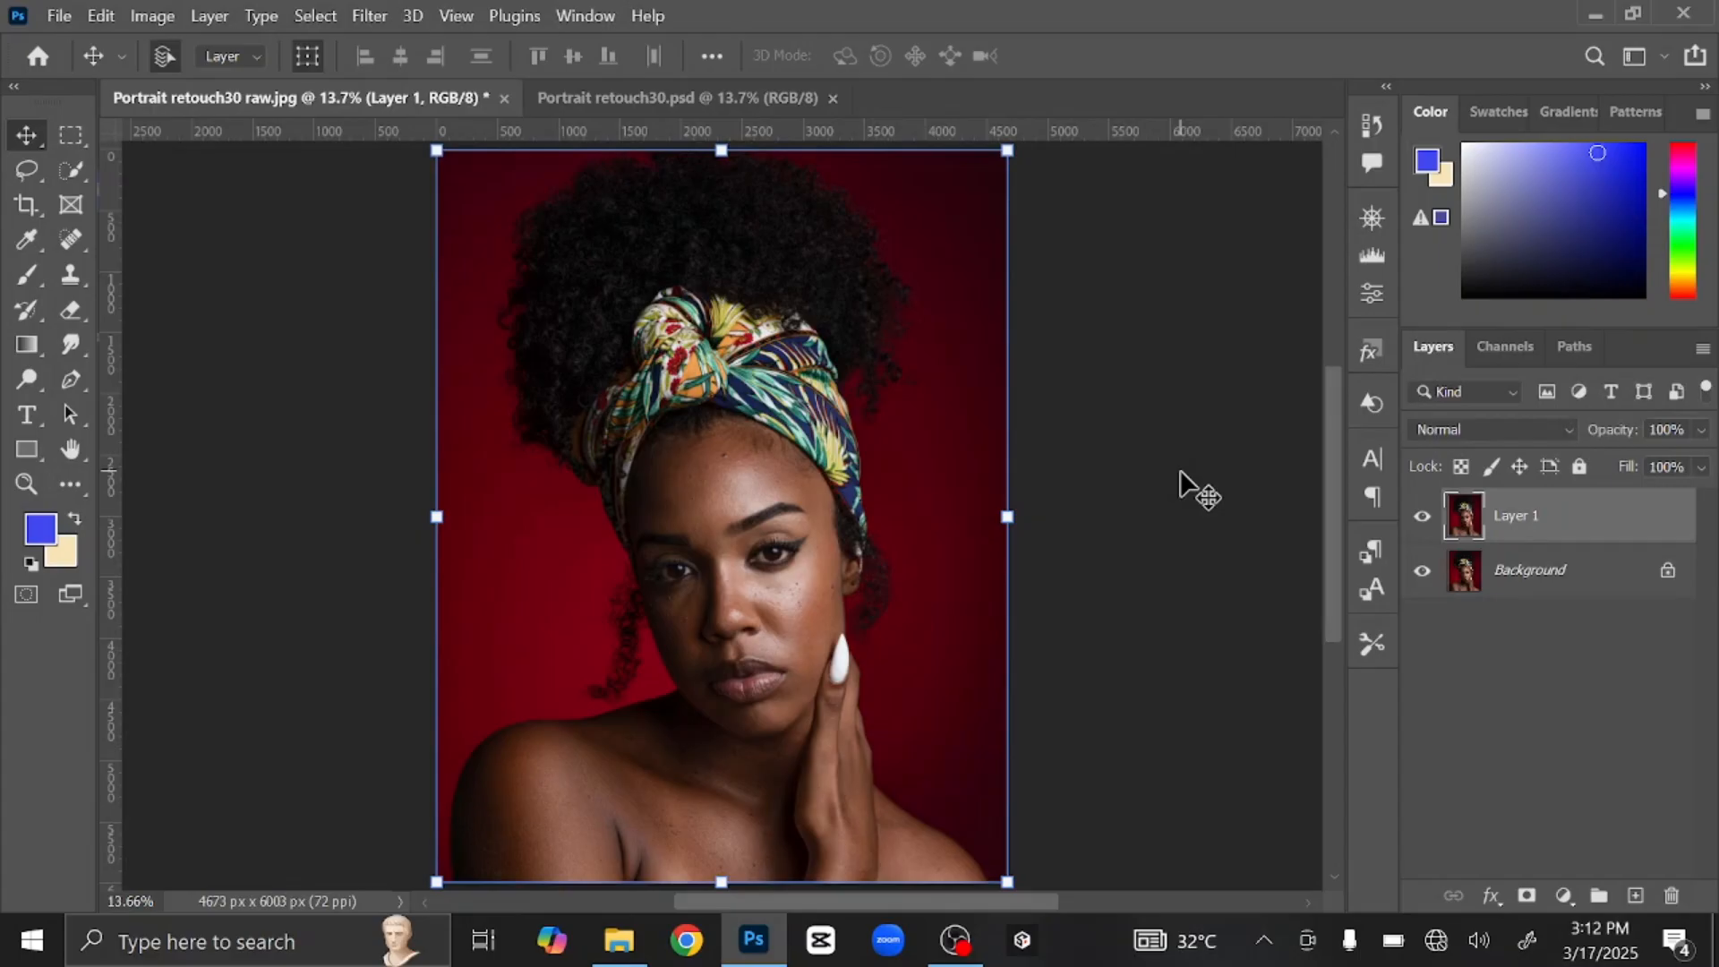
{"action": "double_click", "coordinate": [1520, 518]}
{"action": "type", "text": "Blemish"}
{"action": "key", "text": "Return"}
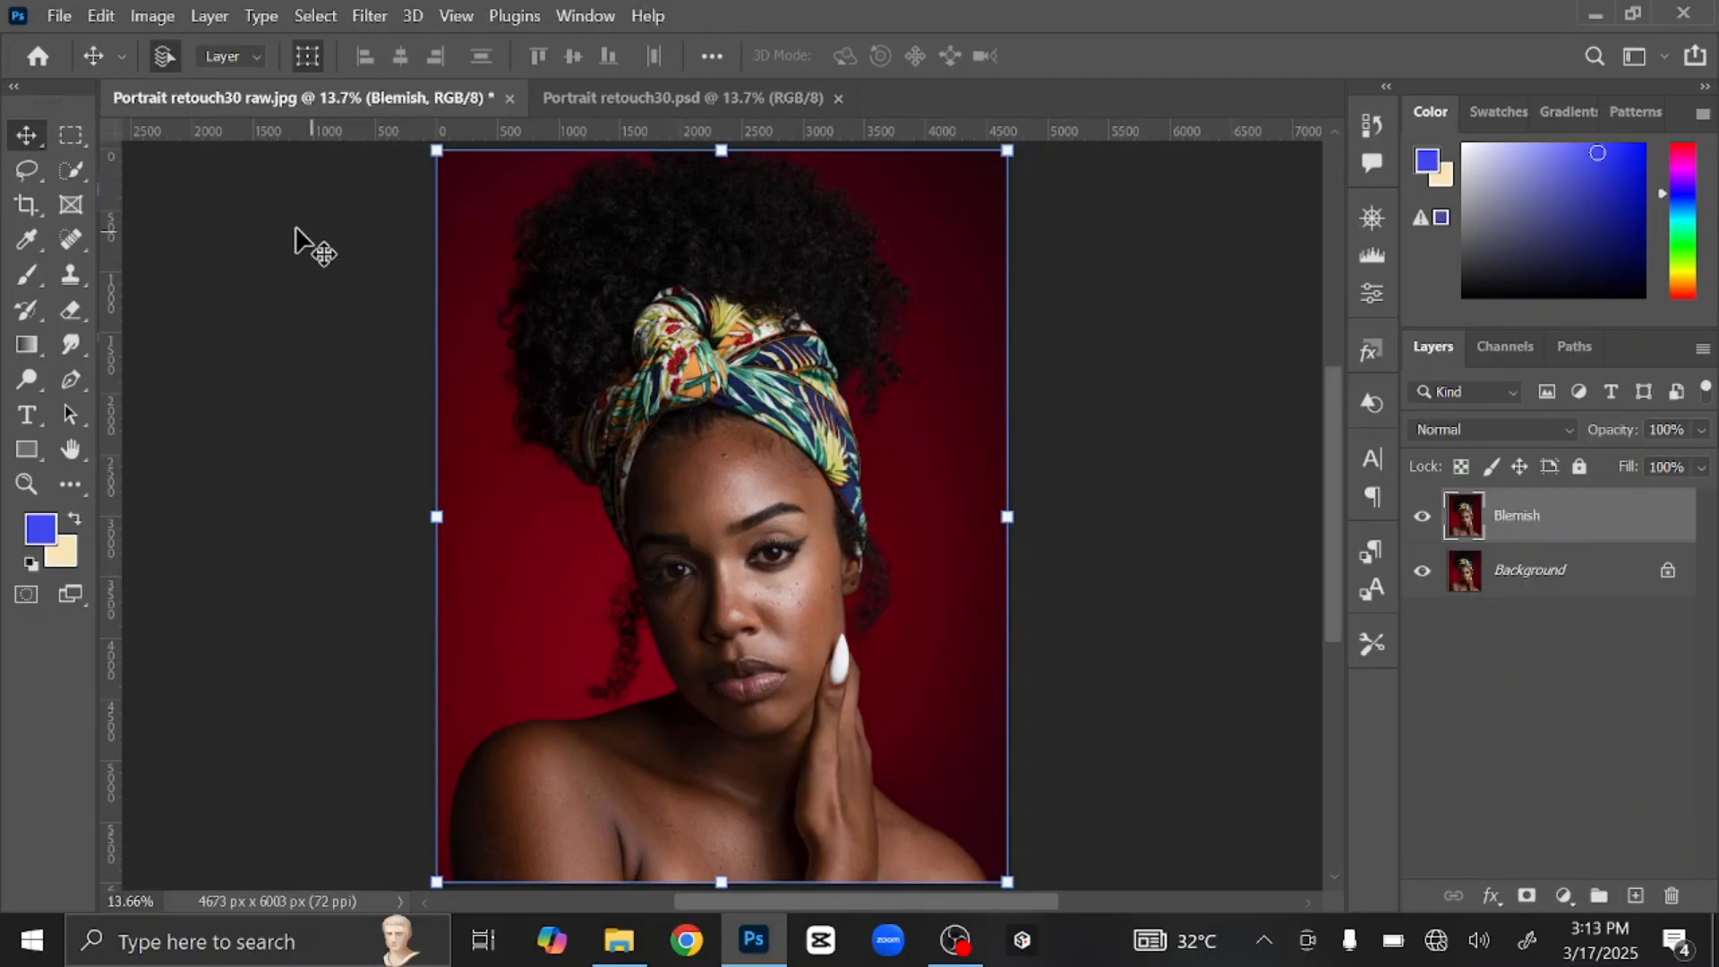
Step: With the Spot Healing Brush, heal the dark mole and the row of spots across the forehead
{"action": "left_click", "coordinate": [68, 240]}
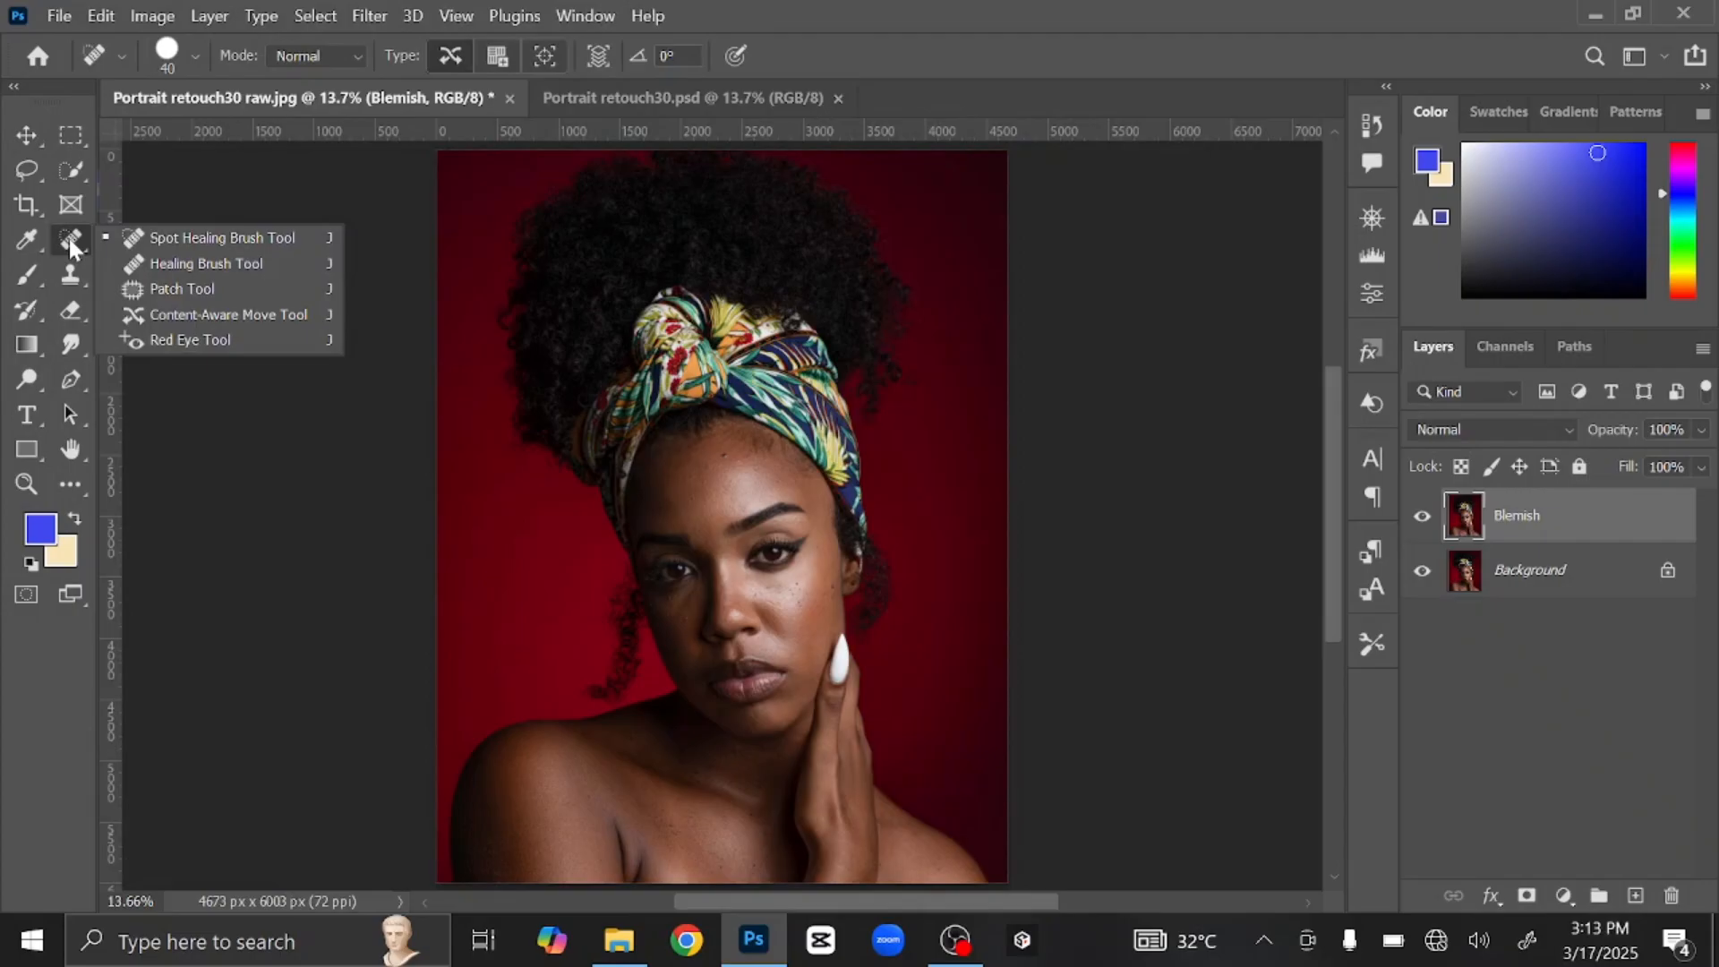
{"action": "left_click", "coordinate": [220, 233]}
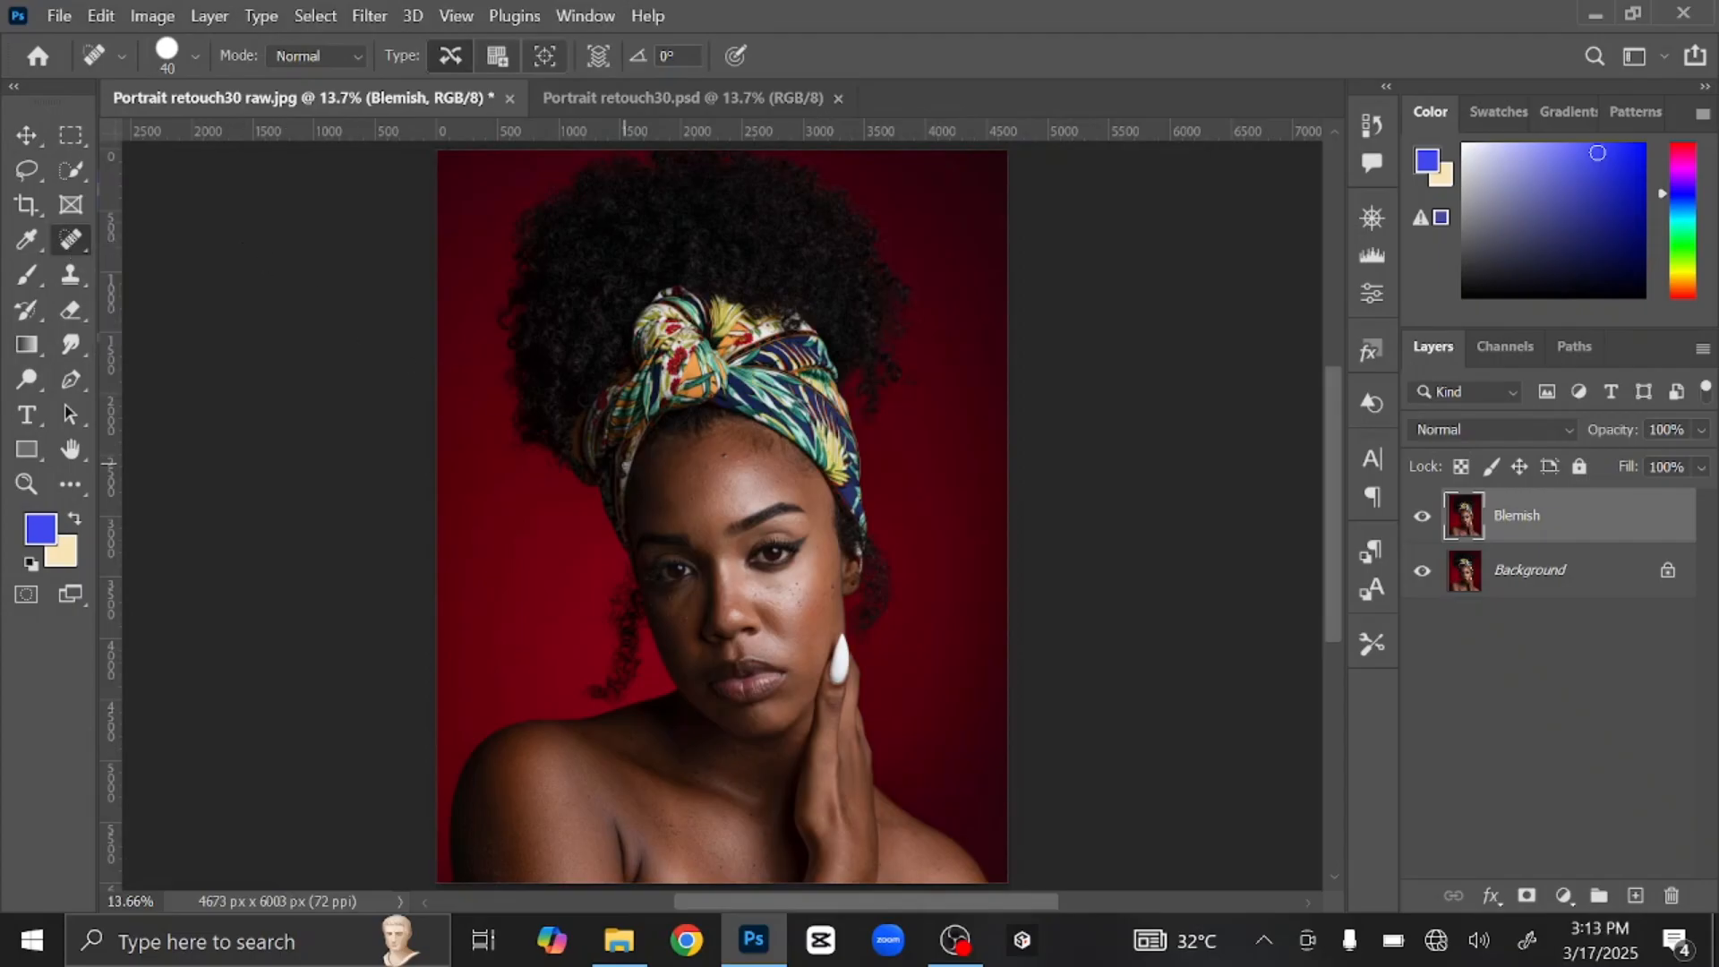
{"action": "scroll", "coordinate": [624, 462], "scroll_direction": "up", "scroll_amount": 4}
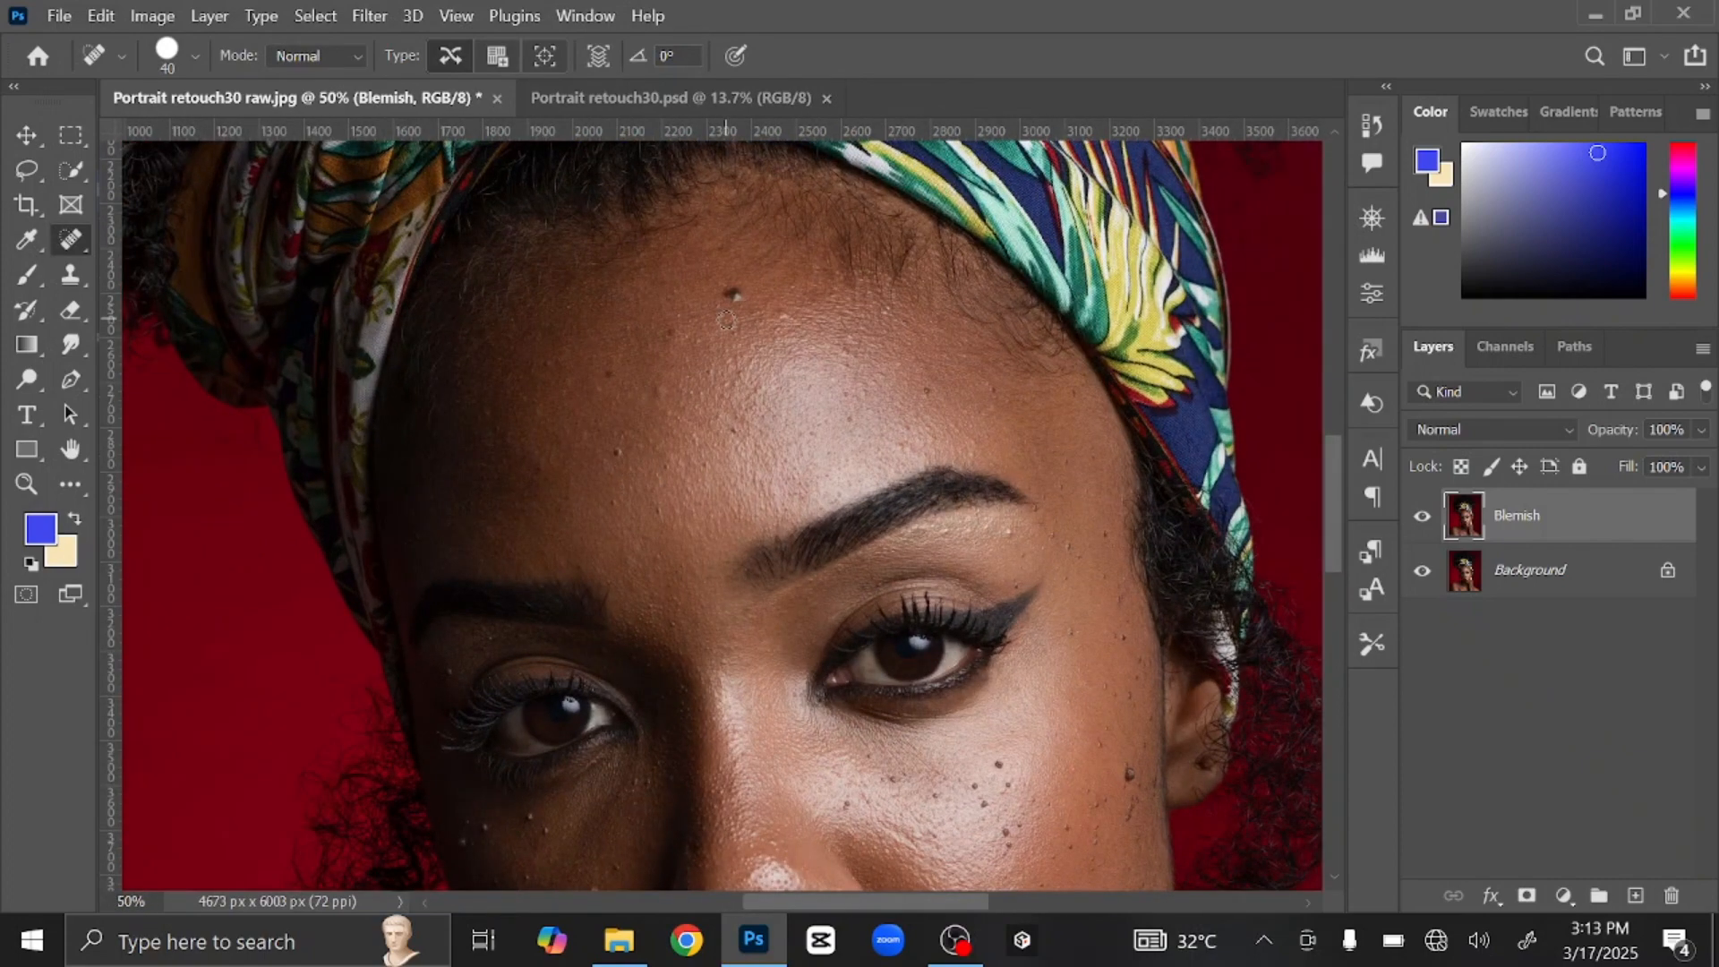
{"action": "left_click", "coordinate": [733, 294]}
{"action": "left_click", "coordinate": [908, 367]}
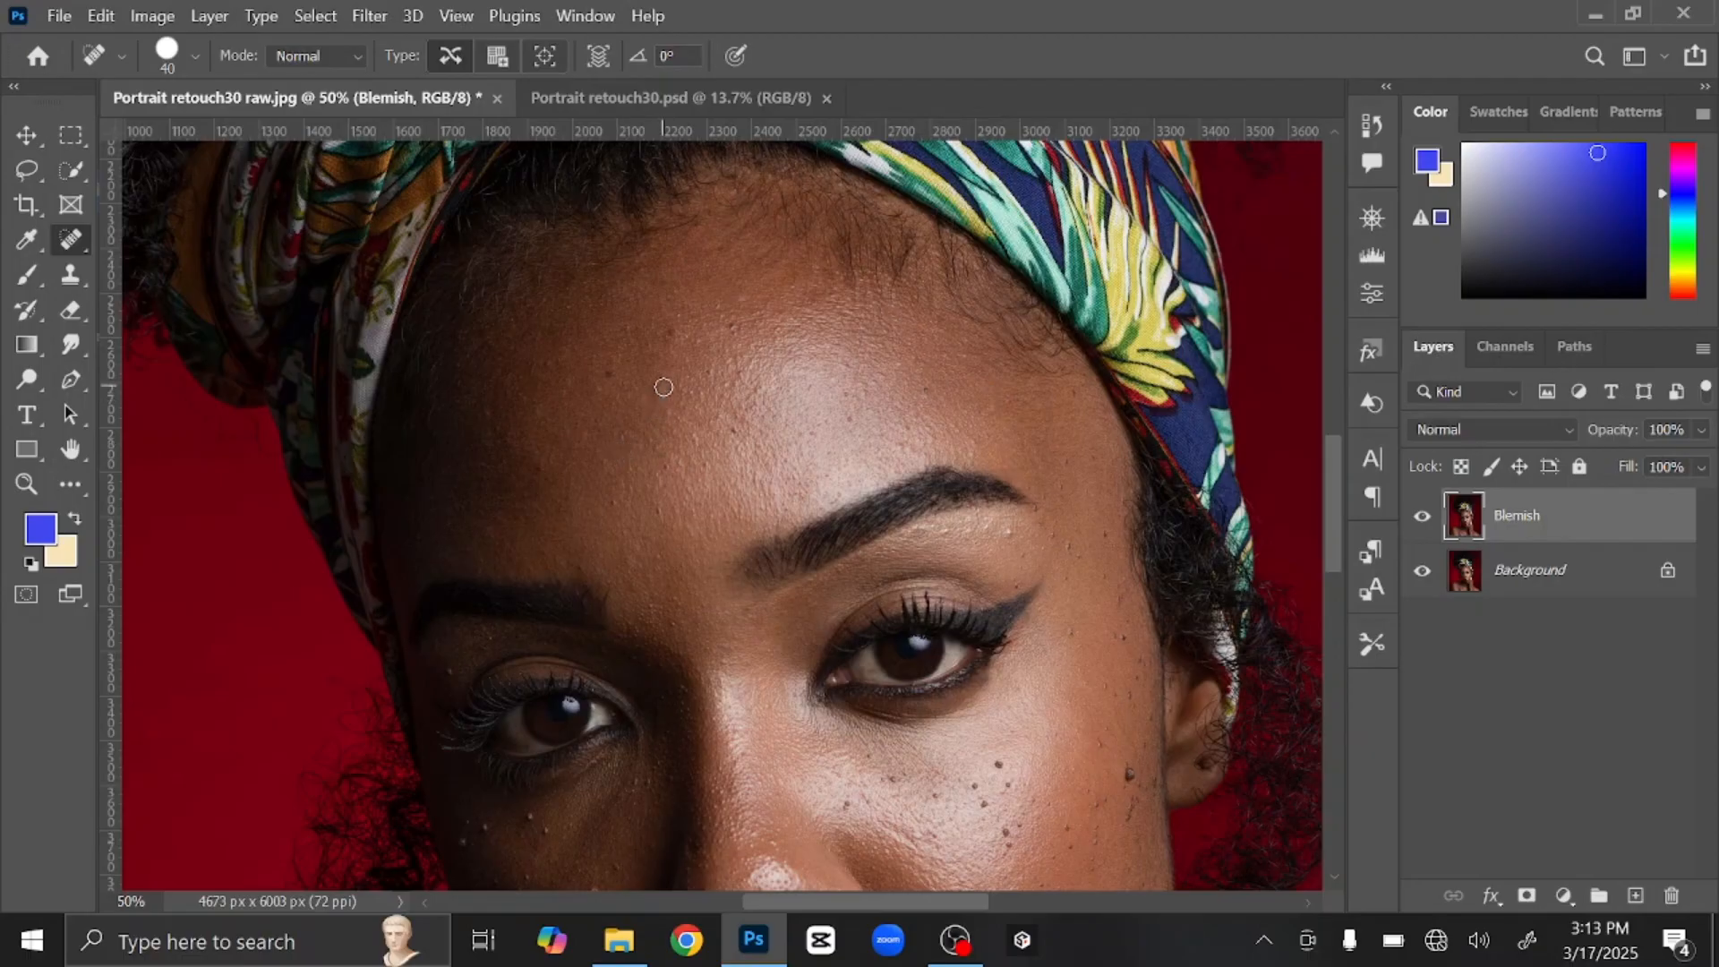
{"action": "left_click", "coordinate": [698, 468]}
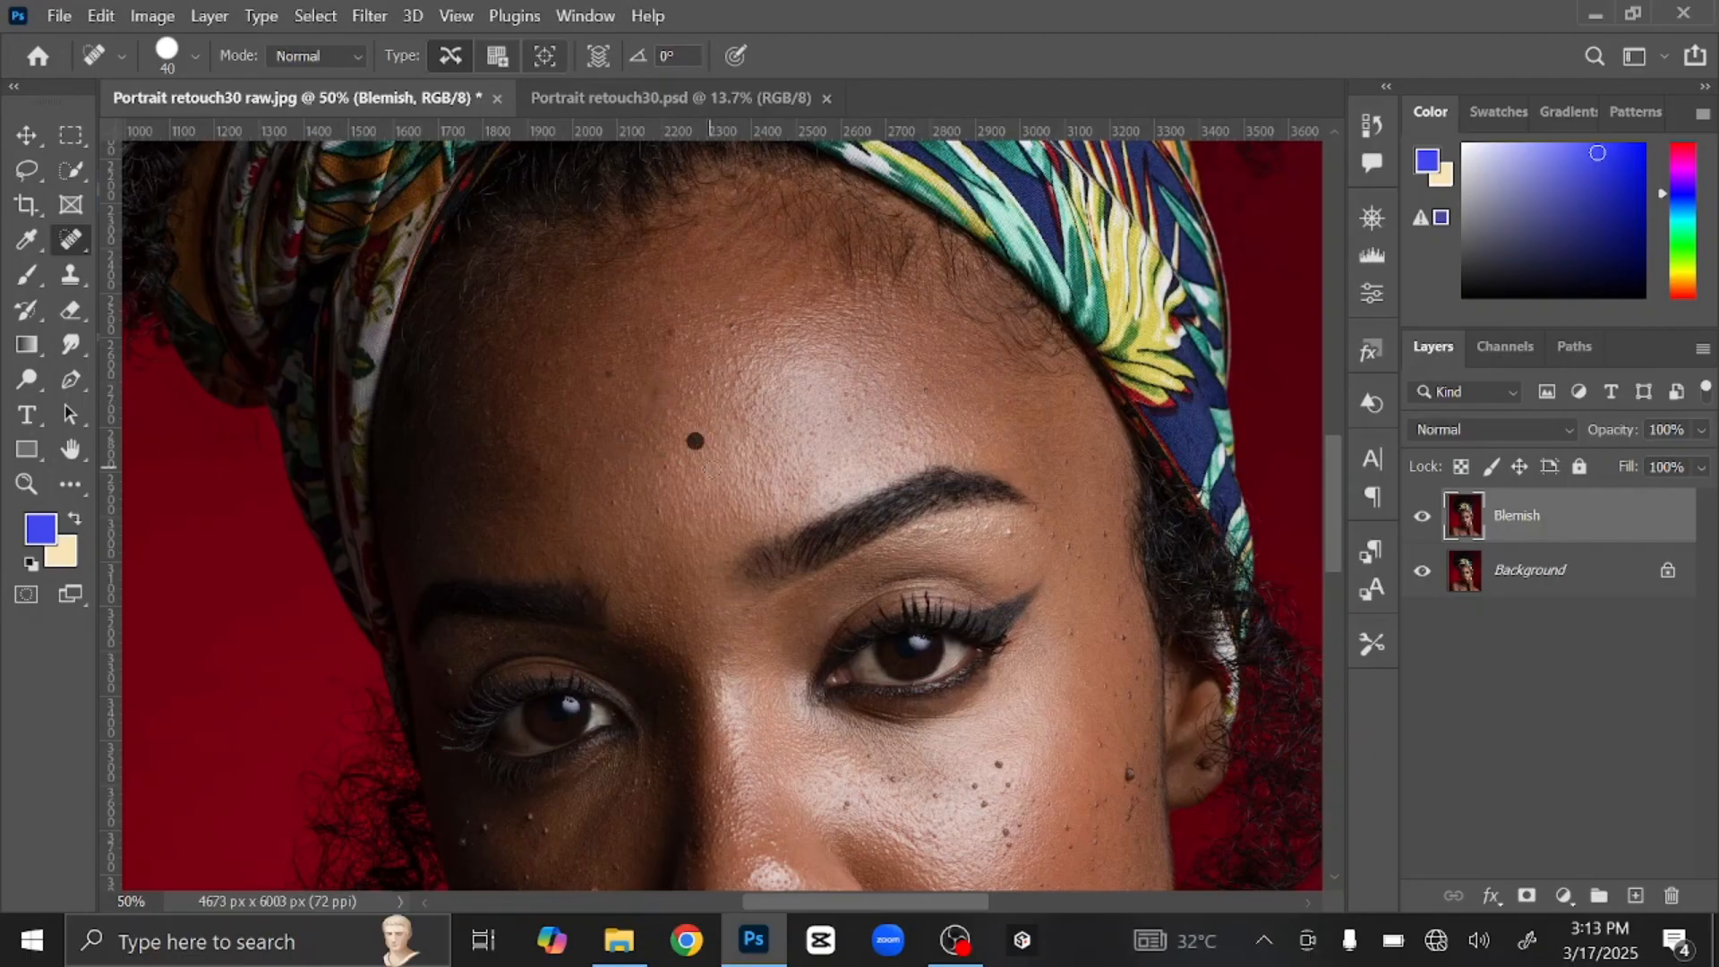
{"action": "left_click", "coordinate": [650, 481]}
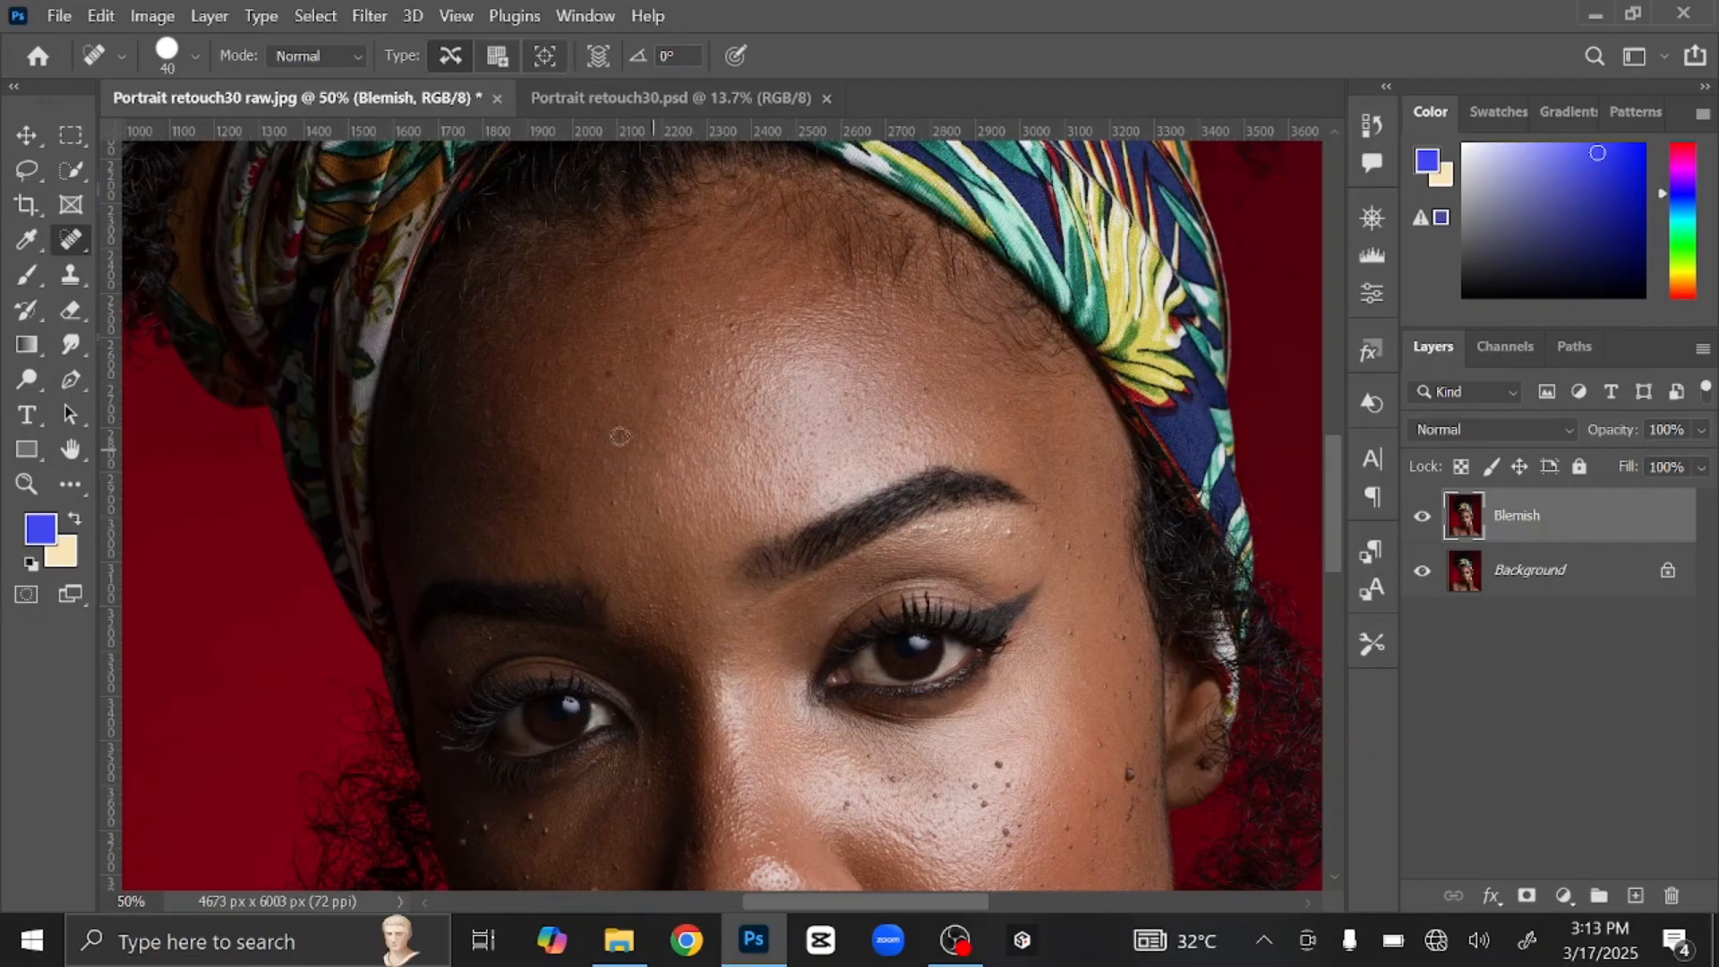
{"action": "left_click_drag", "start_coordinate": [541, 439], "coordinate": [538, 394]}
{"action": "key", "text": "bracketright"}
{"action": "left_click_drag", "start_coordinate": [683, 529], "coordinate": [691, 479]}
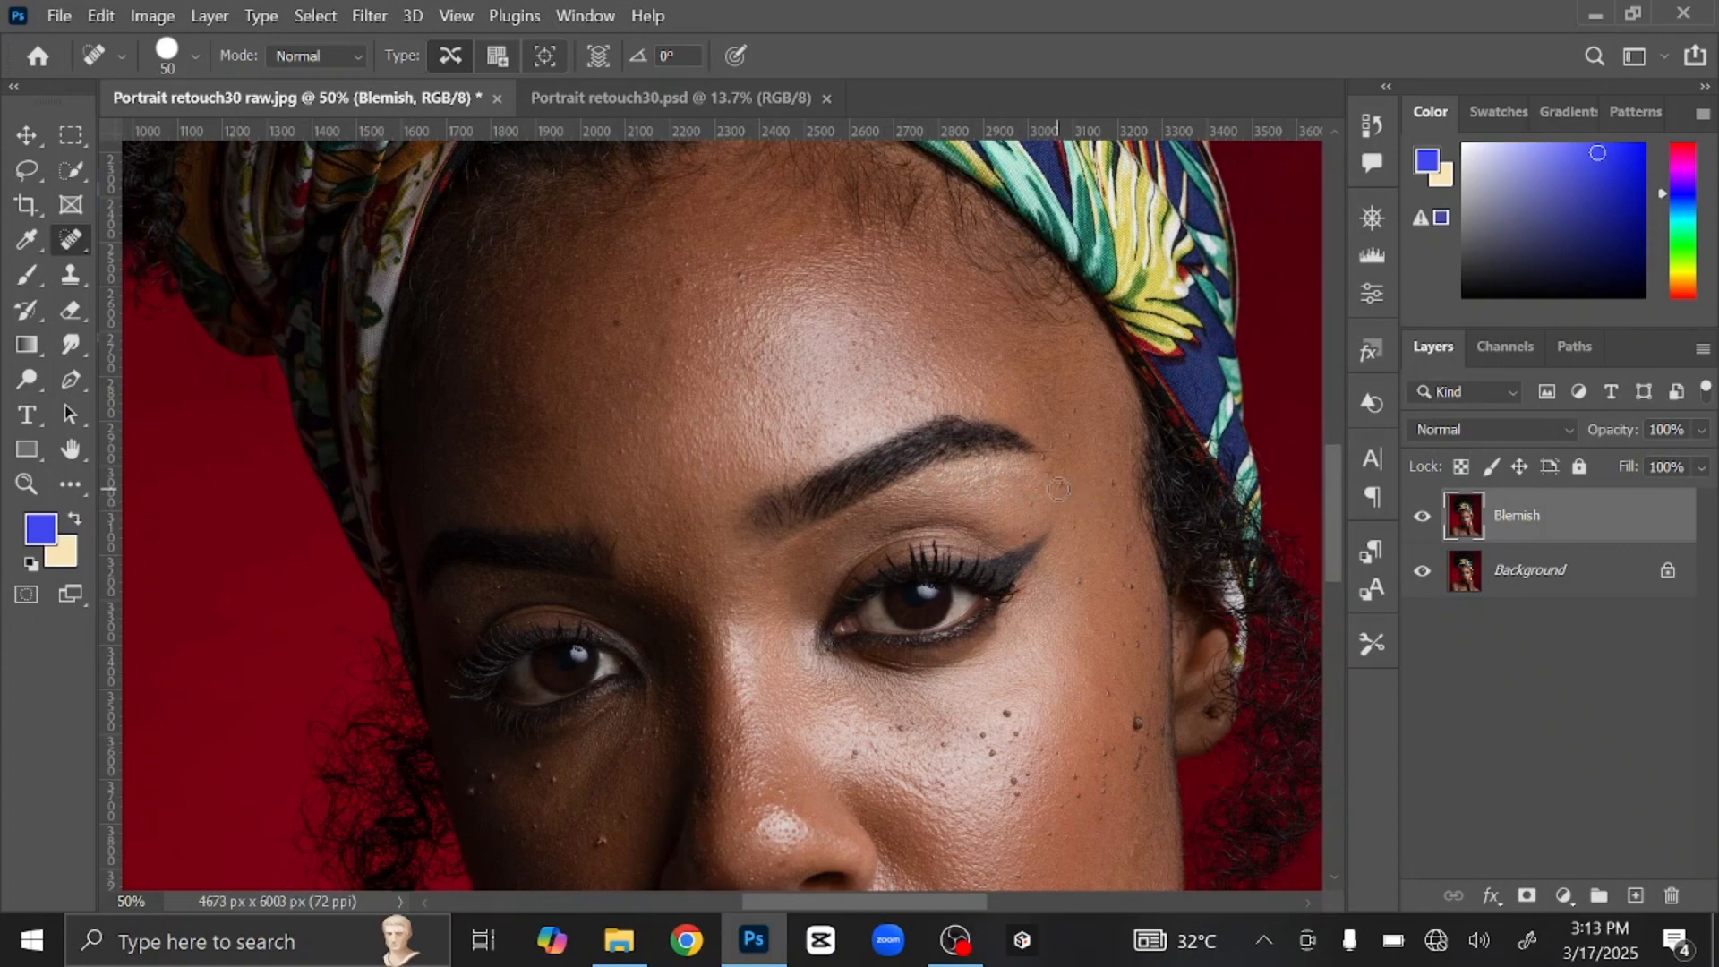
Step: Heal the spots at the brow's outer end and the remaining forehead blemishes
{"action": "left_click", "coordinate": [1046, 452]}
{"action": "left_click", "coordinate": [1079, 492]}
{"action": "left_click_drag", "start_coordinate": [959, 514], "coordinate": [1012, 617]}
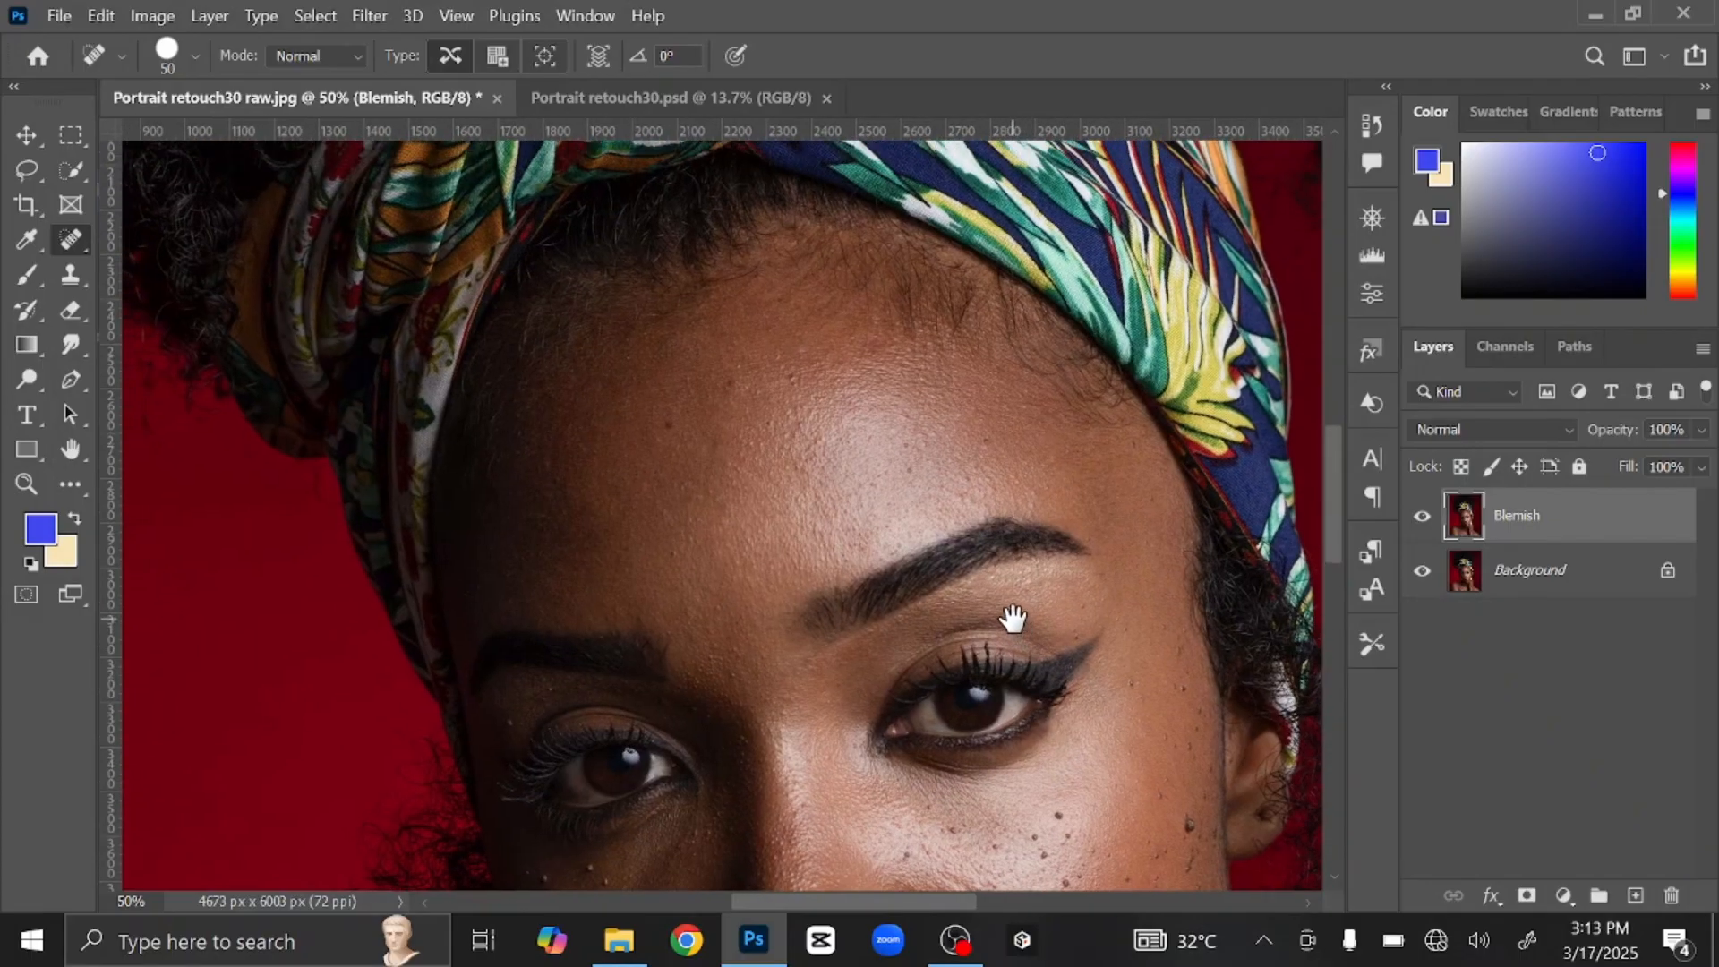
{"action": "left_click", "coordinate": [799, 354]}
{"action": "left_click", "coordinate": [824, 358]}
{"action": "left_click", "coordinate": [973, 500]}
{"action": "left_click", "coordinate": [532, 525]}
Step: Heal the freckles and small blemish on the cheek below the eye
{"action": "scroll", "coordinate": [805, 546], "scroll_direction": "down", "scroll_amount": 3}
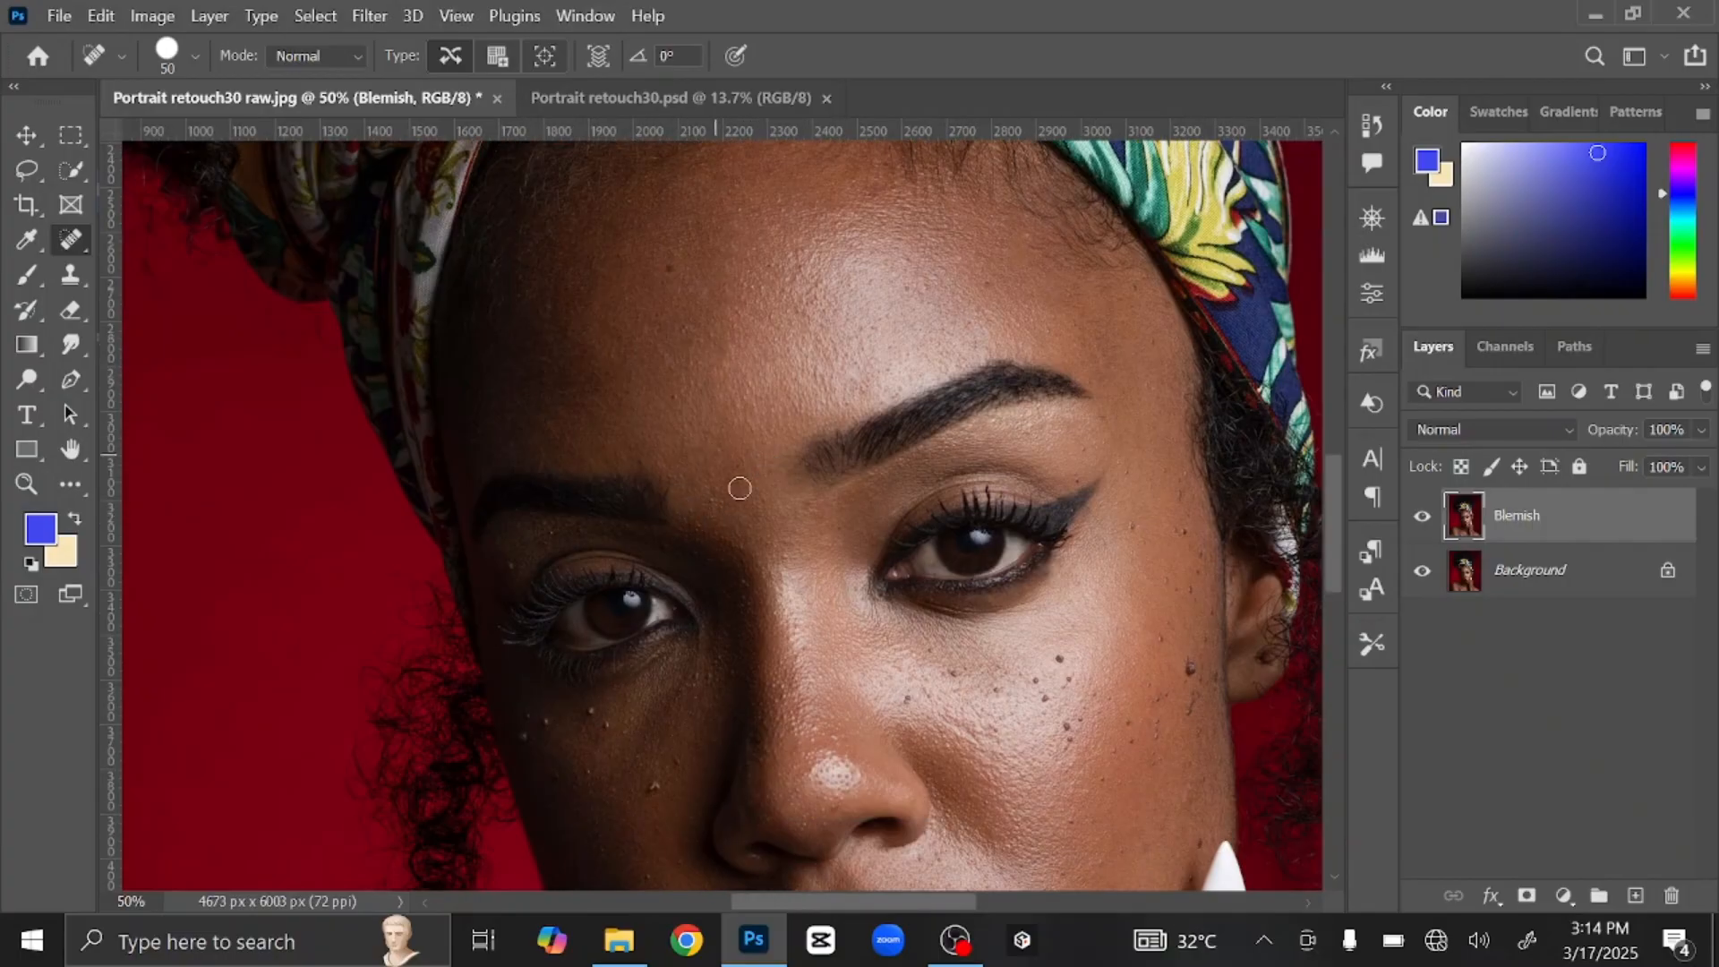
{"action": "scroll", "coordinate": [824, 660], "scroll_direction": "down", "scroll_amount": 2}
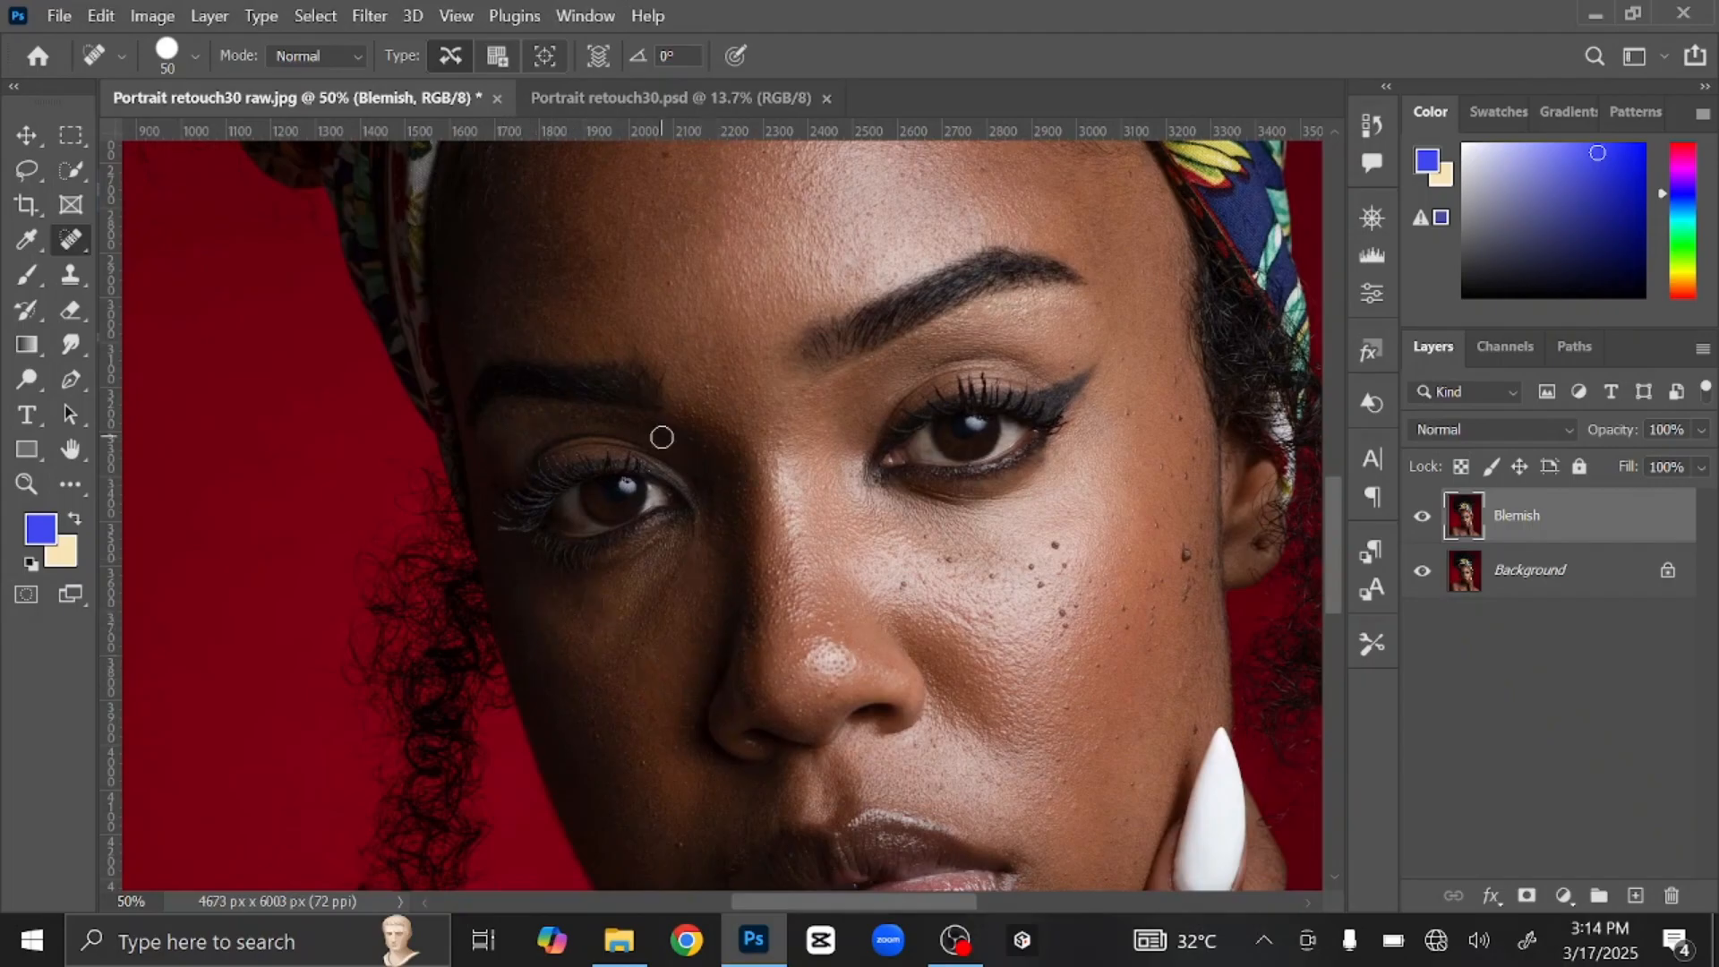
{"action": "left_click", "coordinate": [902, 586]}
{"action": "left_click_drag", "start_coordinate": [1094, 573], "coordinate": [986, 618]}
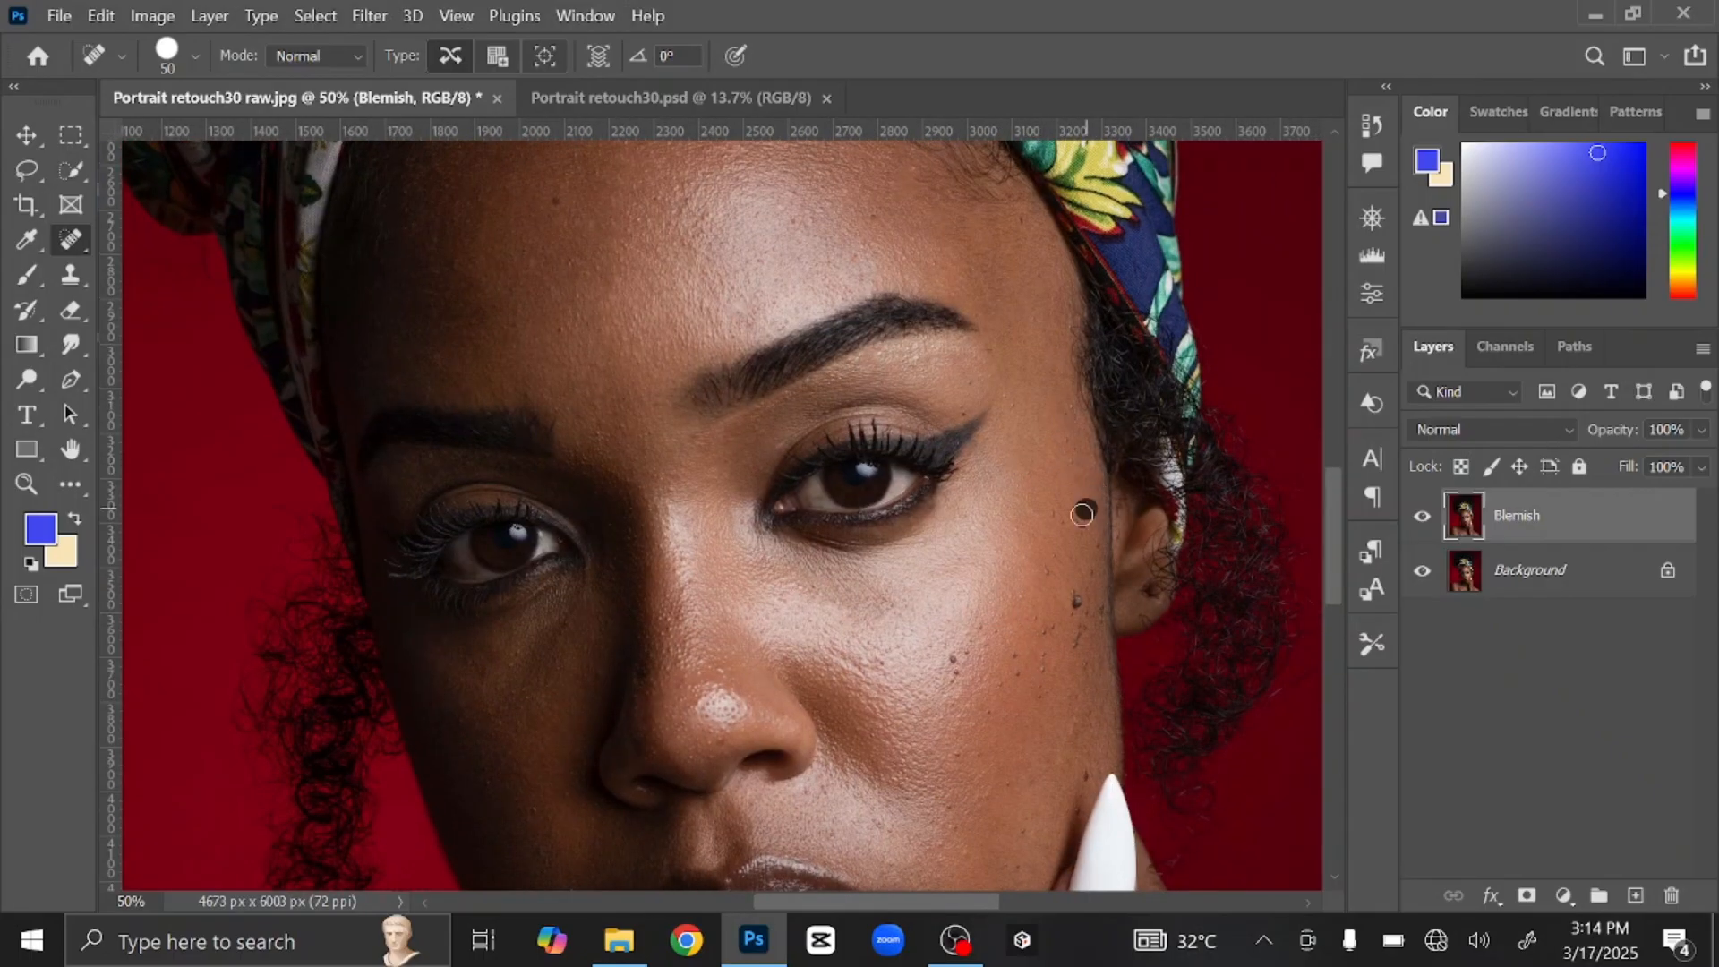
{"action": "left_click", "coordinate": [1079, 598]}
{"action": "scroll", "coordinate": [1077, 685], "scroll_direction": "down", "scroll_amount": 5}
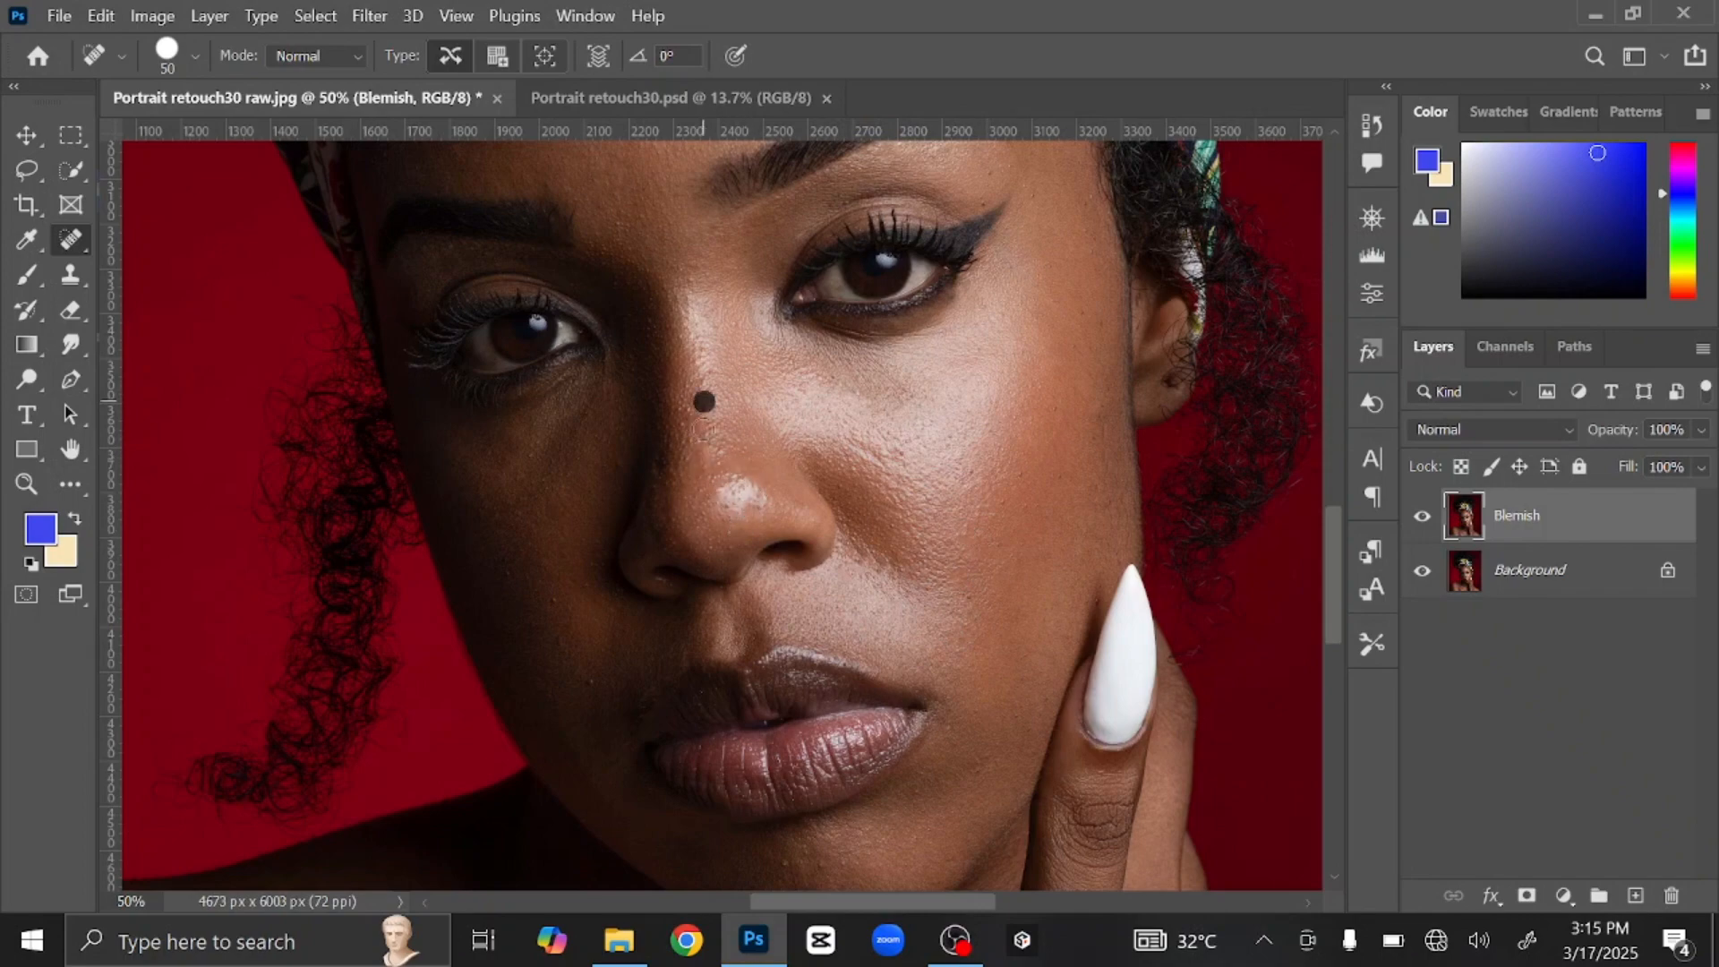
Step: Heal the dark mole and the dark spots on the upper chest
{"action": "scroll", "coordinate": [761, 474], "scroll_direction": "down", "scroll_amount": 3}
{"action": "scroll", "coordinate": [761, 474], "scroll_direction": "left", "scroll_amount": 1}
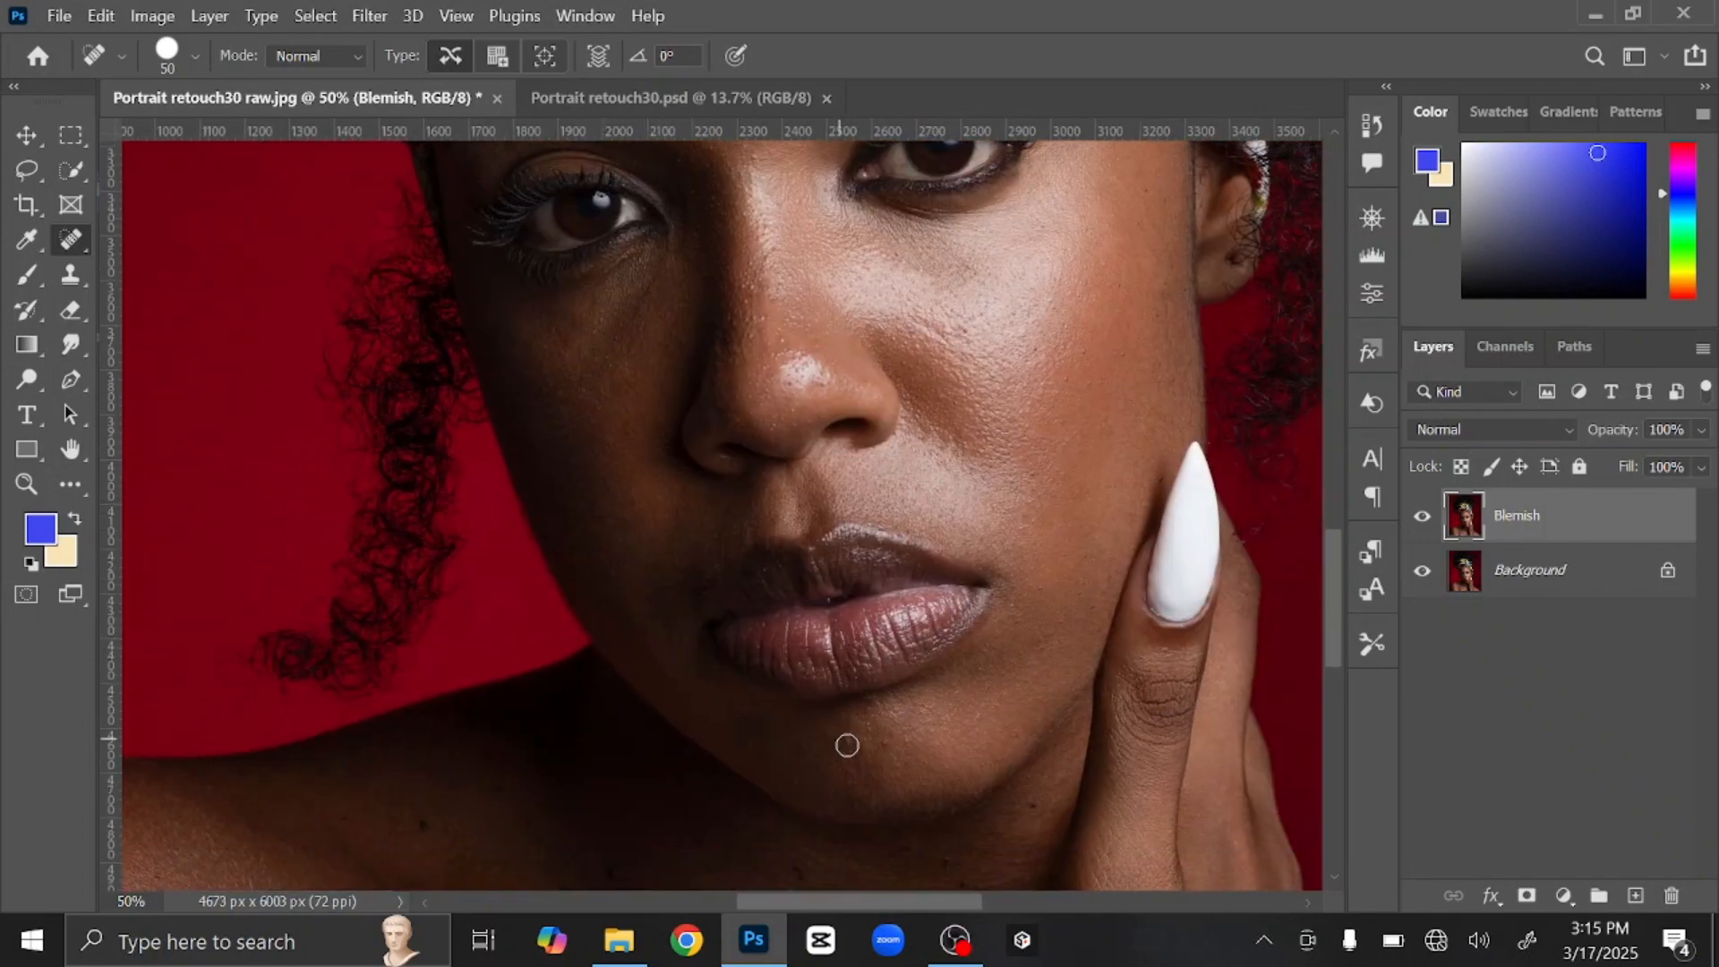
{"action": "scroll", "coordinate": [919, 474], "scroll_direction": "down", "scroll_amount": 5}
{"action": "scroll", "coordinate": [919, 473], "scroll_direction": "right", "scroll_amount": 1}
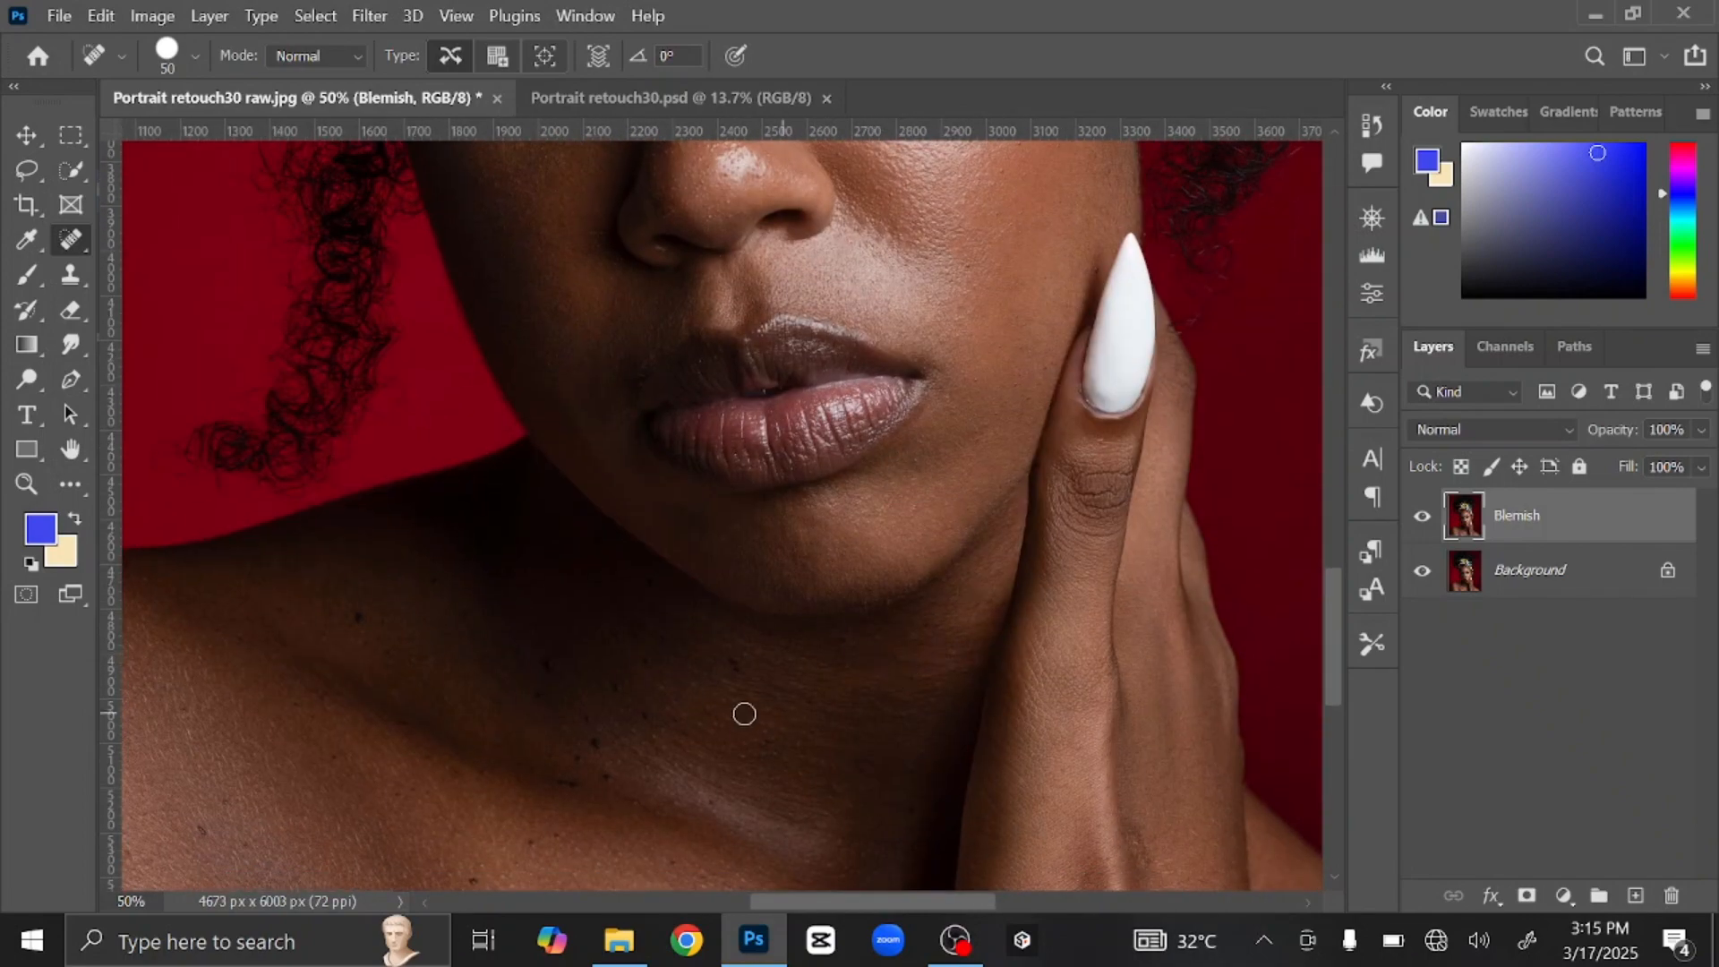
{"action": "scroll", "coordinate": [498, 433], "scroll_direction": "down", "scroll_amount": 4}
{"action": "scroll", "coordinate": [498, 433], "scroll_direction": "left", "scroll_amount": 3}
{"action": "left_click", "coordinate": [627, 391]}
{"action": "left_click", "coordinate": [790, 557]}
{"action": "left_click", "coordinate": [759, 596]}
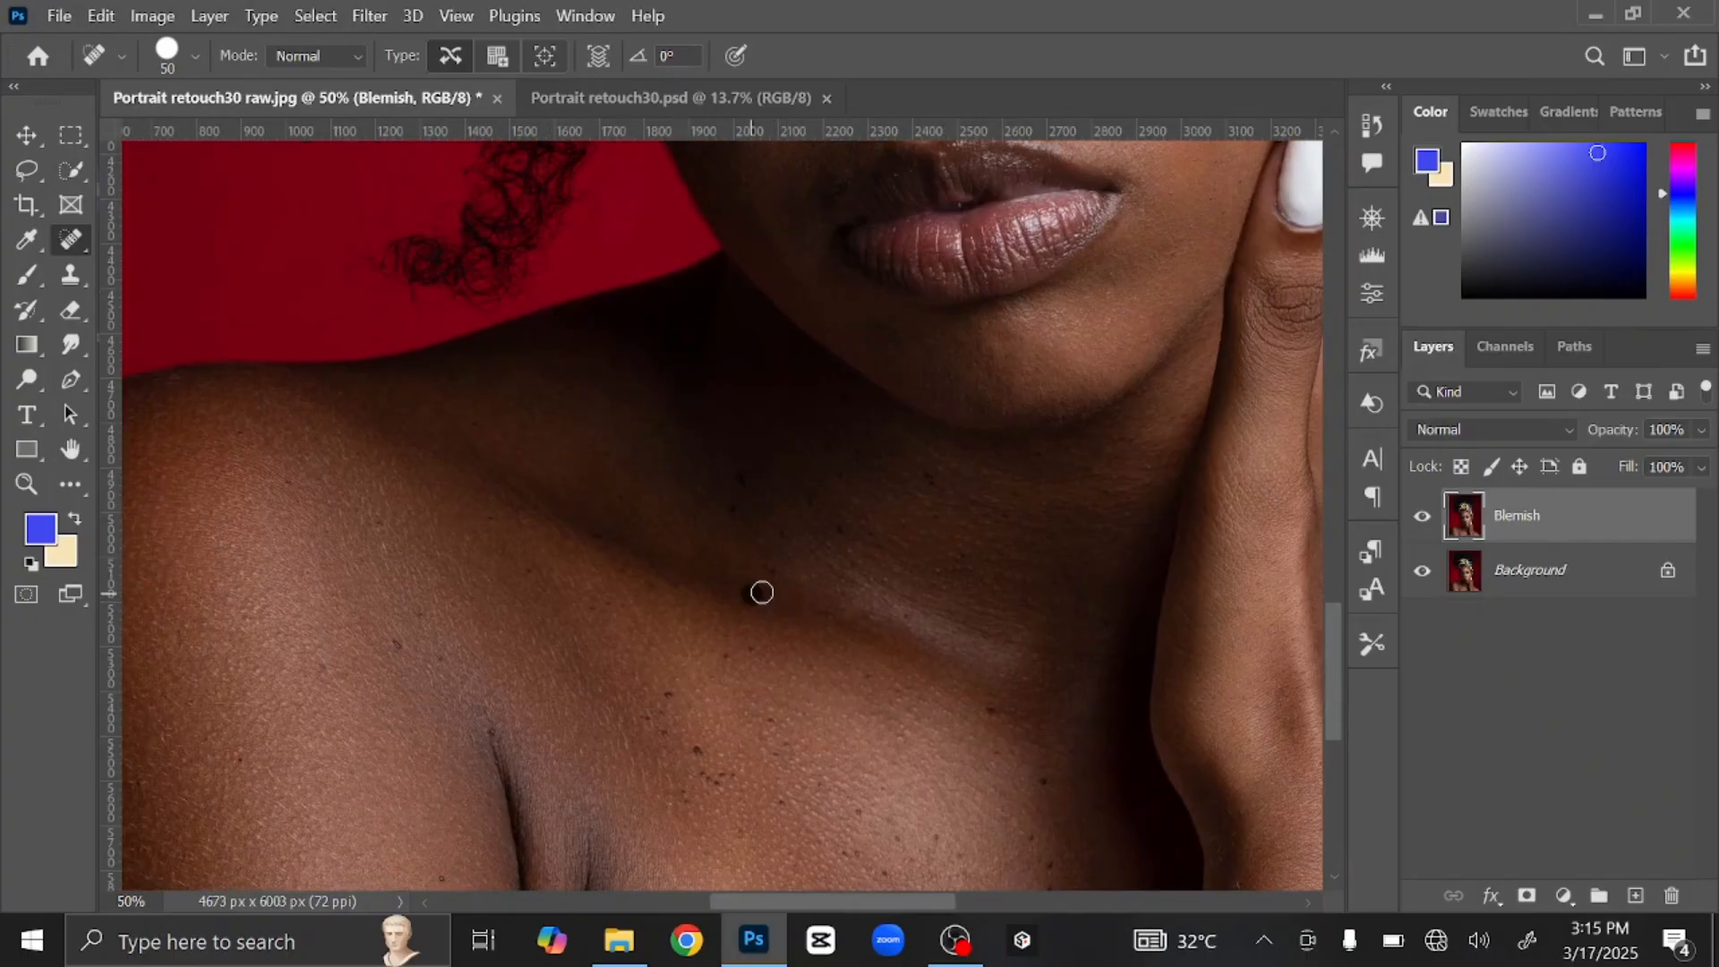
{"action": "left_click", "coordinate": [733, 510]}
{"action": "left_click", "coordinate": [740, 478]}
Step: Heal the small spots right of the chest crease and on the lower right chest
{"action": "scroll", "coordinate": [1027, 679], "scroll_direction": "down", "scroll_amount": 4}
{"action": "scroll", "coordinate": [1027, 679], "scroll_direction": "left", "scroll_amount": 3}
{"action": "left_click", "coordinate": [837, 530]}
{"action": "left_click", "coordinate": [871, 561]}
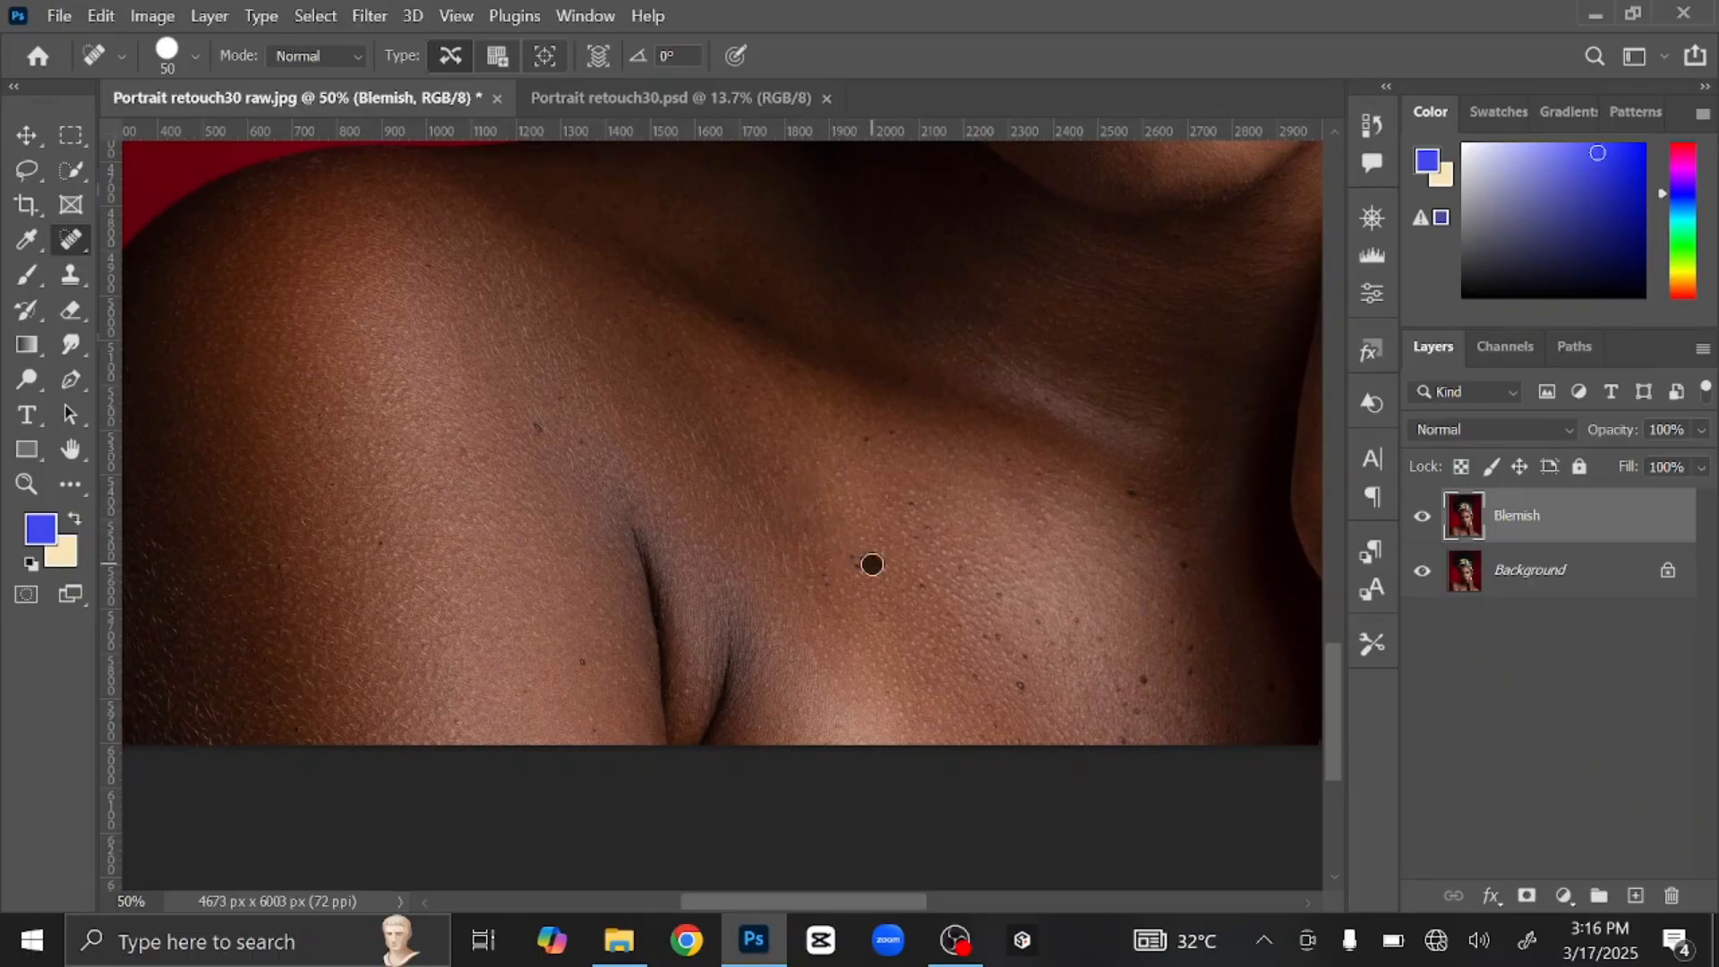
{"action": "left_click", "coordinate": [811, 588]}
{"action": "left_click", "coordinate": [874, 662]}
{"action": "left_click", "coordinate": [1024, 680]}
{"action": "left_click", "coordinate": [991, 640]}
{"action": "left_click", "coordinate": [996, 589]}
{"action": "left_click", "coordinate": [1036, 618]}
{"action": "left_click", "coordinate": [933, 553]}
Step: Heal the remaining dark spots on the lower chest and the shoulder
{"action": "scroll", "coordinate": [1086, 479], "scroll_direction": "up", "scroll_amount": 2}
{"action": "scroll", "coordinate": [1086, 480], "scroll_direction": "right", "scroll_amount": 1}
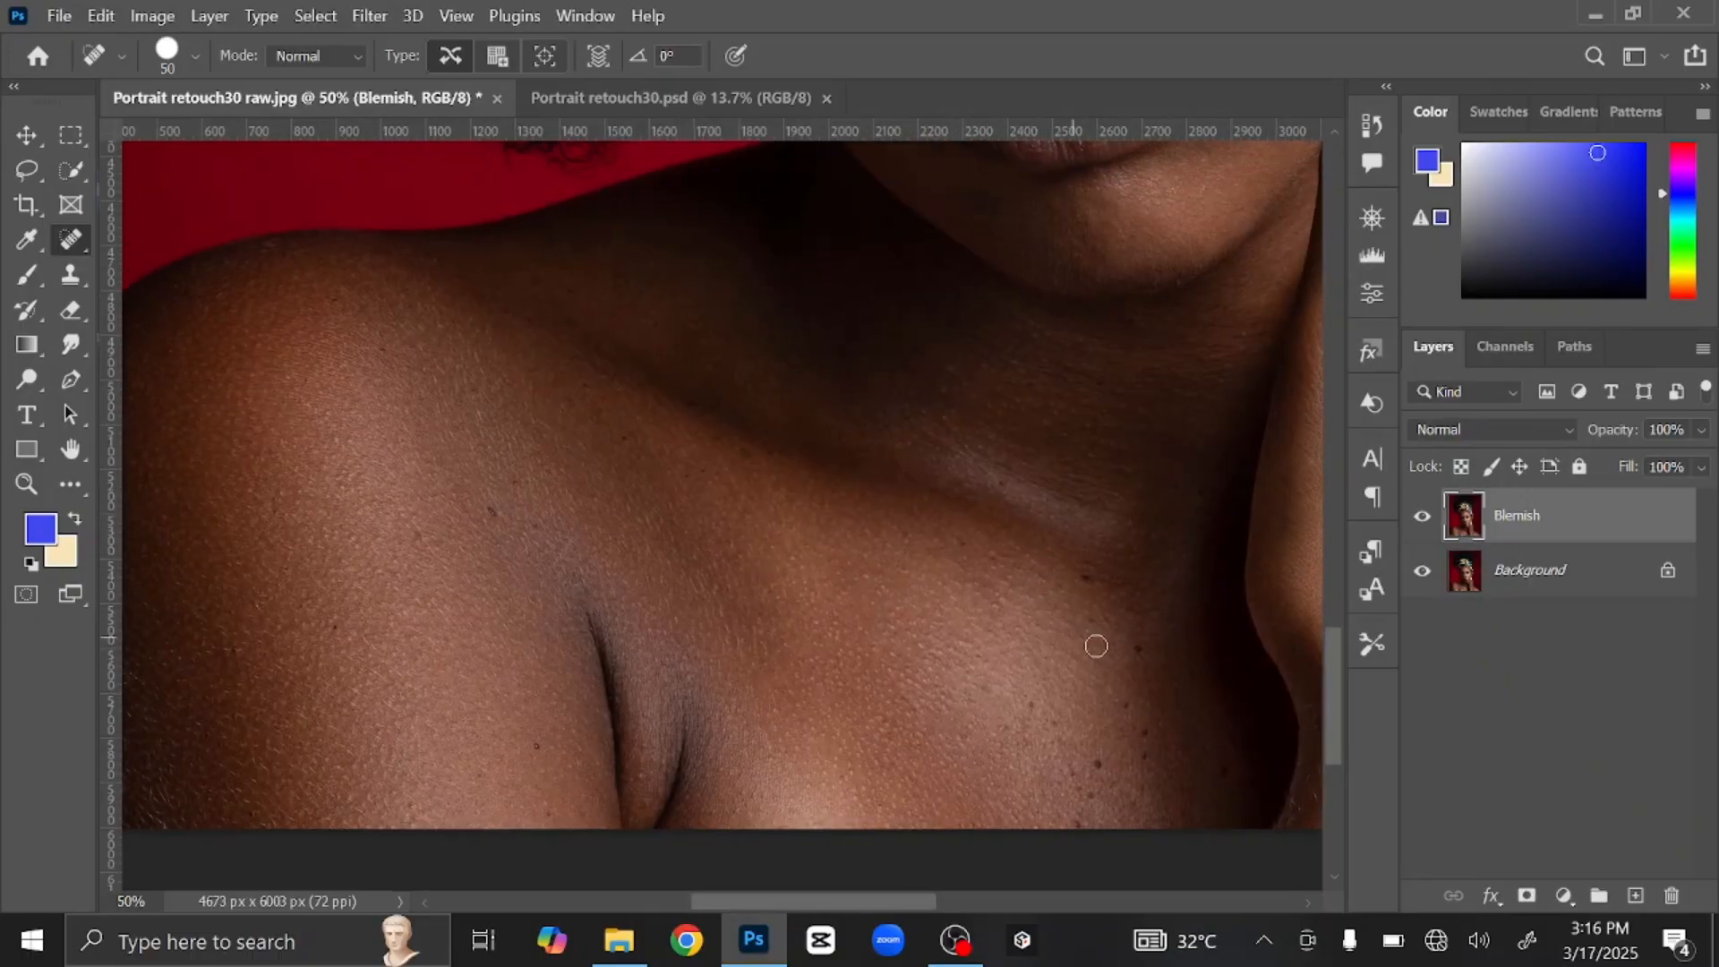
{"action": "scroll", "coordinate": [1094, 641], "scroll_direction": "right", "scroll_amount": 5}
{"action": "scroll", "coordinate": [1094, 641], "scroll_direction": "down", "scroll_amount": 2}
{"action": "left_click", "coordinate": [914, 643]}
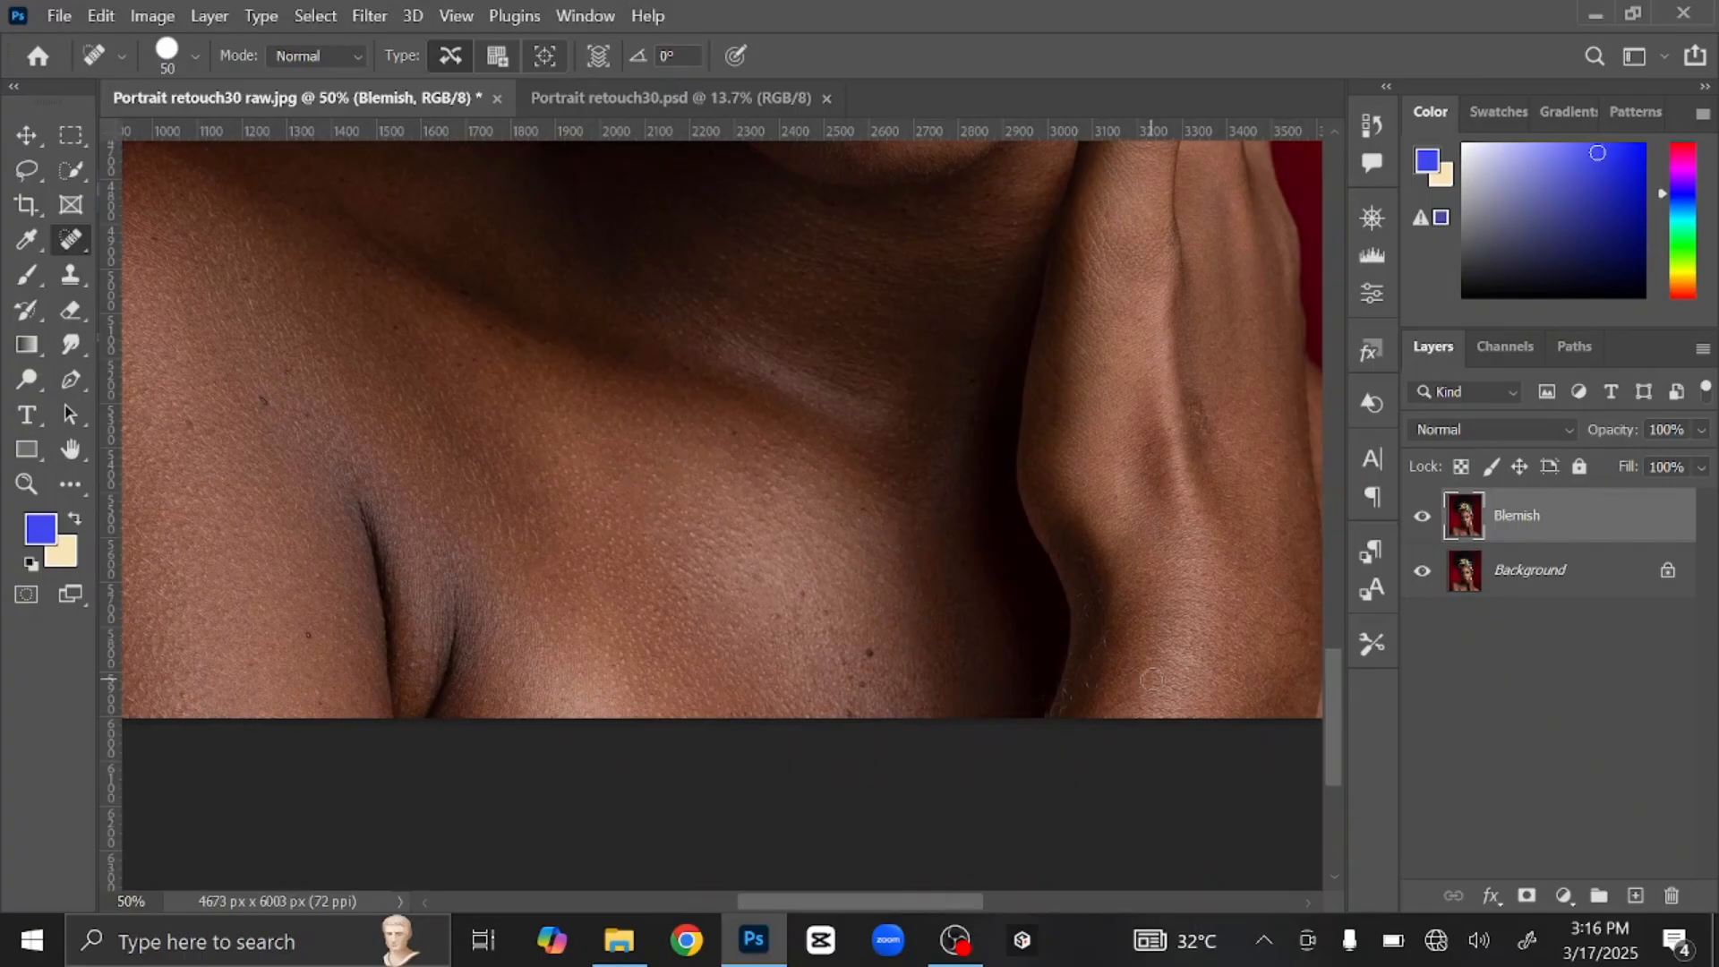
{"action": "left_click", "coordinate": [862, 661]}
{"action": "scroll", "coordinate": [794, 660], "scroll_direction": "left", "scroll_amount": 4}
{"action": "scroll", "coordinate": [794, 660], "scroll_direction": "up", "scroll_amount": 1}
{"action": "left_click", "coordinate": [644, 512]}
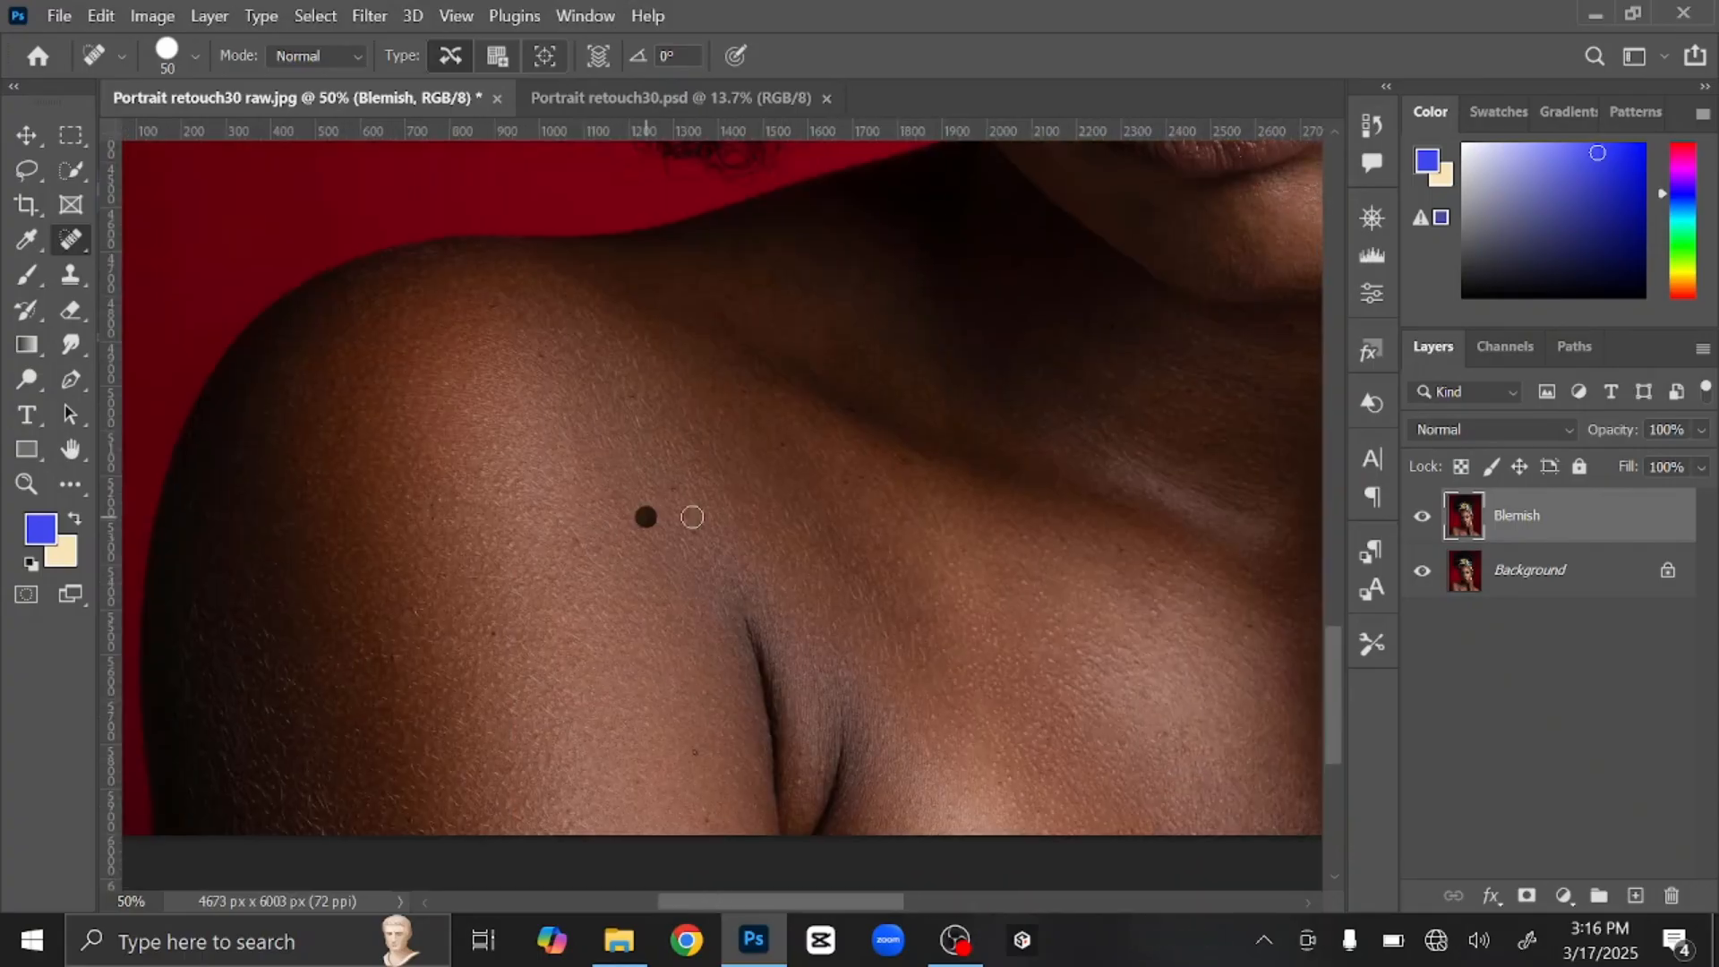
Step: Survey the shoulder, hand, lips and nose, resizing the healing brush back to 50
{"action": "scroll", "coordinate": [445, 292], "scroll_direction": "left", "scroll_amount": 3}
{"action": "scroll", "coordinate": [445, 292], "scroll_direction": "up", "scroll_amount": 2}
{"action": "left_click_drag", "start_coordinate": [606, 636], "coordinate": [755, 526]}
{"action": "left_click_drag", "start_coordinate": [891, 724], "coordinate": [771, 782]}
{"action": "scroll", "coordinate": [814, 644], "scroll_direction": "up", "scroll_amount": 2}
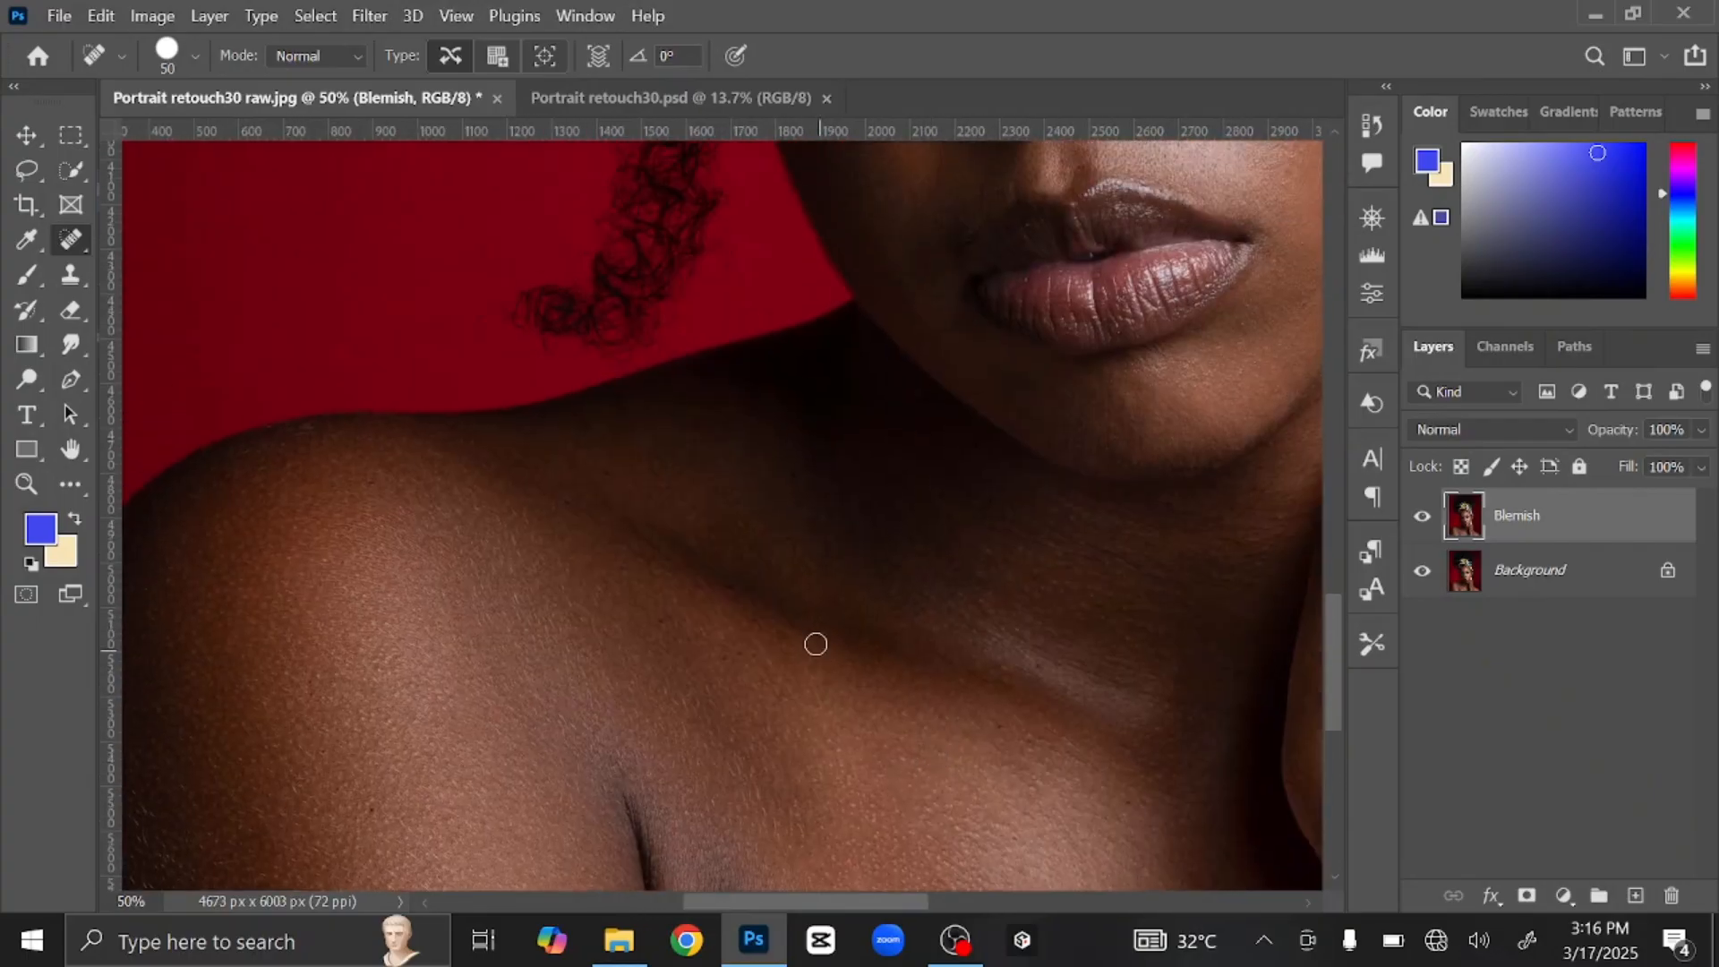
{"action": "left_click_drag", "start_coordinate": [814, 644], "coordinate": [678, 376]}
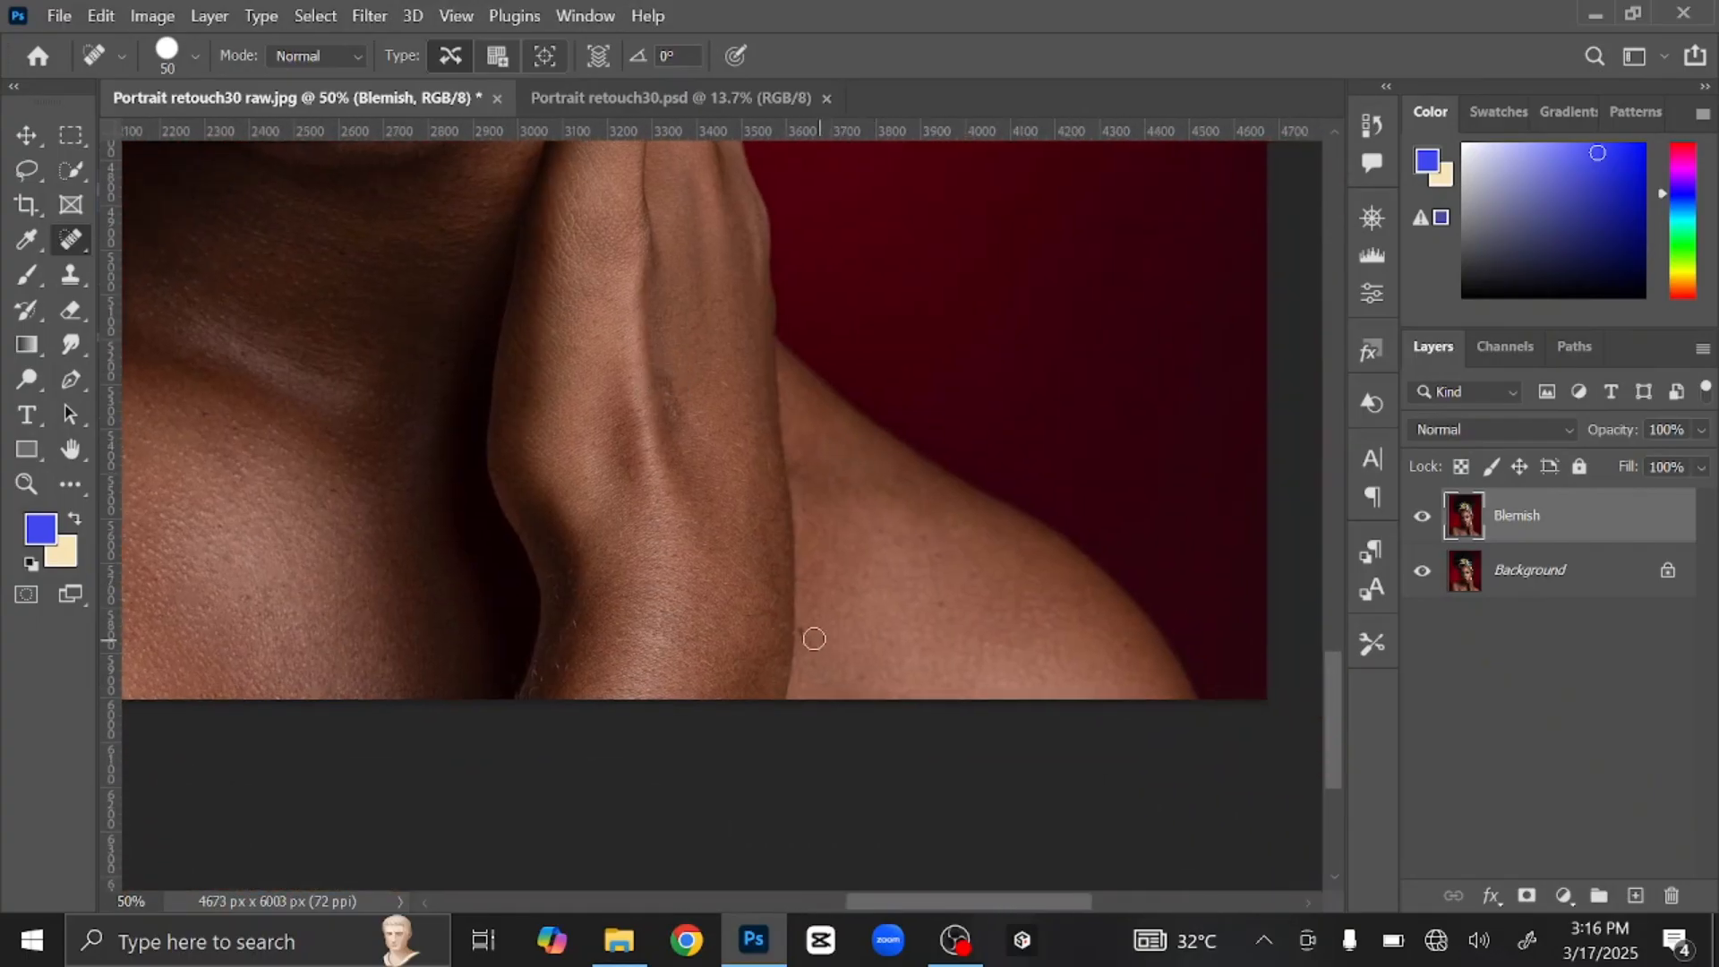
{"action": "left_click_drag", "start_coordinate": [841, 569], "coordinate": [1065, 692]}
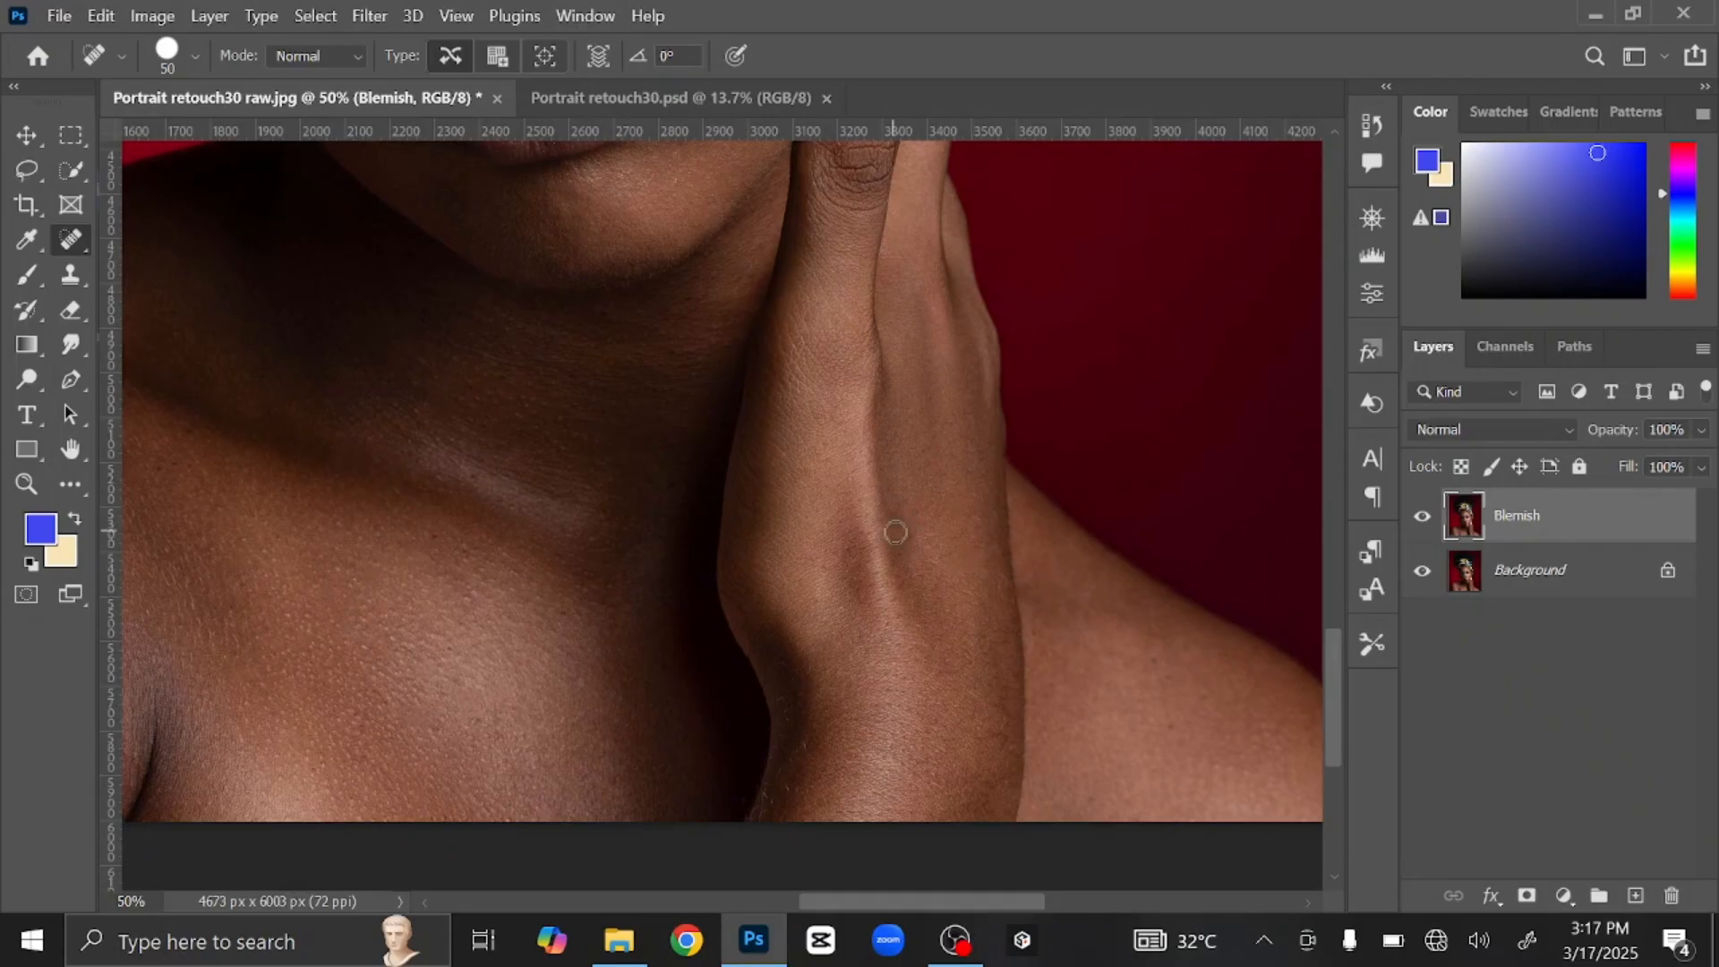
{"action": "mouse_move", "coordinate": [501, 662]}
{"action": "left_mouse_down"}
{"action": "mouse_move", "coordinate": [764, 498]}
{"action": "mouse_move", "coordinate": [928, 875]}
{"action": "left_mouse_up"}
{"action": "left_click_drag", "start_coordinate": [1179, 250], "coordinate": [955, 787]}
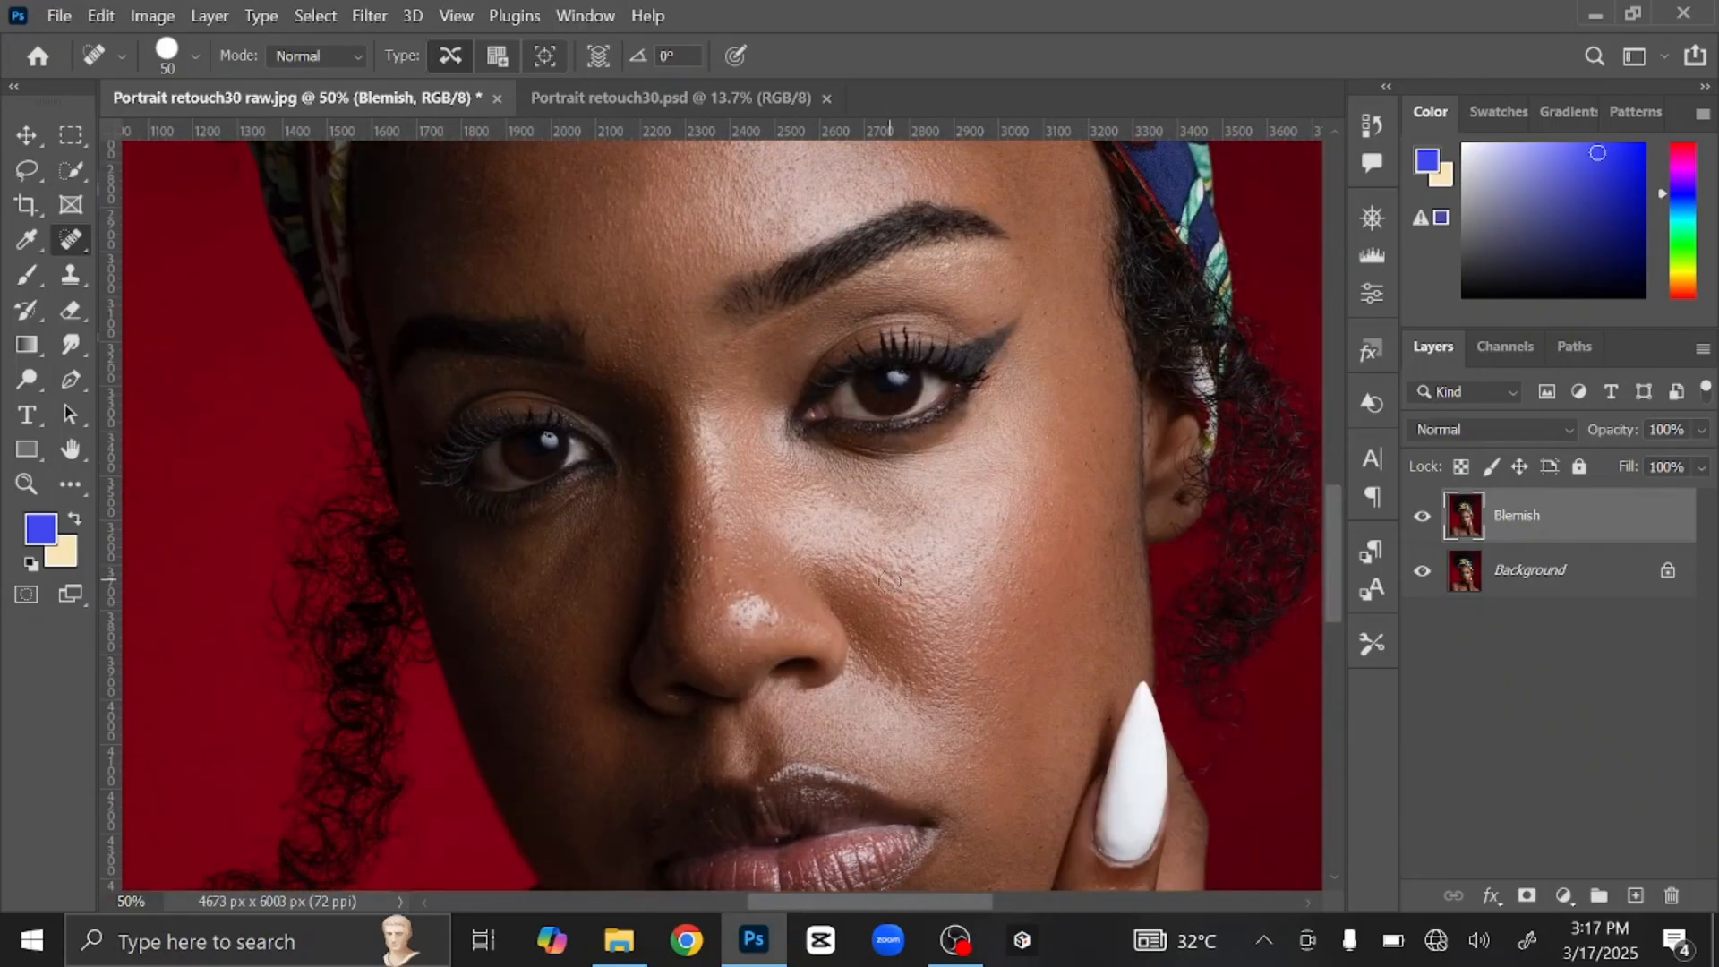
{"action": "mouse_move", "coordinate": [990, 552]}
{"action": "left_mouse_down"}
{"action": "mouse_move", "coordinate": [1044, 460]}
{"action": "mouse_move", "coordinate": [944, 457]}
{"action": "left_mouse_up"}
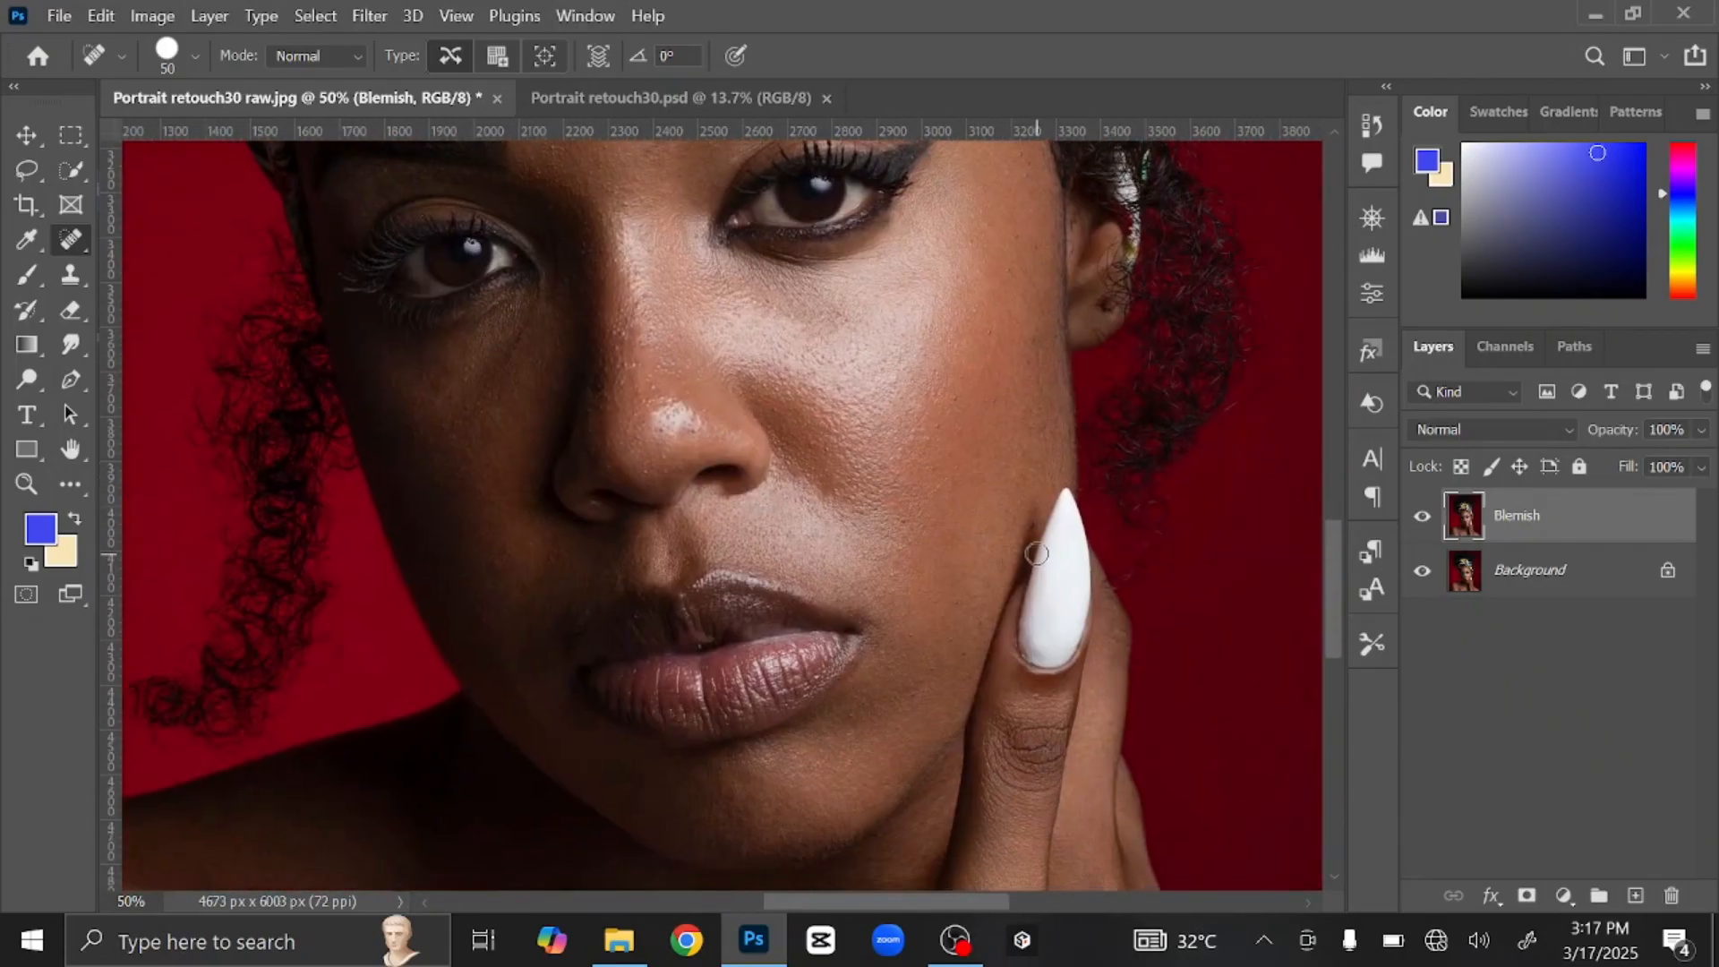
{"action": "key", "text": "bracketleft"}
{"action": "key", "text": "bracketleft"}
{"action": "key", "text": "bracketleft"}
{"action": "left_click_drag", "start_coordinate": [646, 448], "coordinate": [757, 582]}
{"action": "key", "text": "bracketright"}
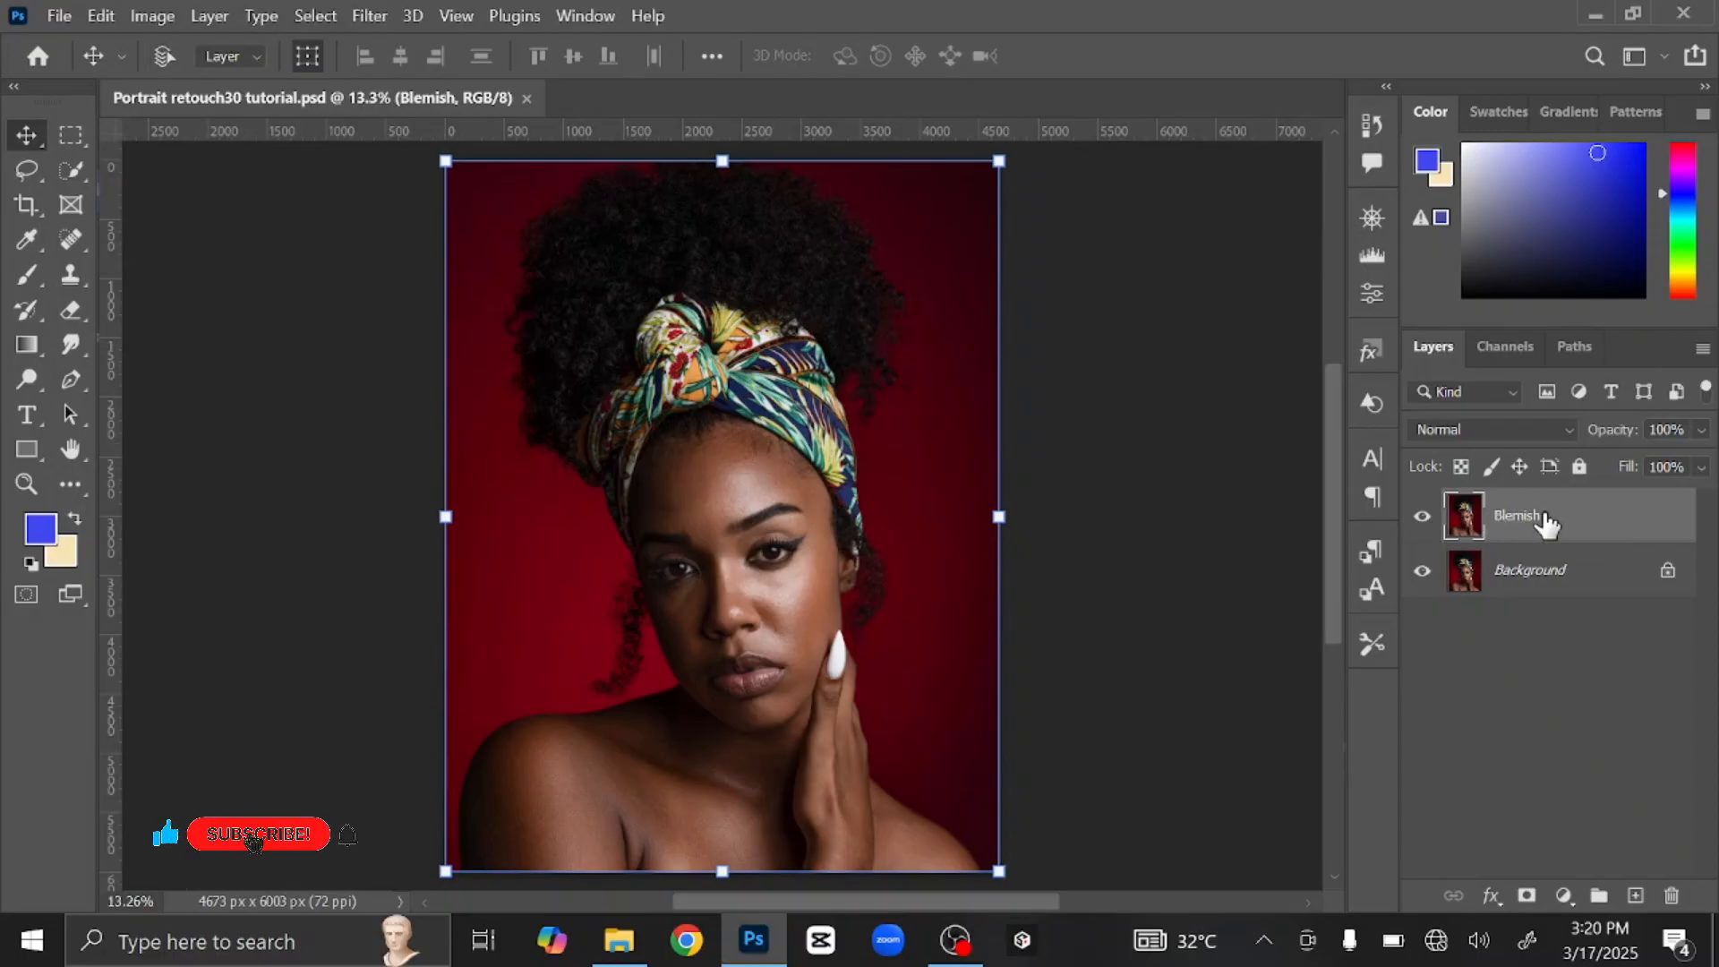
Step: Duplicate the Blemish layer twice and rename the top copy 'Texture'
{"action": "key", "text": "ctrl+j"}
{"action": "key", "text": "ctrl+j"}
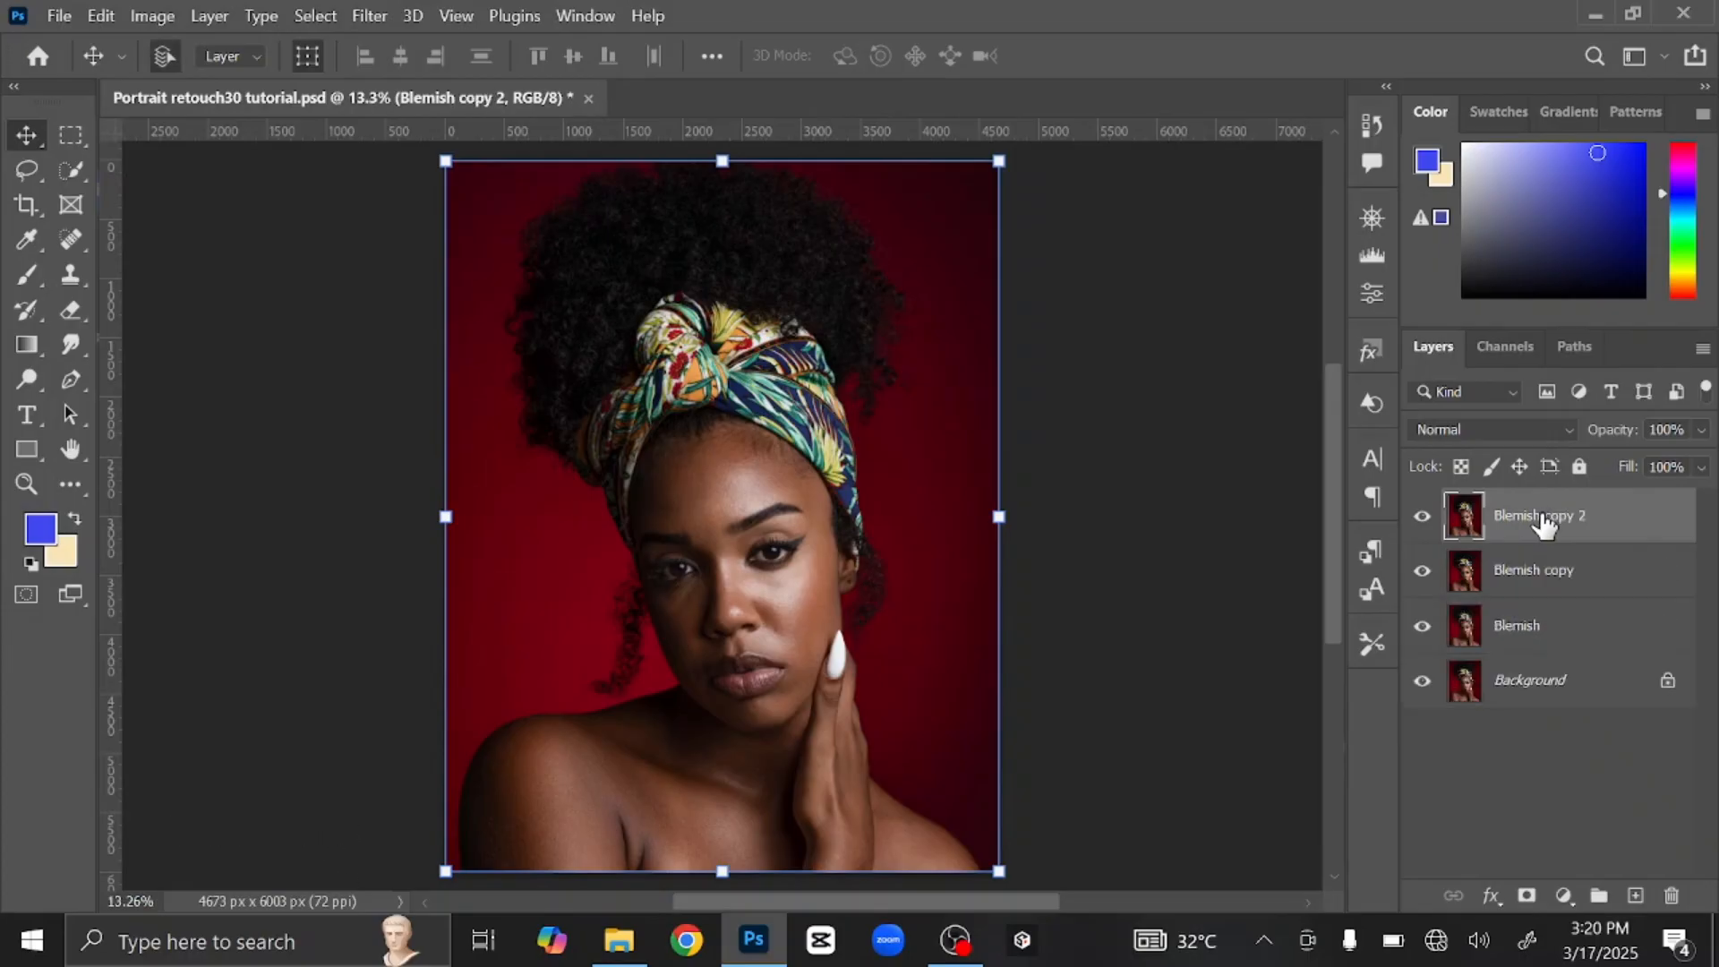
{"action": "double_click", "coordinate": [1541, 518]}
{"action": "type", "text": "Texture"}
{"action": "key", "text": "Return"}
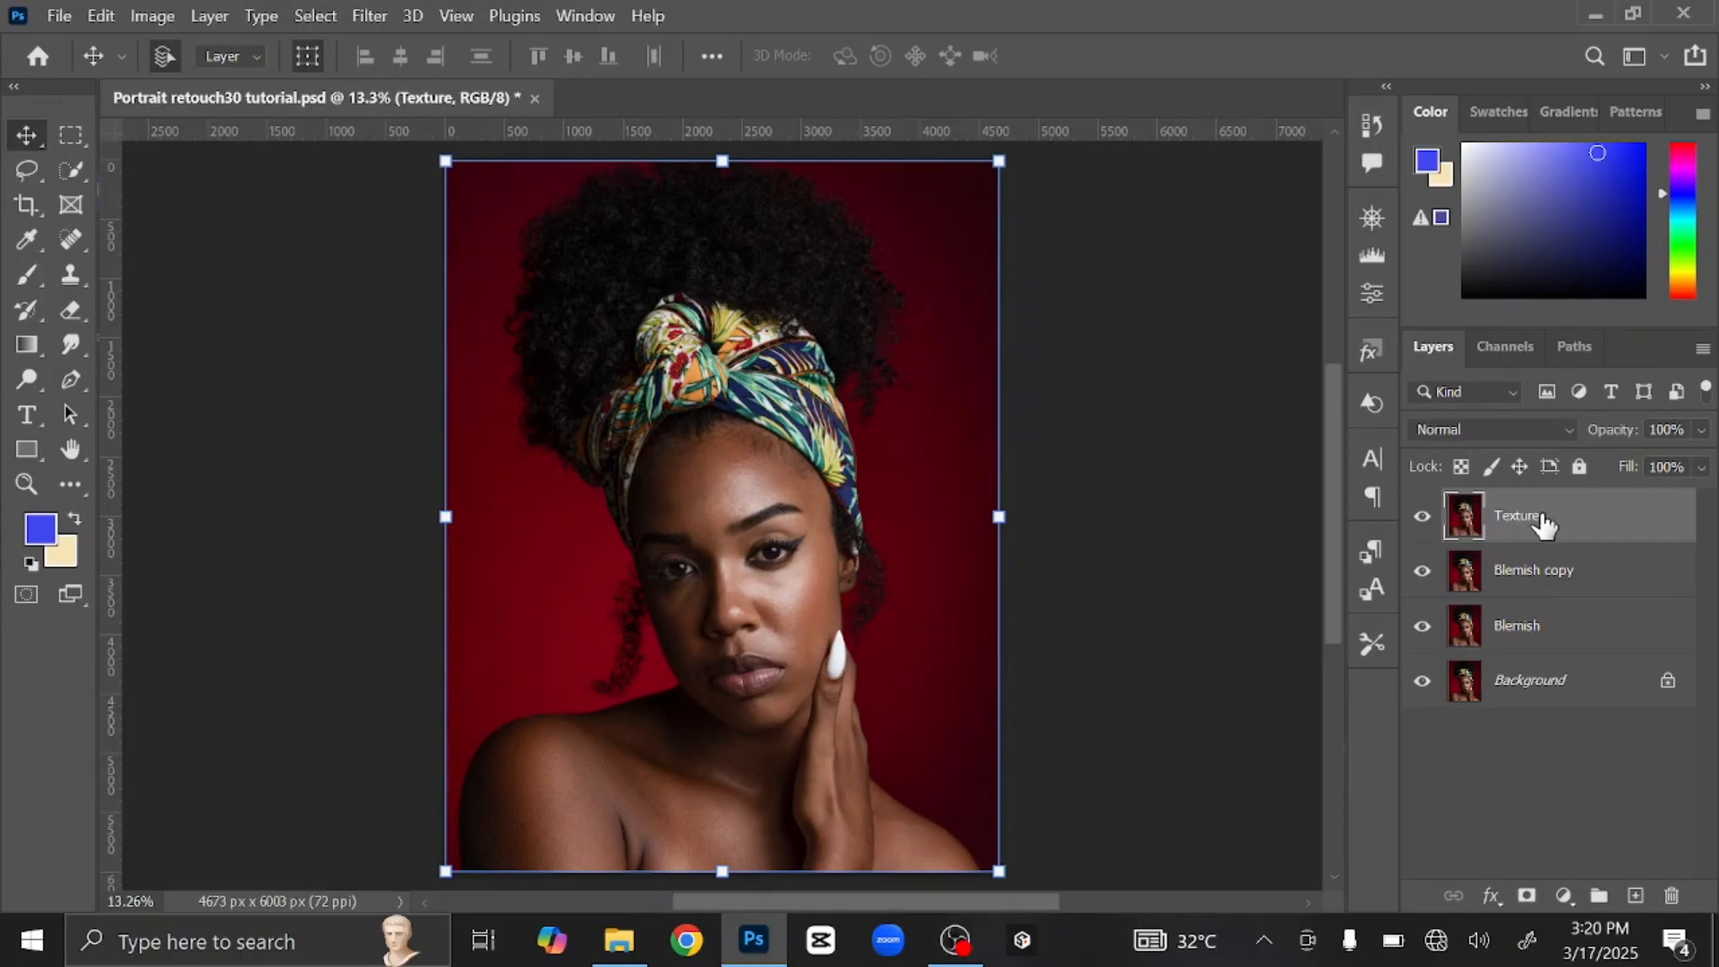
Step: Rename the Blemish copy layer beneath it 'Color'
{"action": "double_click", "coordinate": [1527, 573]}
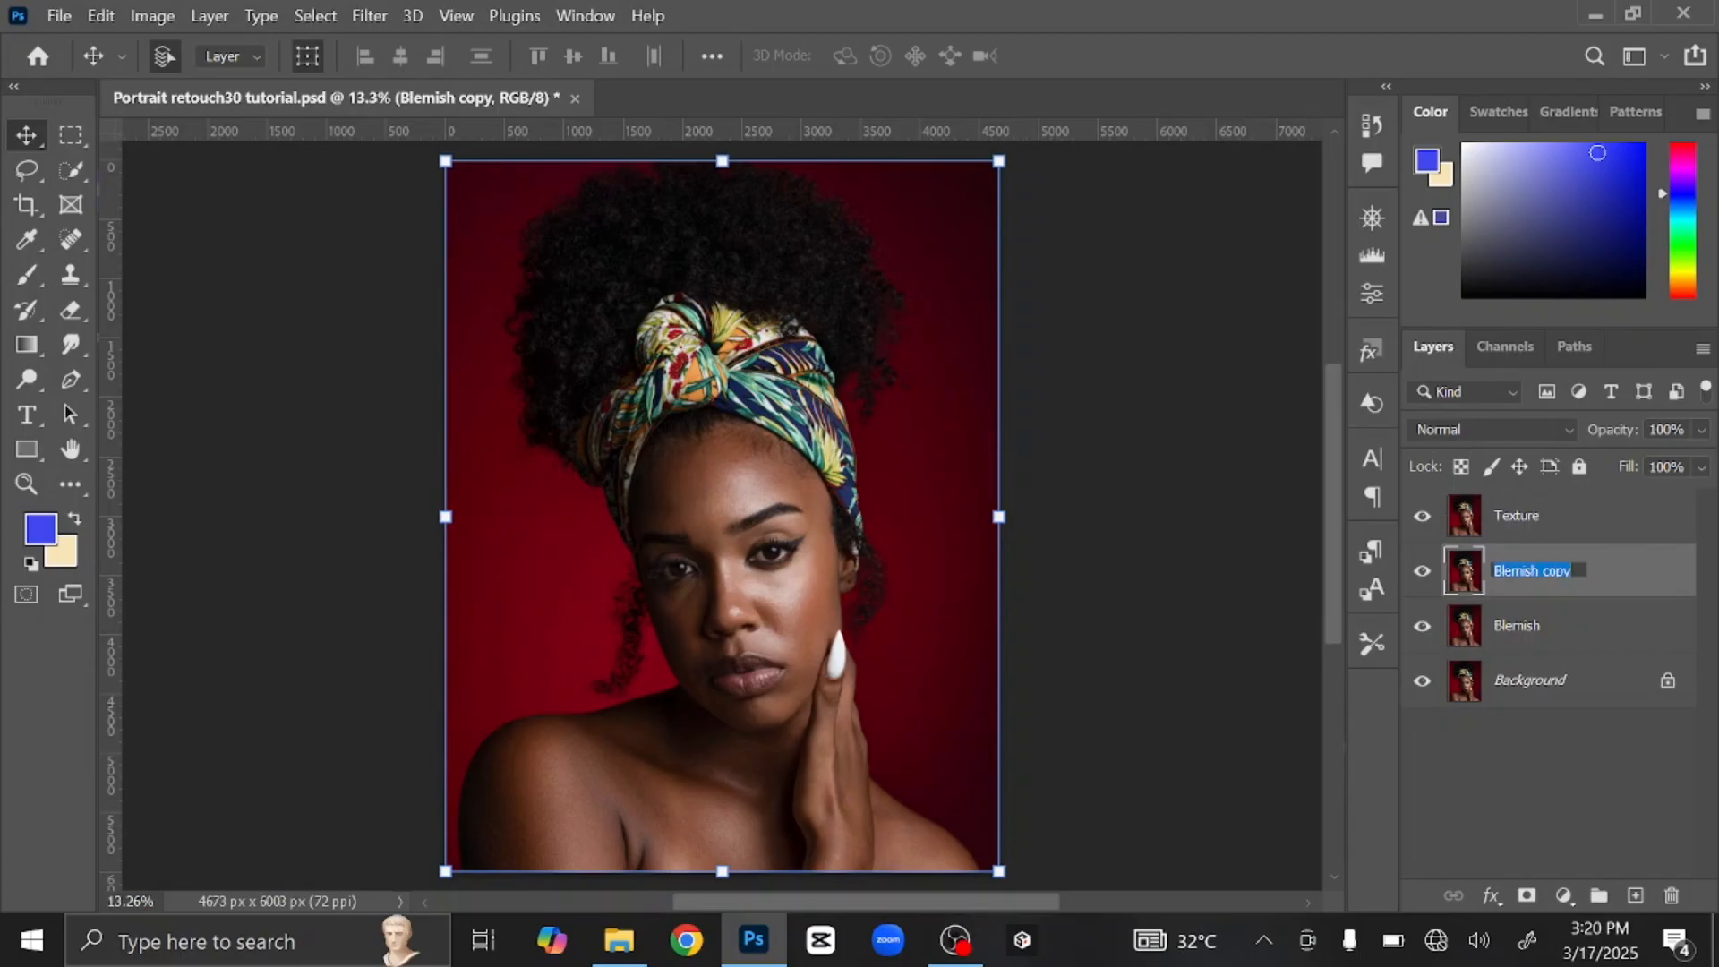
{"action": "type", "text": "Color"}
{"action": "key", "text": "Return"}
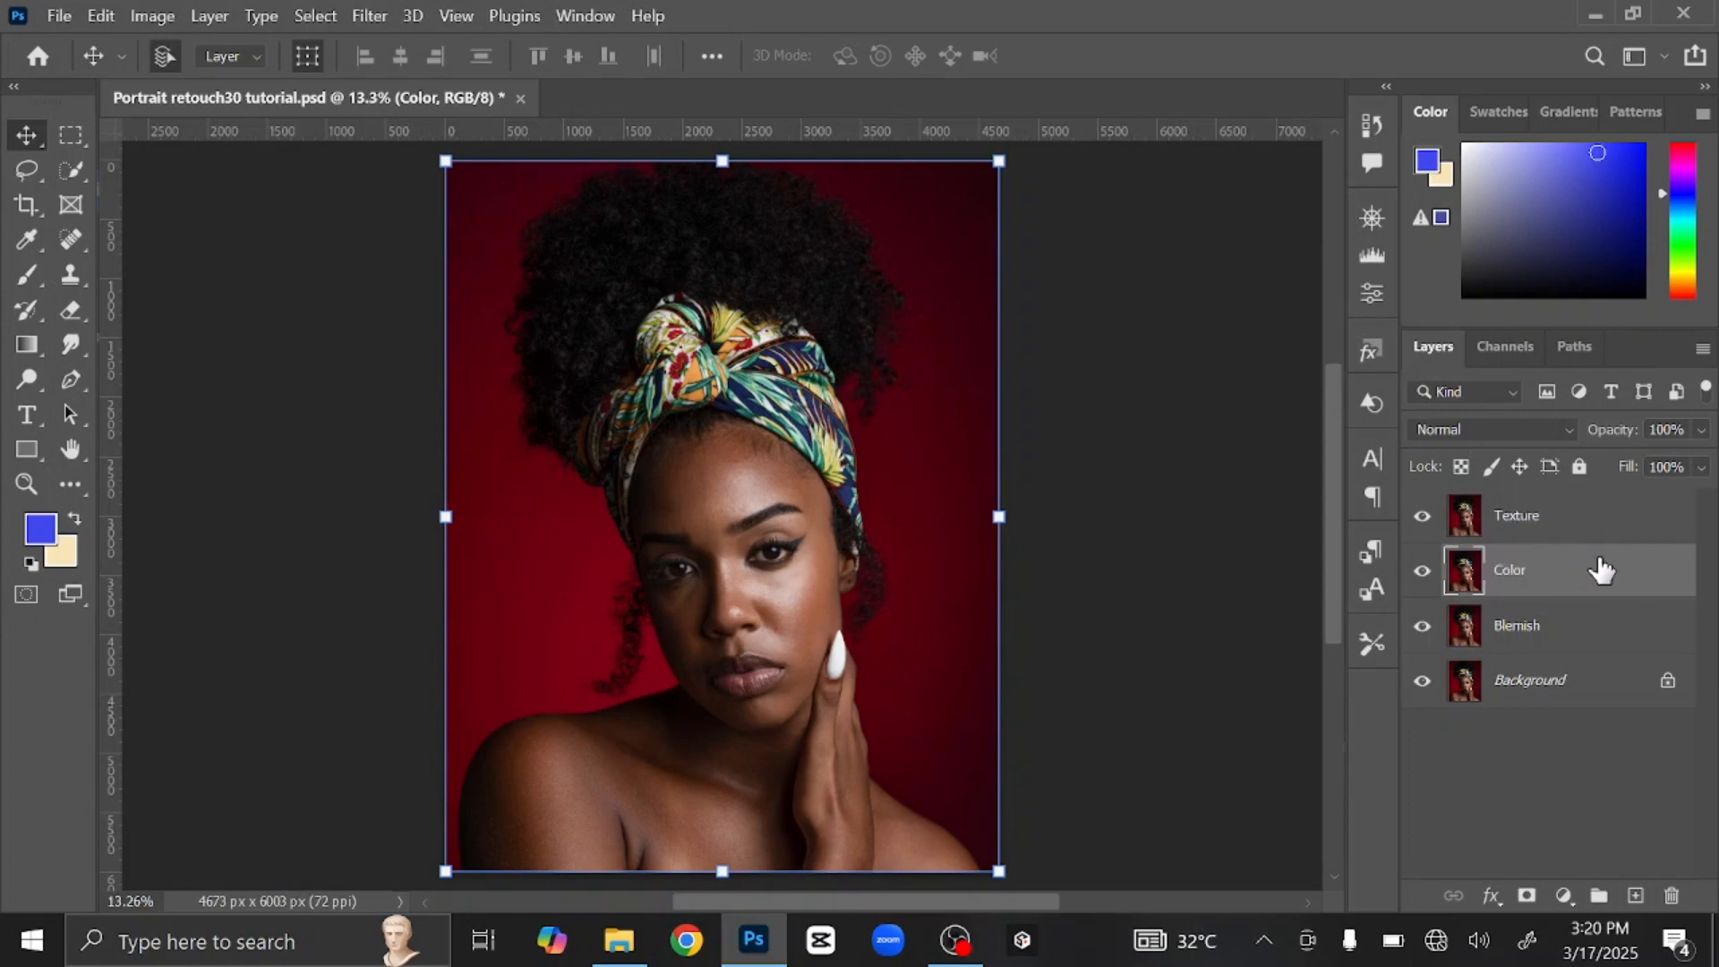
Step: Select the Texture, Color and Blemish layers and group them into Group 1
{"action": "left_click", "coordinate": [1560, 529]}
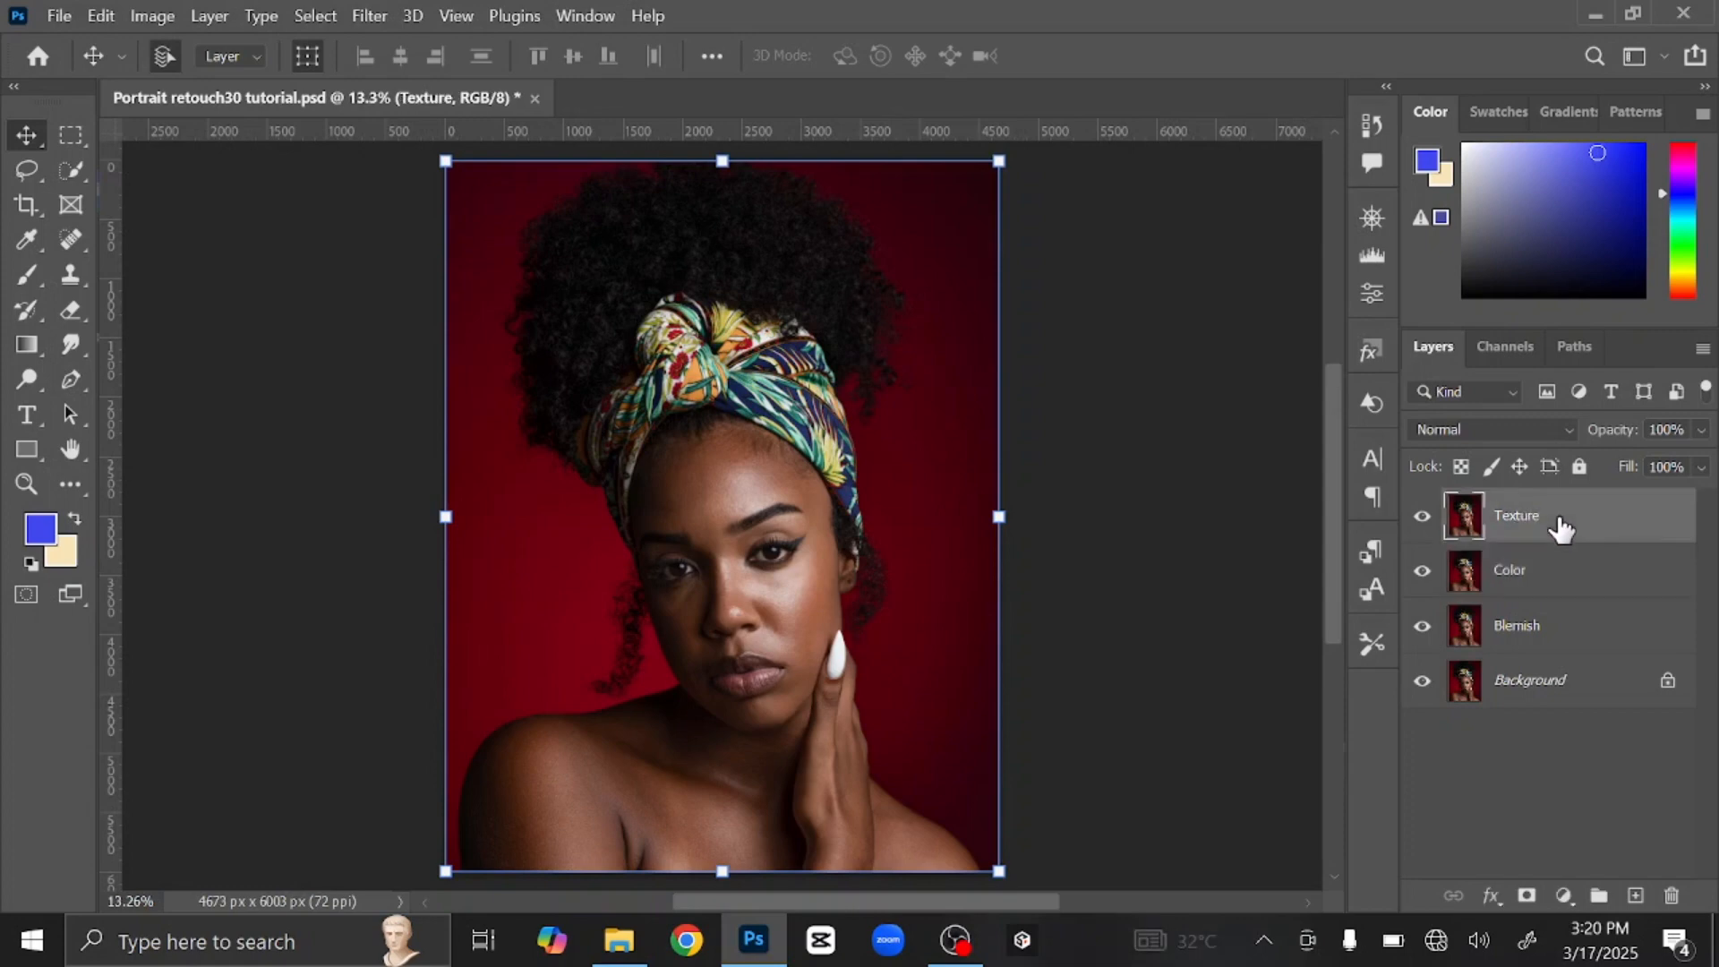
{"action": "left_click", "coordinate": [1576, 642], "text": "shift"}
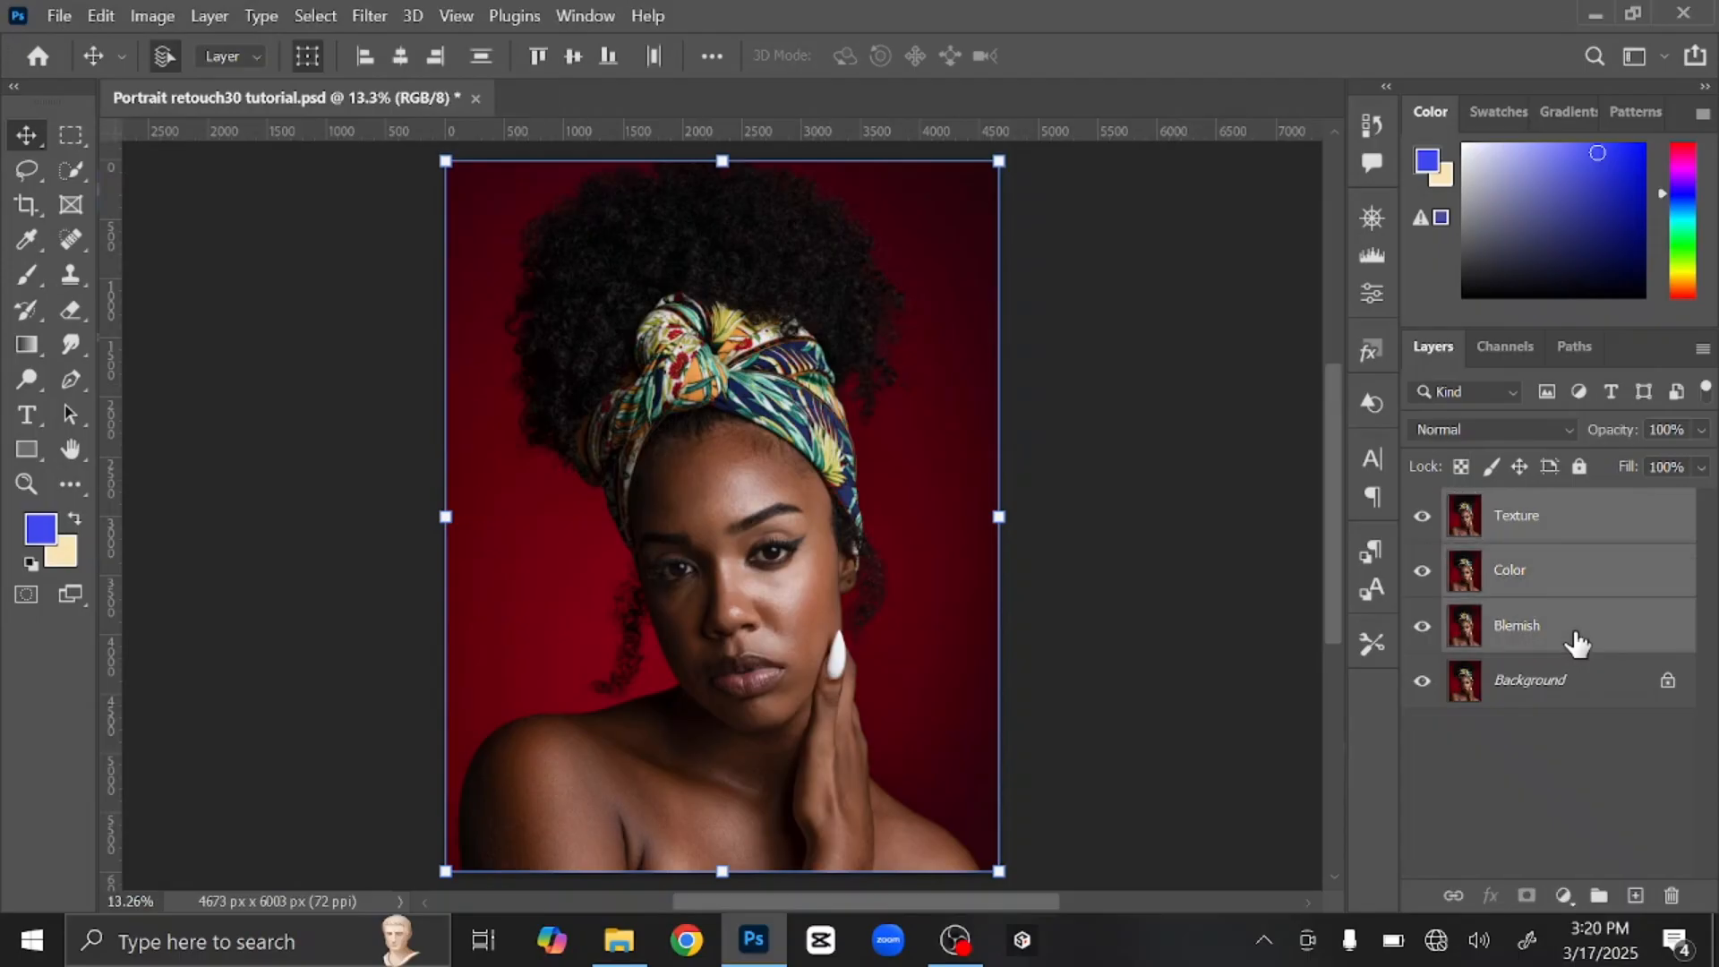
{"action": "key", "text": "ctrl+g"}
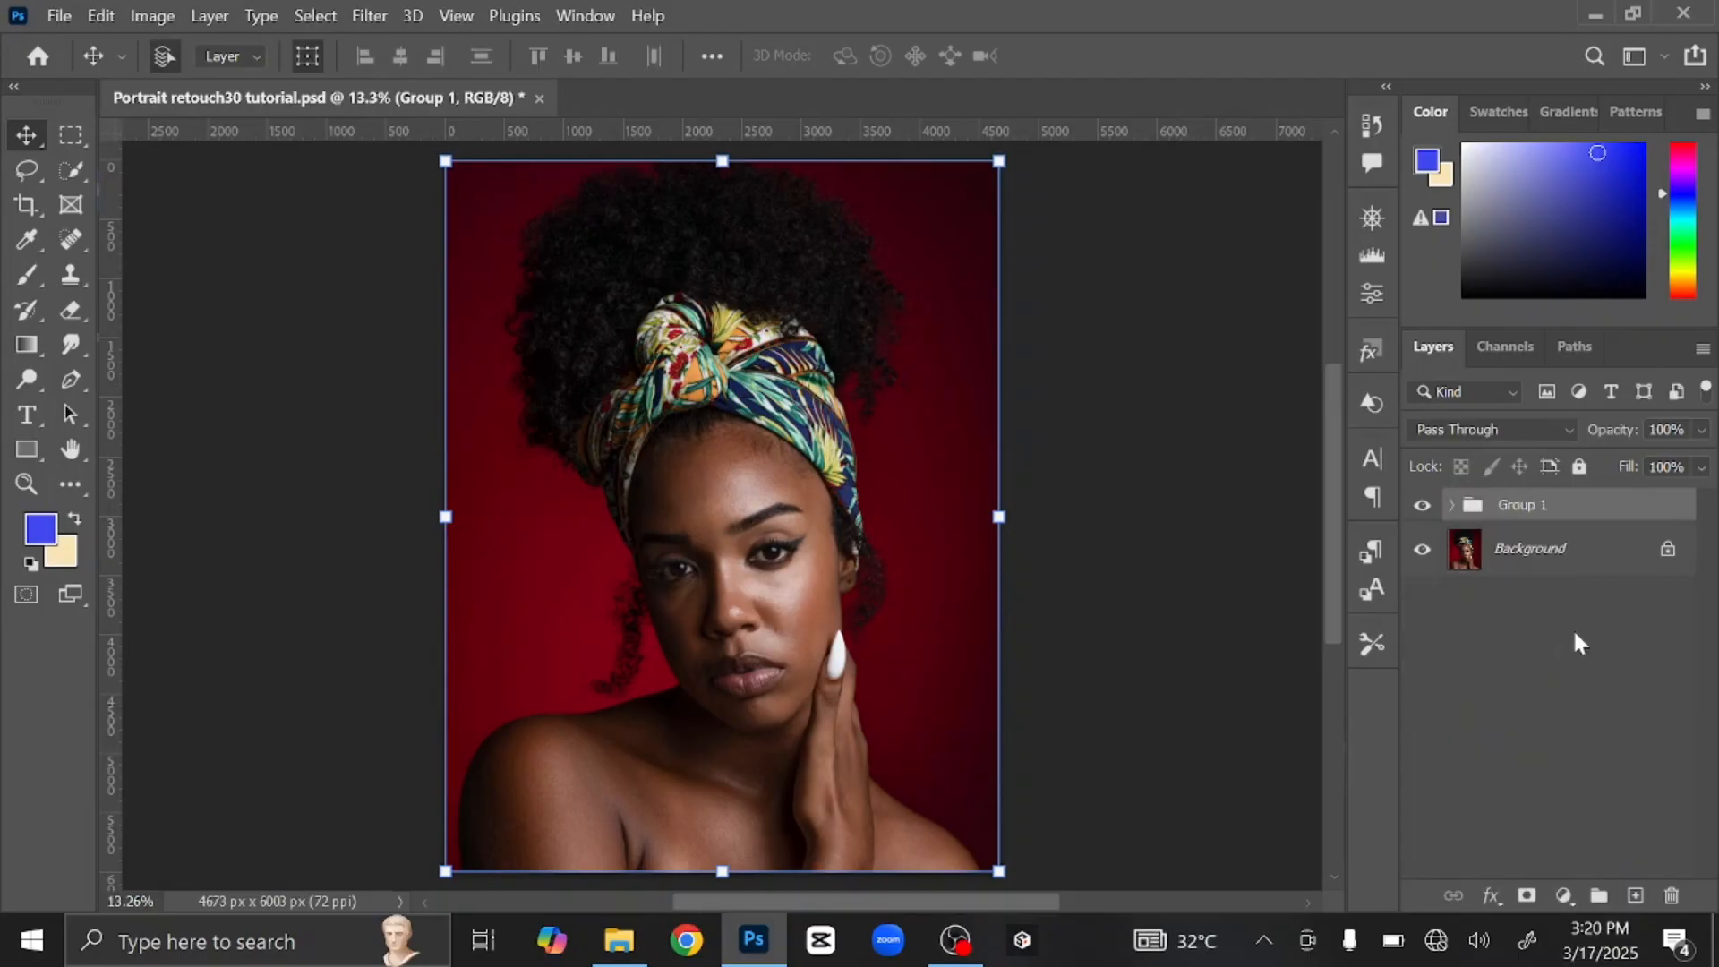
Step: Expand Group 1, hide the Texture layer, and select the Color layer
{"action": "left_click", "coordinate": [1451, 505]}
{"action": "left_click", "coordinate": [1546, 549]}
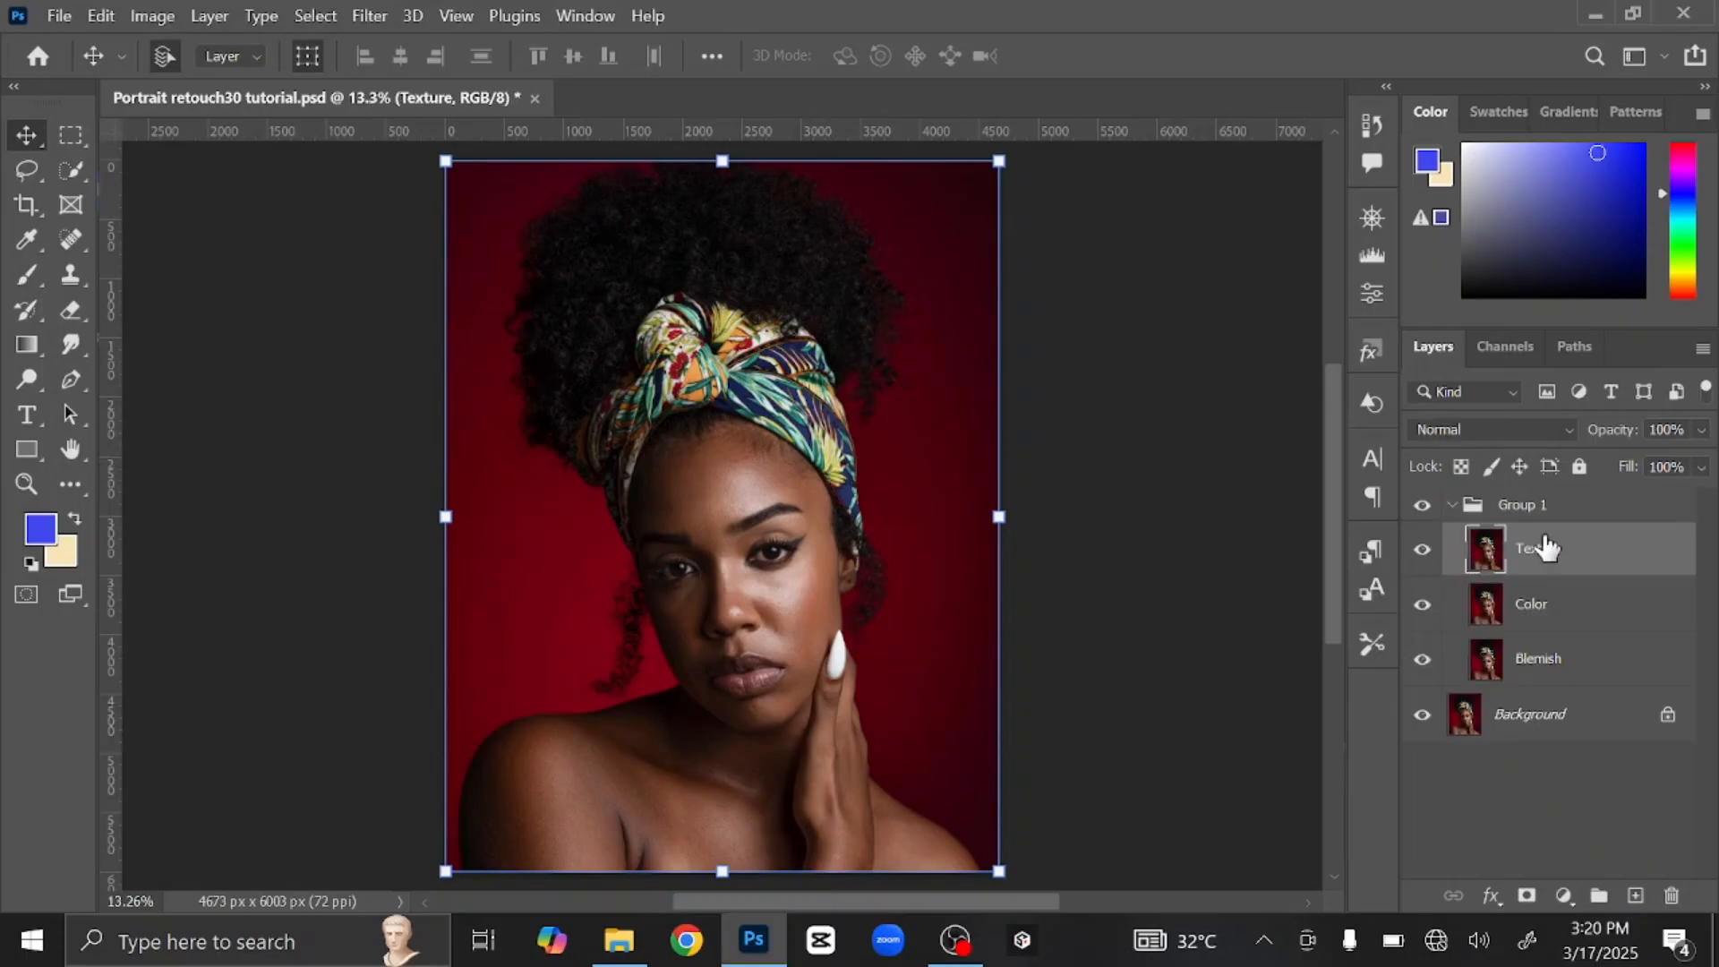
{"action": "left_click", "coordinate": [1423, 556]}
{"action": "left_click", "coordinate": [1592, 616]}
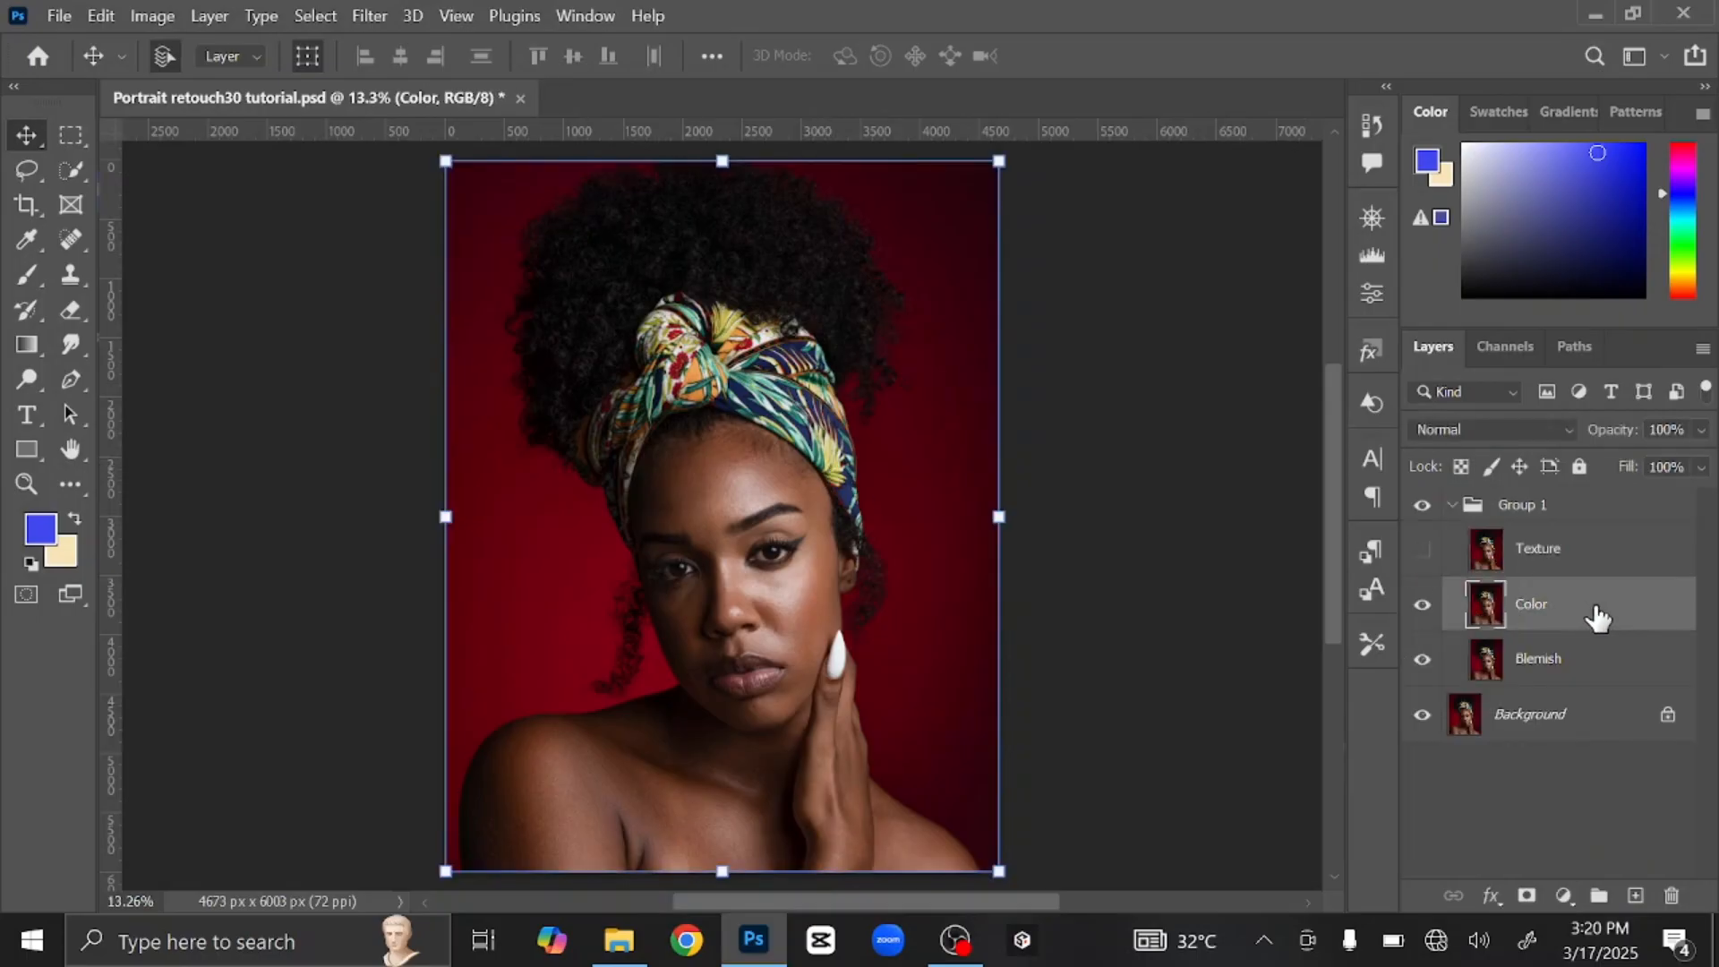
{"action": "left_click", "coordinate": [370, 17]}
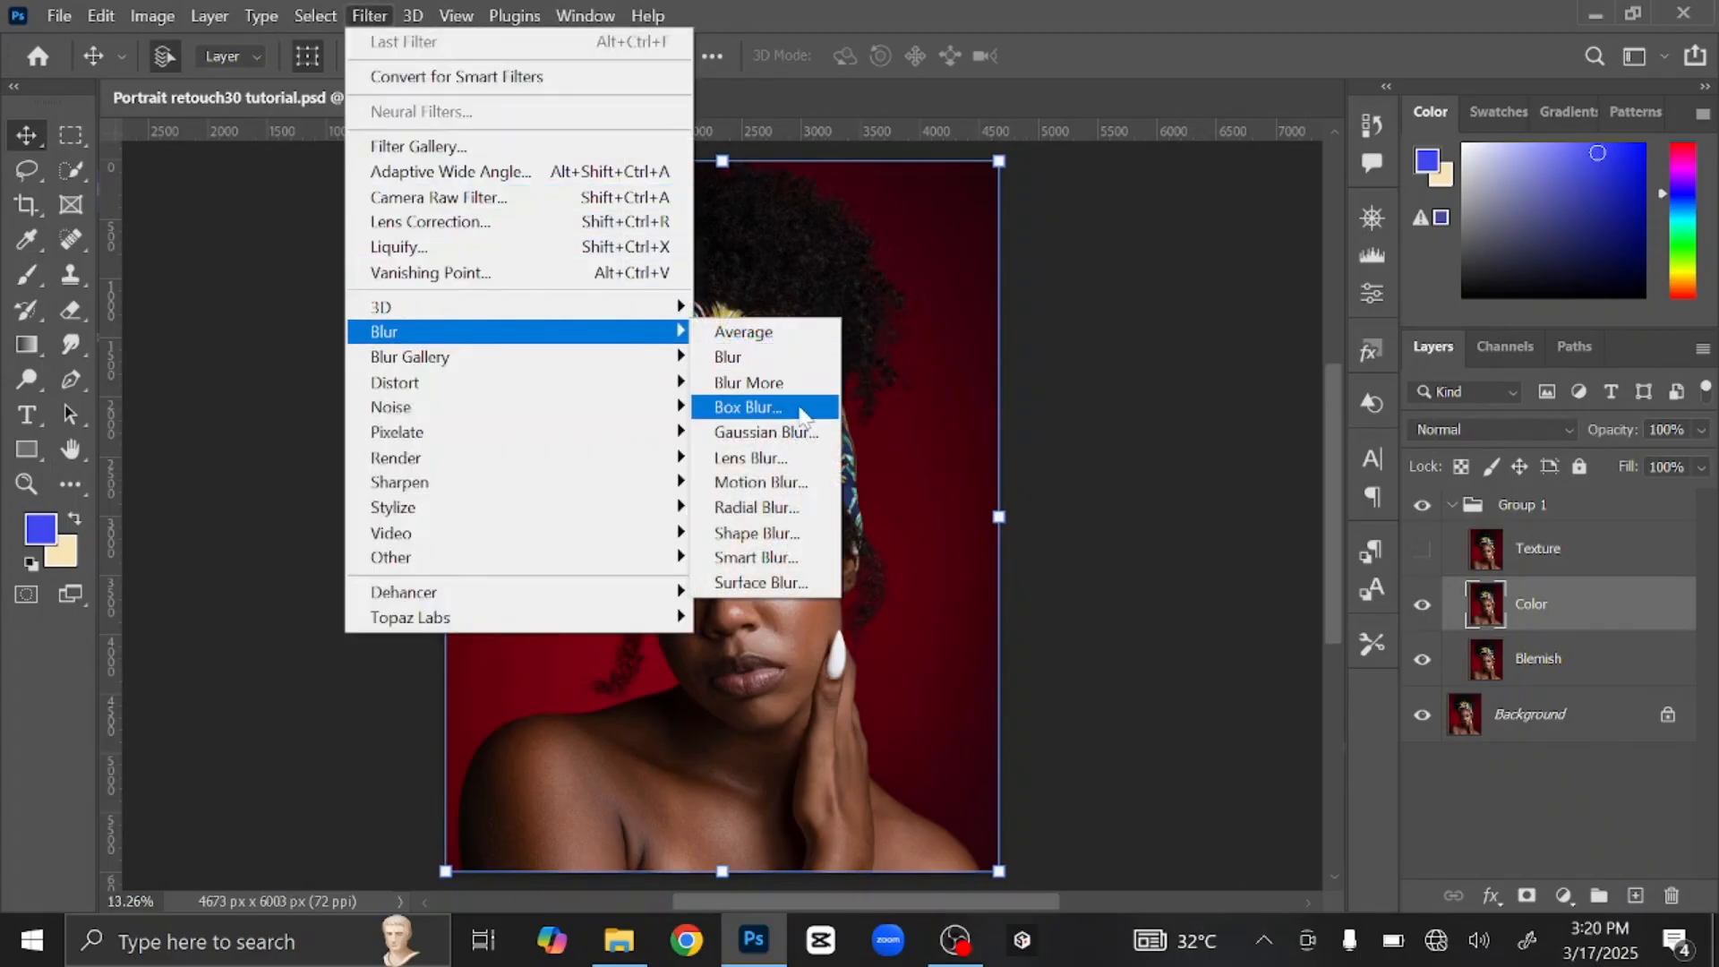
Step: Apply a 10-pixel Gaussian Blur to the Color layer, then show and select Texture
{"action": "left_click", "coordinate": [770, 432]}
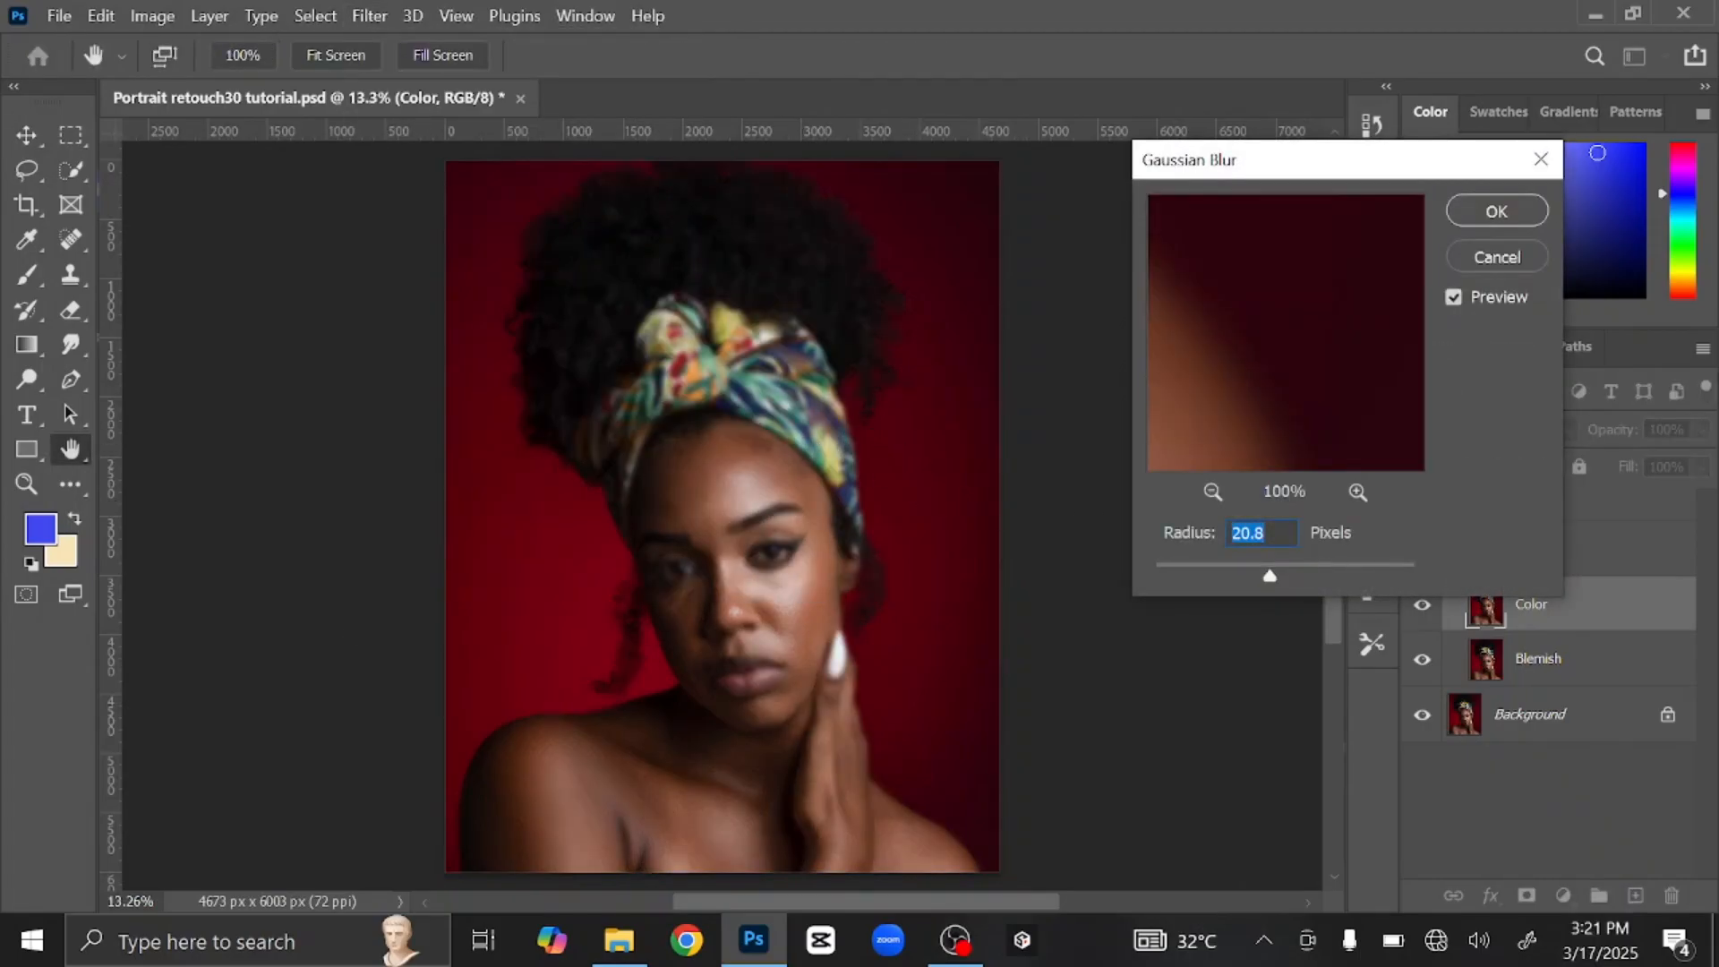
{"action": "type", "text": "10"}
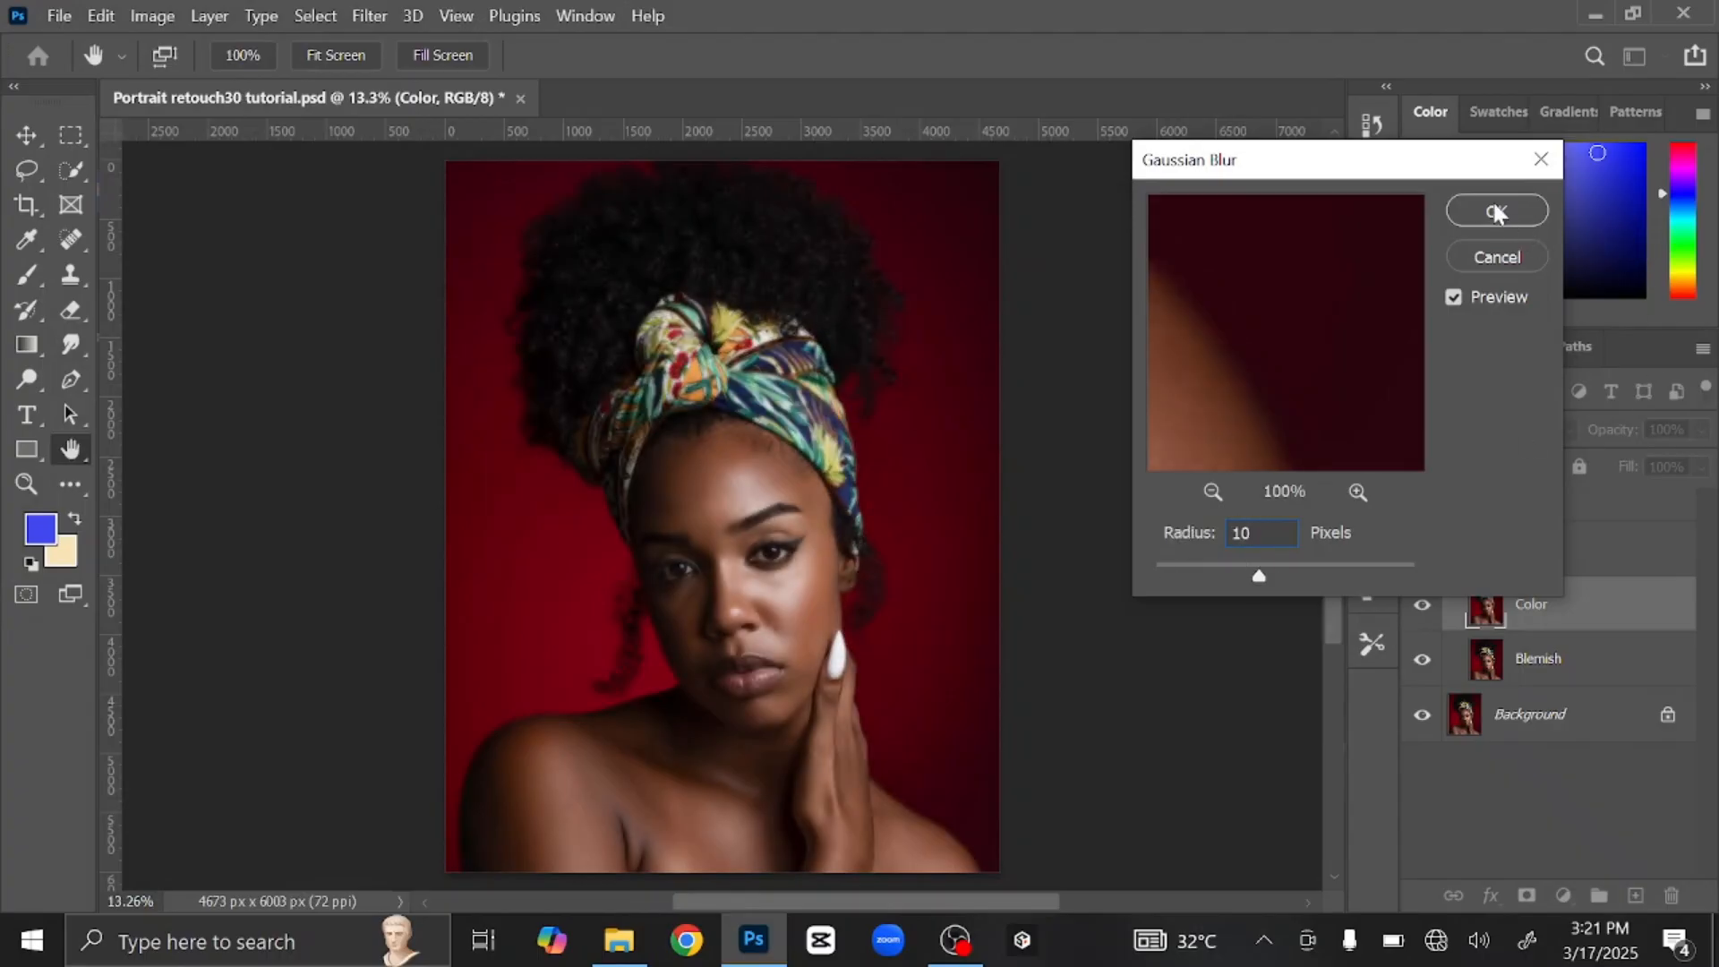
{"action": "left_click", "coordinate": [1496, 213]}
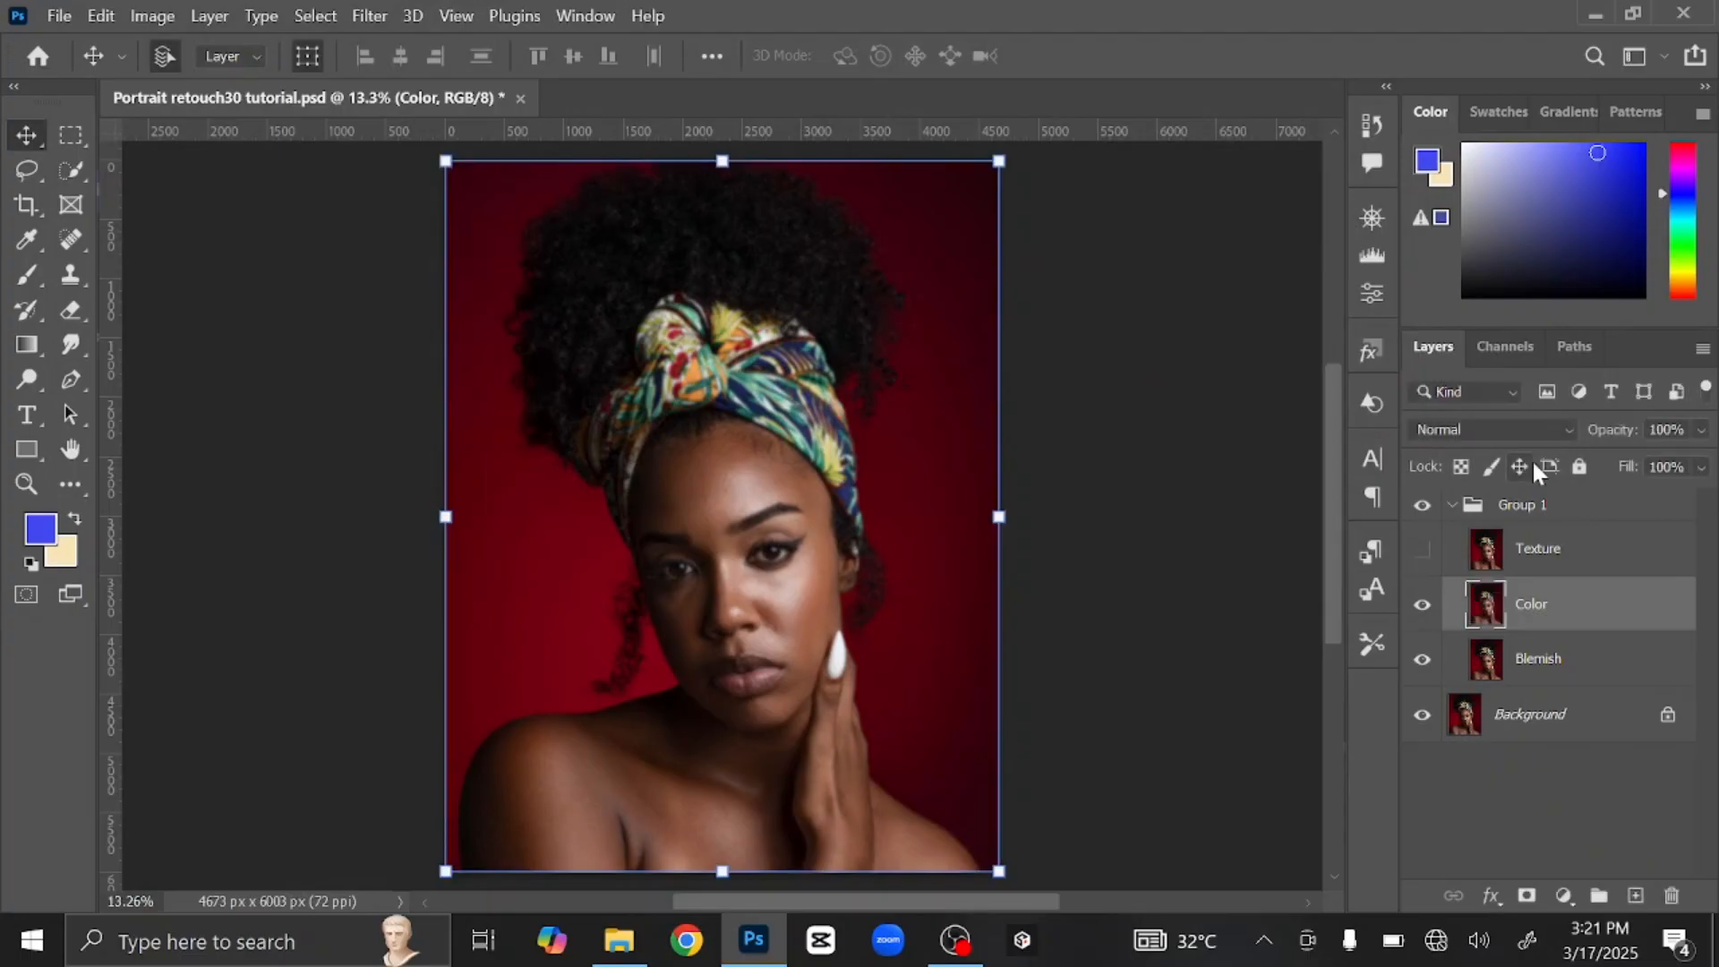
{"action": "left_click", "coordinate": [1422, 550]}
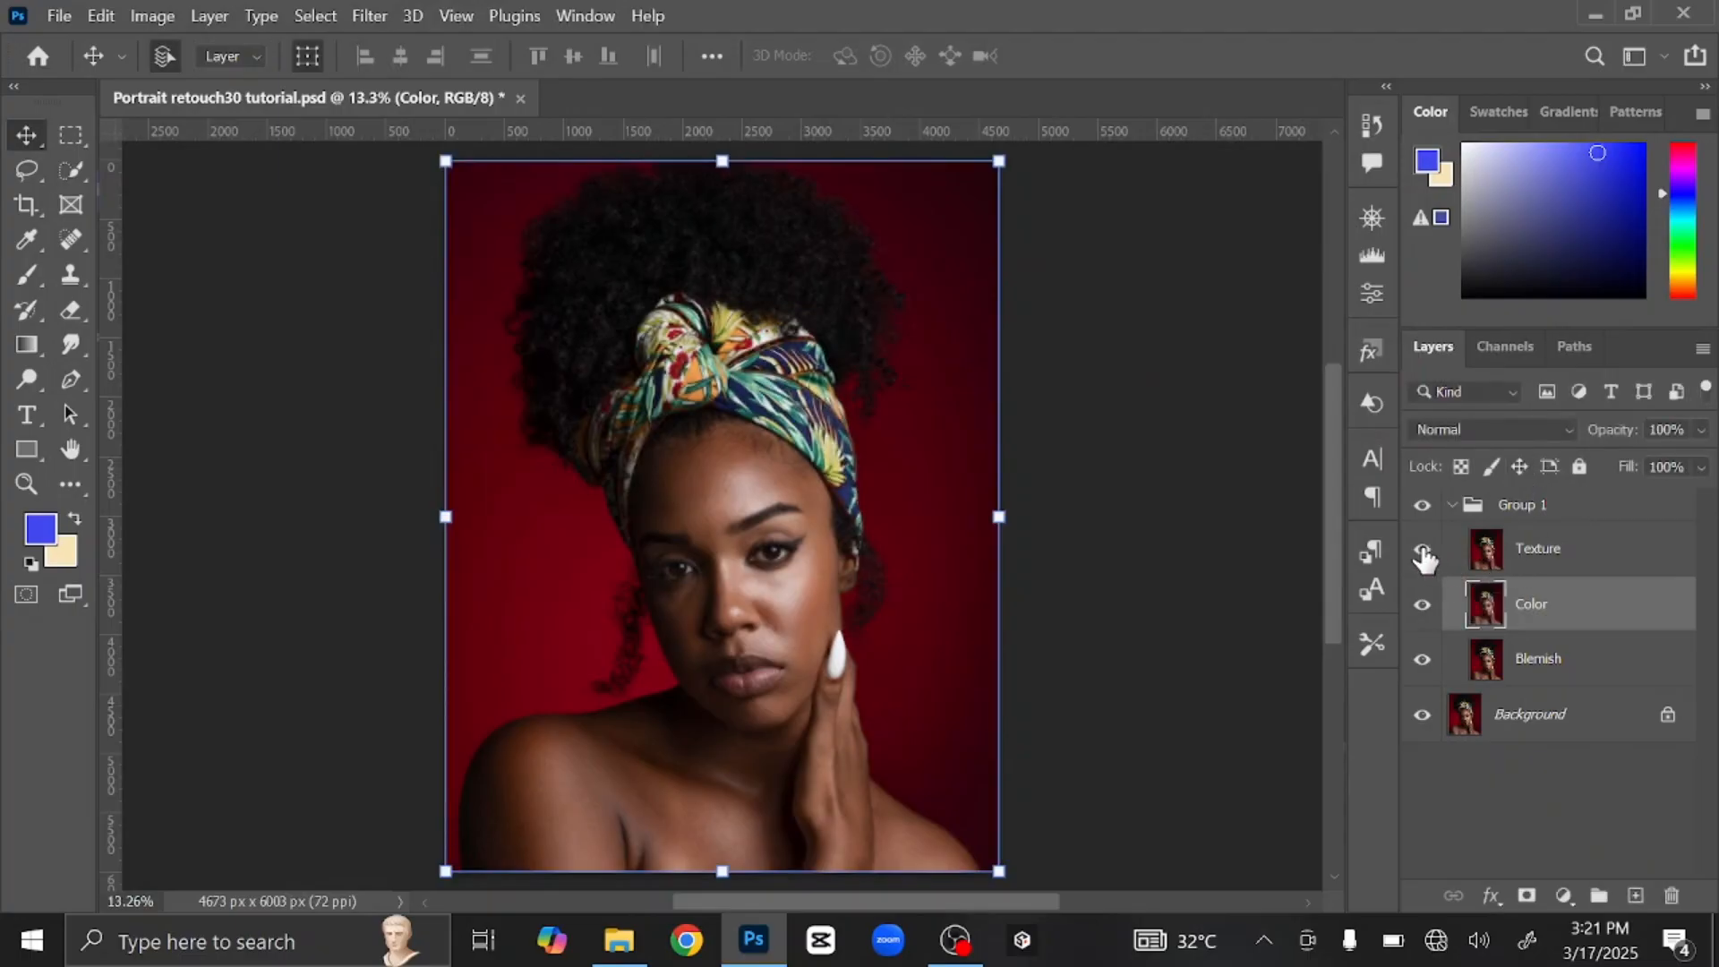
{"action": "left_click", "coordinate": [1595, 566]}
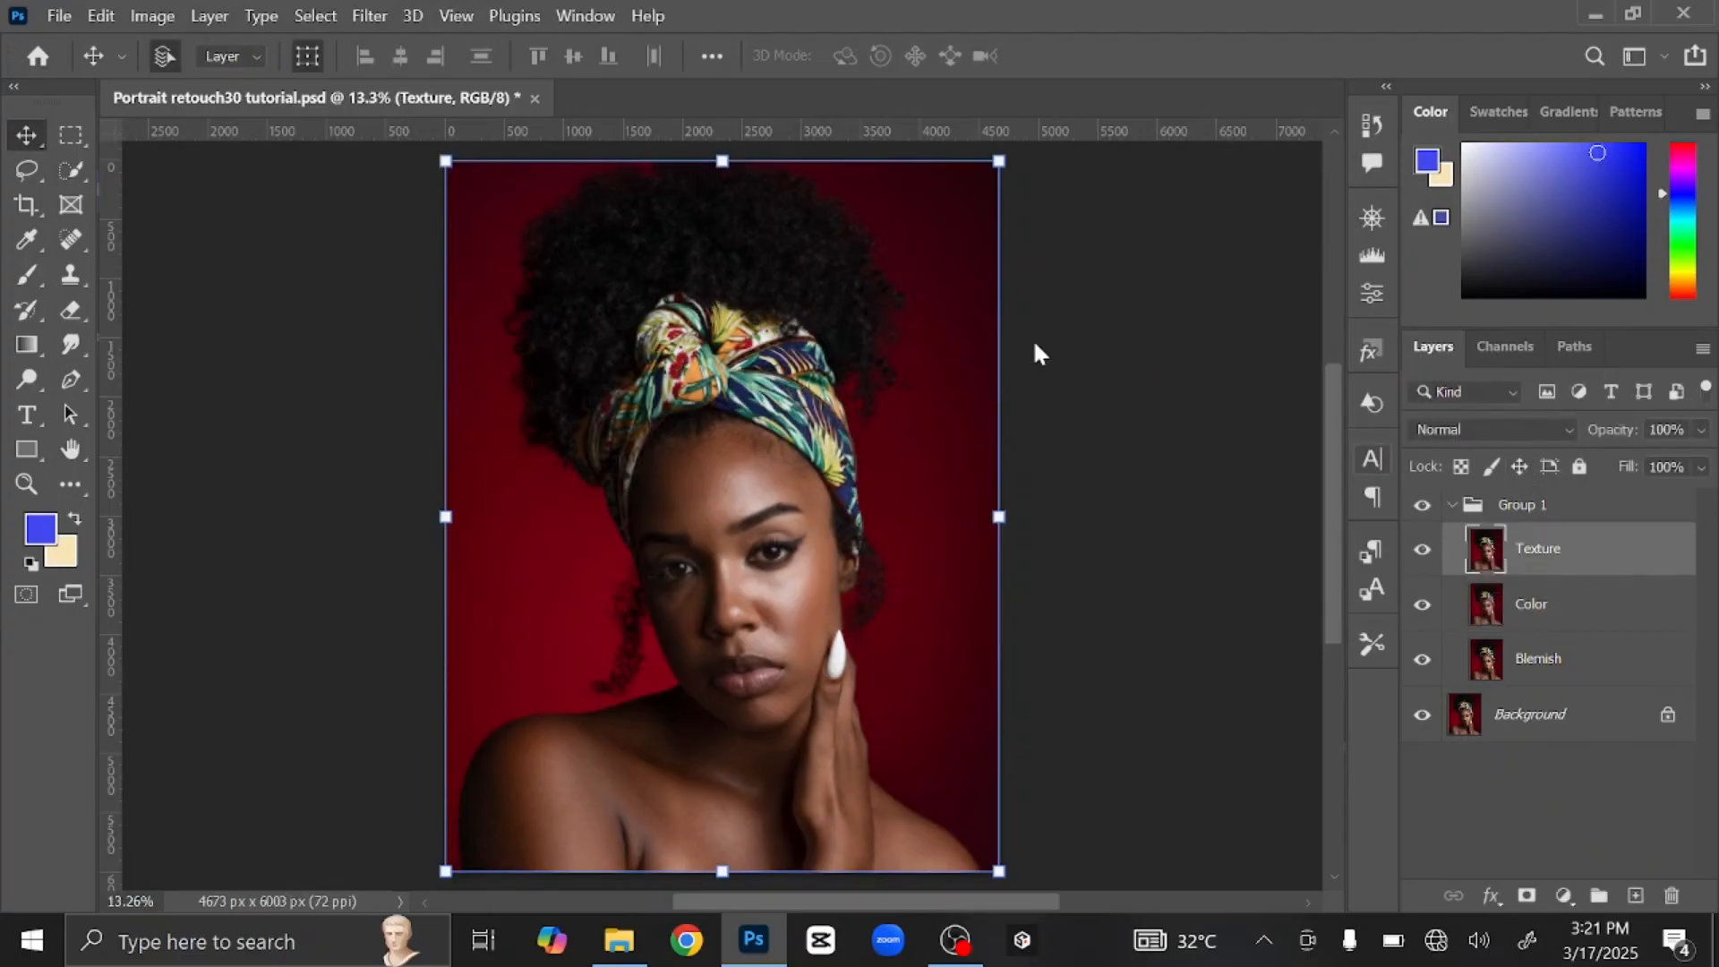
Step: Apply Image onto Texture from the Color layer with Subtract blending, Scale 2, Offset 128
{"action": "left_click", "coordinate": [141, 17]}
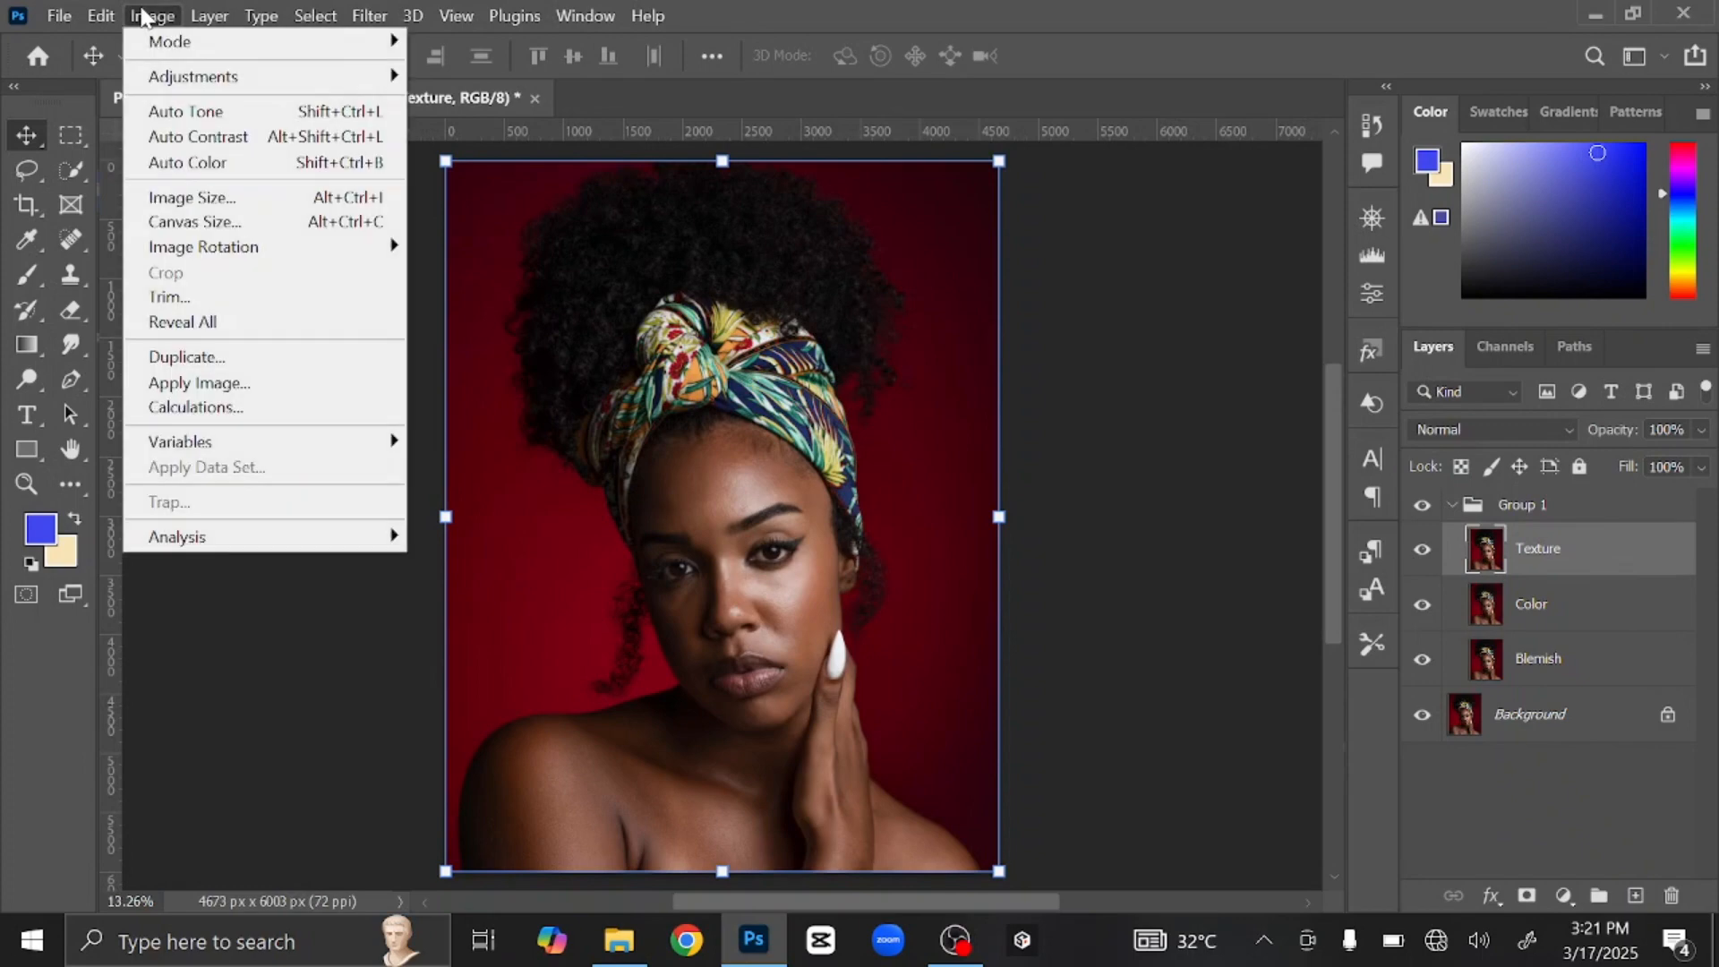
{"action": "left_click", "coordinate": [273, 392]}
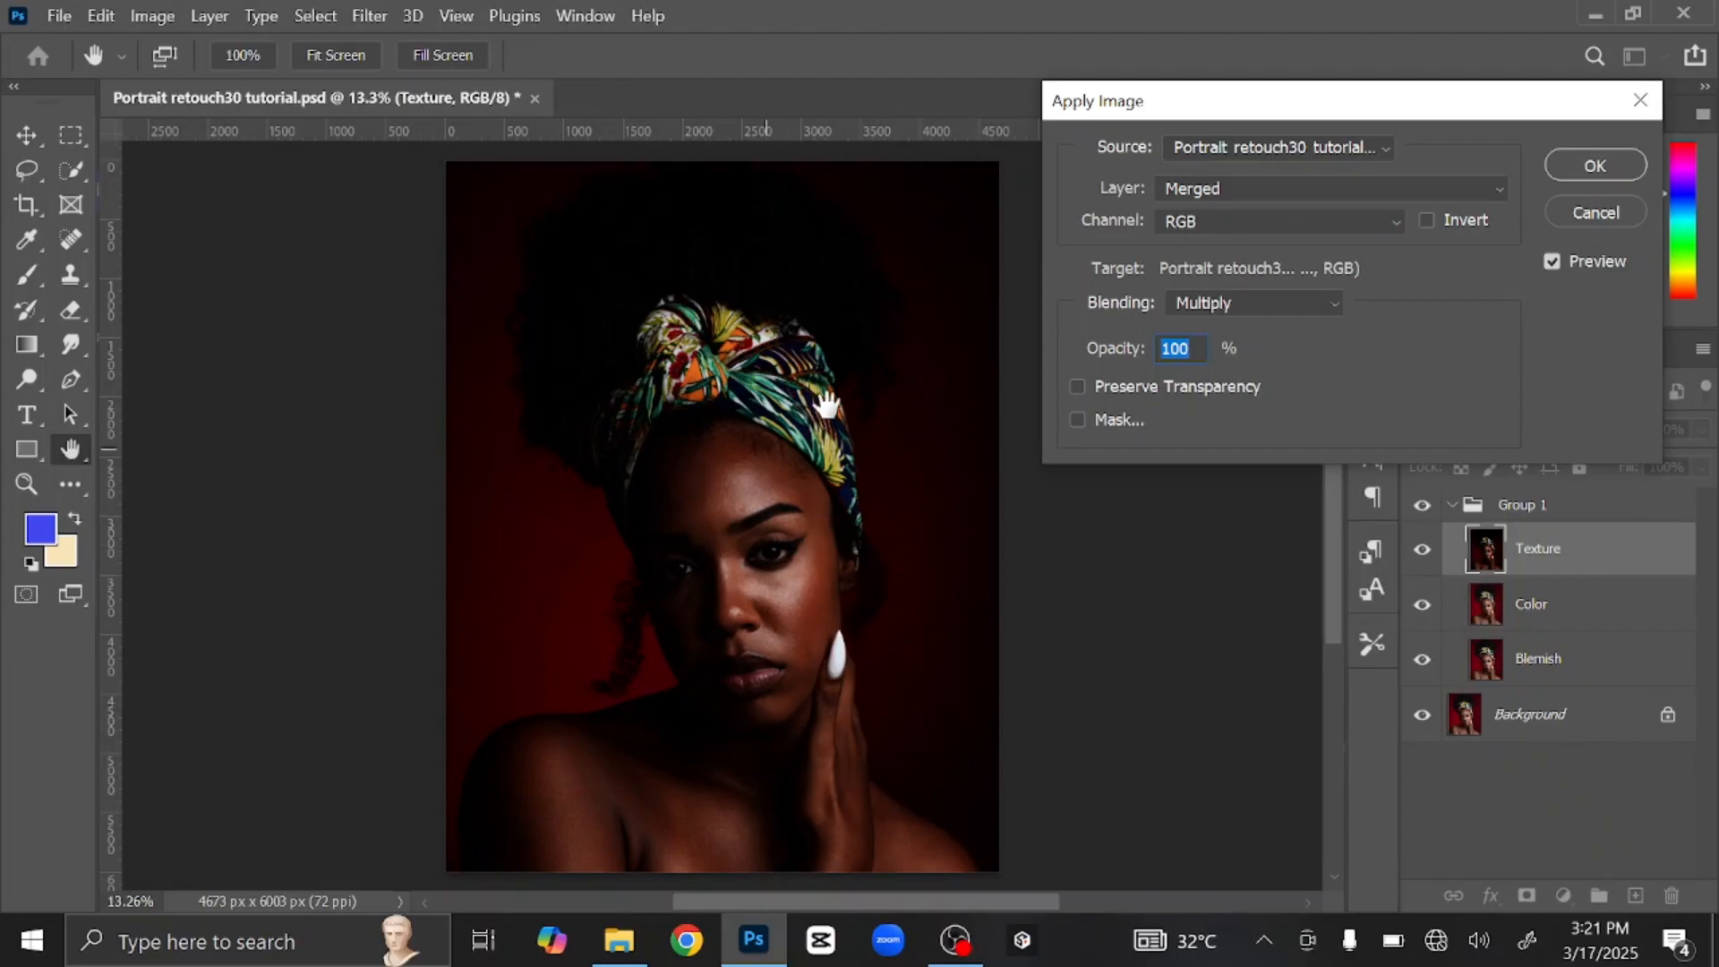
{"action": "left_click", "coordinate": [1266, 186]}
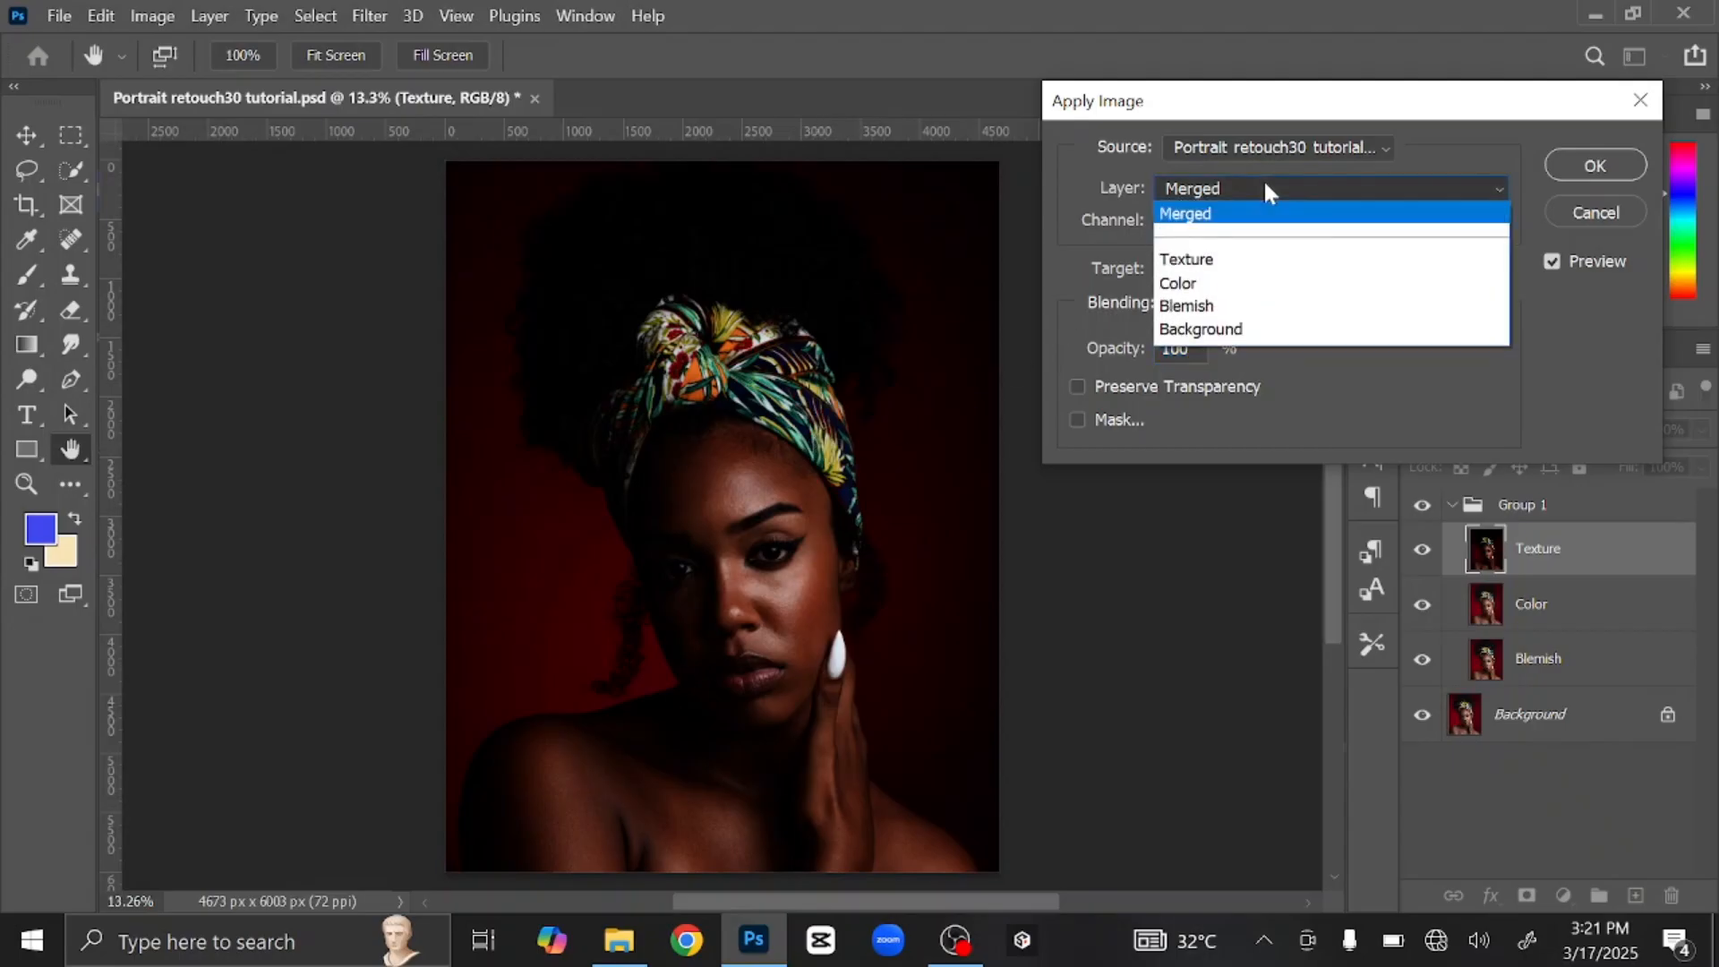
{"action": "left_click", "coordinate": [1241, 281]}
{"action": "left_click", "coordinate": [1272, 306]}
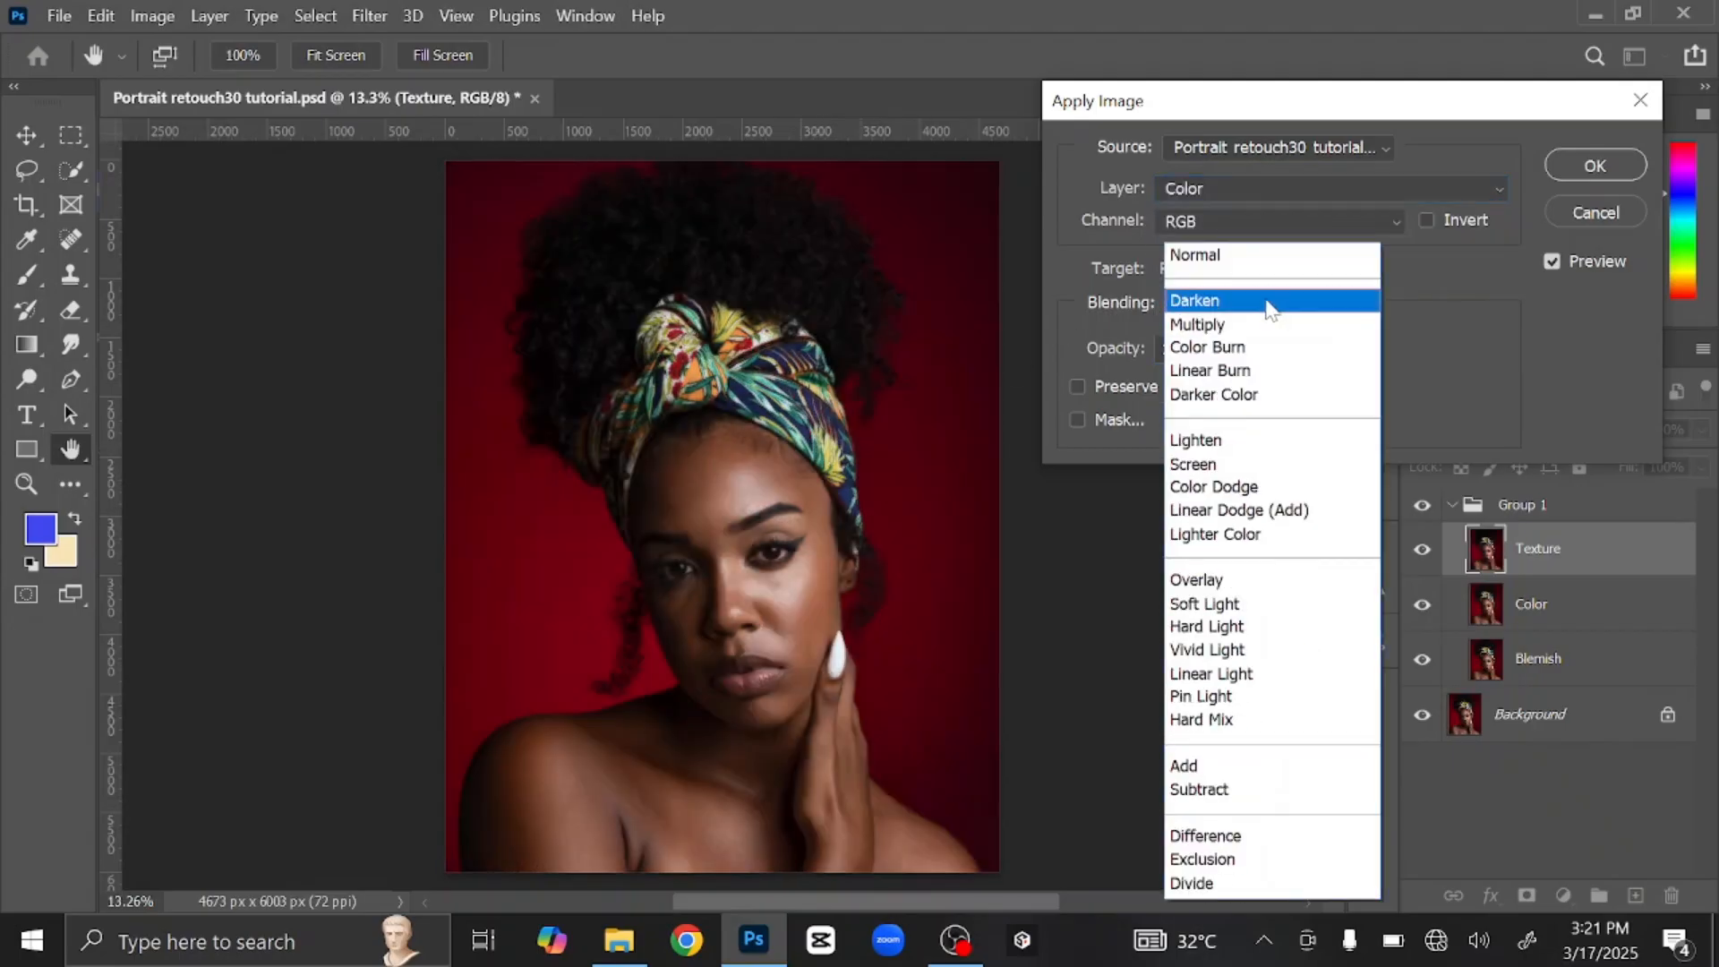
{"action": "left_click", "coordinate": [1261, 785]}
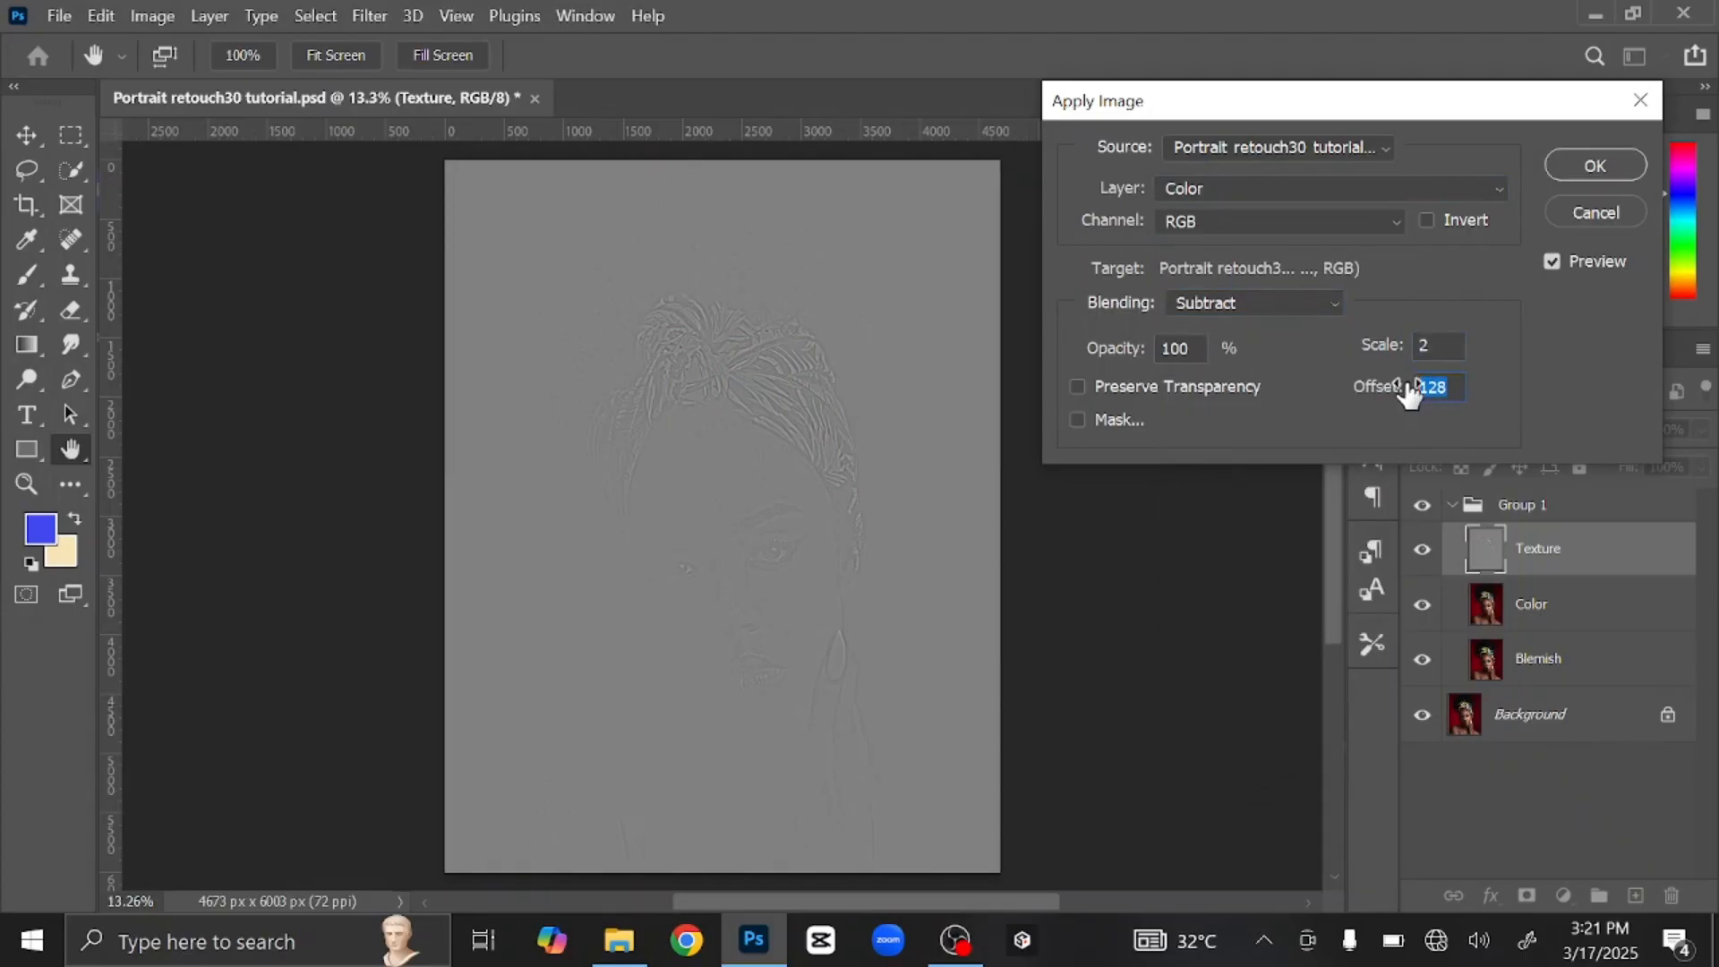
{"action": "left_click", "coordinate": [1566, 166]}
{"action": "key", "text": "v"}
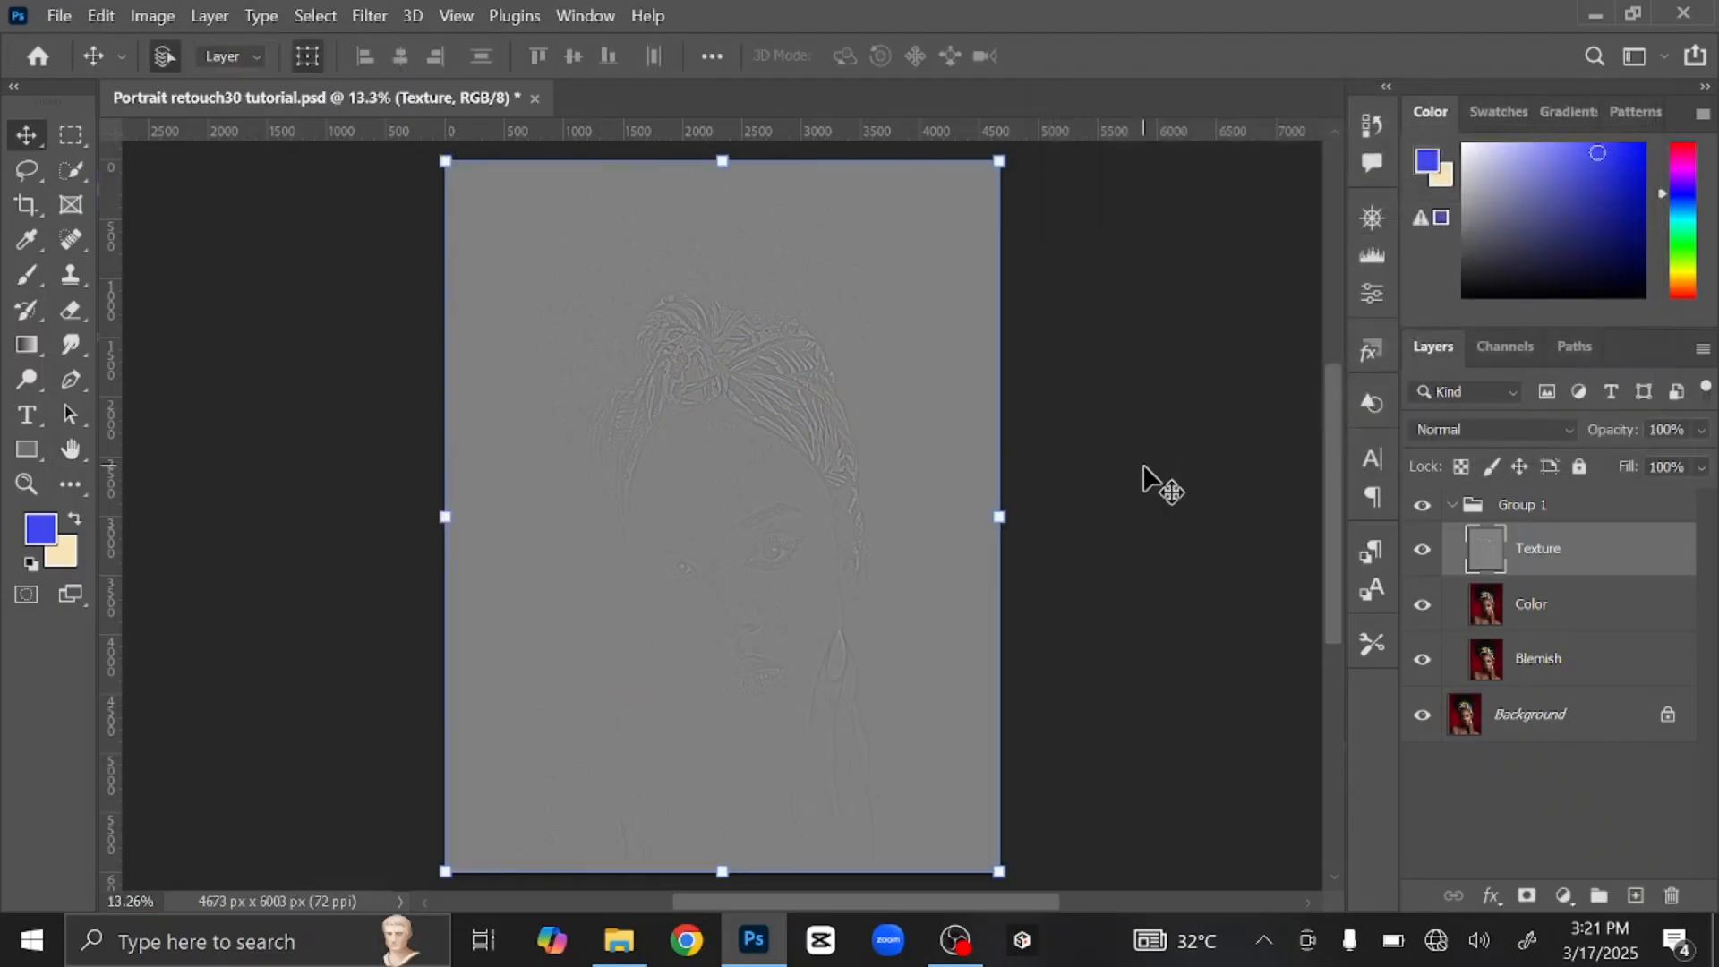
Step: Set the Texture layer's blend mode to Linear Light and select the Color layer
{"action": "left_click", "coordinate": [1484, 427]}
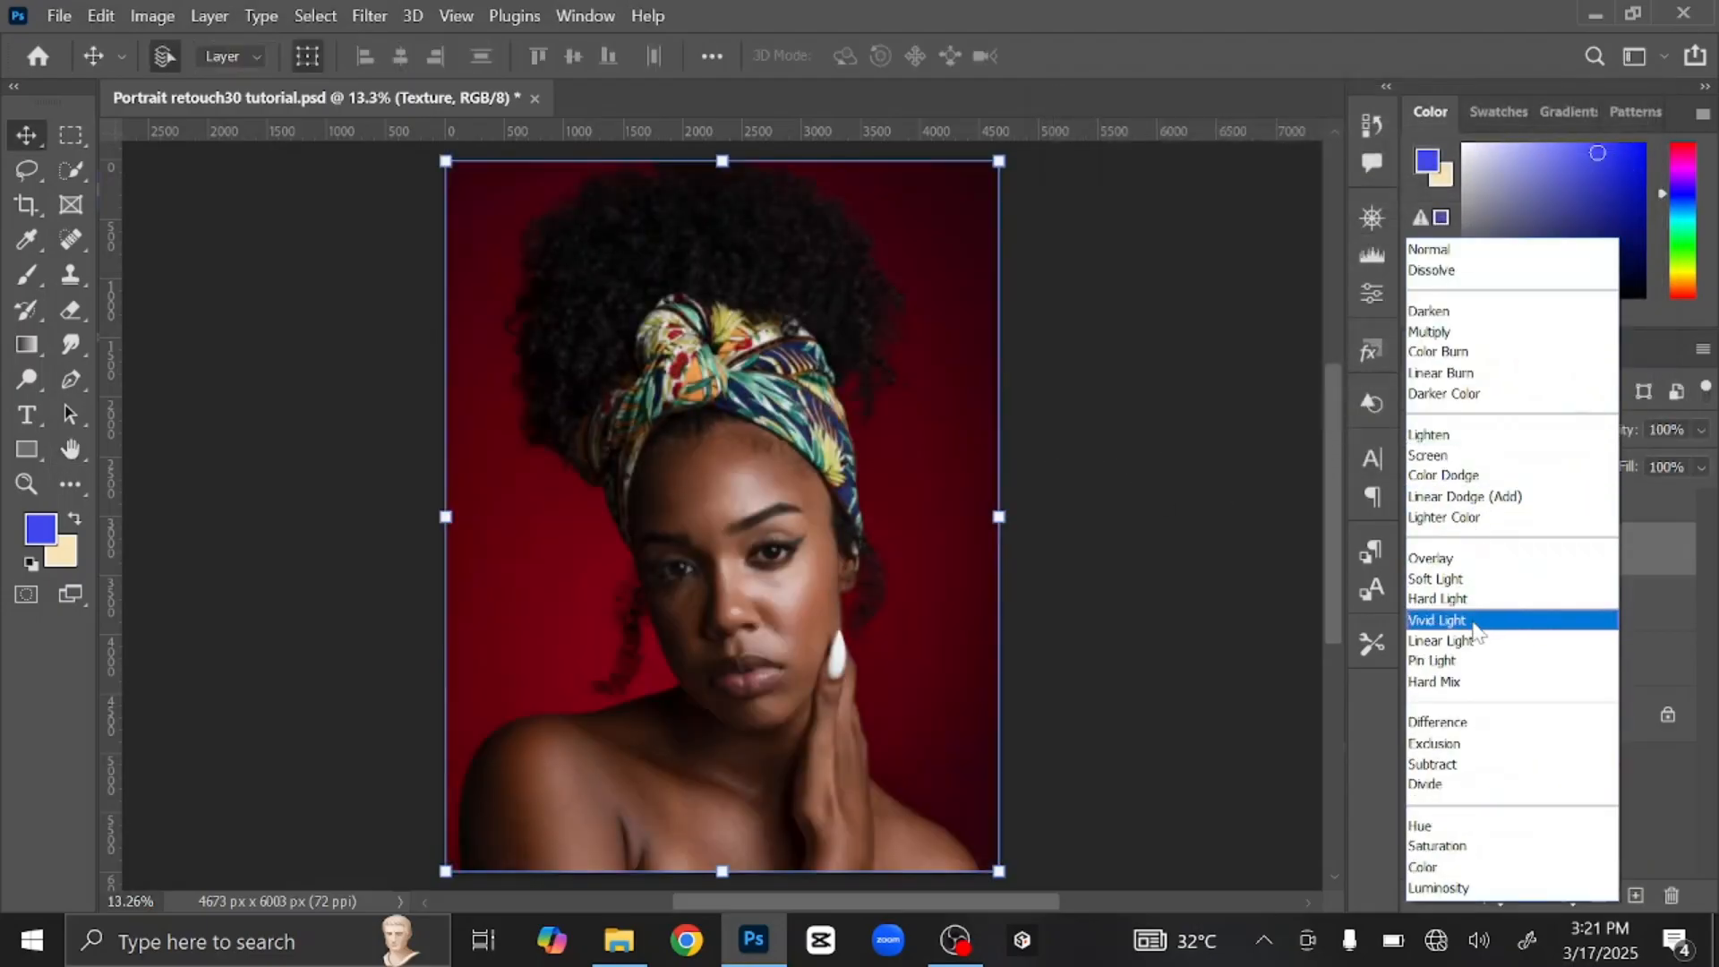
{"action": "left_click", "coordinate": [1475, 641]}
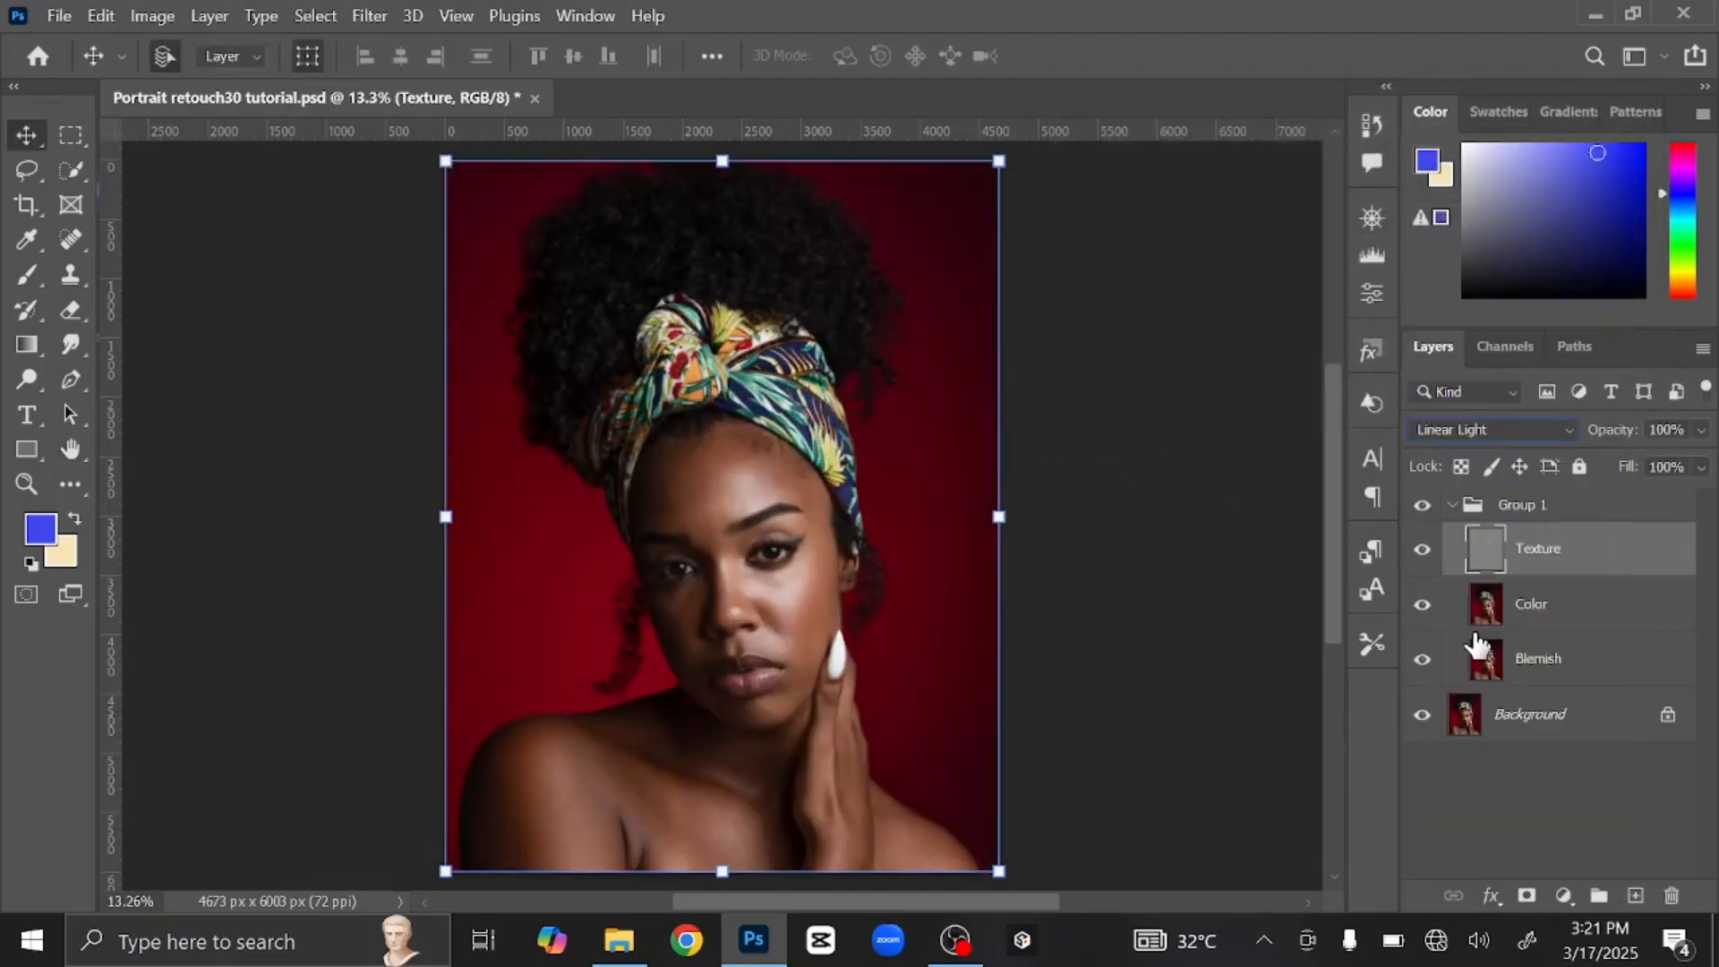
{"action": "left_click", "coordinate": [1580, 615]}
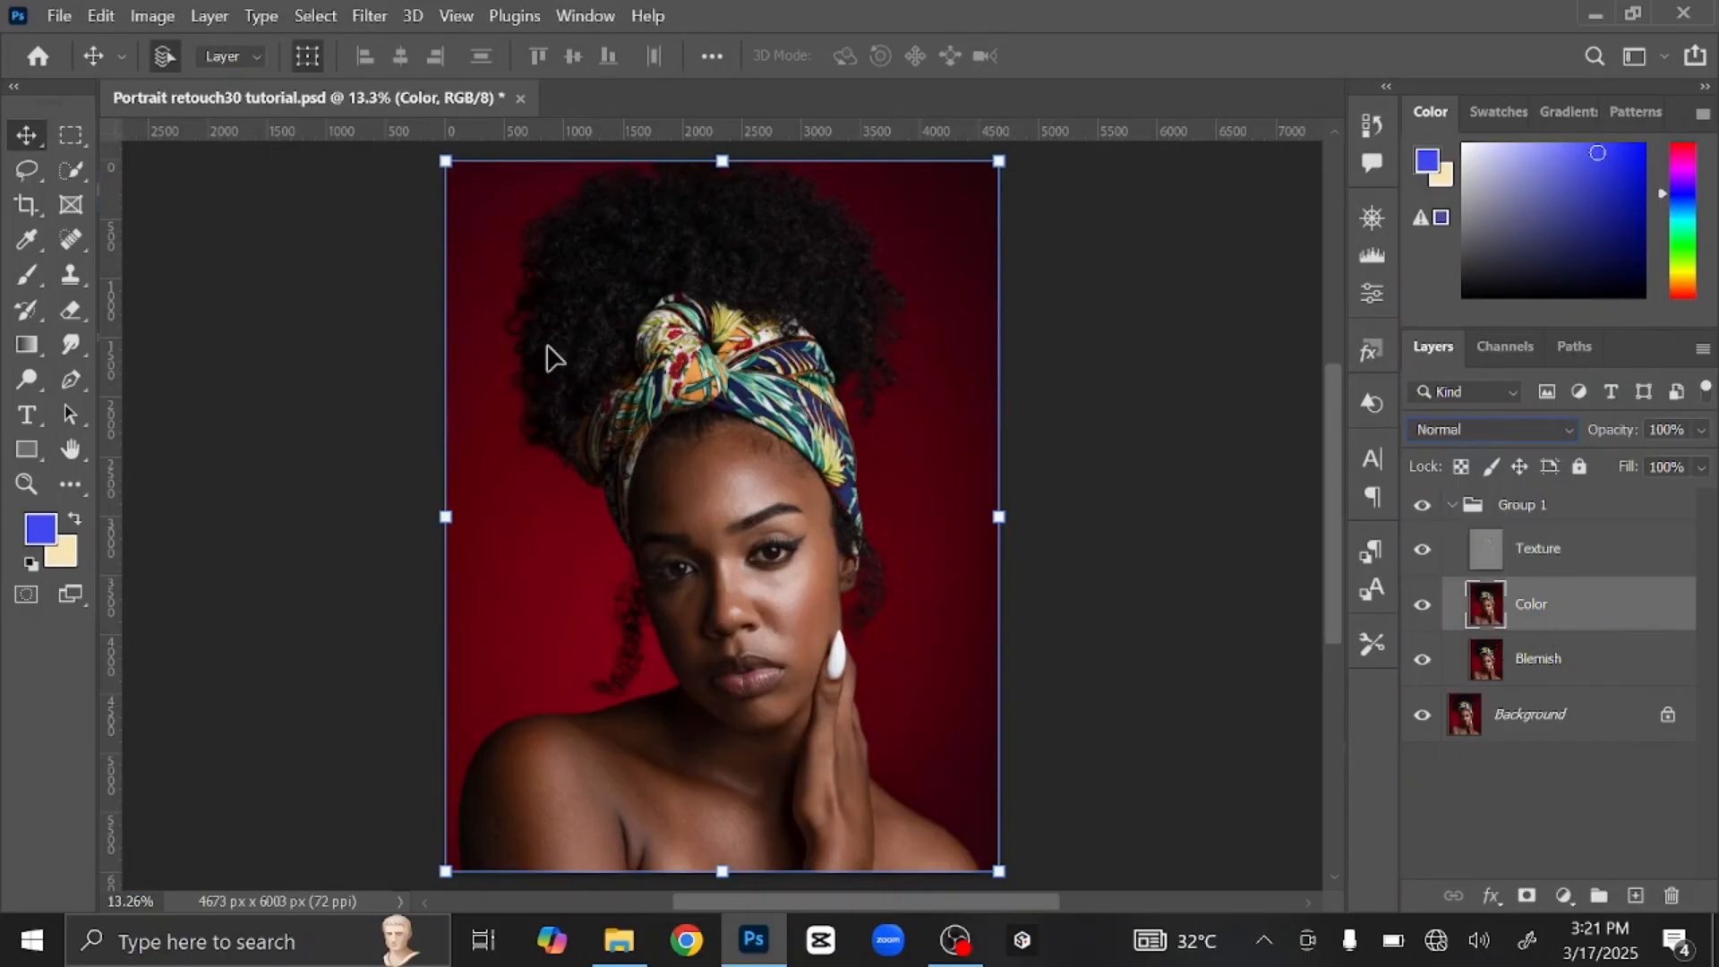
Step: Switch to the Mixer Brush and empty its loaded paint with Clean Brush
{"action": "left_click", "coordinate": [25, 274]}
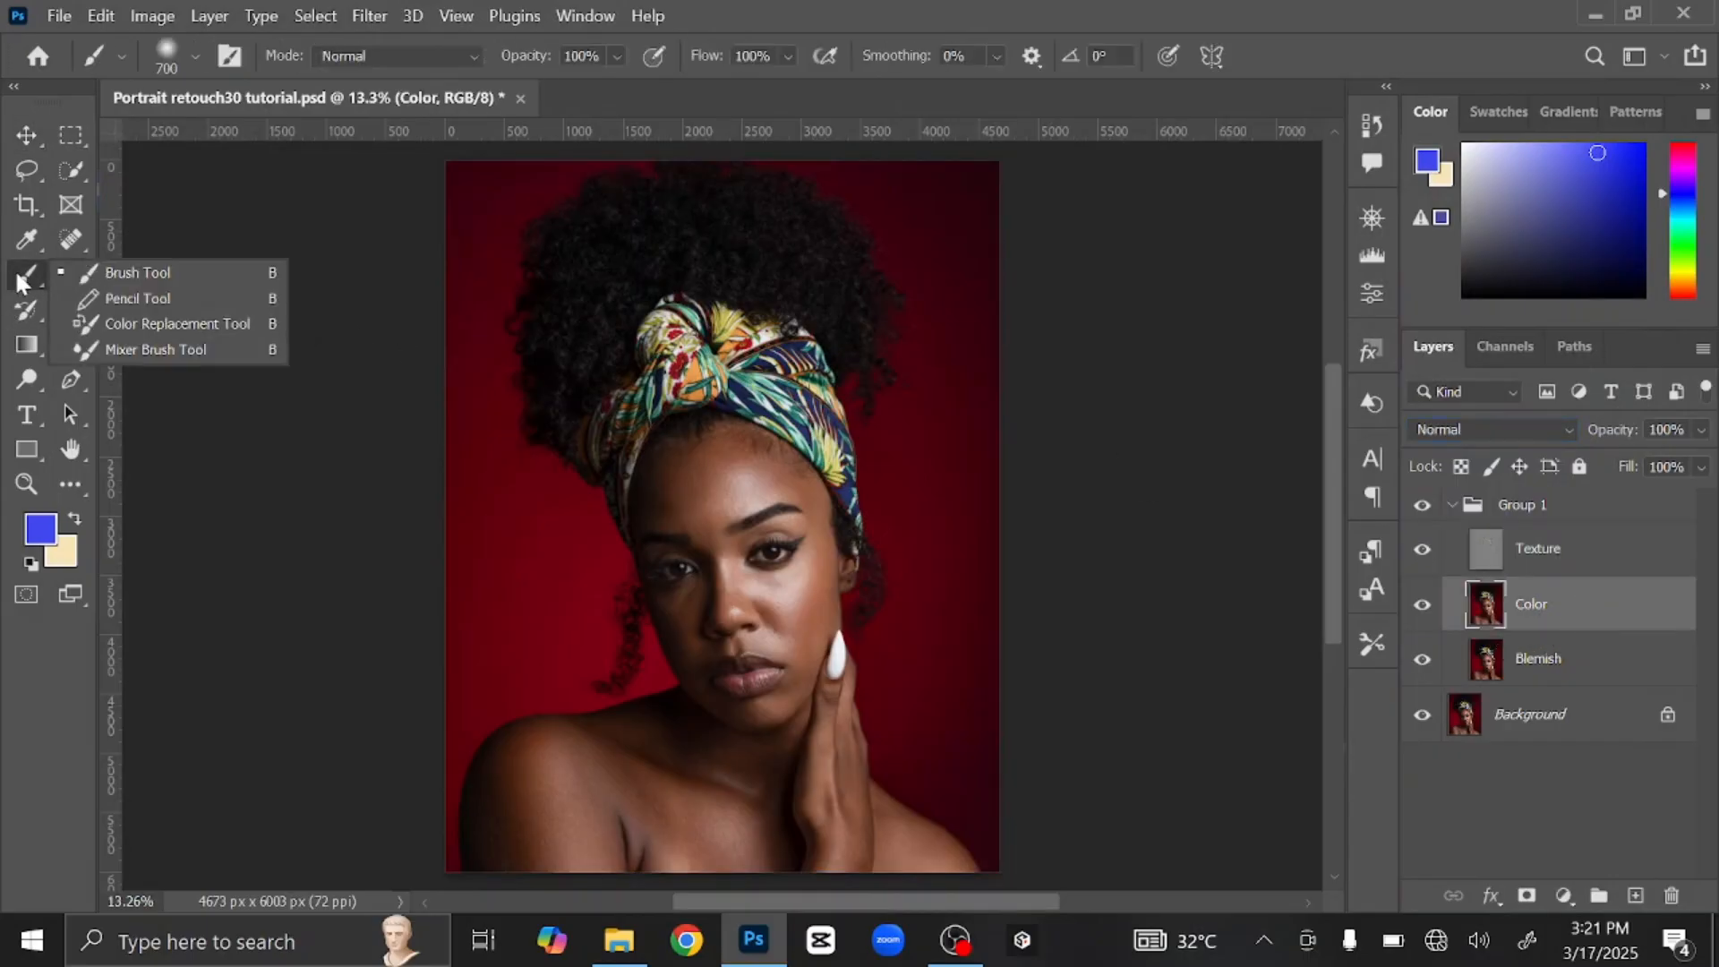
{"action": "left_click", "coordinate": [184, 351]}
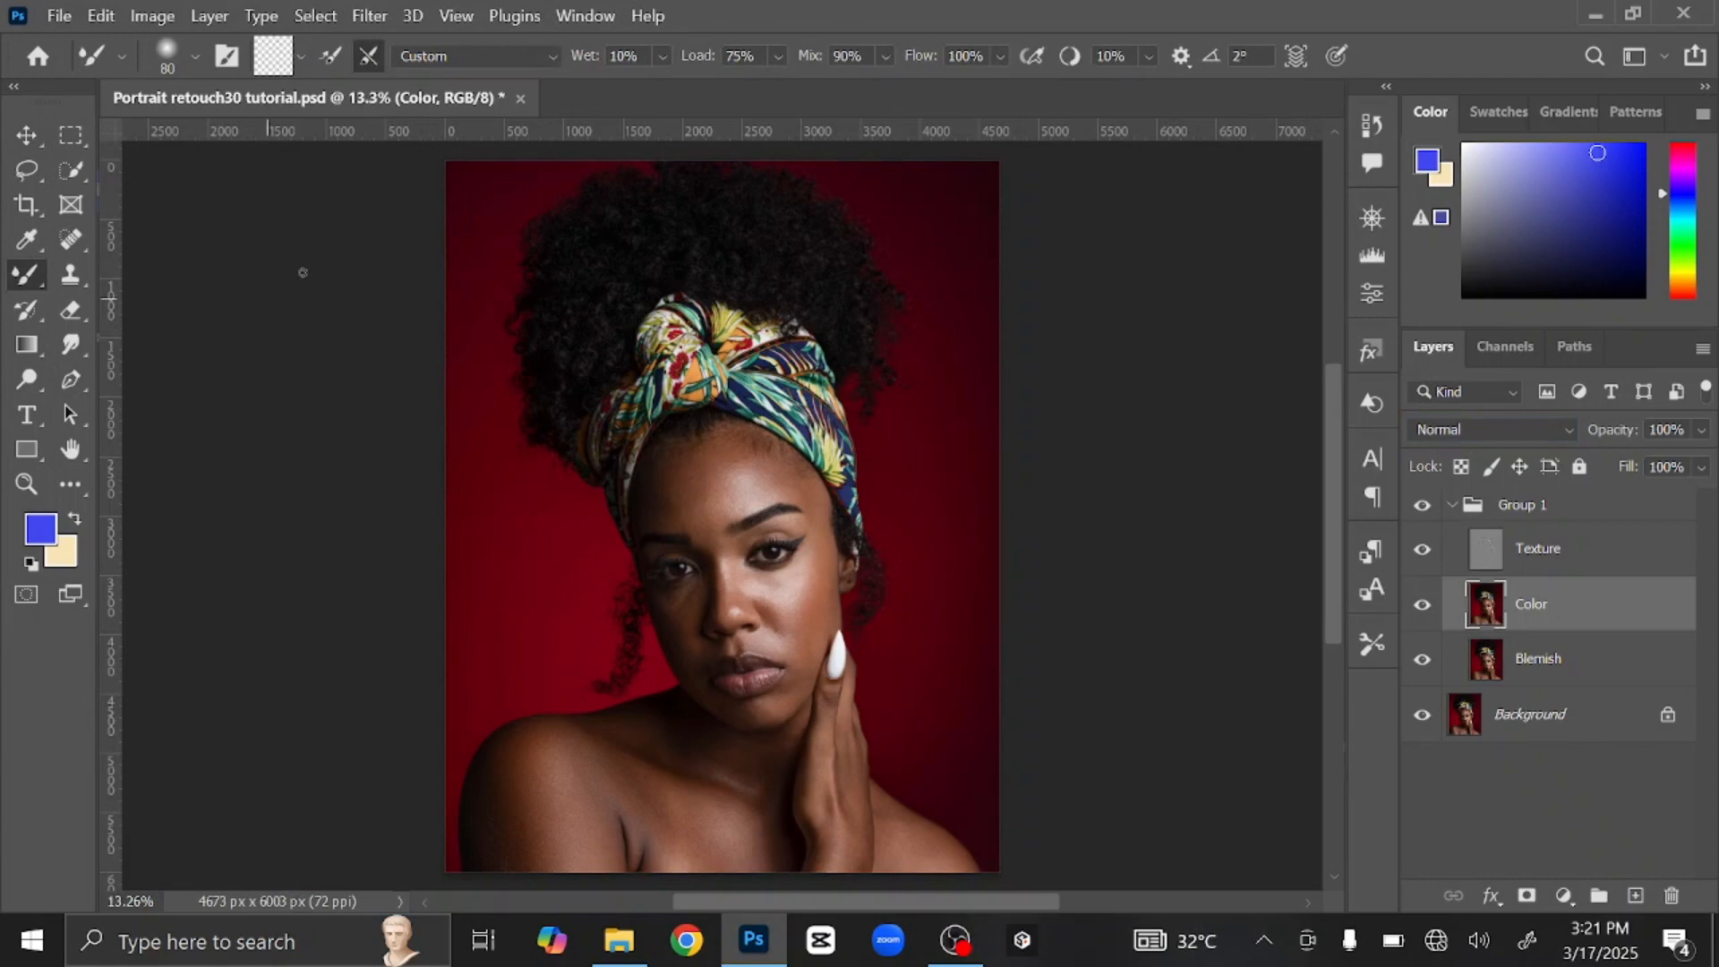
{"action": "left_click", "coordinate": [300, 56]}
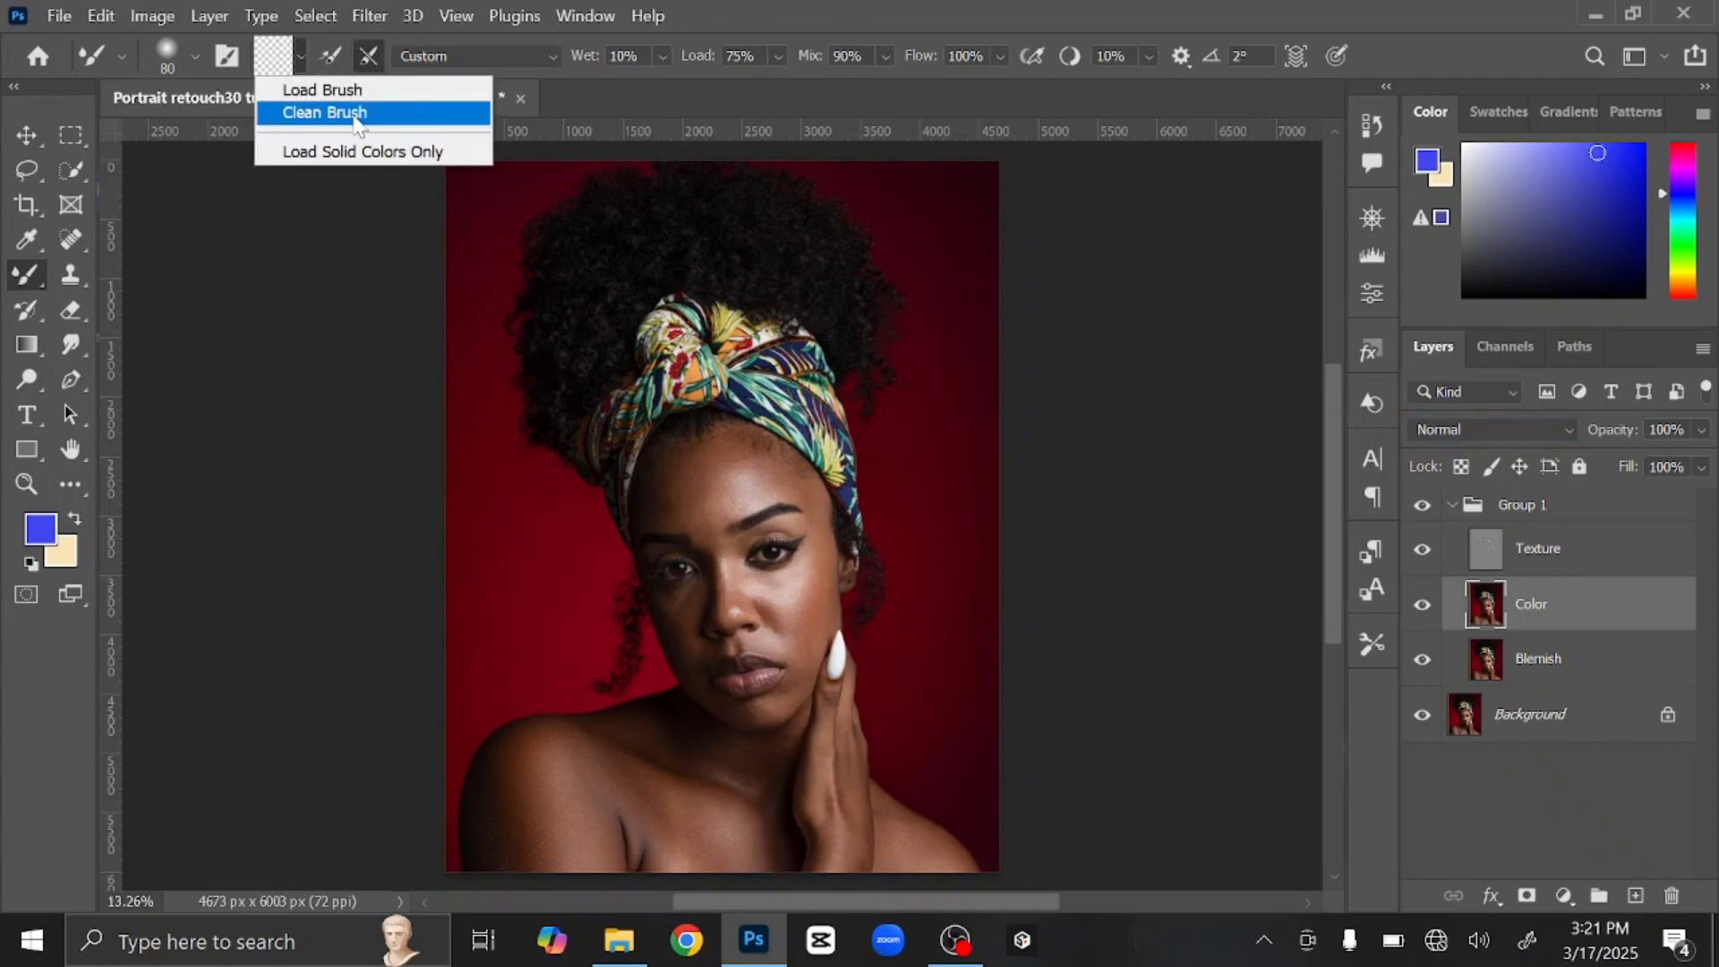
{"action": "left_click", "coordinate": [357, 115]}
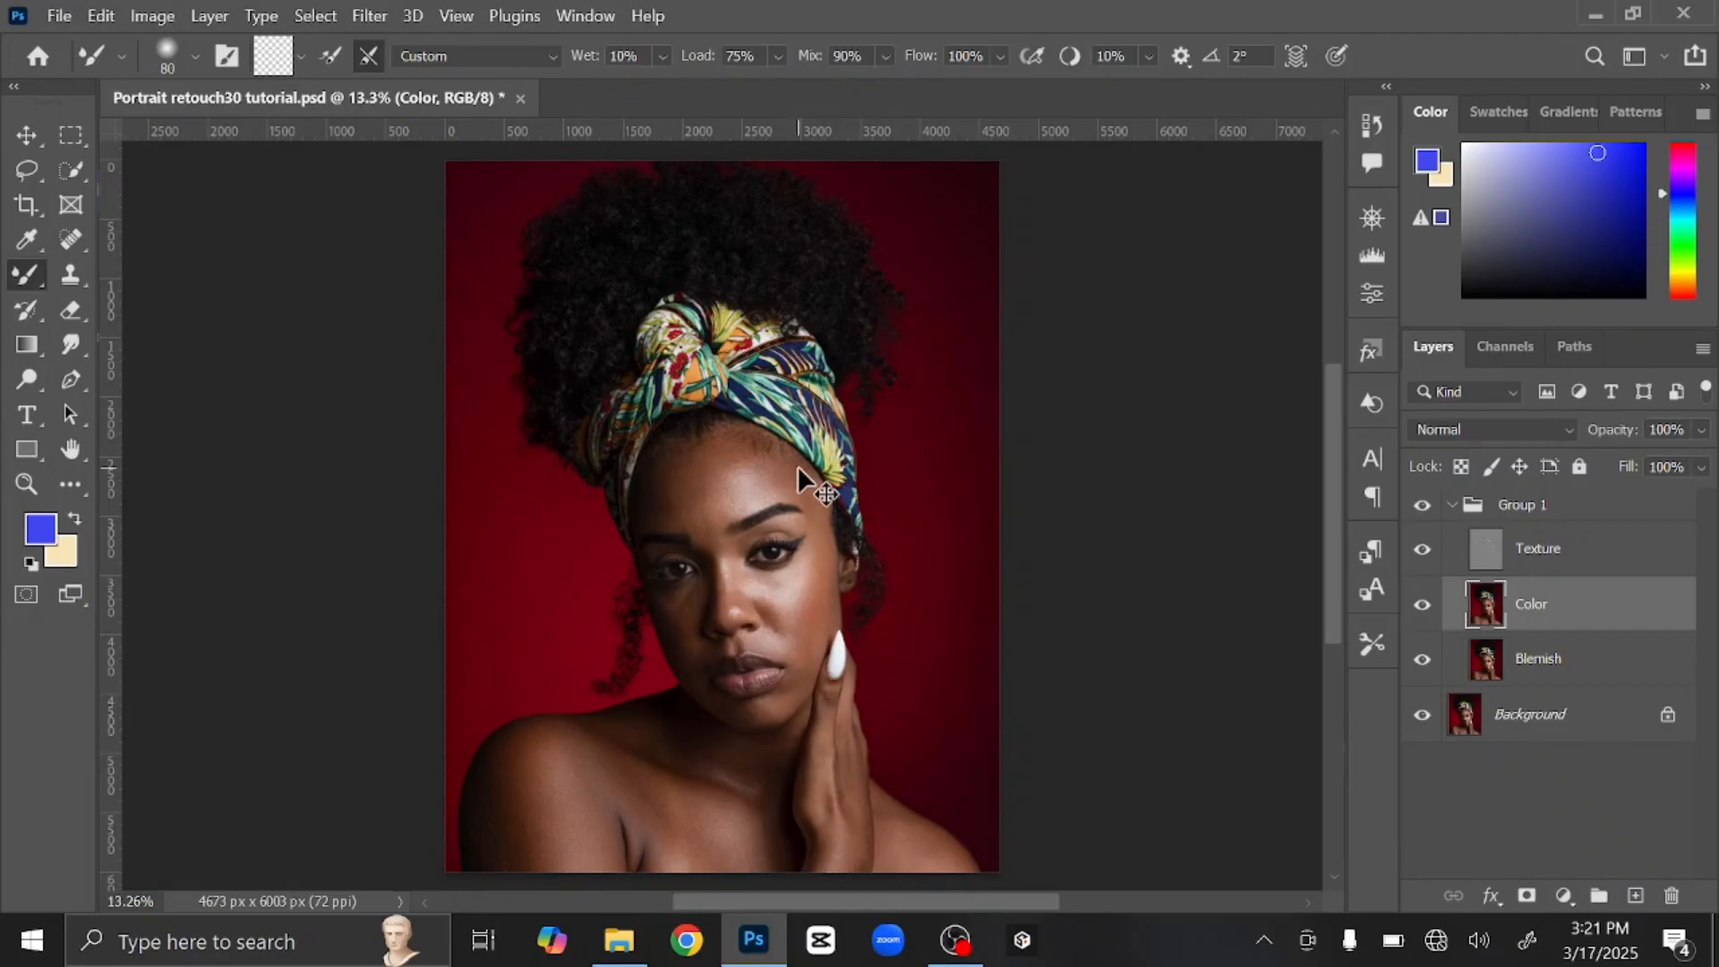
Step: Zoom in close on the forehead and enlarge the brush to 500
{"action": "key", "text": "ctrl+plus"}
{"action": "key", "text": "ctrl+plus"}
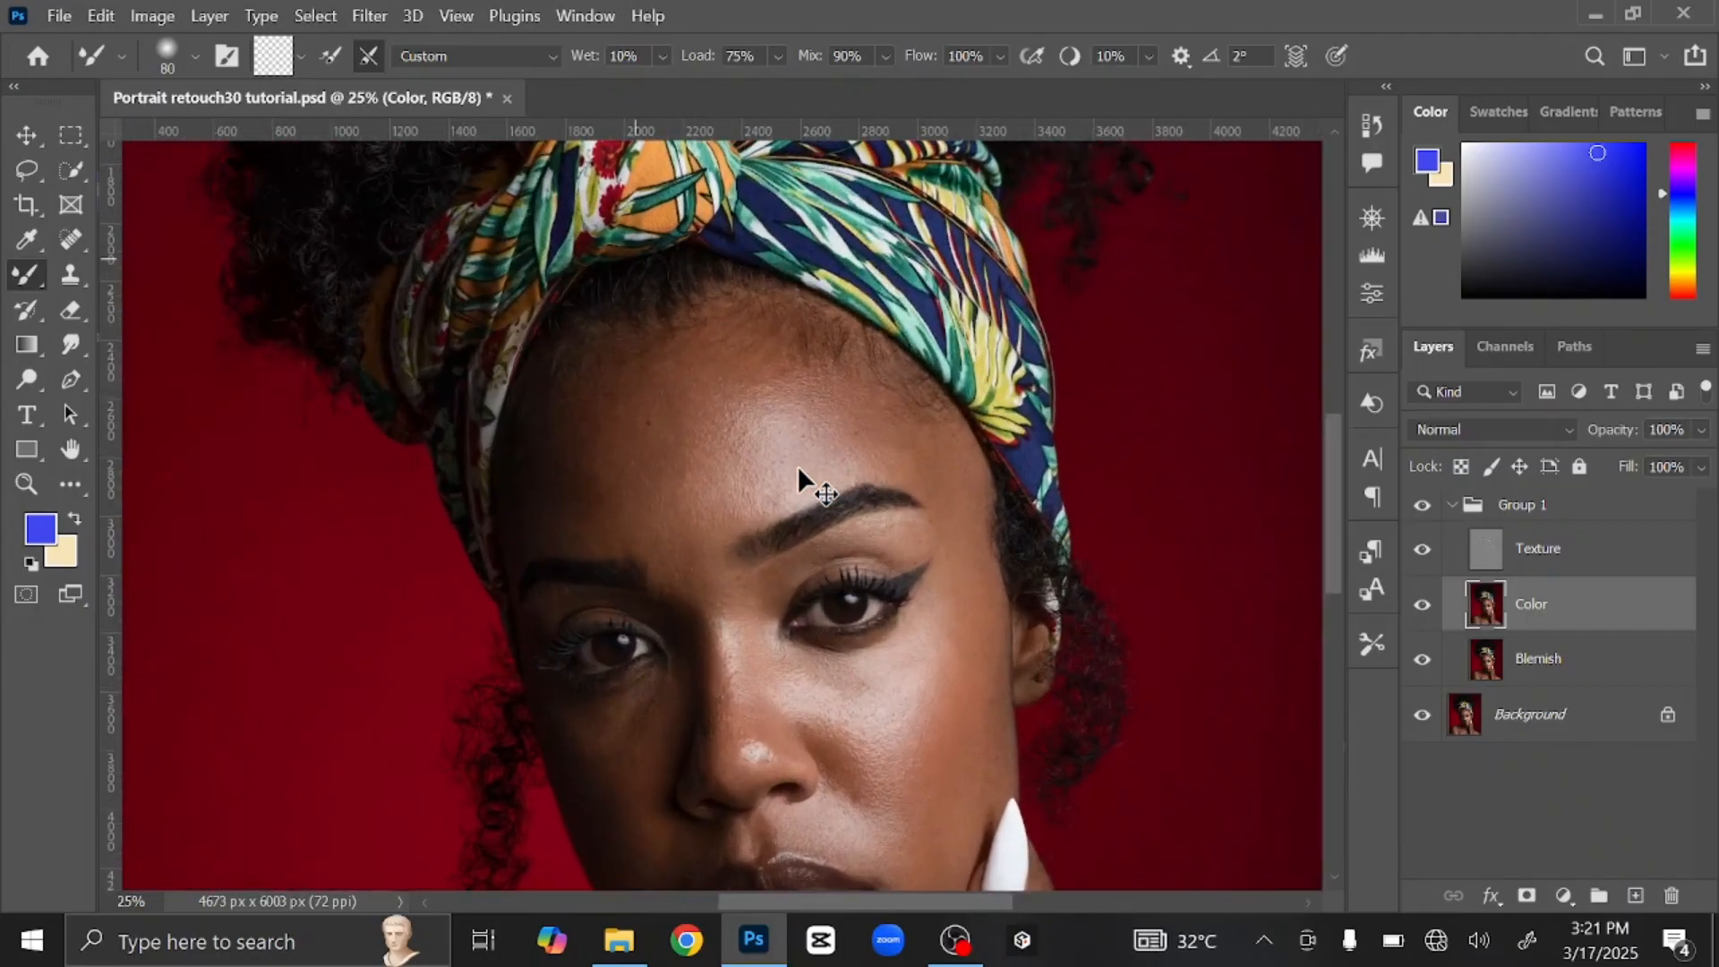
{"action": "key", "text": "ctrl+plus"}
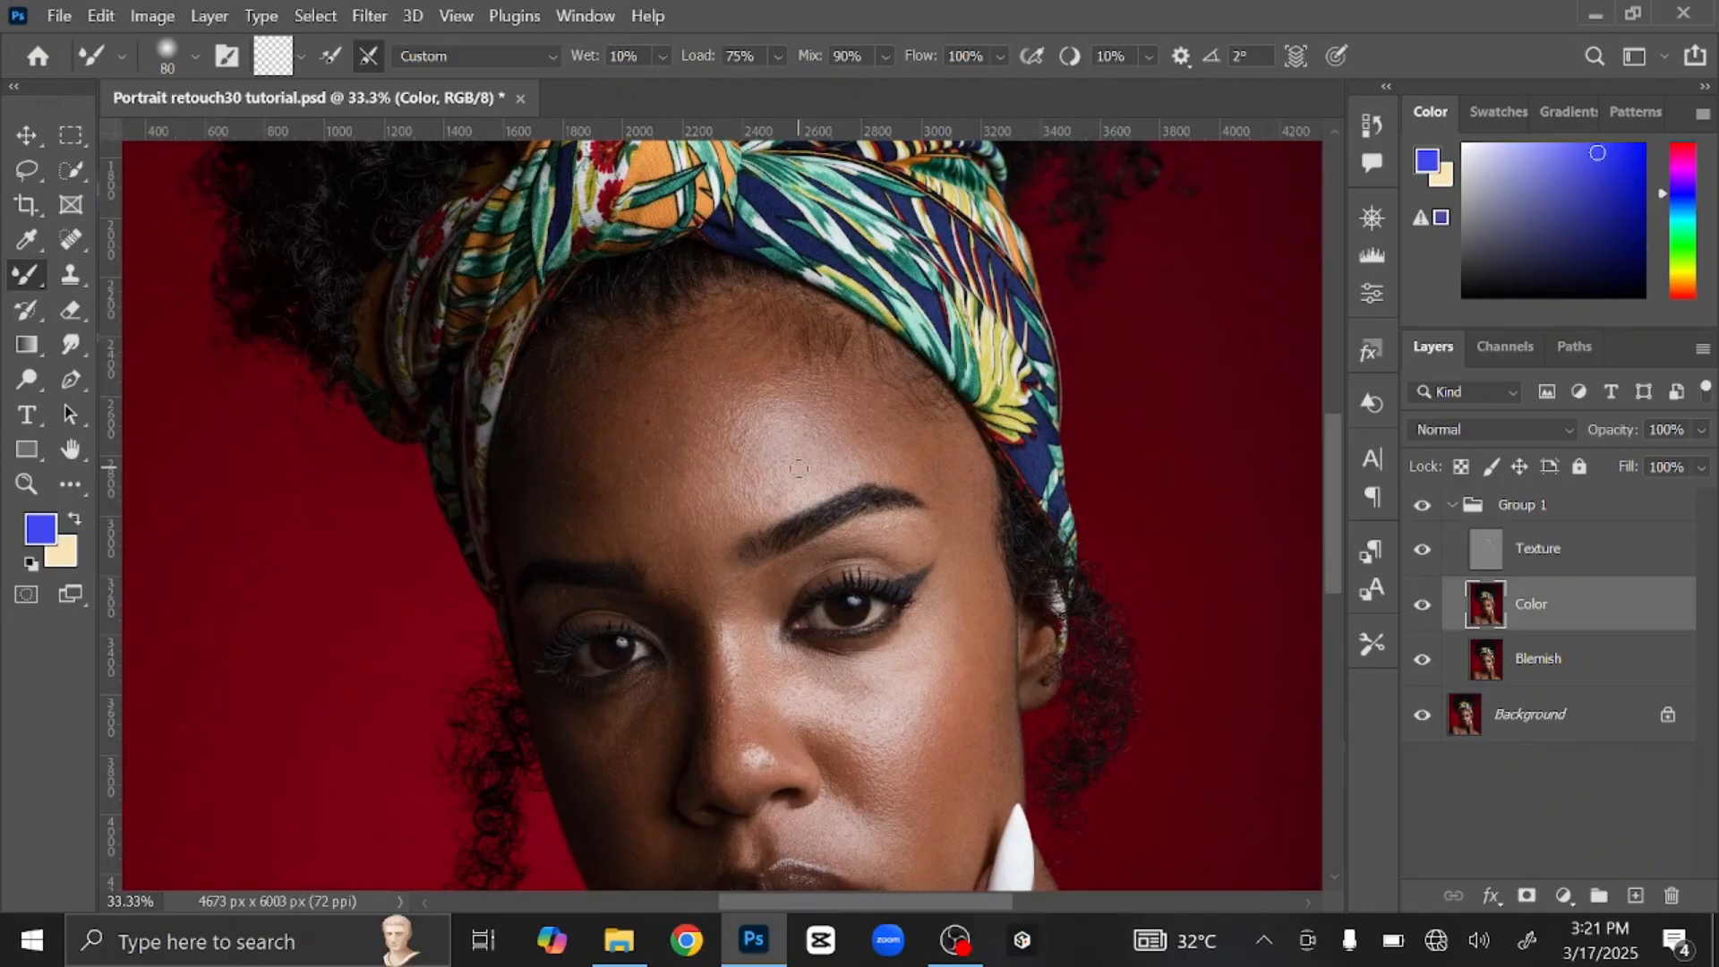
{"action": "key", "text": "ctrl+plus"}
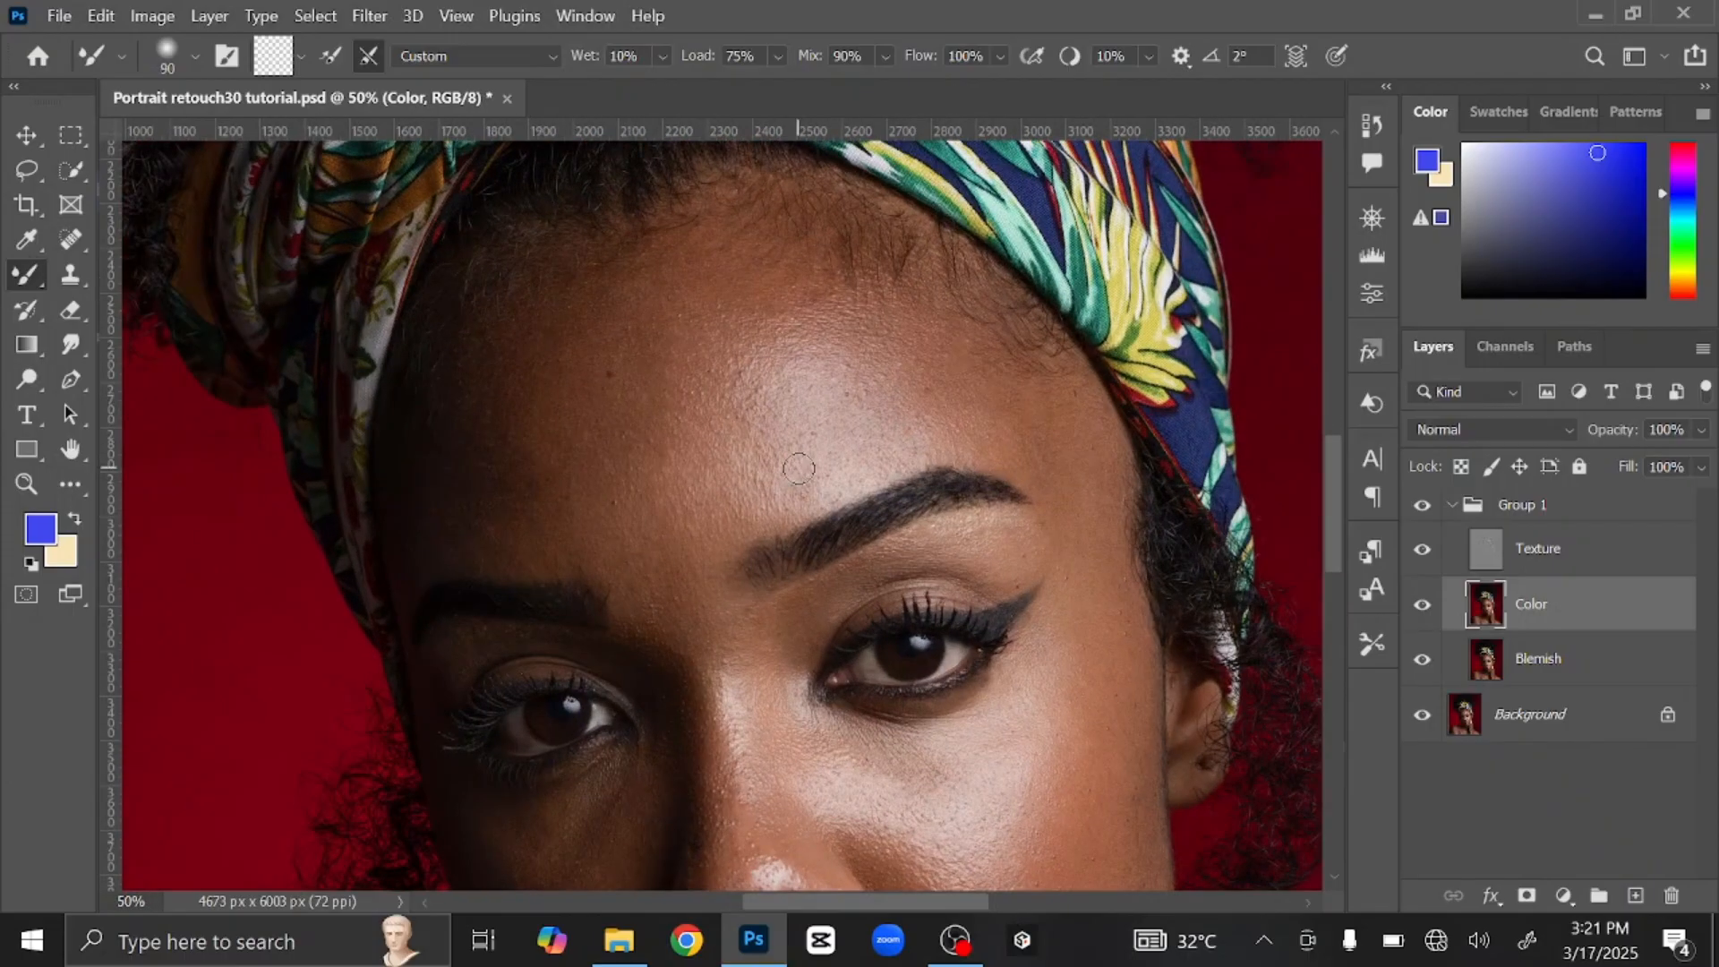
{"action": "key", "text": "bracketright"}
{"action": "key", "text": "bracketright"}
{"action": "key", "text": "bracketright"}
{"action": "key", "text": "bracketright"}
{"action": "key", "text": "bracketright"}
{"action": "key", "text": "bracketright"}
{"action": "key", "text": "bracketright"}
Step: Blend the skin tones across the forehead with a 400–500 px mixer brush
{"action": "mouse_move", "coordinate": [768, 452]}
{"action": "left_mouse_down"}
{"action": "mouse_move", "coordinate": [538, 496]}
{"action": "mouse_move", "coordinate": [532, 437]}
{"action": "mouse_move", "coordinate": [631, 388]}
{"action": "mouse_move", "coordinate": [690, 473]}
{"action": "mouse_move", "coordinate": [705, 417]}
{"action": "mouse_move", "coordinate": [876, 341]}
{"action": "mouse_move", "coordinate": [923, 386]}
{"action": "mouse_move", "coordinate": [780, 309]}
{"action": "mouse_move", "coordinate": [676, 338]}
{"action": "mouse_move", "coordinate": [716, 413]}
{"action": "left_mouse_up"}
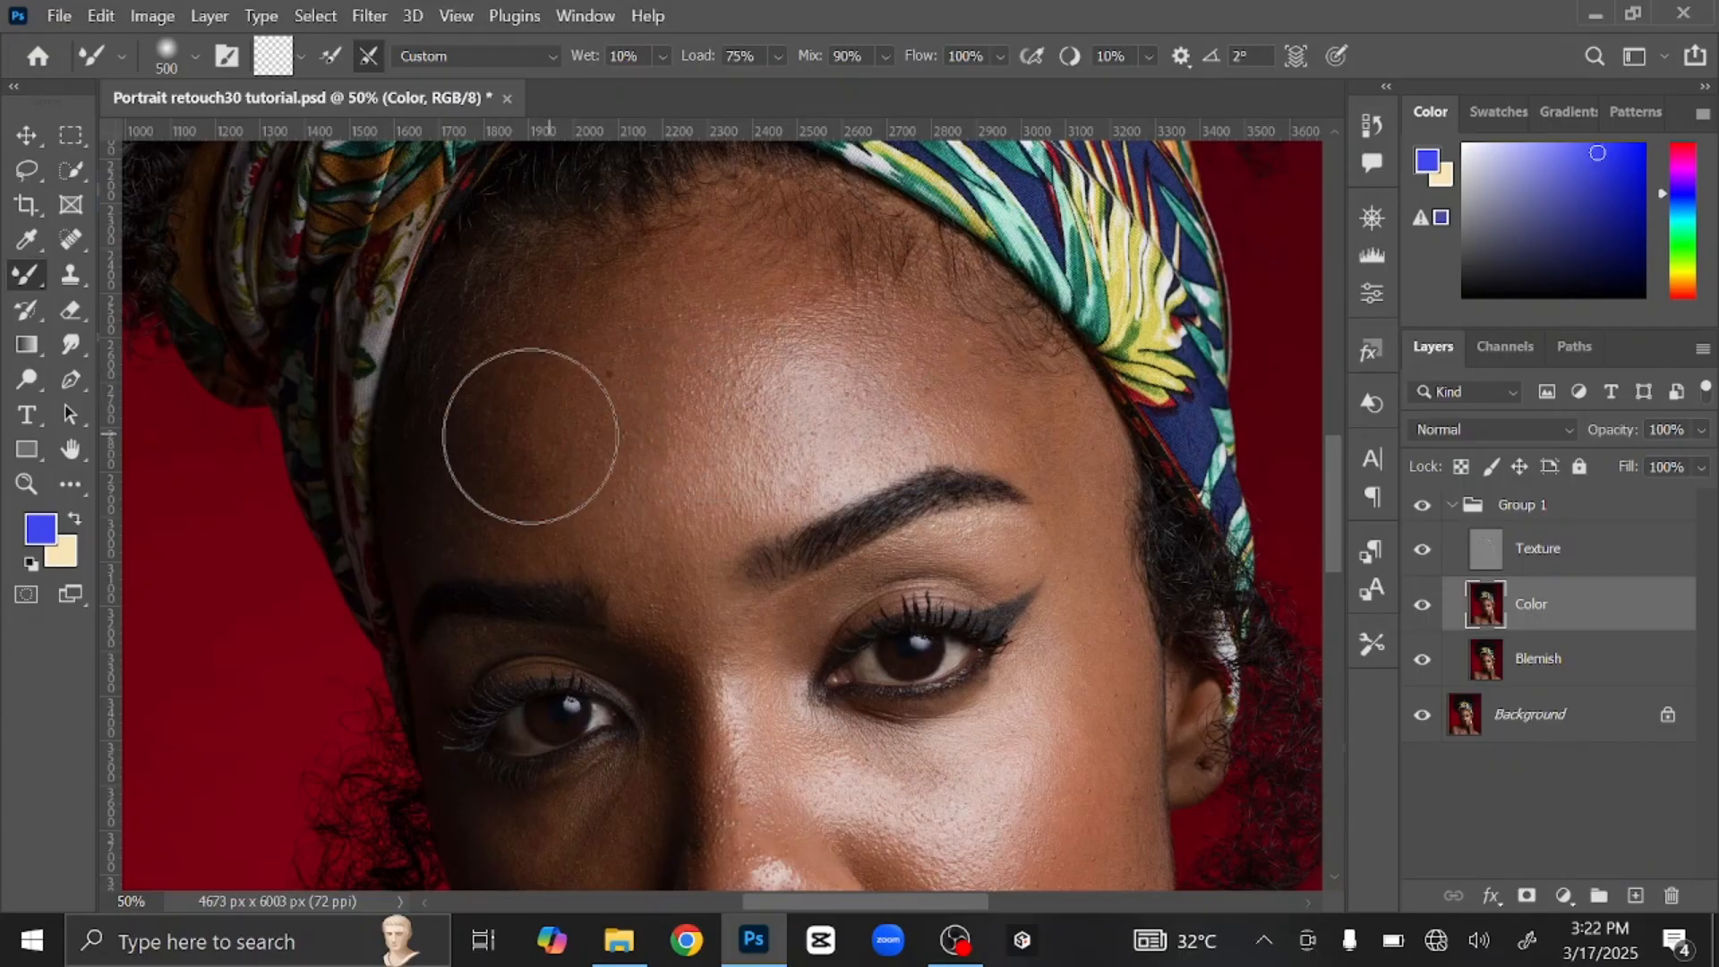
{"action": "key", "text": "bracketleft"}
{"action": "mouse_move", "coordinate": [526, 449]}
{"action": "left_mouse_down"}
{"action": "mouse_move", "coordinate": [545, 372]}
{"action": "mouse_move", "coordinate": [608, 359]}
{"action": "mouse_move", "coordinate": [639, 387]}
{"action": "mouse_move", "coordinate": [646, 350]}
{"action": "mouse_move", "coordinate": [654, 397]}
{"action": "mouse_move", "coordinate": [555, 394]}
{"action": "mouse_move", "coordinate": [544, 483]}
{"action": "mouse_move", "coordinate": [472, 469]}
{"action": "left_mouse_up"}
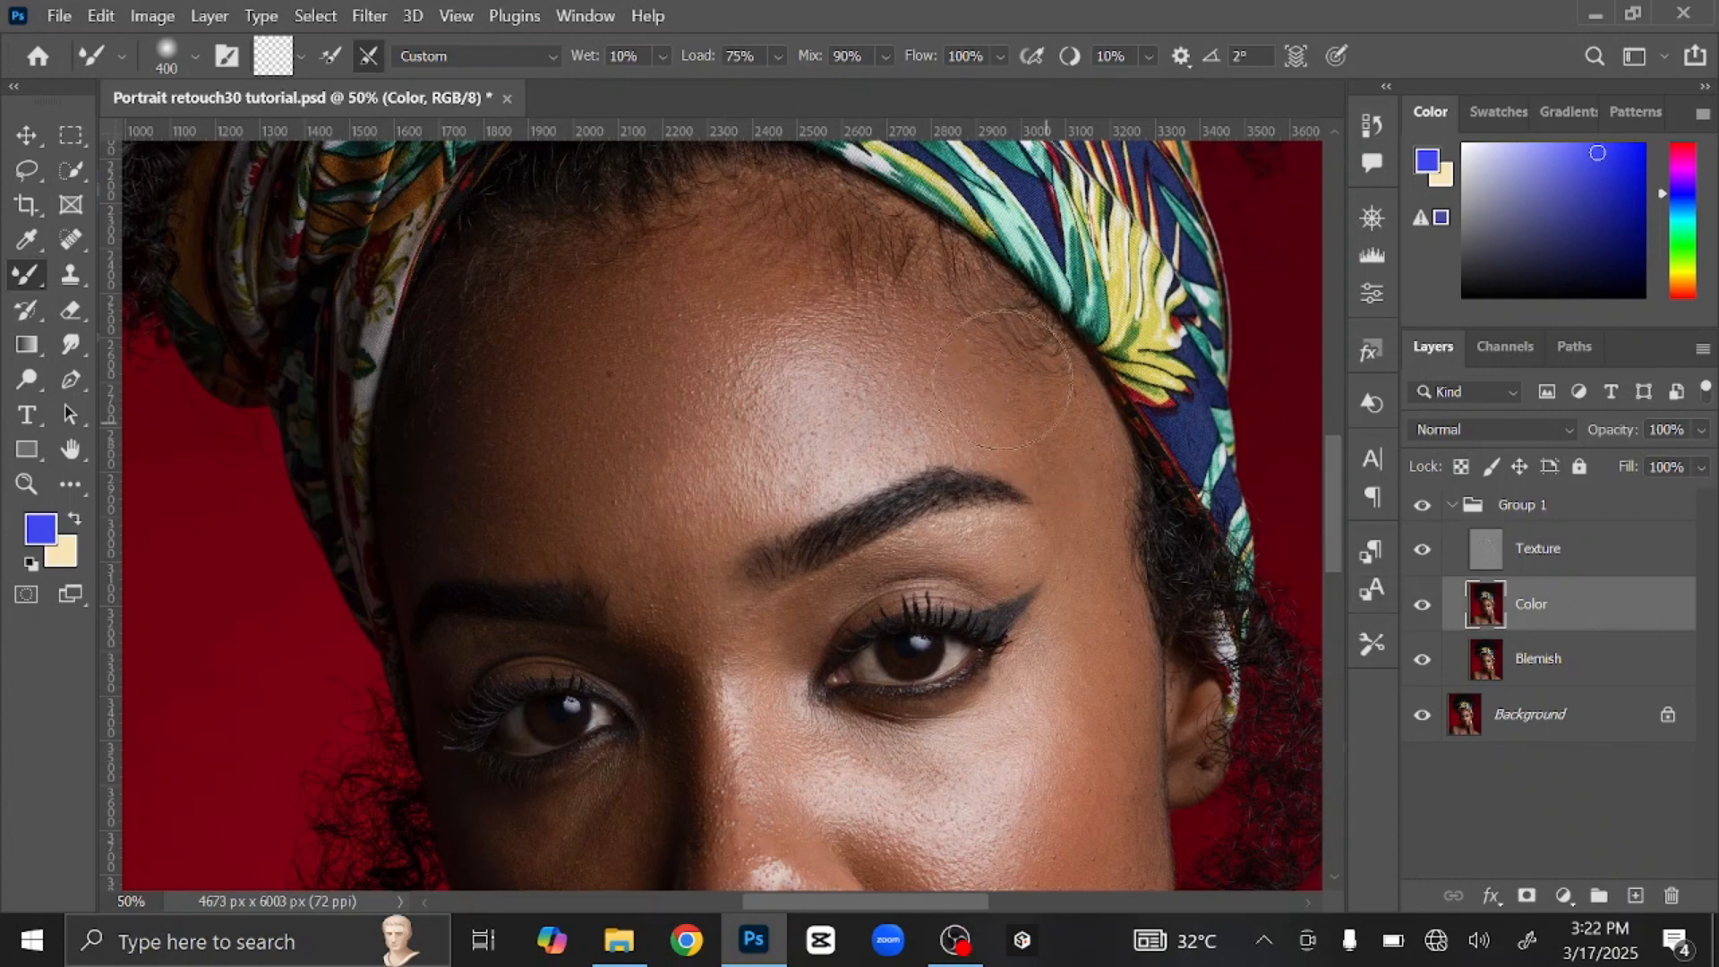
{"action": "key", "text": "bracketright"}
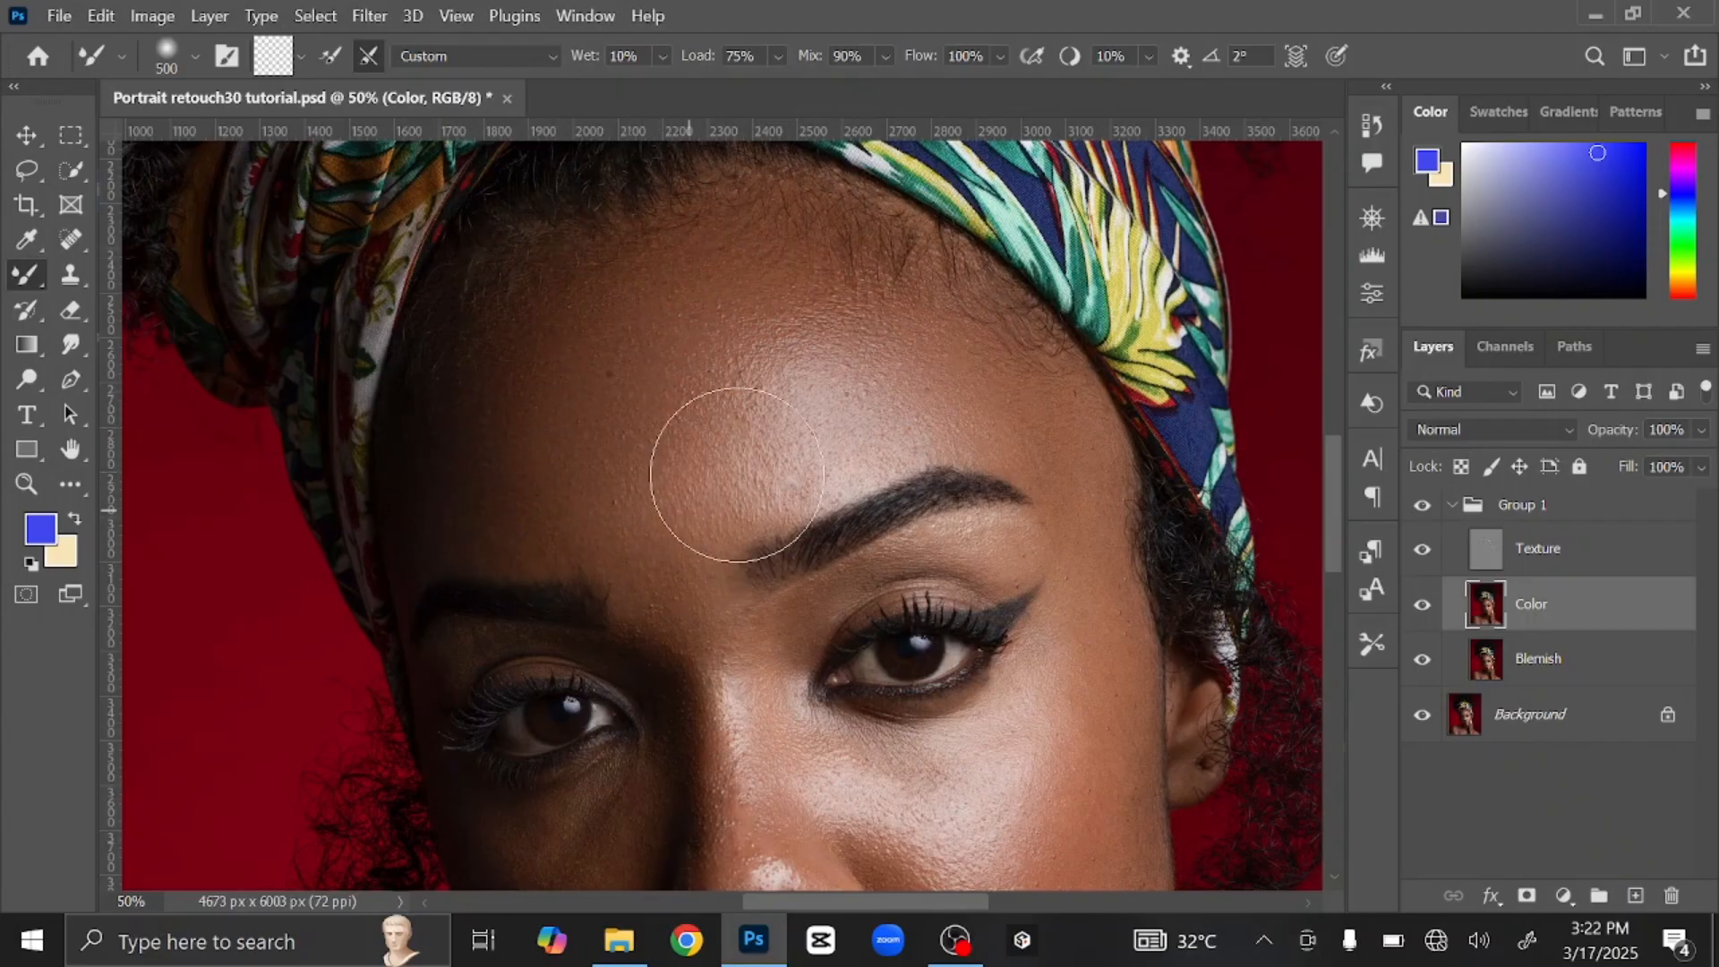
{"action": "key", "text": "bracketleft"}
{"action": "key", "text": "bracketleft"}
{"action": "key", "text": "bracketleft"}
{"action": "key", "text": "ctrl+plus"}
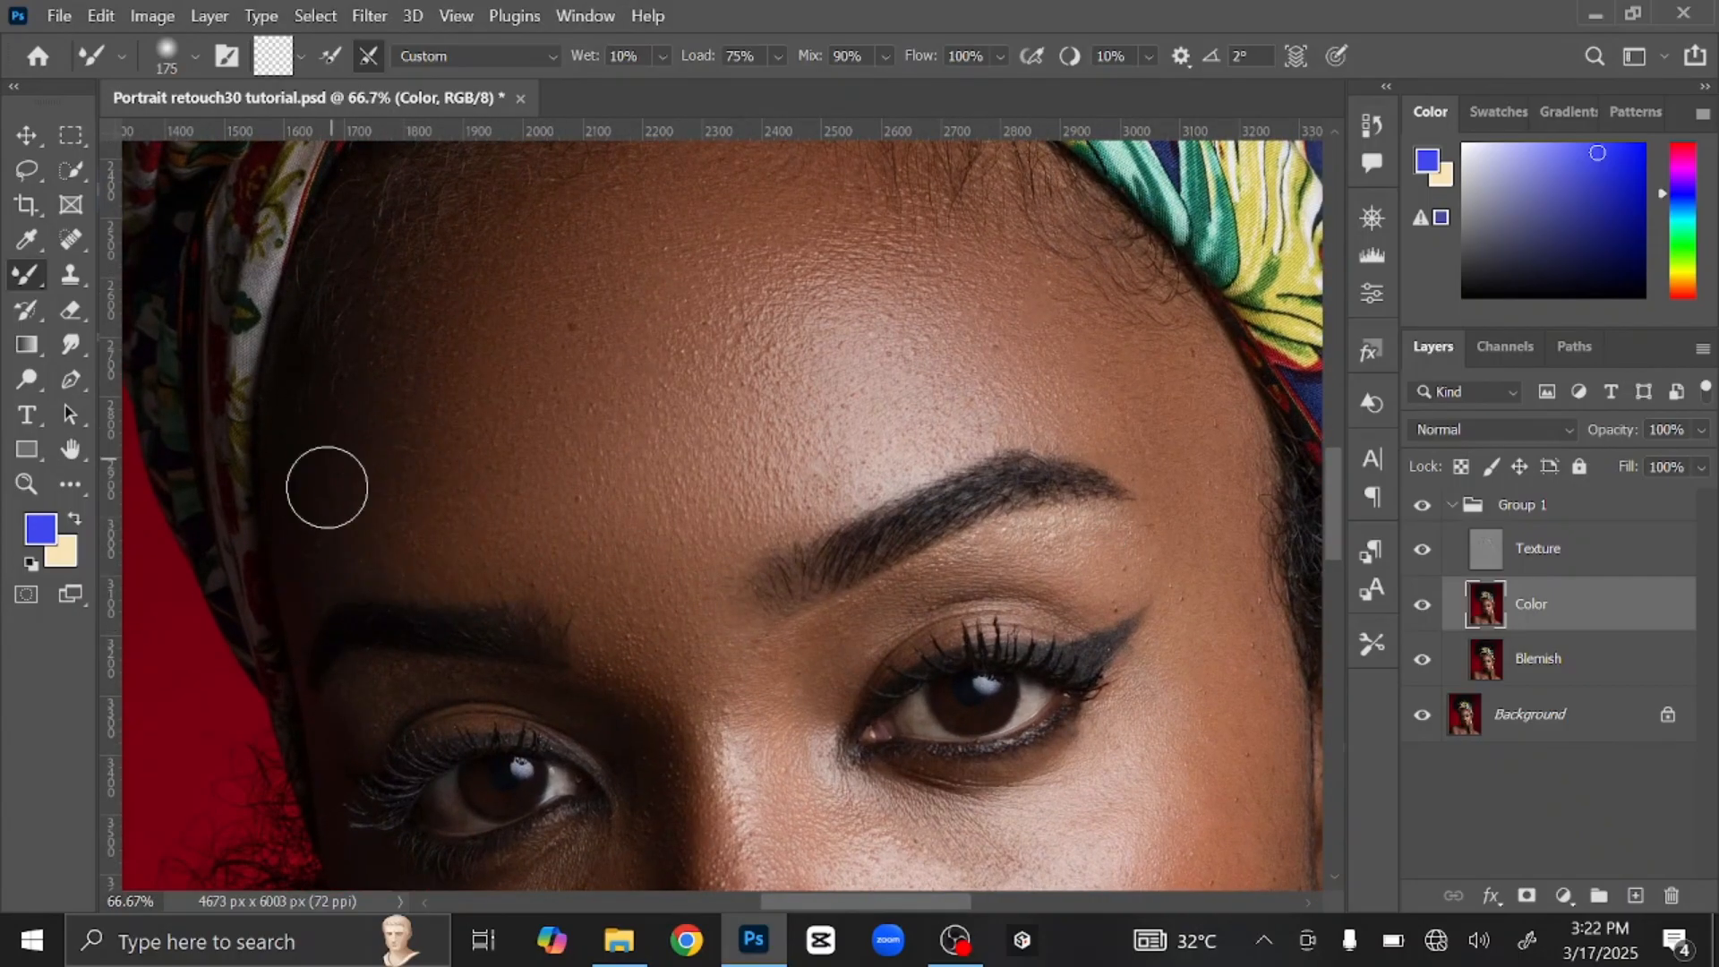
{"action": "key", "text": "bracketright"}
{"action": "key", "text": "bracketright"}
Step: Even out the upper forehead and inner eye corners with a 200–250 px brush
{"action": "left_click_drag", "start_coordinate": [589, 435], "coordinate": [593, 546]}
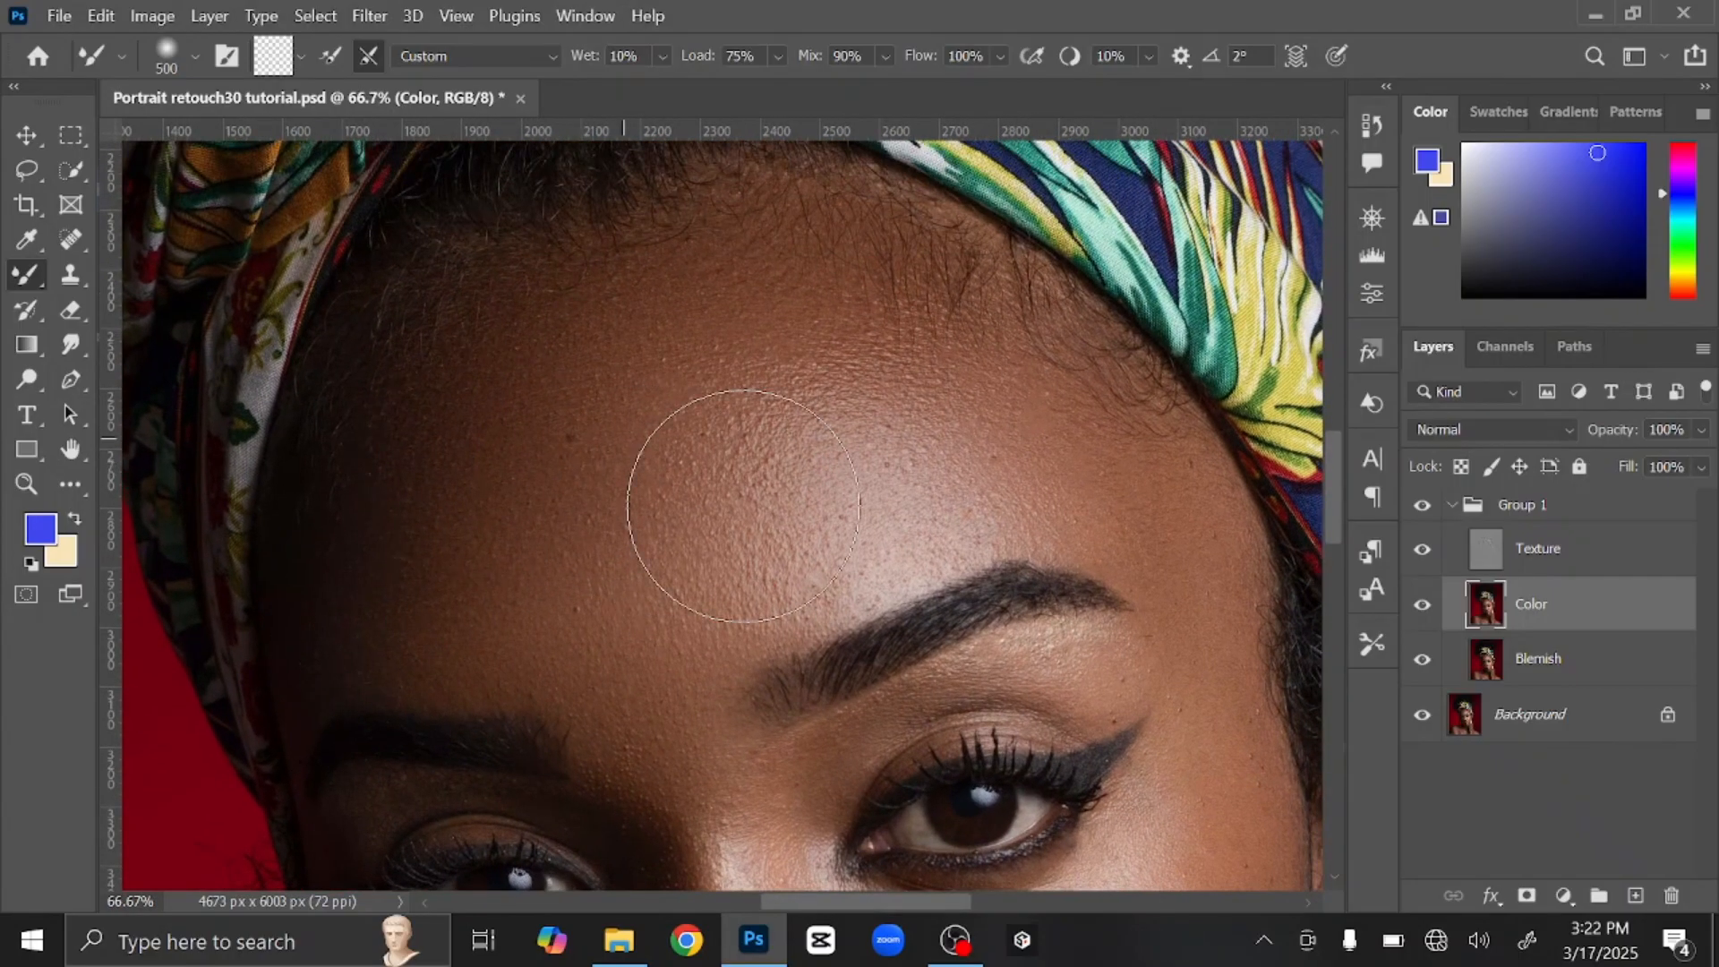
{"action": "left_click_drag", "start_coordinate": [710, 499], "coordinate": [632, 230]}
{"action": "key", "text": "bracketleft"}
{"action": "key", "text": "bracketleft"}
{"action": "key", "text": "bracketleft"}
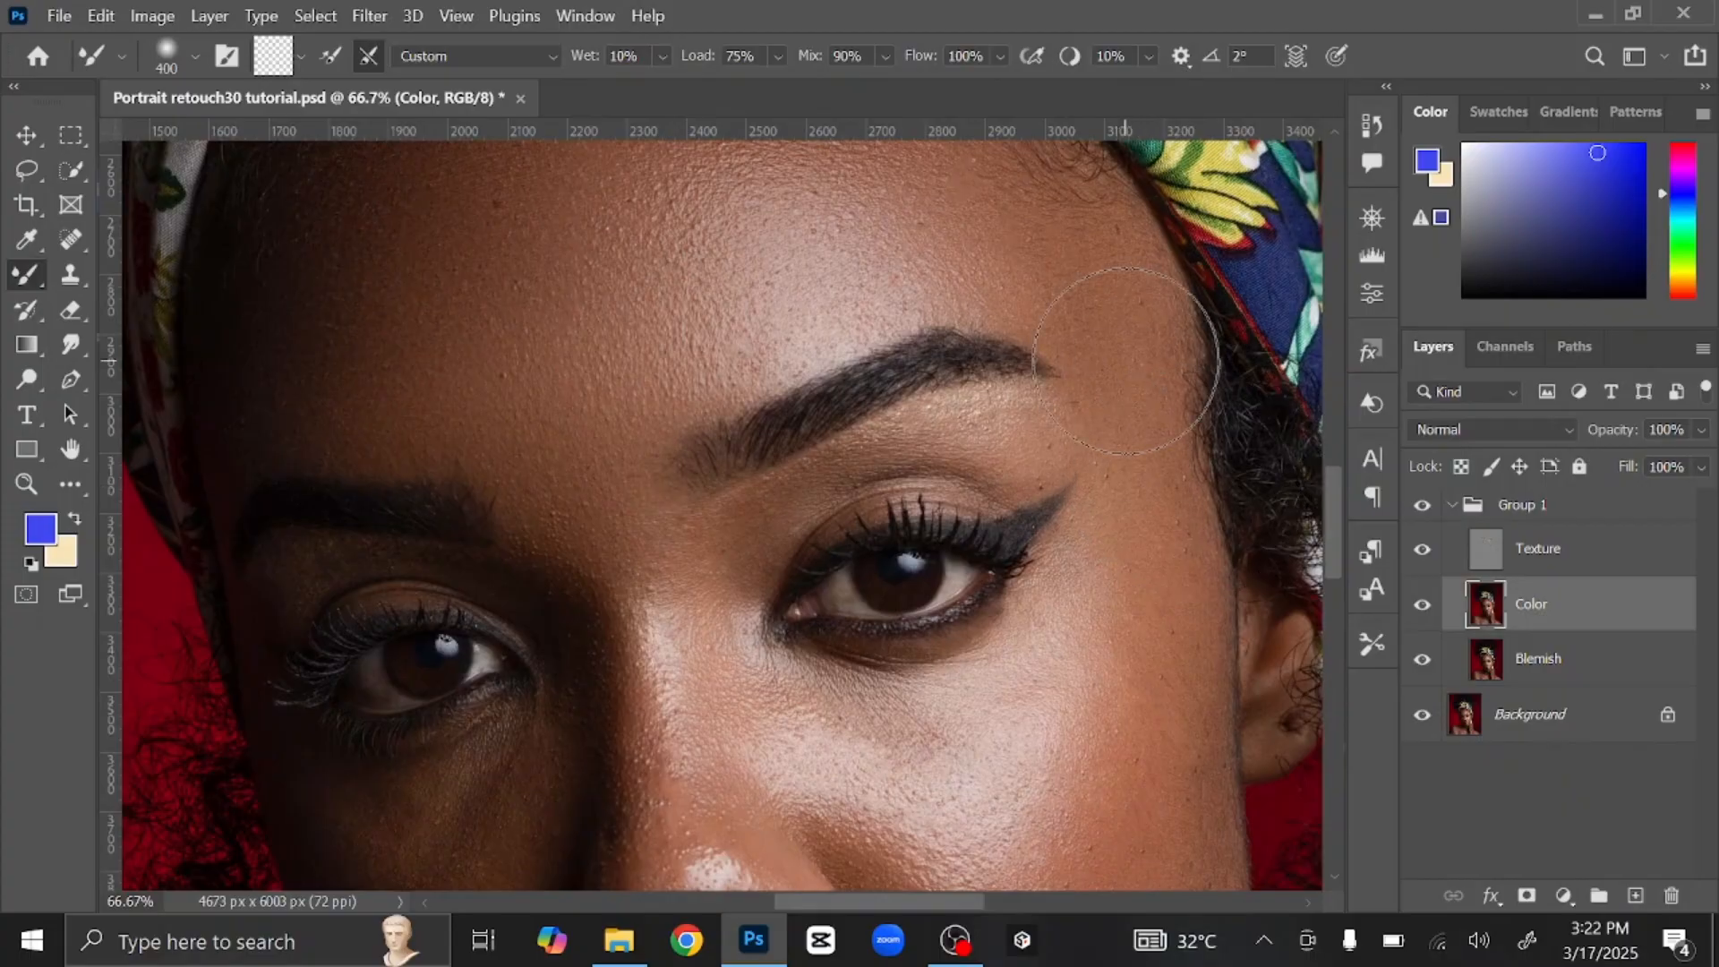
{"action": "key", "text": "bracketleft"}
{"action": "key", "text": "bracketleft"}
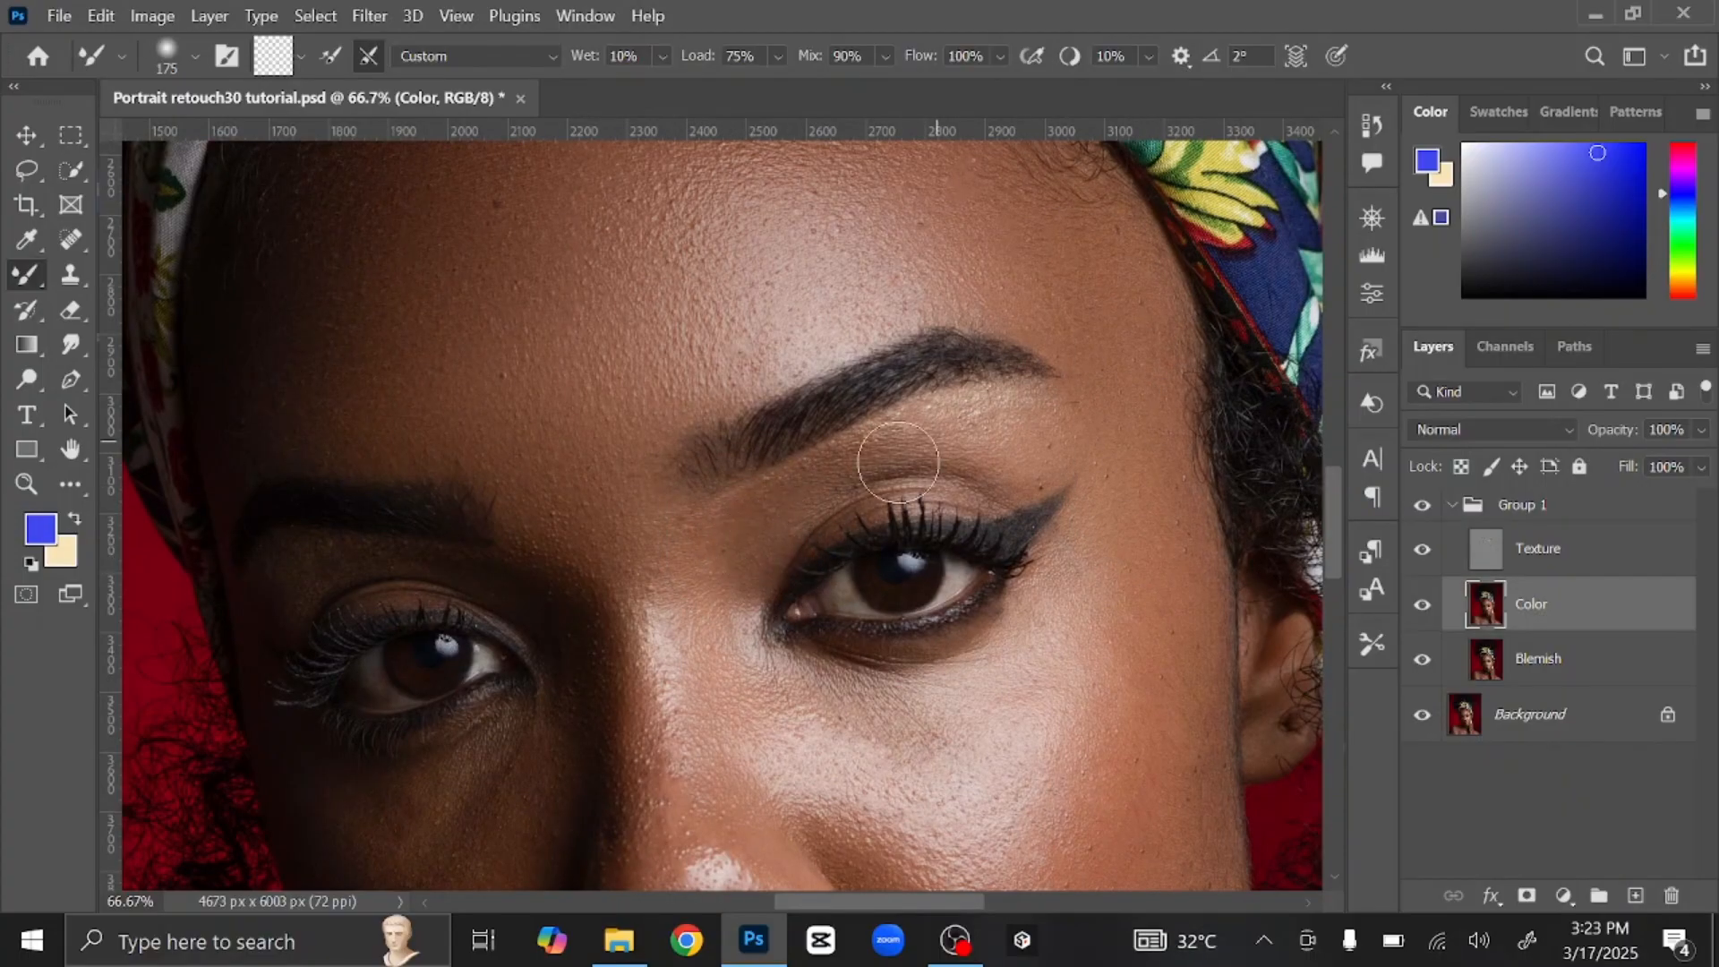
{"action": "key", "text": "bracketright"}
Step: Blend the left eye, brow, side of the nose and adjacent cheek
{"action": "left_click_drag", "start_coordinate": [395, 637], "coordinate": [560, 367]}
{"action": "key", "text": "bracketleft"}
{"action": "key", "text": "bracketleft"}
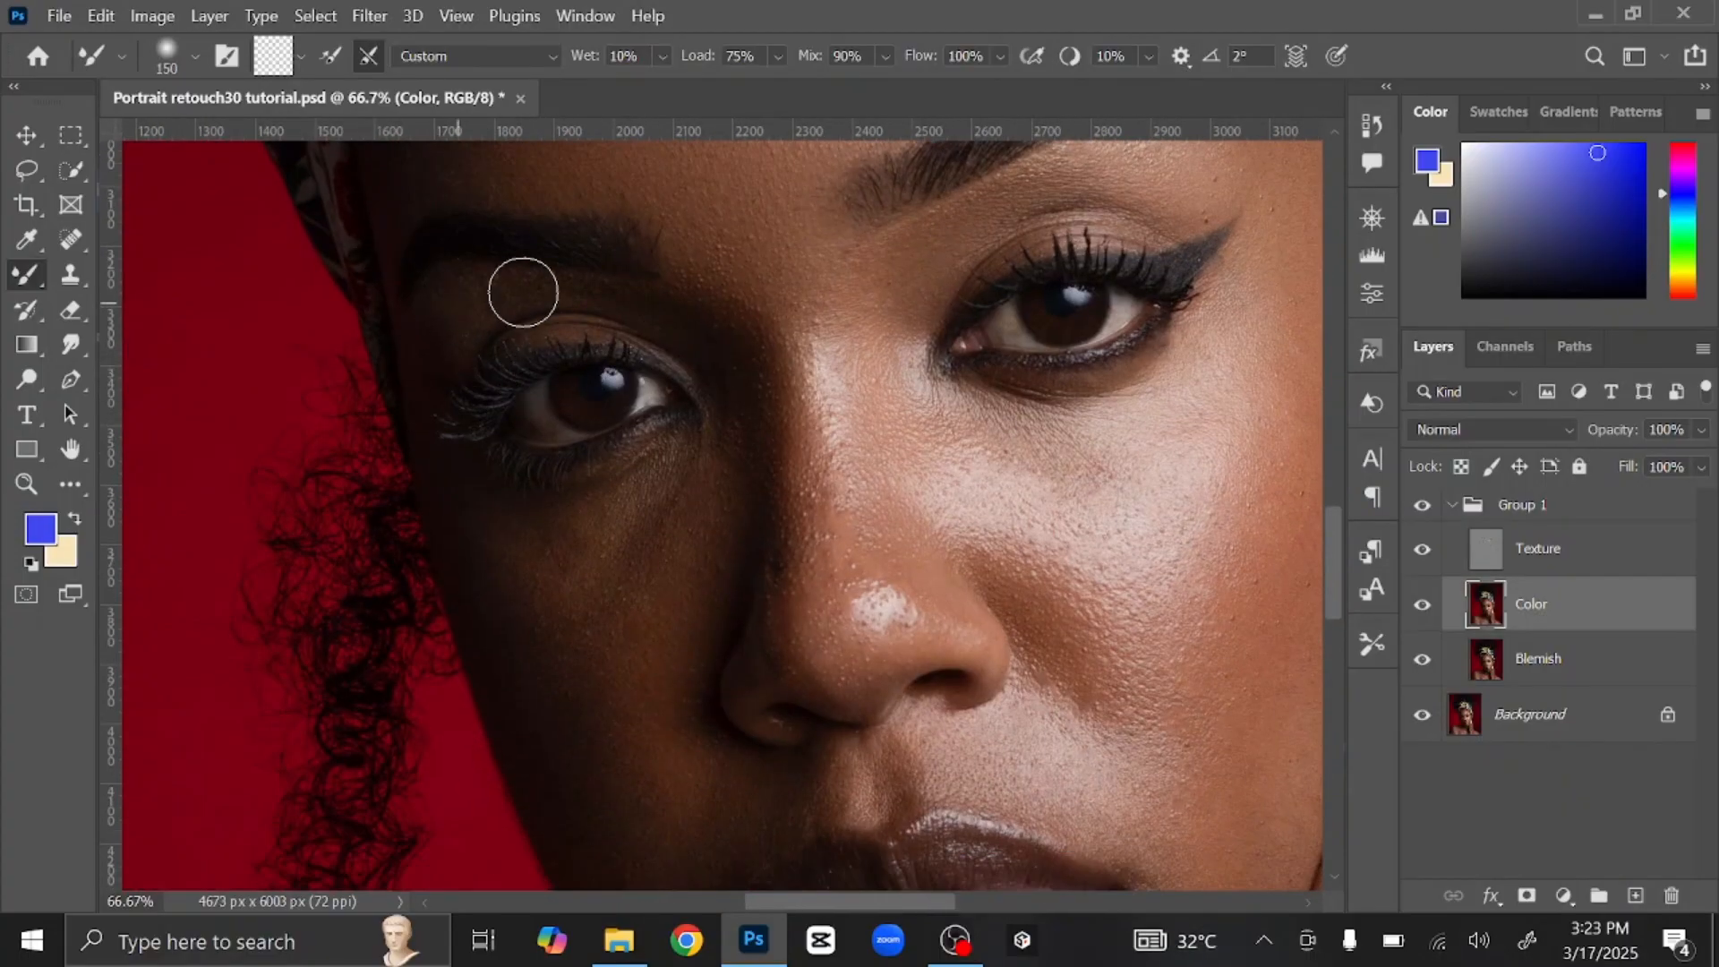
{"action": "key", "text": "bracketright"}
{"action": "key", "text": "bracketright"}
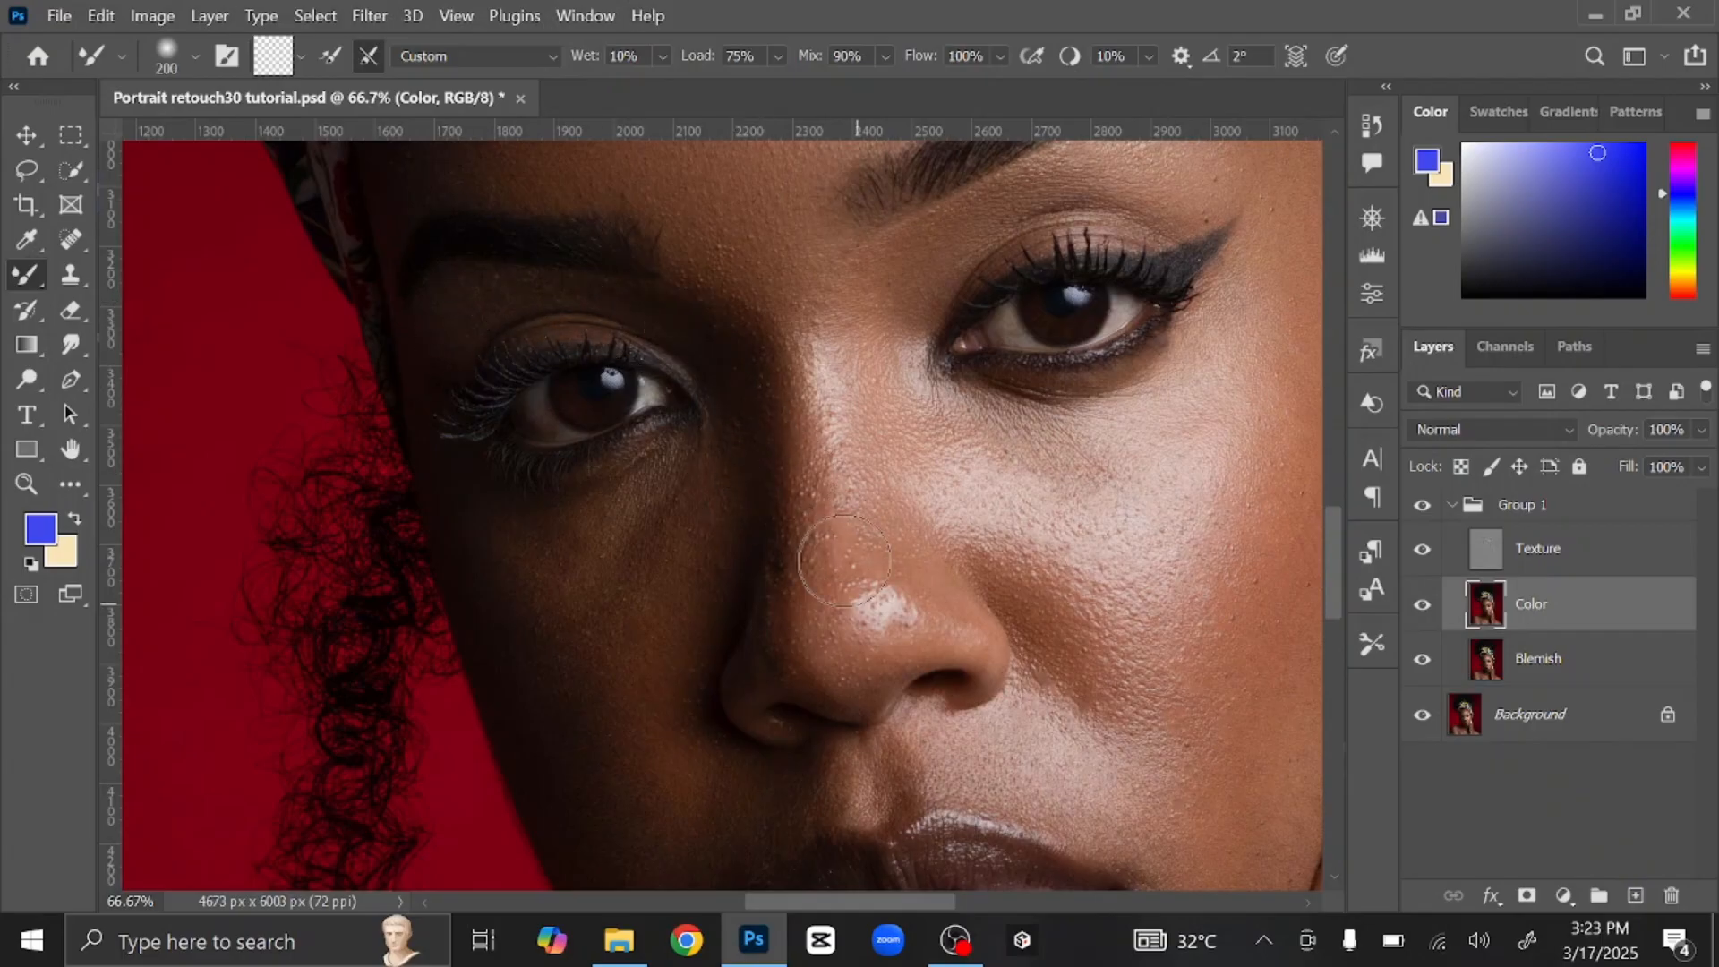
{"action": "key", "text": "bracketright"}
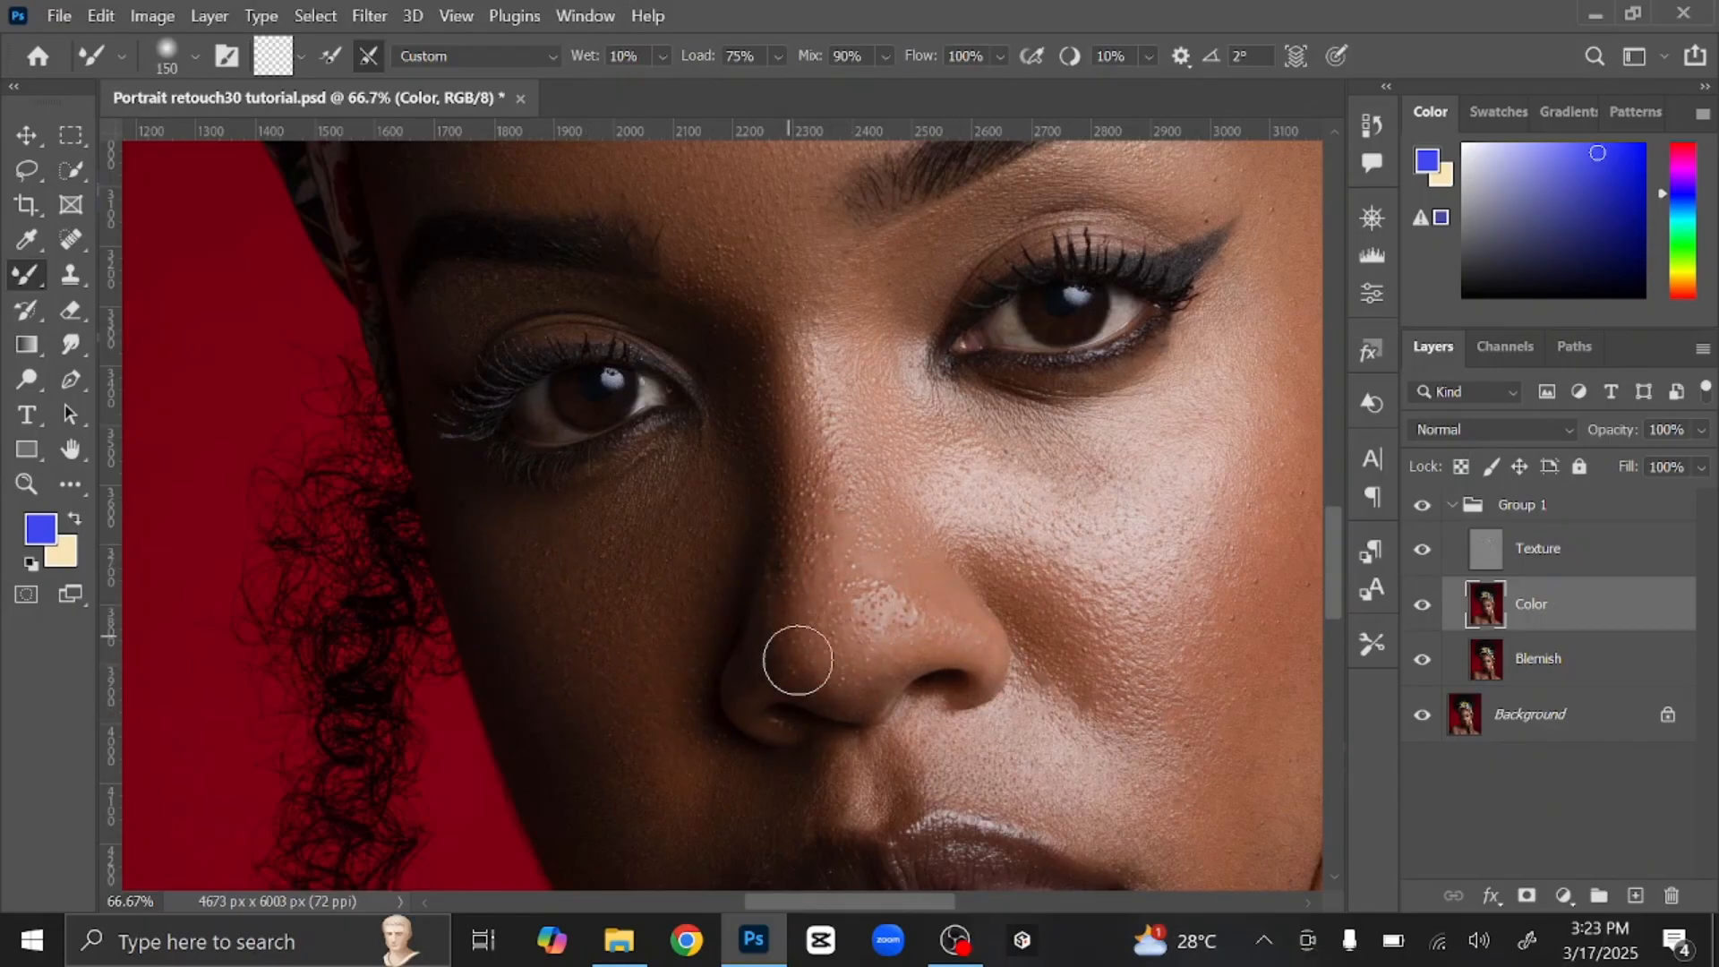
{"action": "key", "text": "bracketright"}
{"action": "key", "text": "bracketright"}
{"action": "key", "text": "bracketright"}
{"action": "key", "text": "bracketright"}
{"action": "key", "text": "bracketright"}
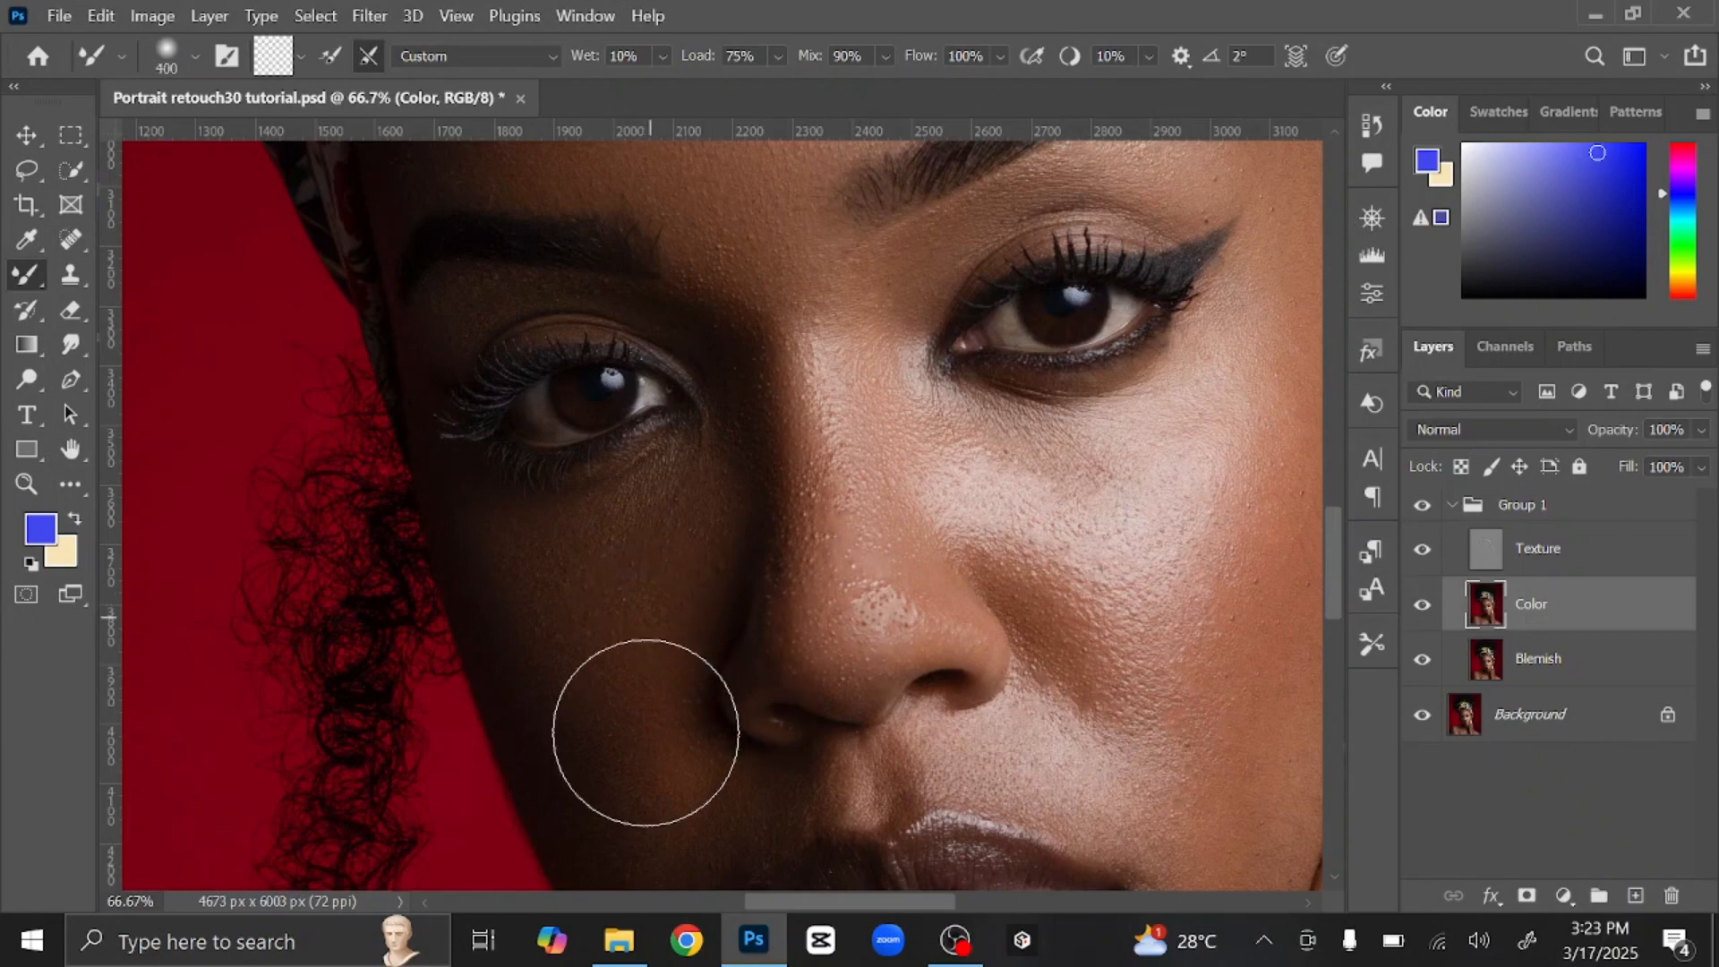
Step: Smooth the upper lip, cheeks, lip corners and chin at 250–300 px brush size
{"action": "left_click_drag", "start_coordinate": [644, 732], "coordinate": [603, 546]}
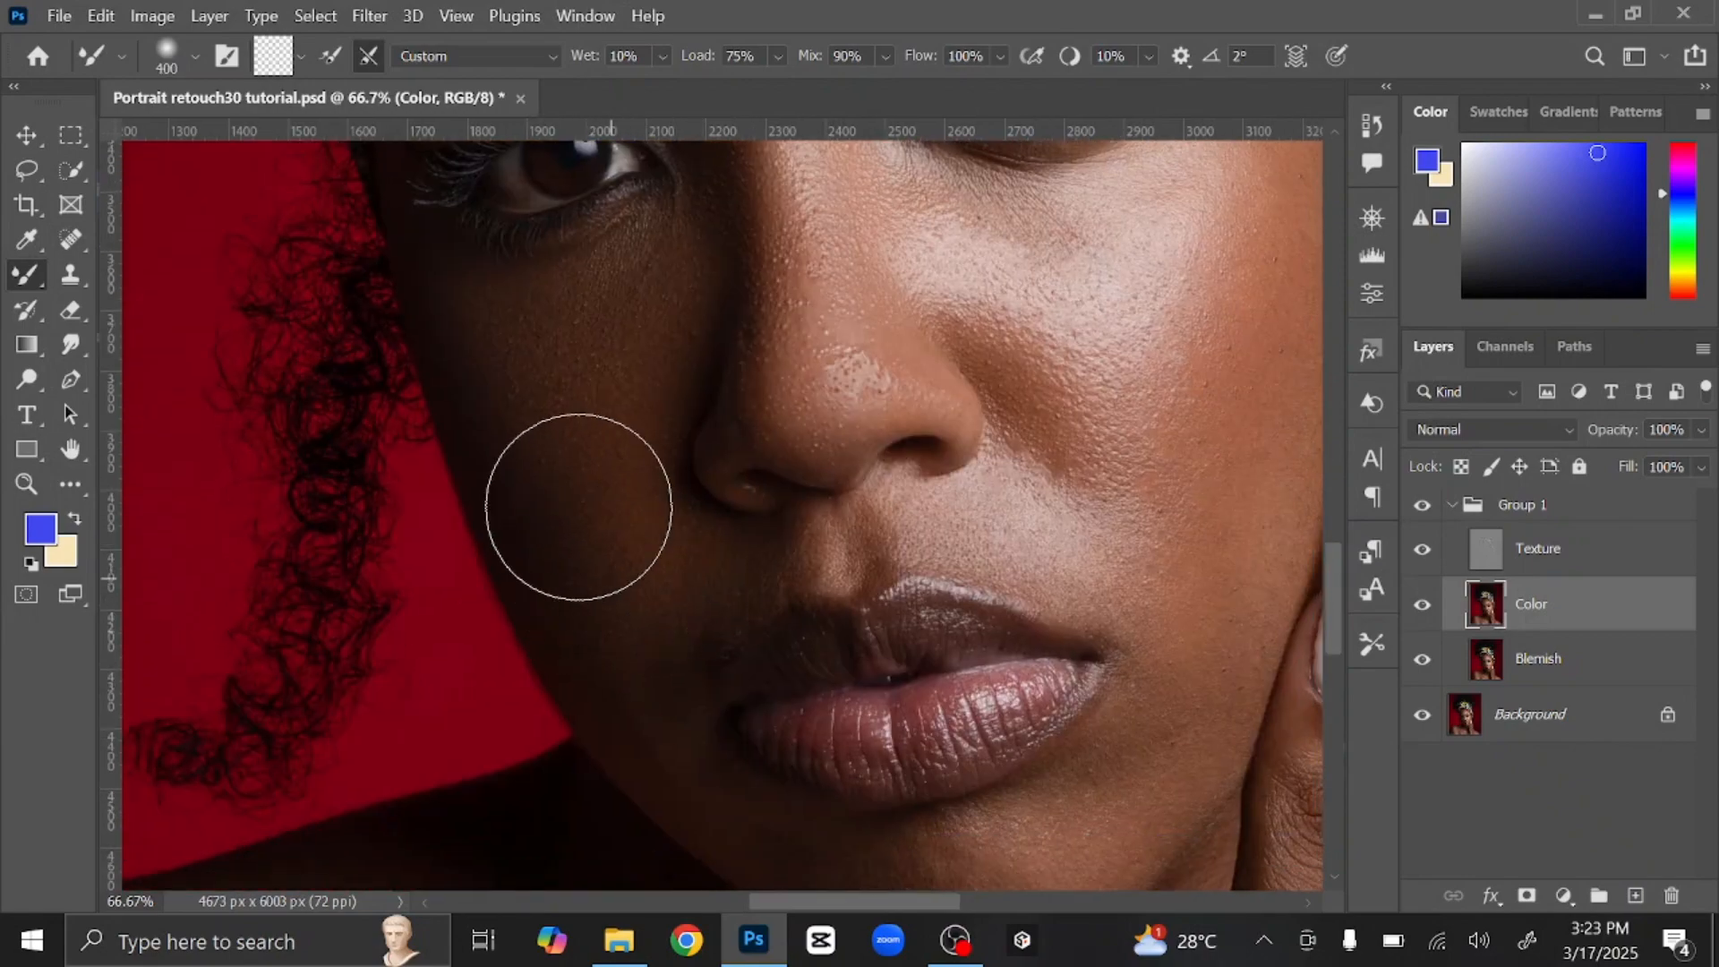
{"action": "key", "text": "bracketleft"}
{"action": "key", "text": "bracketleft"}
{"action": "key", "text": "bracketleft"}
{"action": "key", "text": "bracketleft"}
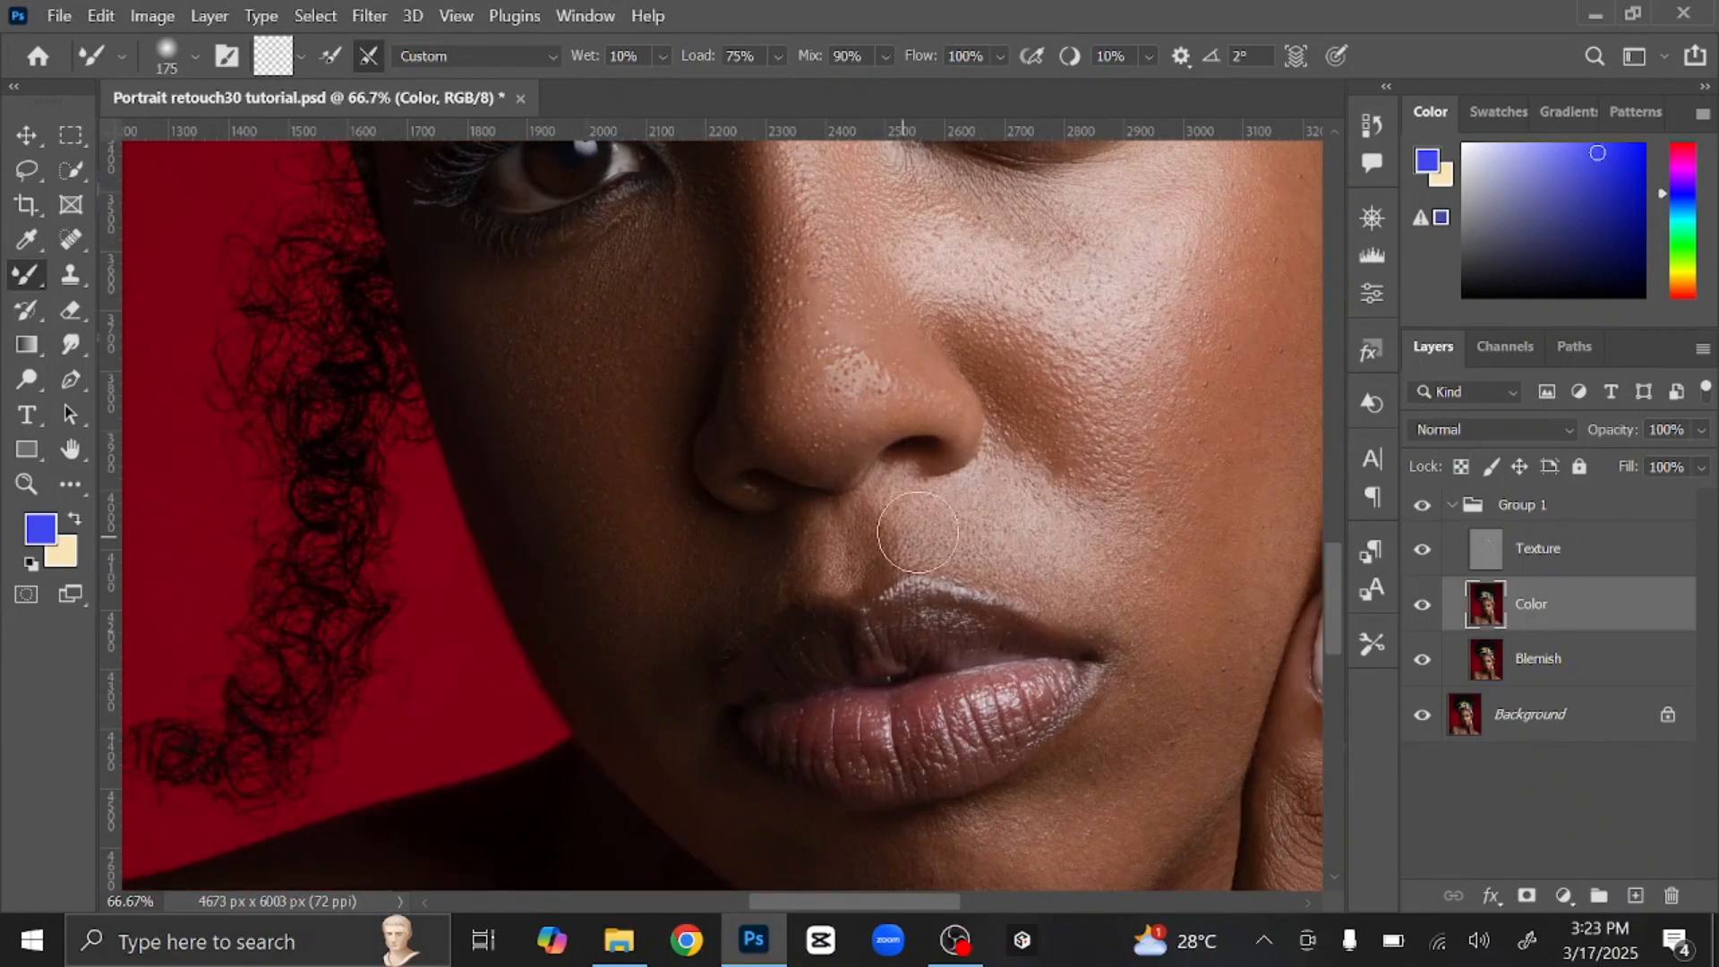
{"action": "mouse_move", "coordinate": [1056, 524]}
{"action": "left_mouse_down"}
{"action": "mouse_move", "coordinate": [916, 641]}
{"action": "mouse_move", "coordinate": [788, 711]}
{"action": "left_mouse_up"}
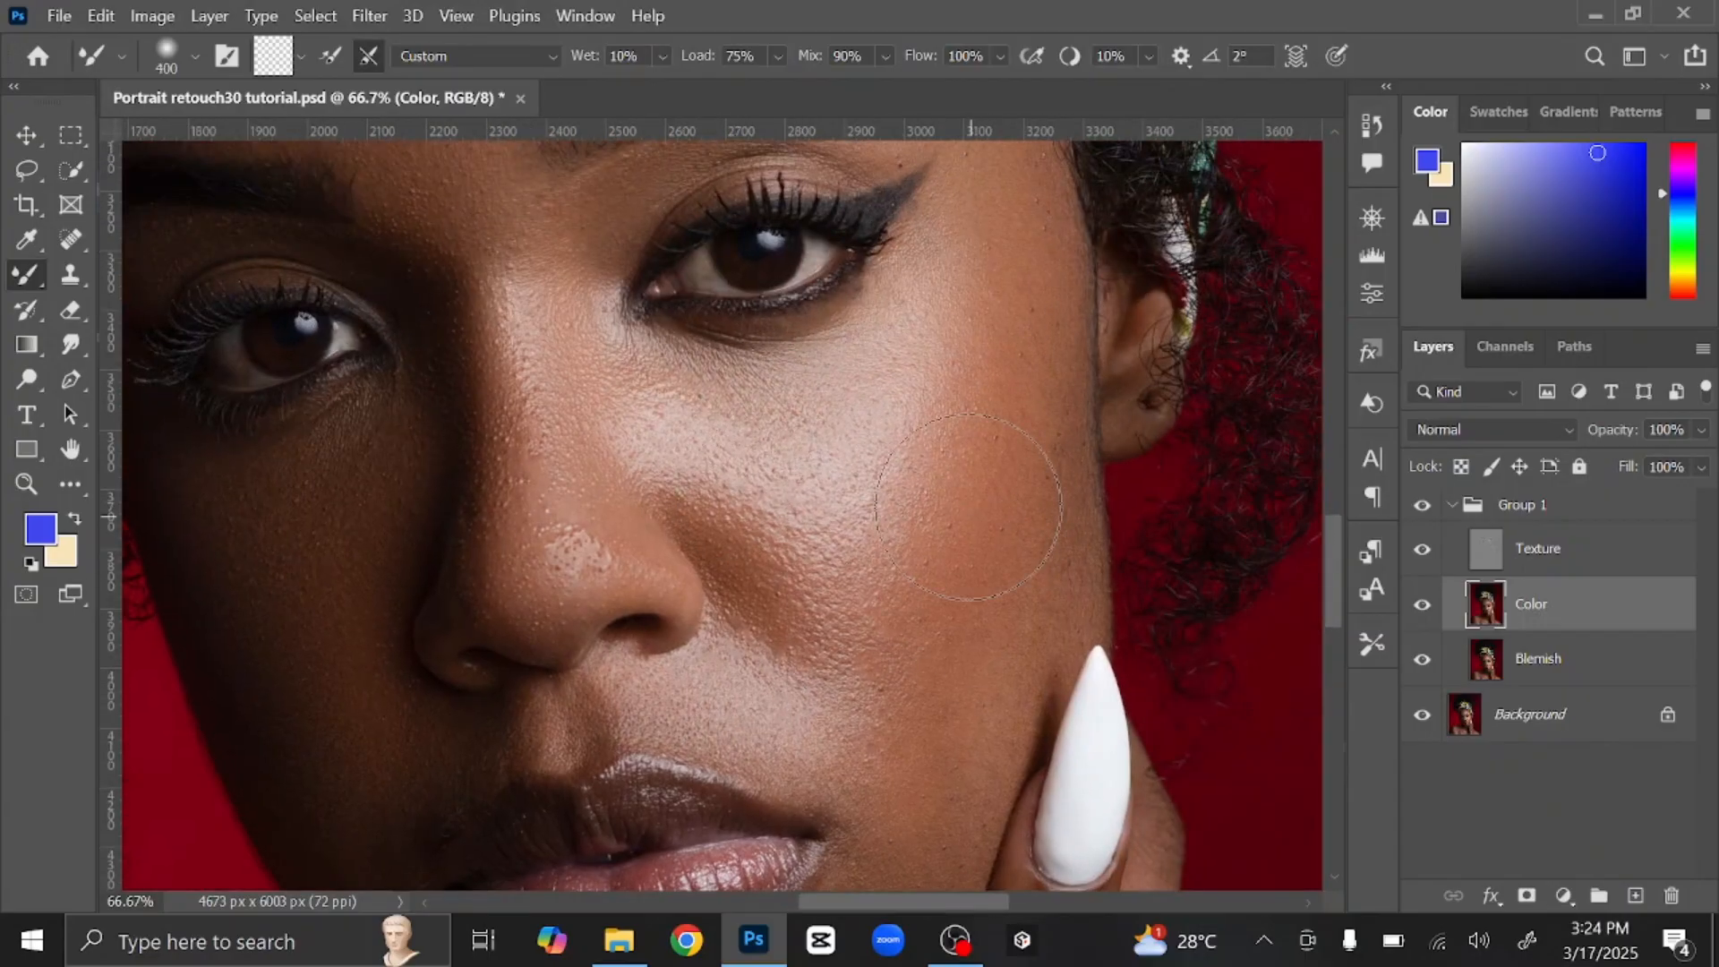
{"action": "mouse_move", "coordinate": [978, 458]}
{"action": "left_mouse_down"}
{"action": "mouse_move", "coordinate": [943, 646]}
{"action": "mouse_move", "coordinate": [1043, 295]}
{"action": "left_mouse_up"}
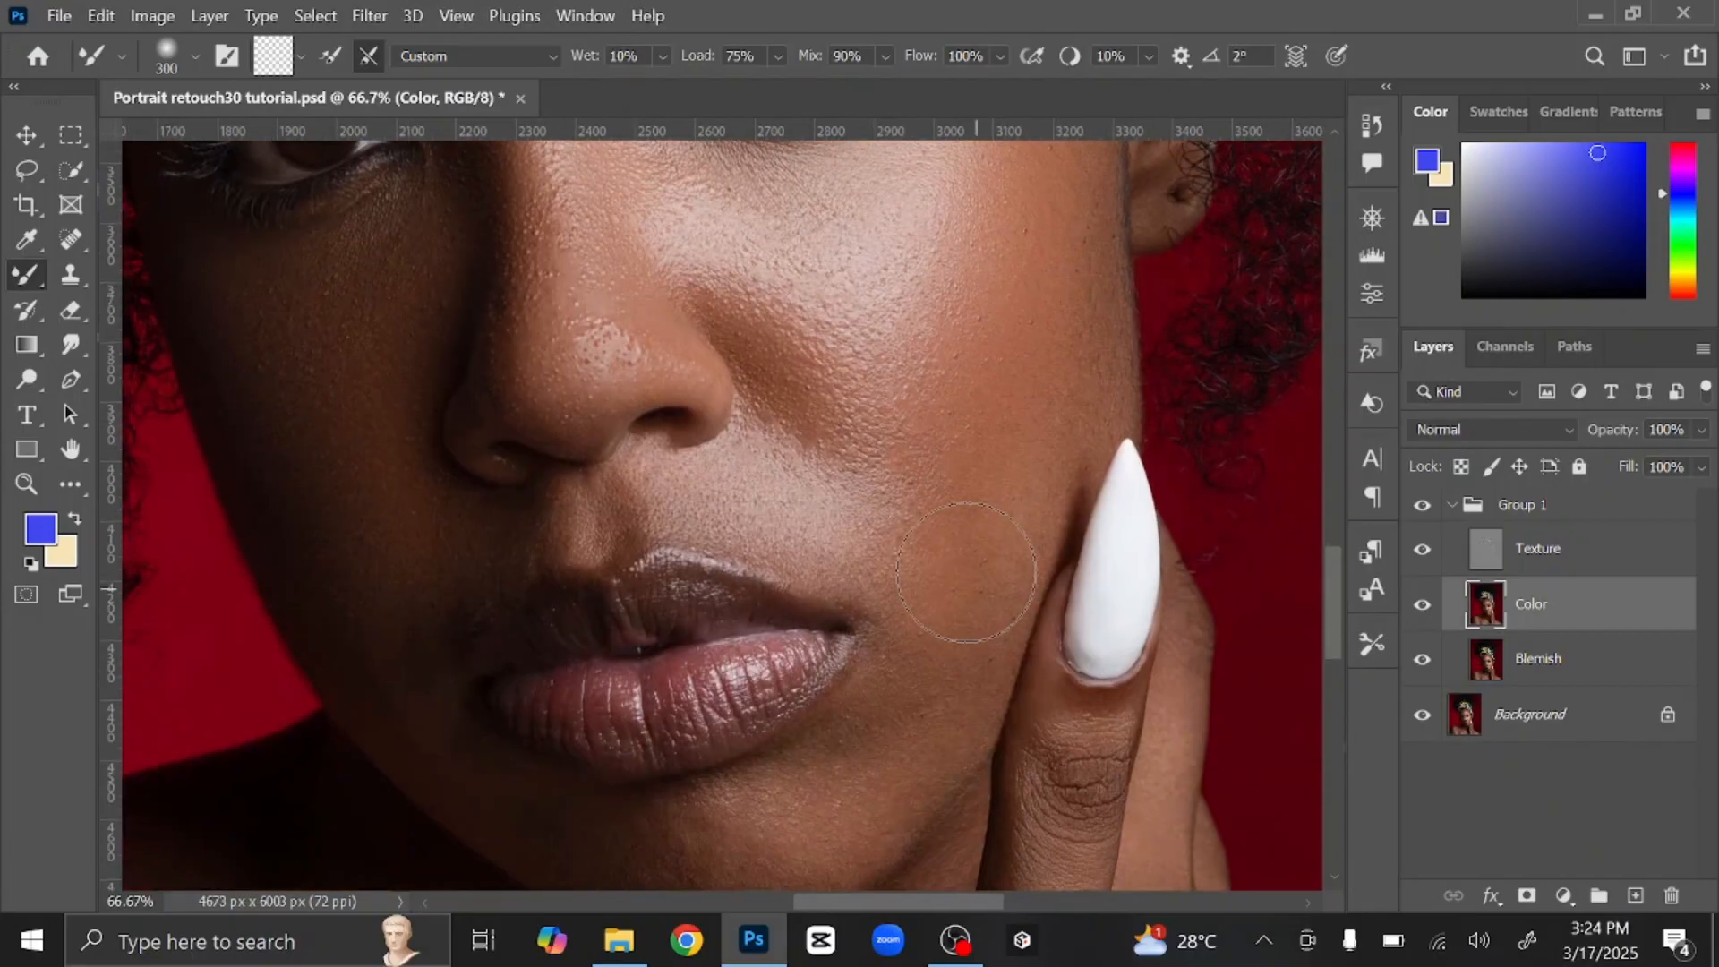
{"action": "left_click_drag", "start_coordinate": [790, 529], "coordinate": [827, 322]}
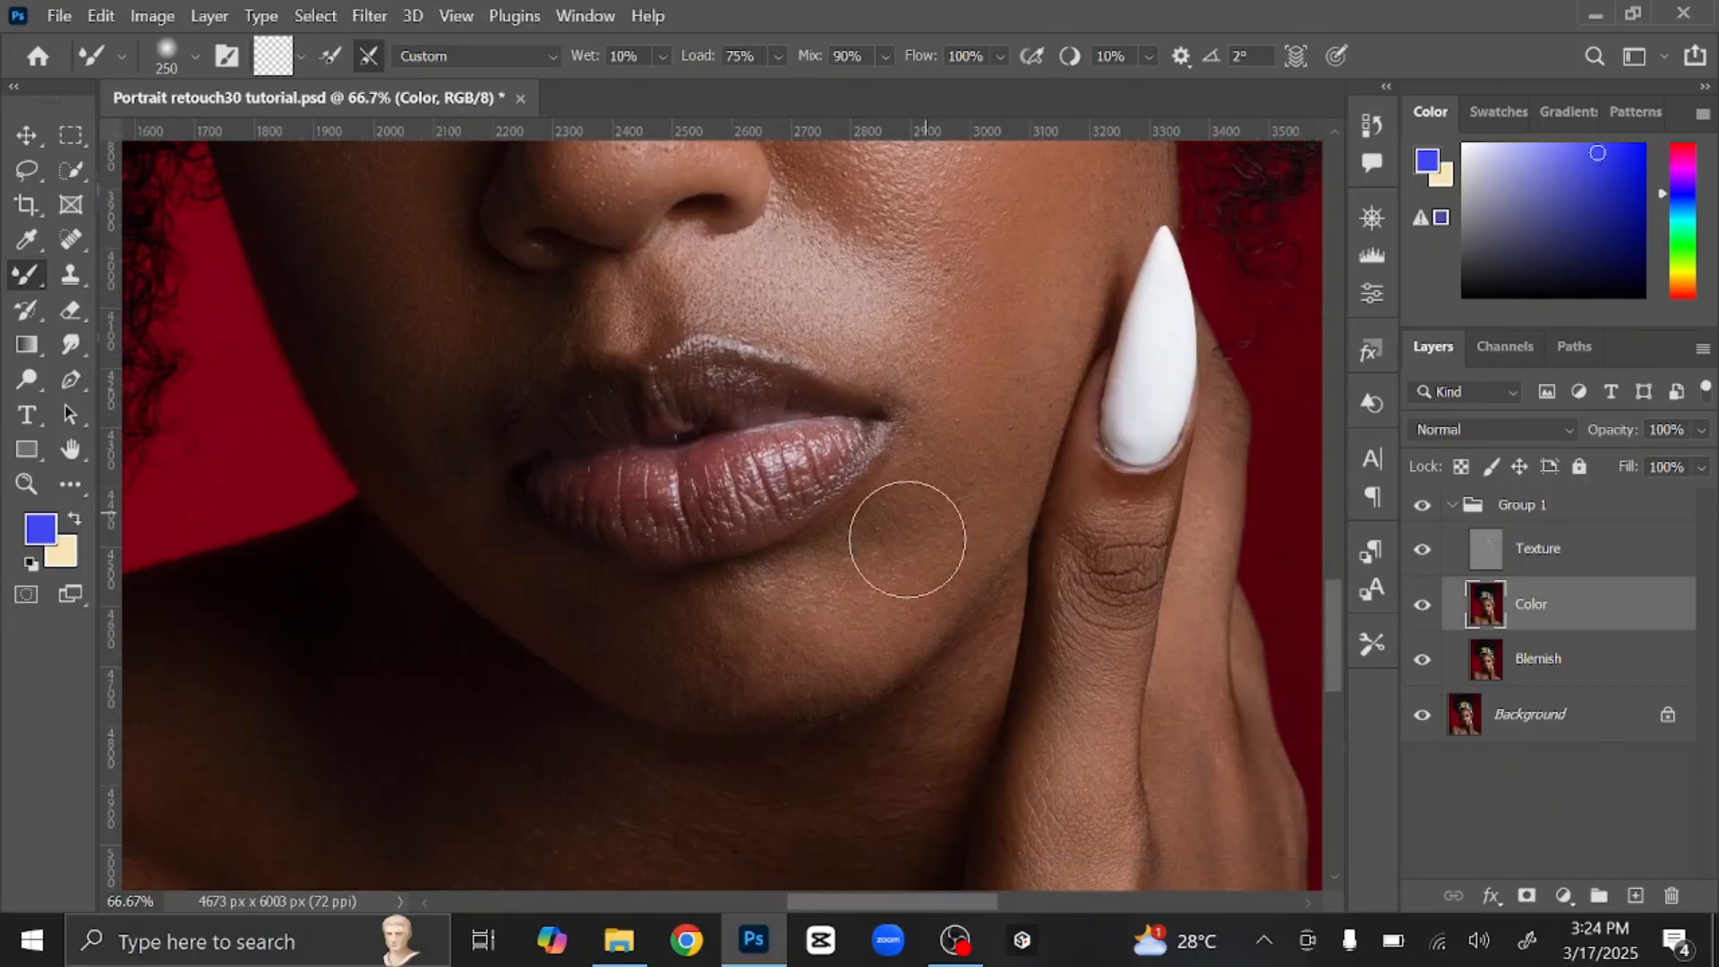
{"action": "key", "text": "bracketright"}
{"action": "key", "text": "bracketleft"}
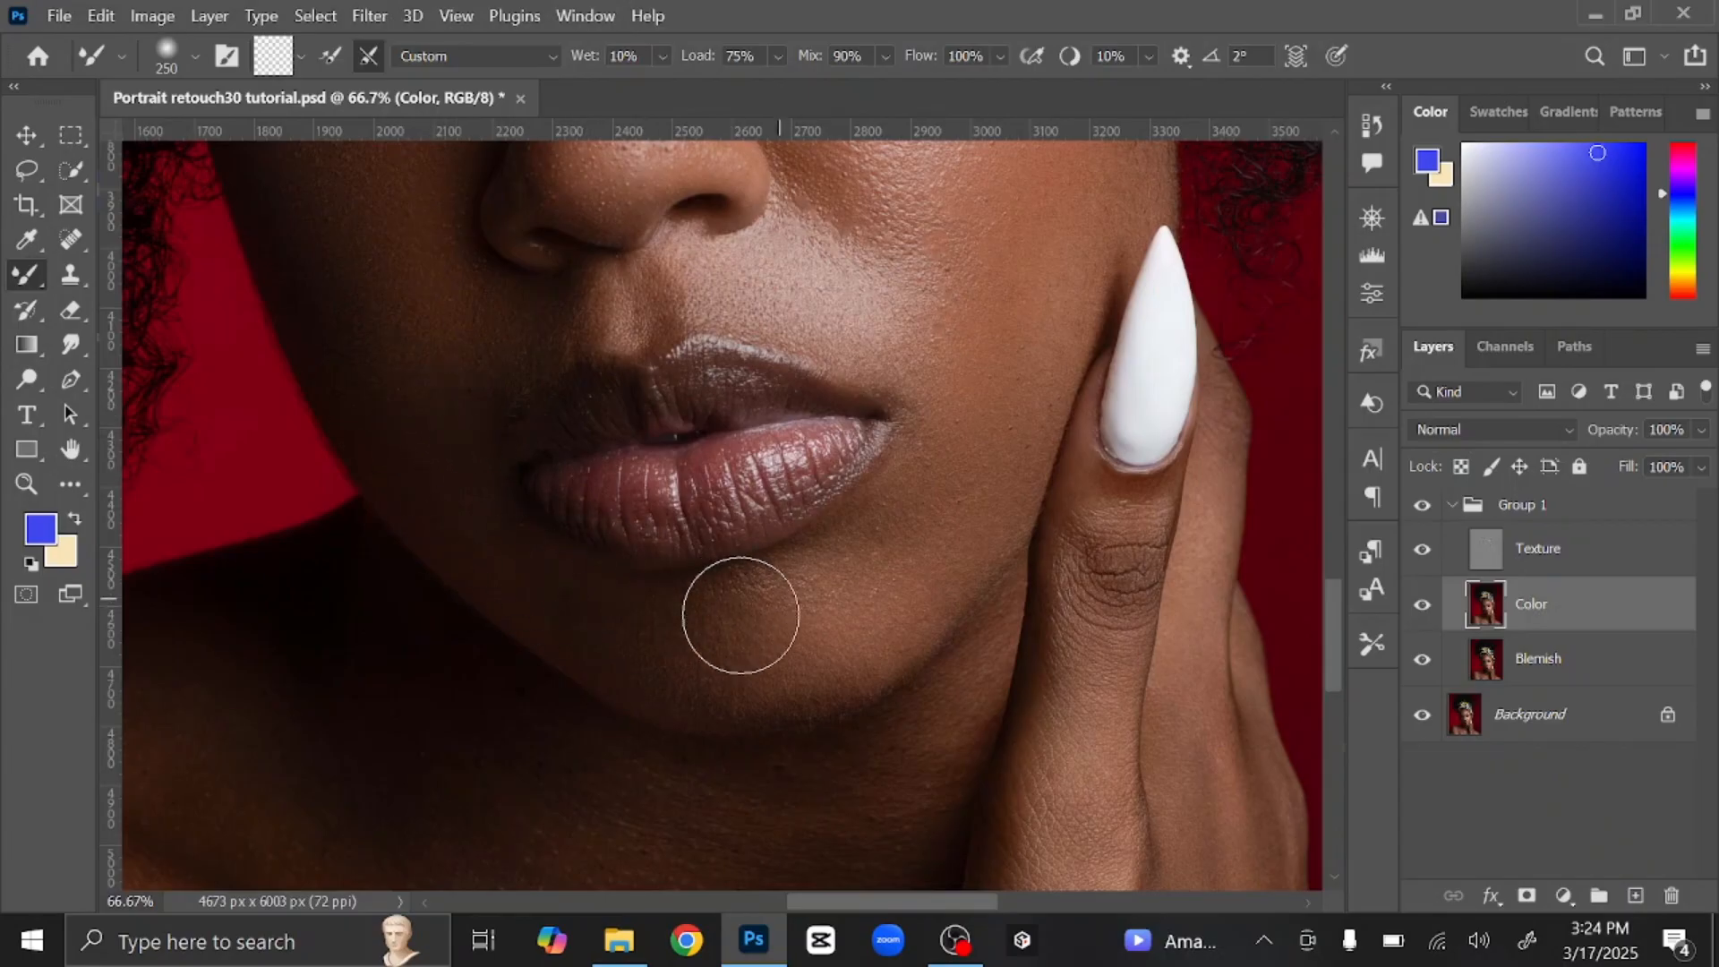
{"action": "key", "text": "bracketleft"}
{"action": "key", "text": "bracketleft"}
{"action": "key", "text": "bracketright"}
{"action": "key", "text": "bracketright"}
{"action": "key", "text": "bracketright"}
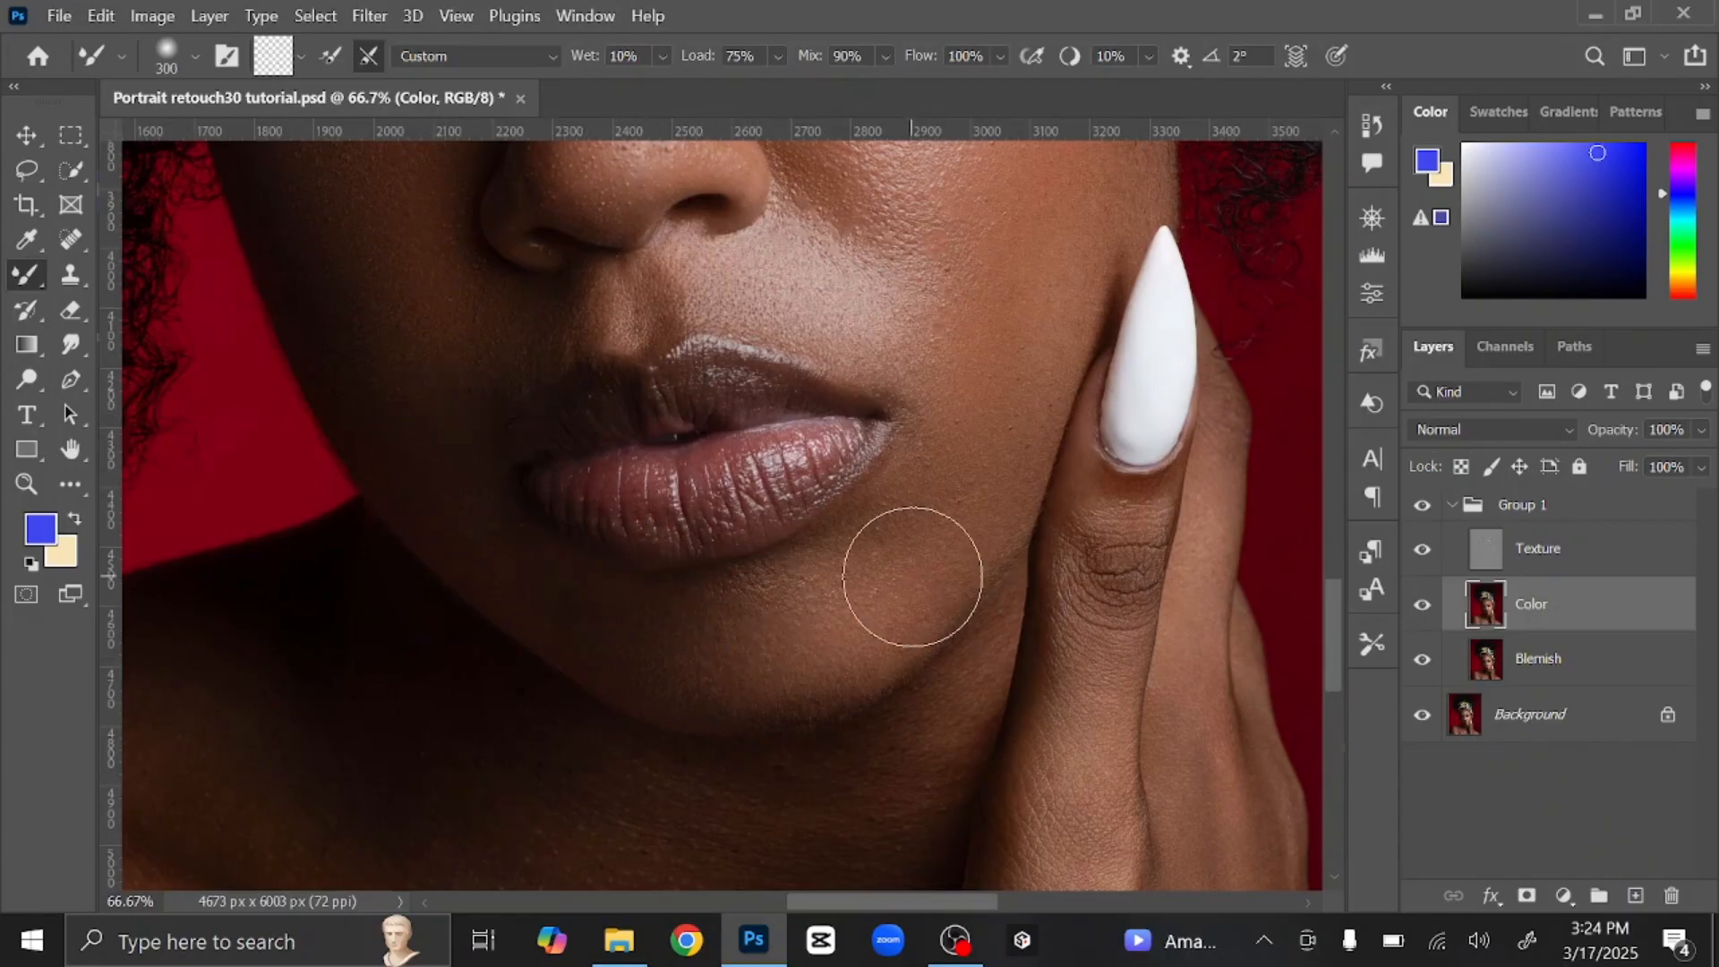
{"action": "key", "text": "ctrl+minus"}
{"action": "key", "text": "ctrl+minus"}
{"action": "key", "text": "ctrl+minus"}
{"action": "left_click_drag", "start_coordinate": [994, 436], "coordinate": [1028, 614]}
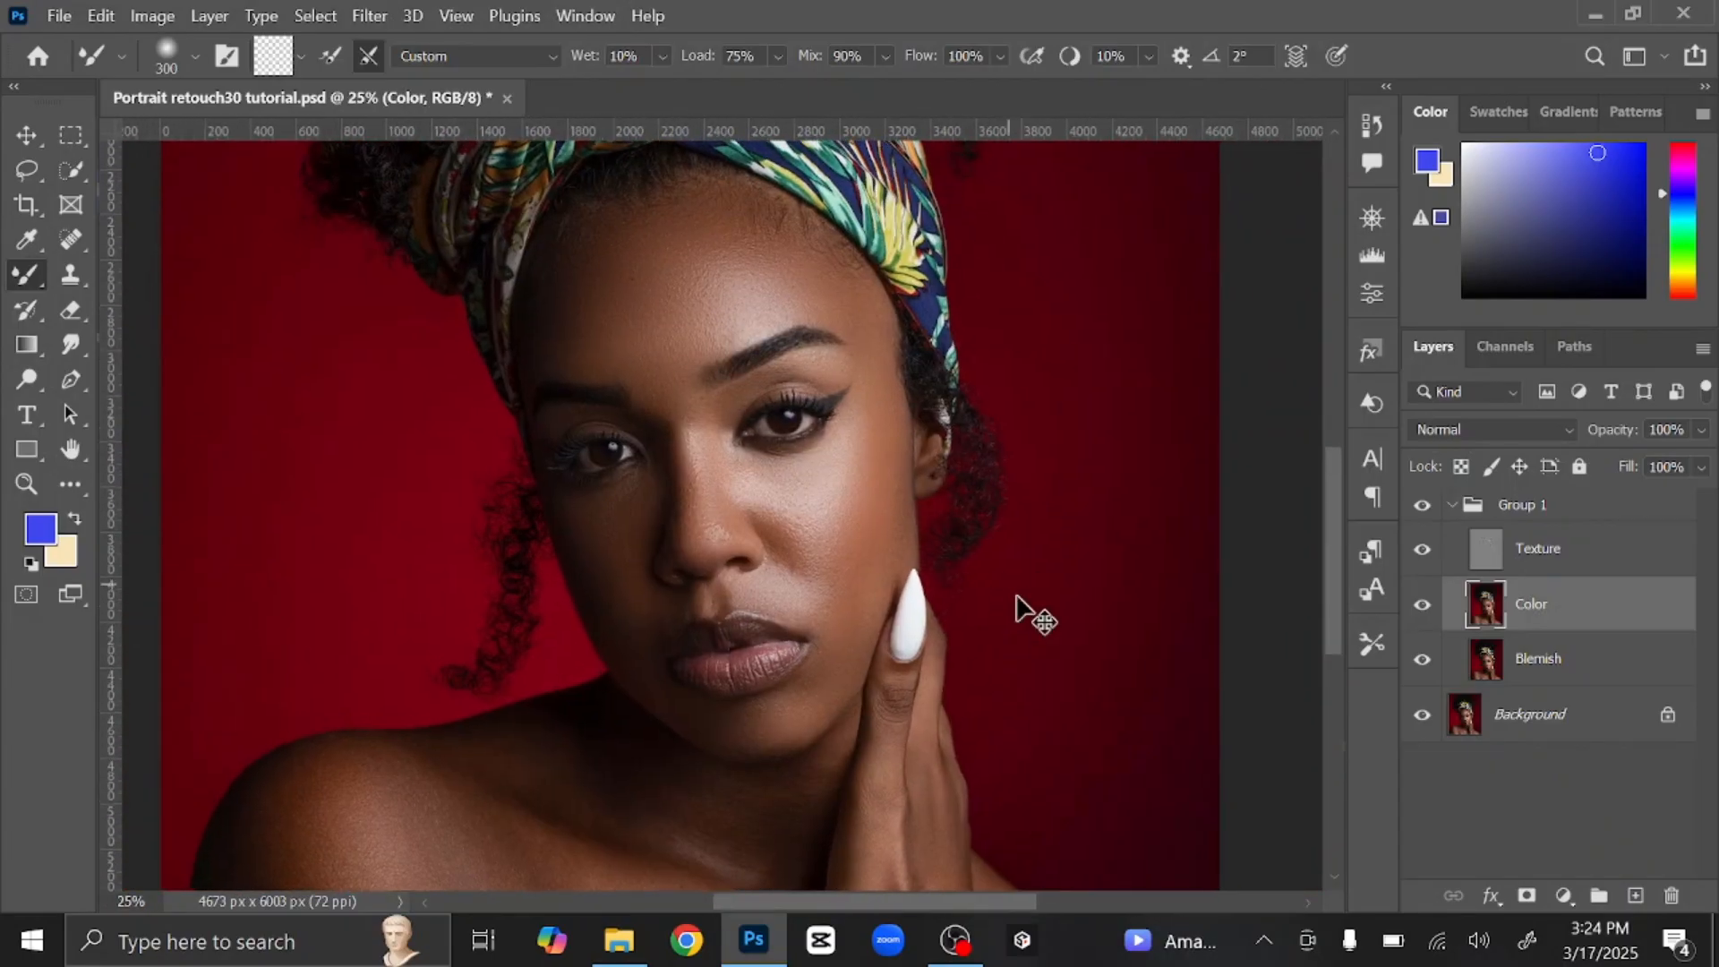
Step: Blend the skin across the neck with a 500 px mixer brush
{"action": "key", "text": "ctrl+plus"}
{"action": "key", "text": "bracketright"}
{"action": "key", "text": "bracketright"}
{"action": "left_click_drag", "start_coordinate": [851, 877], "coordinate": [1017, 564]}
{"action": "key", "text": "ctrl+plus"}
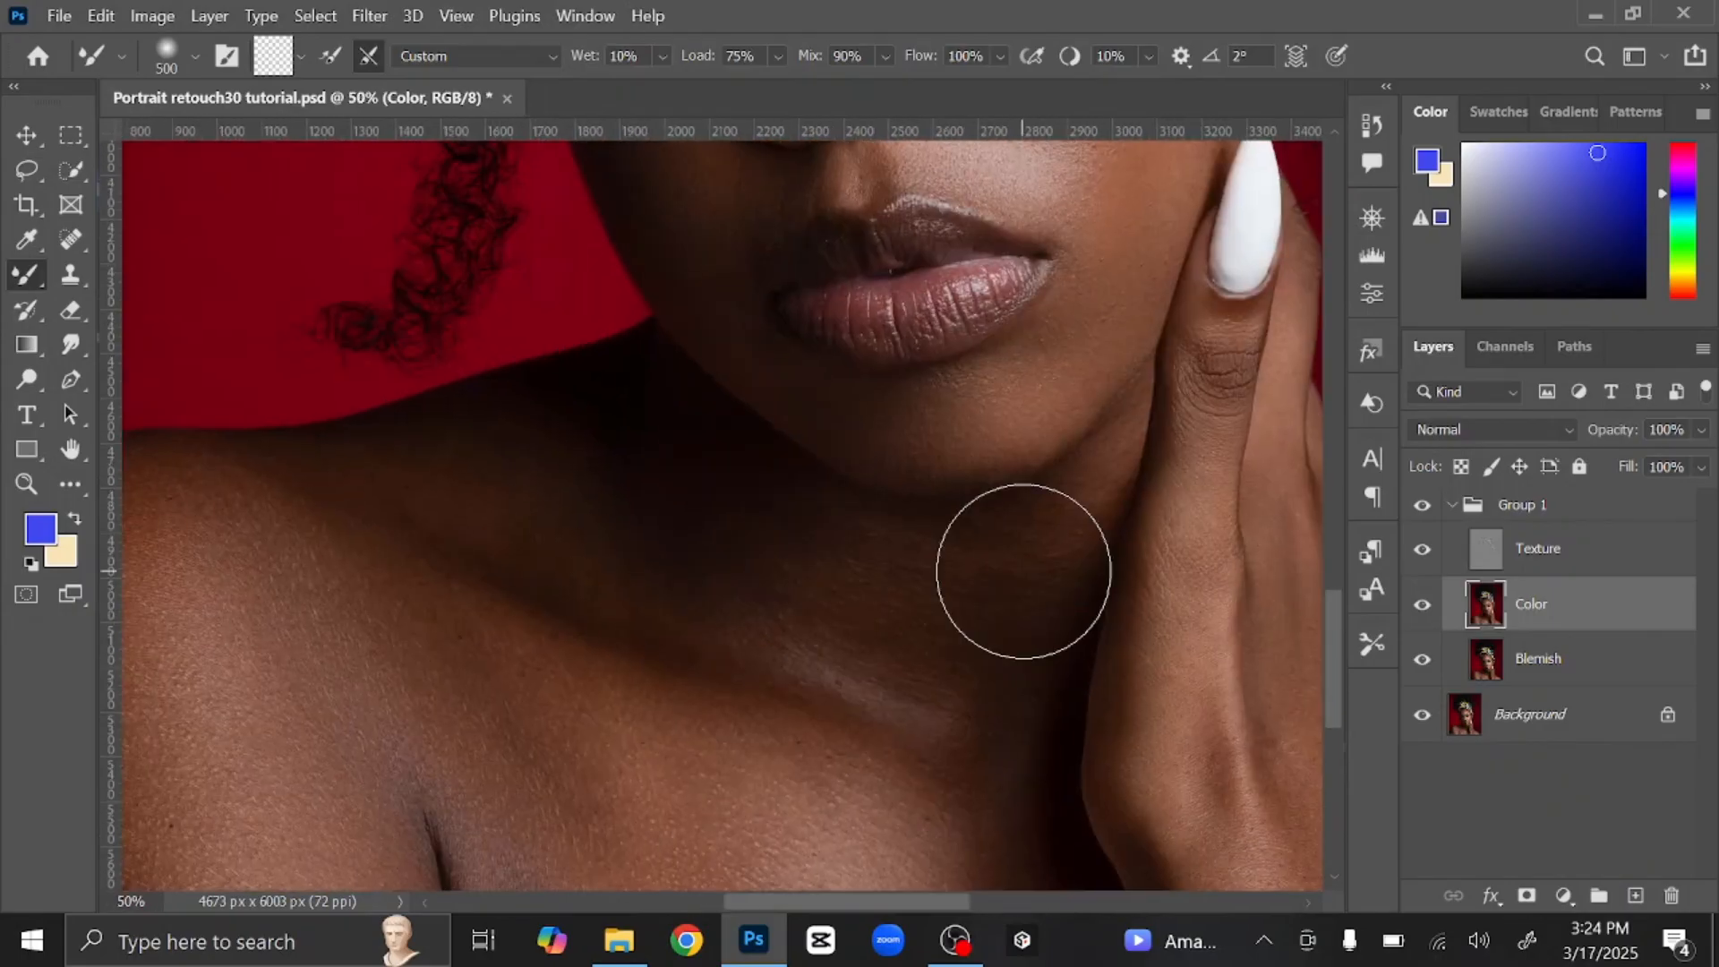
{"action": "key", "text": "bracketleft"}
{"action": "key", "text": "bracketleft"}
{"action": "key", "text": "bracketleft"}
{"action": "key", "text": "bracketright"}
{"action": "key", "text": "bracketright"}
{"action": "key", "text": "bracketright"}
{"action": "key", "text": "bracketright"}
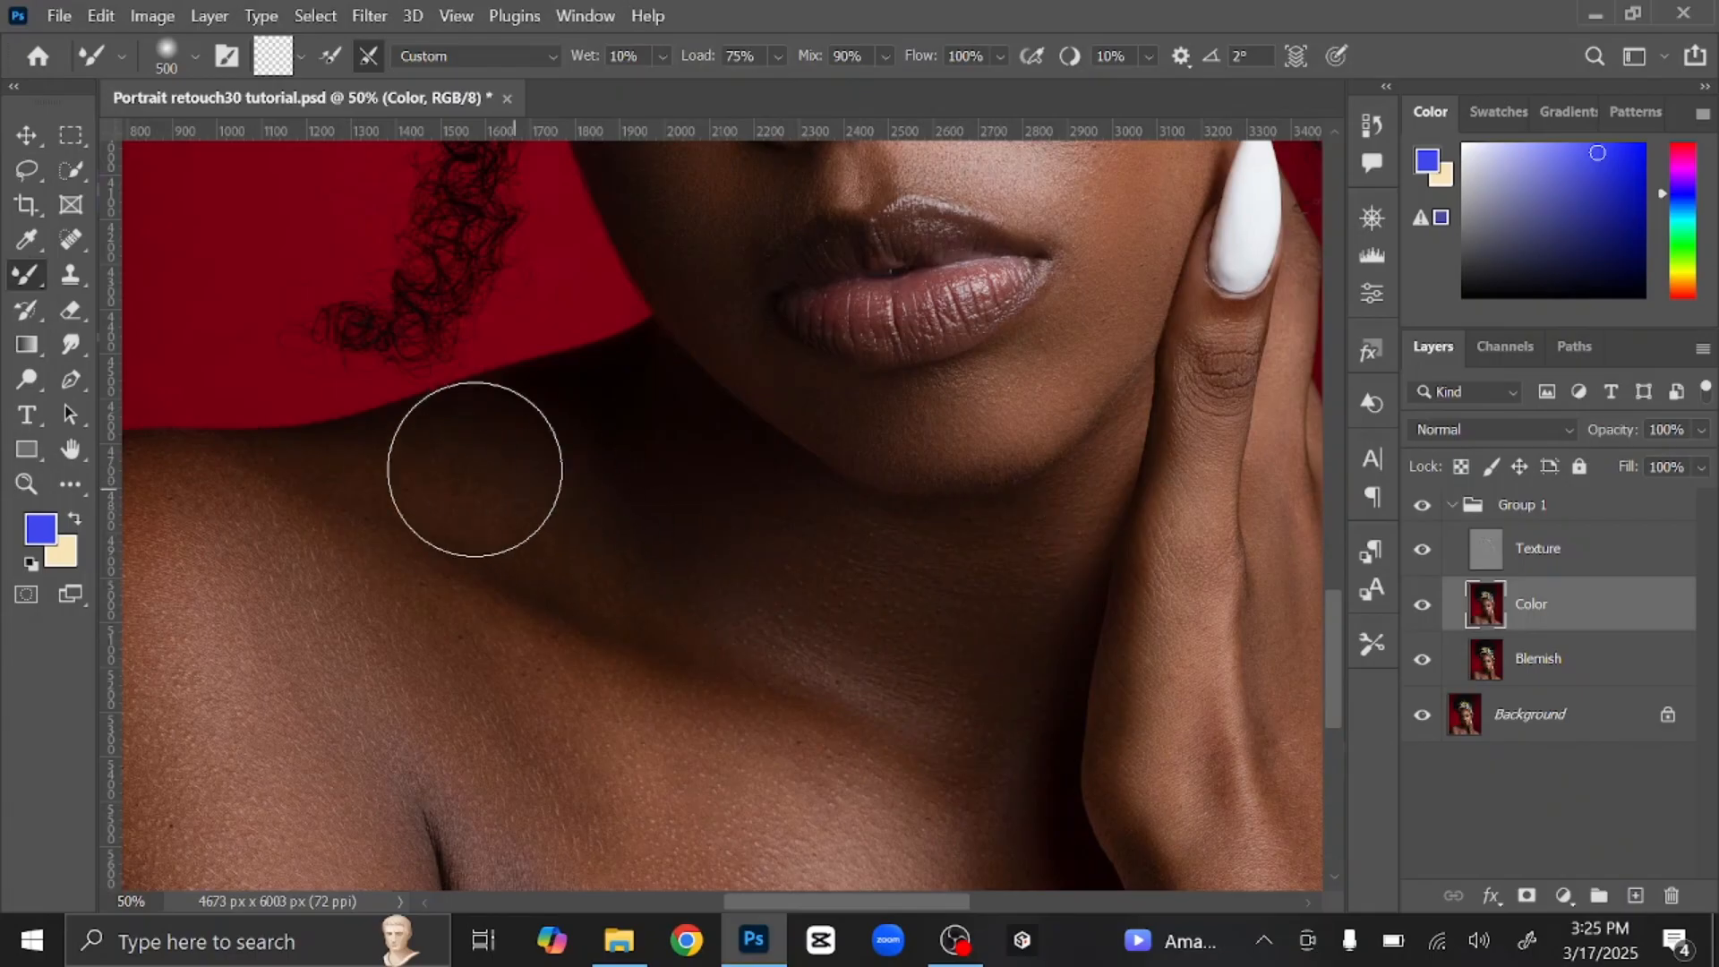
{"action": "left_click_drag", "start_coordinate": [534, 612], "coordinate": [740, 560]}
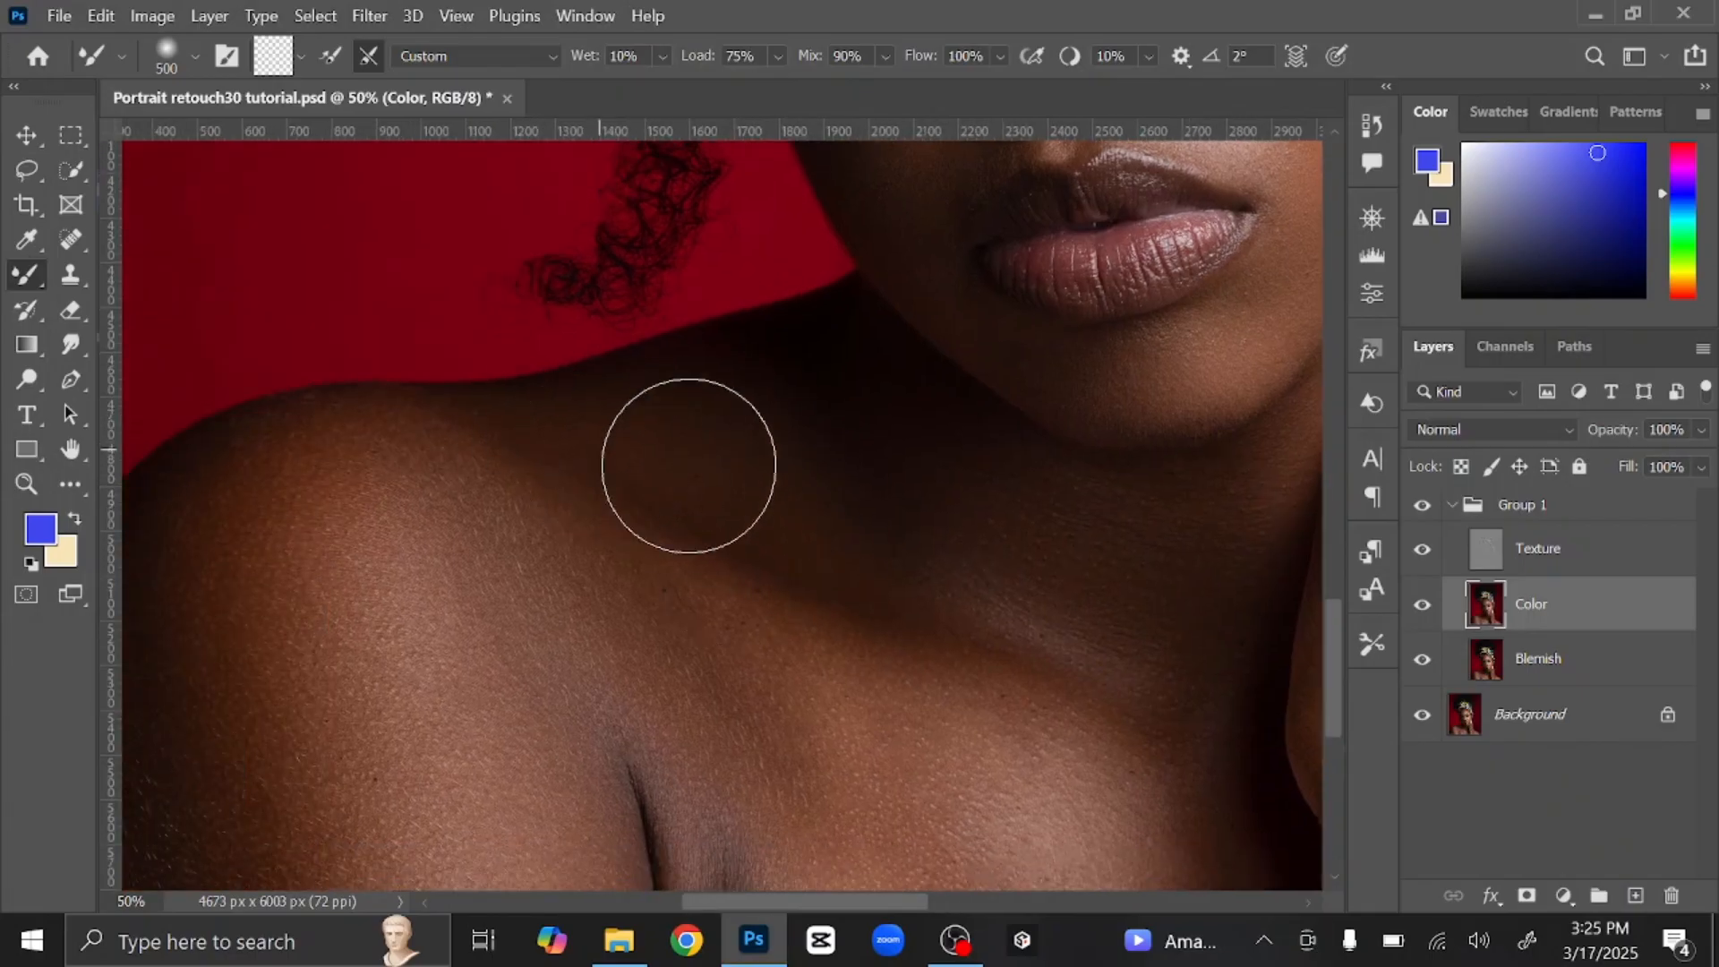
Step: Even out the shoulder, its crease and the chest with a 250–700 px brush
{"action": "key", "text": "bracketright"}
{"action": "key", "text": "bracketright"}
{"action": "left_click_drag", "start_coordinate": [468, 691], "coordinate": [747, 467]}
{"action": "left_click_drag", "start_coordinate": [480, 372], "coordinate": [468, 421]}
{"action": "mouse_move", "coordinate": [691, 639]}
{"action": "left_mouse_down"}
{"action": "mouse_move", "coordinate": [499, 659]}
{"action": "mouse_move", "coordinate": [411, 556]}
{"action": "mouse_move", "coordinate": [664, 653]}
{"action": "mouse_move", "coordinate": [661, 609]}
{"action": "left_mouse_up"}
{"action": "key", "text": "bracketleft"}
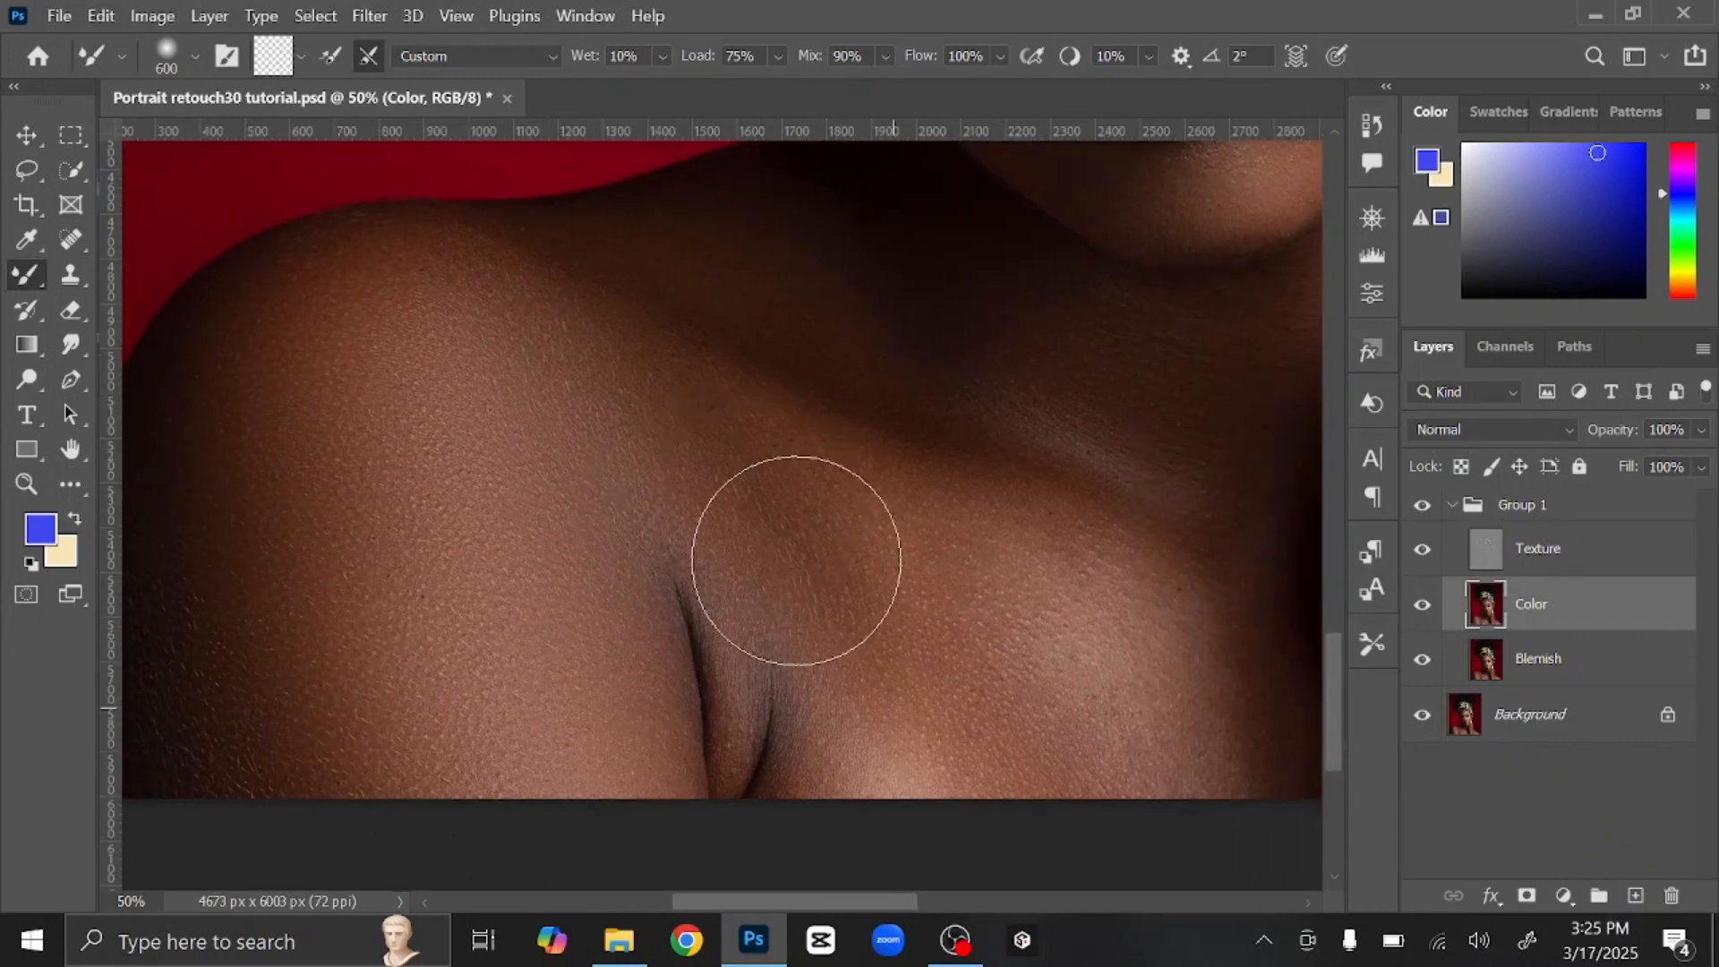
{"action": "key", "text": "bracketleft"}
{"action": "key", "text": "bracketleft"}
{"action": "key", "text": "bracketleft"}
{"action": "key", "text": "bracketleft"}
{"action": "key", "text": "bracketright"}
{"action": "key", "text": "bracketright"}
{"action": "key", "text": "bracketright"}
{"action": "scroll", "coordinate": [848, 717], "scroll_direction": "right", "scroll_amount": 5}
{"action": "scroll", "coordinate": [848, 716], "scroll_direction": "down", "scroll_amount": 1}
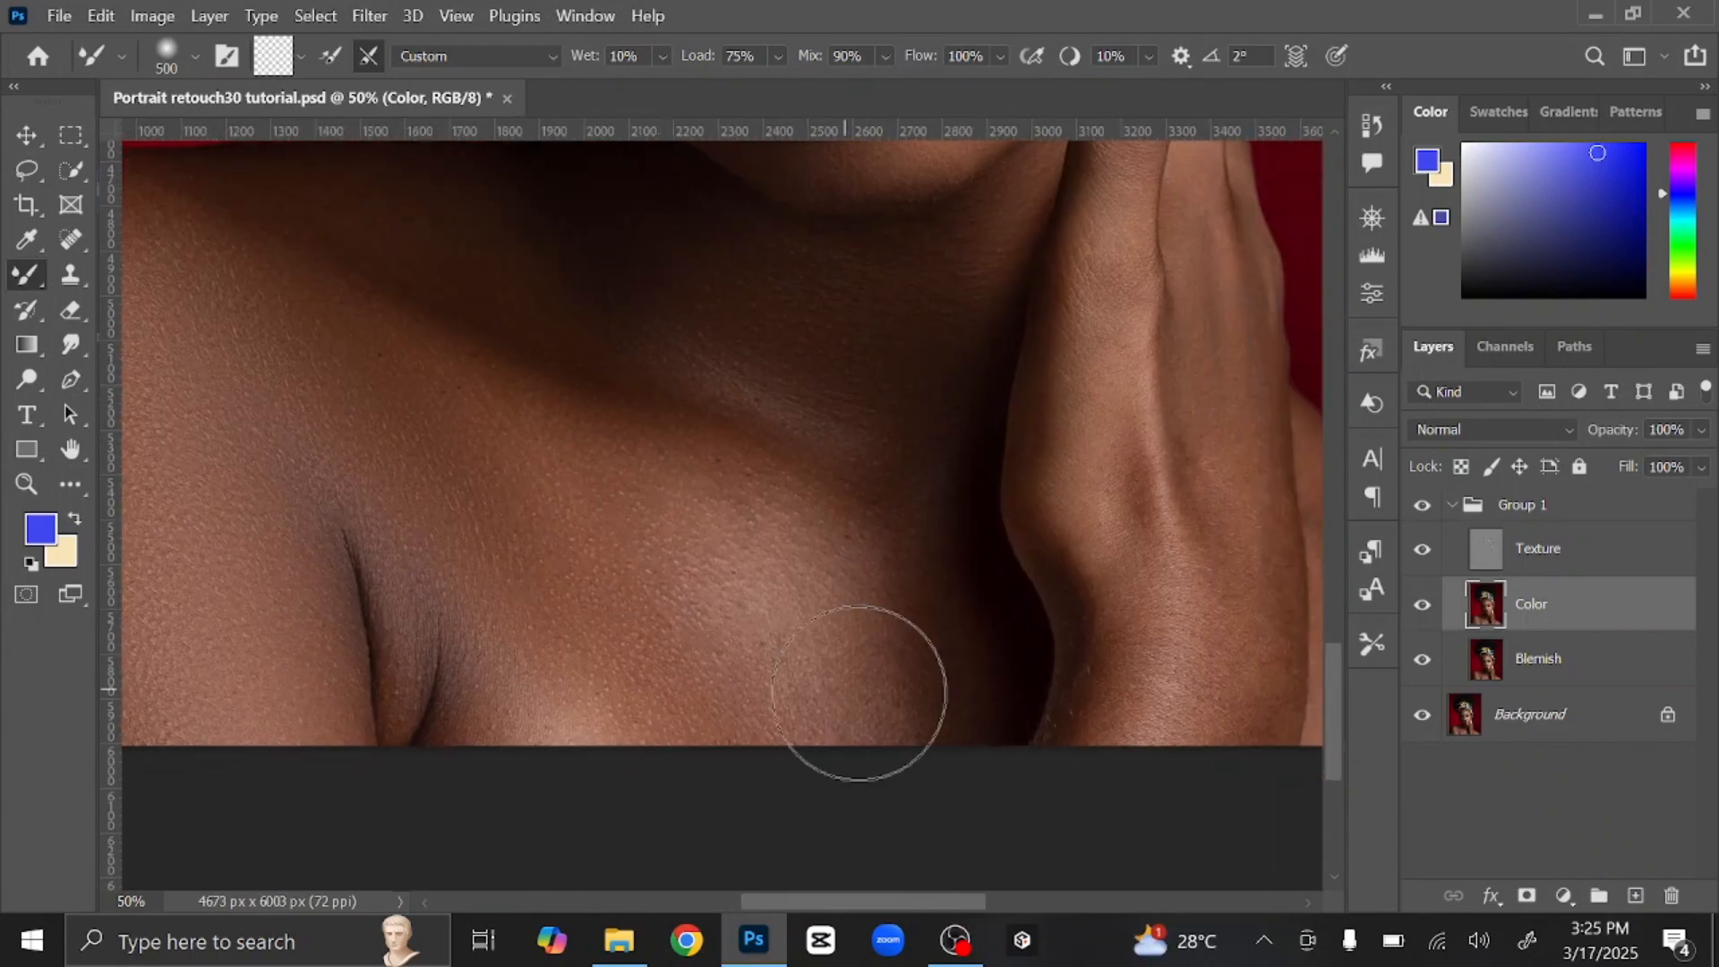
{"action": "key", "text": "bracketright"}
{"action": "key", "text": "bracketright"}
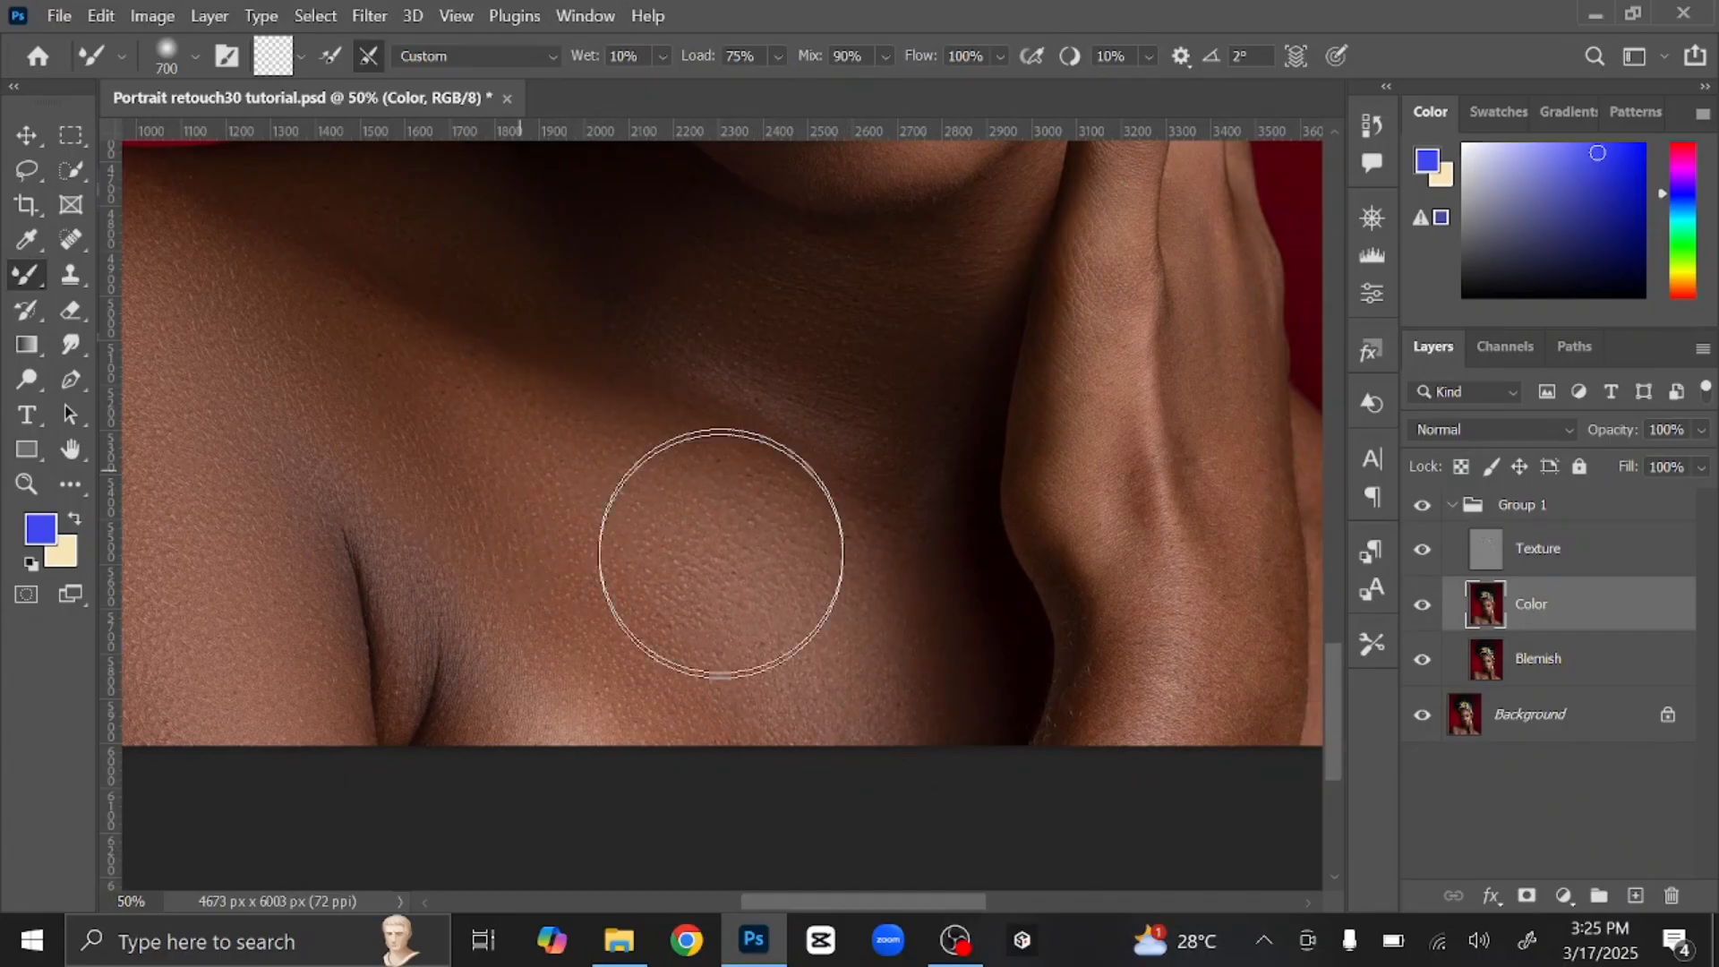
Step: Blend the right shoulder, neck and hand skin with a progressively smaller brush
{"action": "key", "text": "ctrl+minus"}
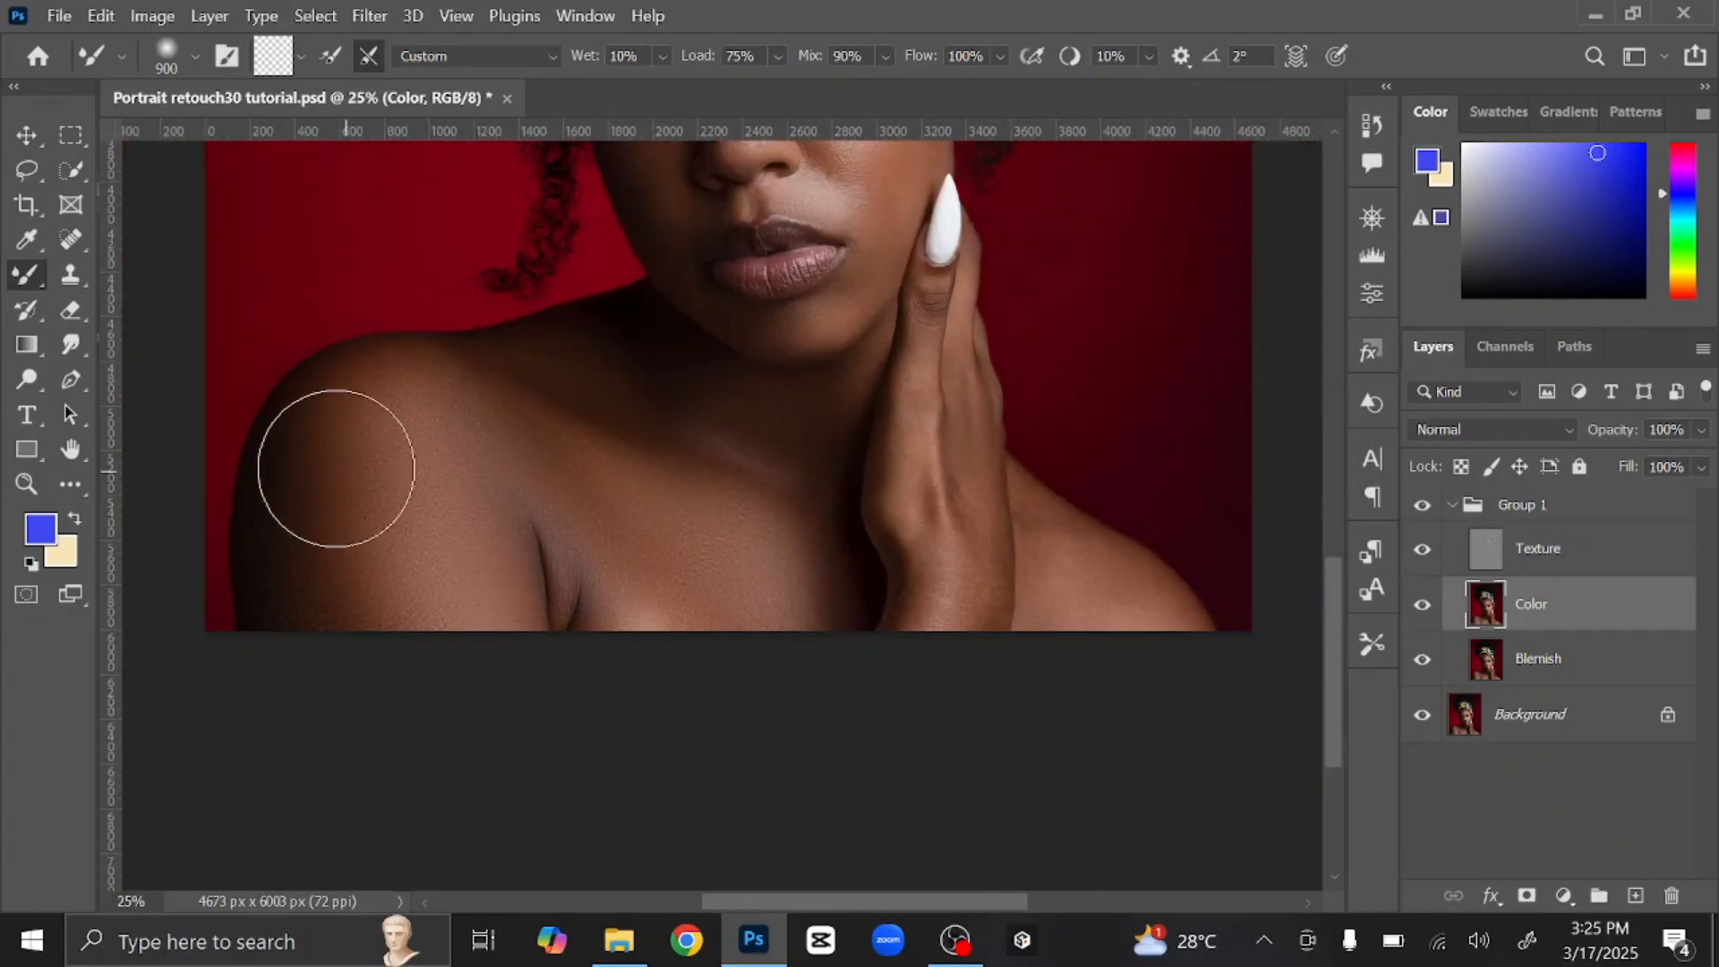
{"action": "key", "text": "bracketright"}
{"action": "key", "text": "bracketright"}
{"action": "key", "text": "ctrl+plus"}
{"action": "left_click_drag", "start_coordinate": [990, 691], "coordinate": [518, 644]}
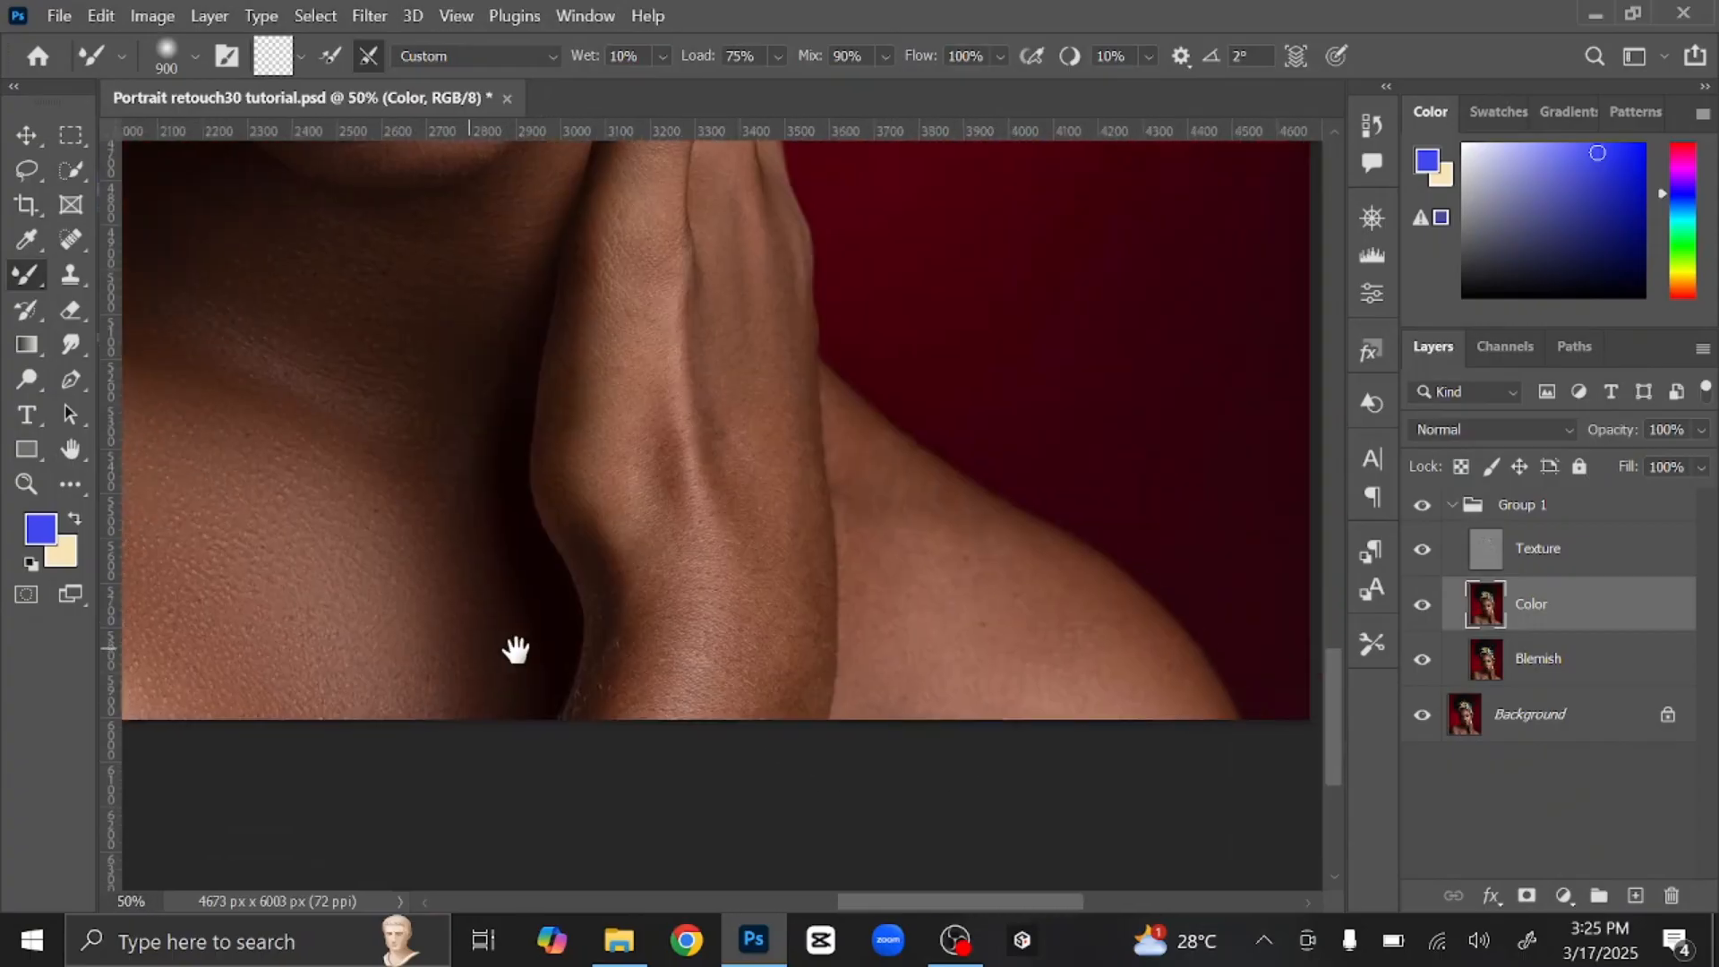
{"action": "key", "text": "bracketleft"}
{"action": "key", "text": "bracketleft"}
{"action": "key", "text": "bracketleft"}
{"action": "key", "text": "bracketleft"}
{"action": "key", "text": "bracketleft"}
{"action": "key", "text": "bracketleft"}
{"action": "key", "text": "bracketleft"}
{"action": "key", "text": "bracketleft"}
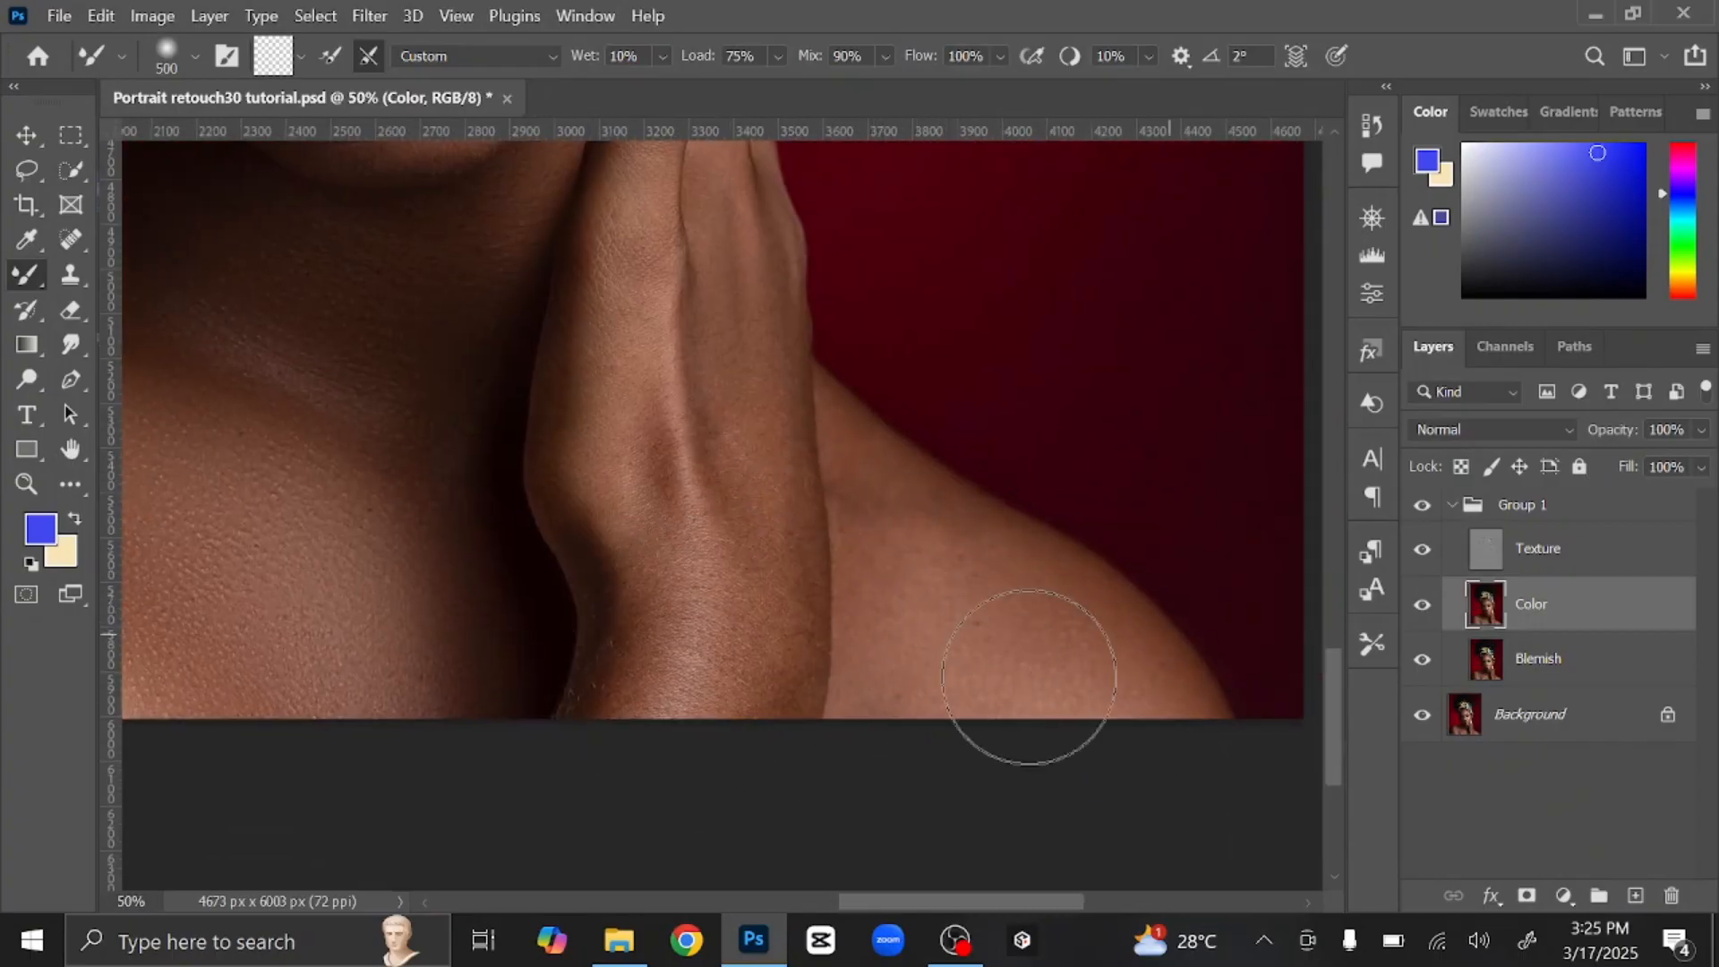
{"action": "key", "text": "bracketleft"}
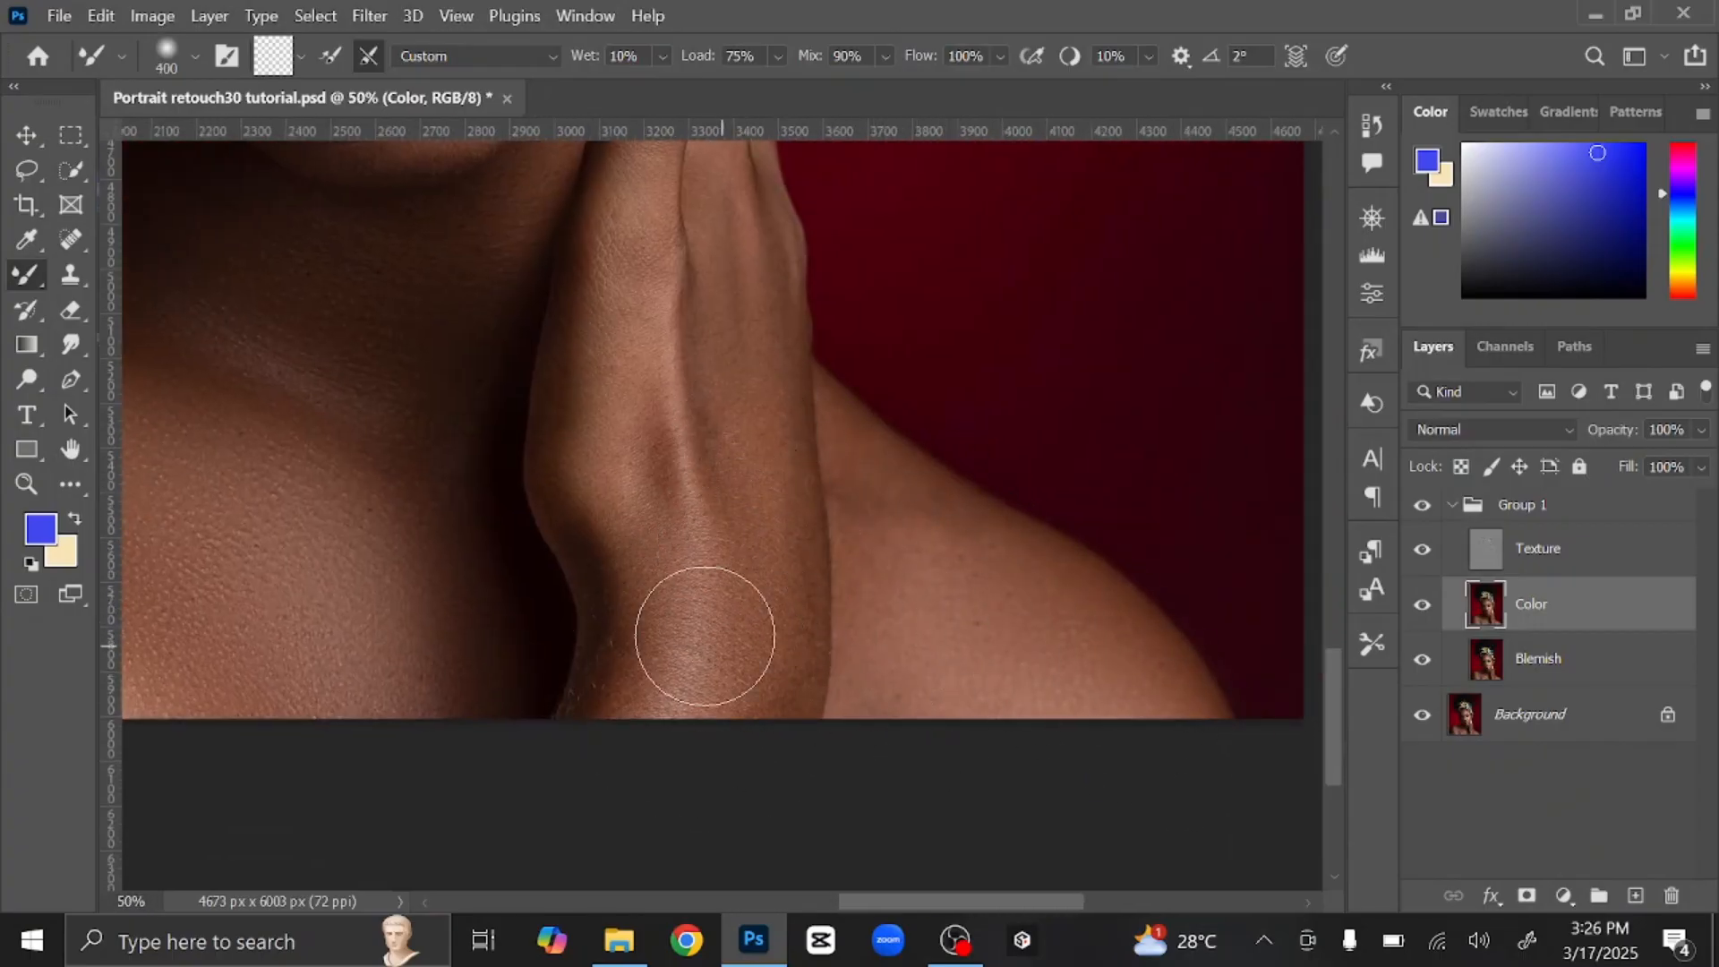
{"action": "key", "text": "bracketleft"}
{"action": "scroll", "coordinate": [638, 247], "scroll_direction": "up", "scroll_amount": 5}
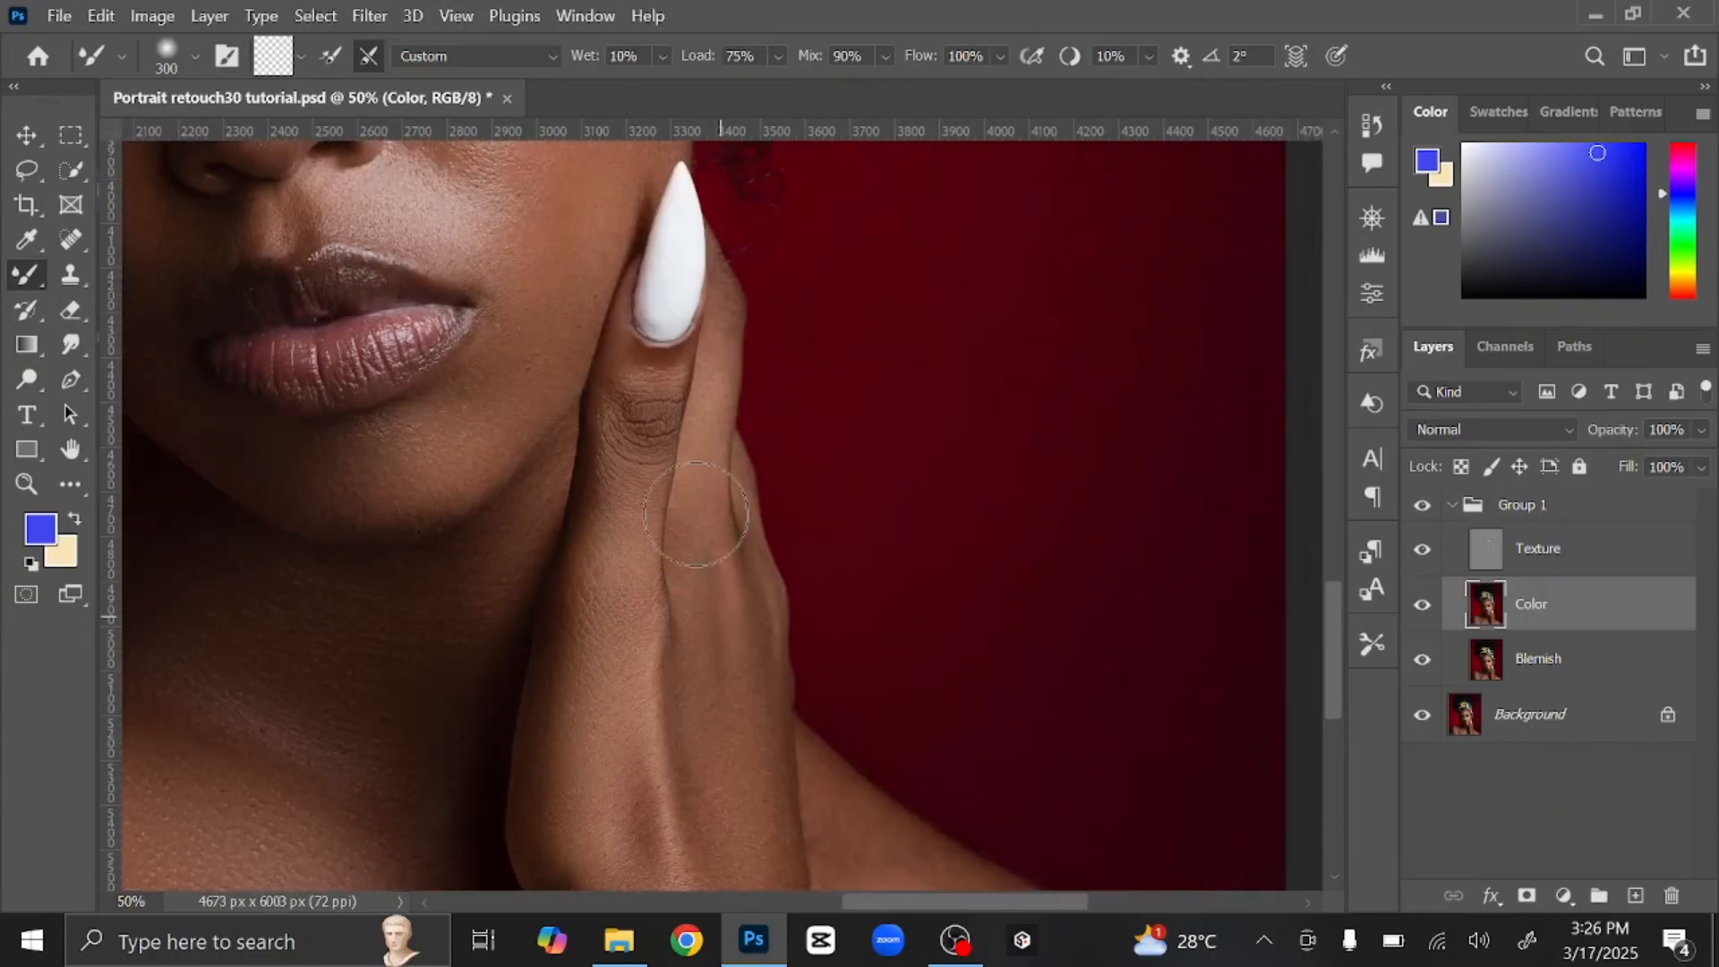
{"action": "scroll", "coordinate": [626, 767], "scroll_direction": "down", "scroll_amount": 4}
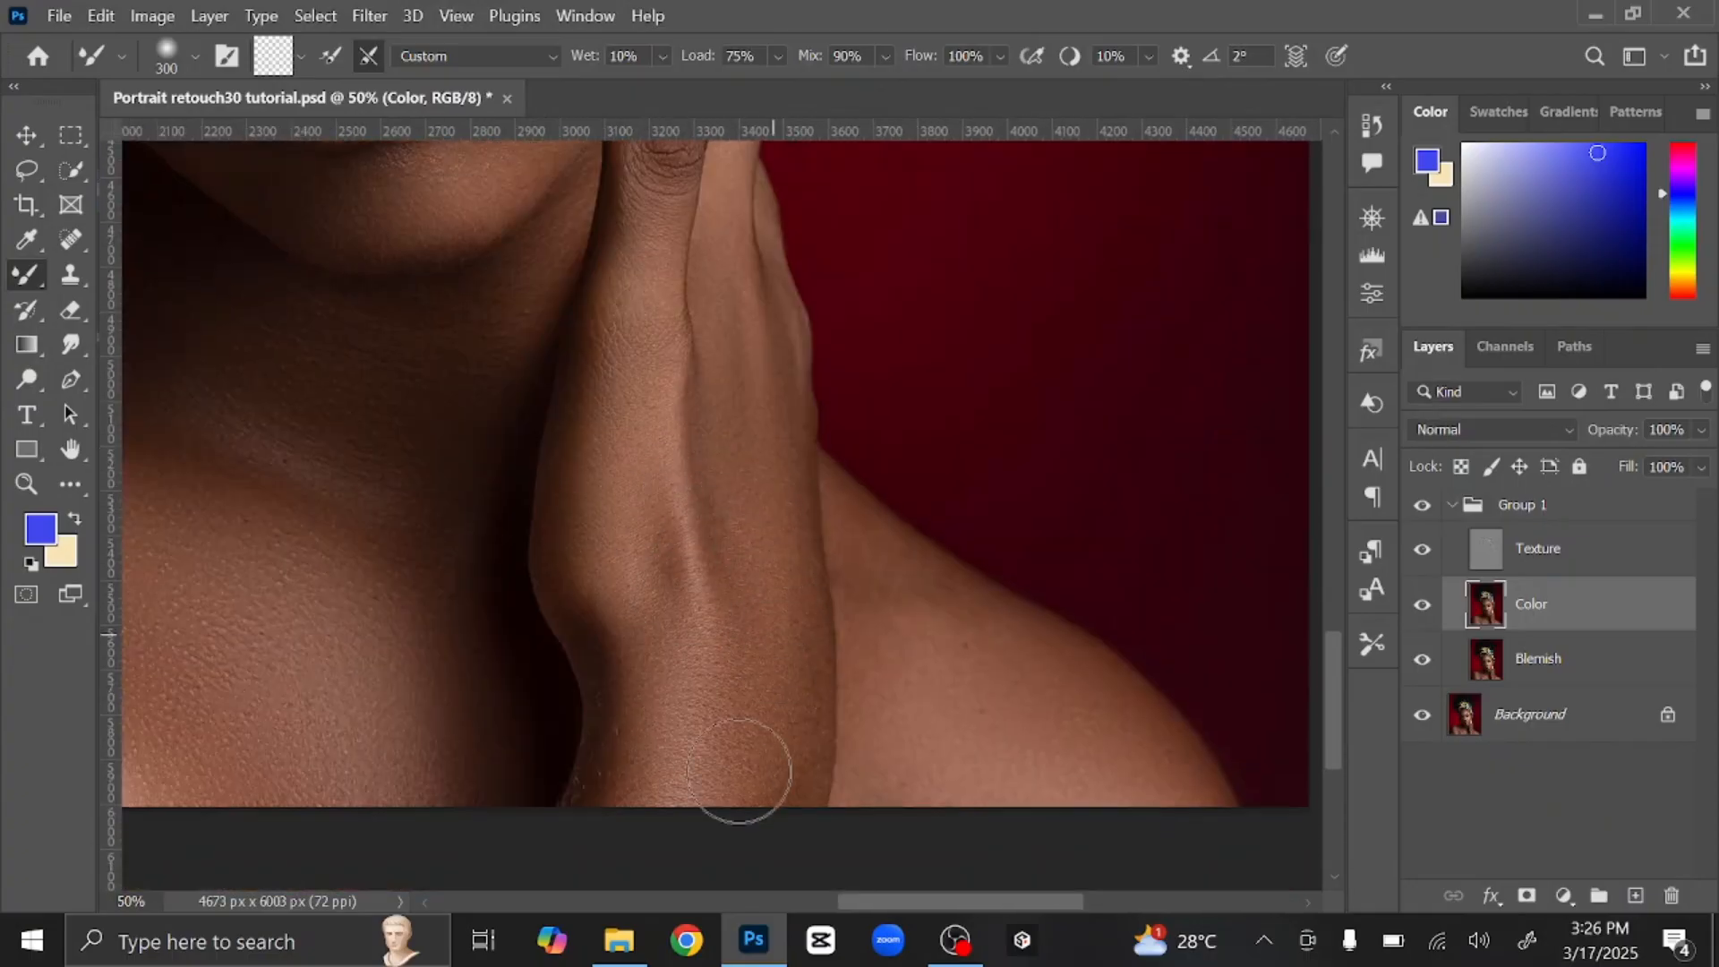
{"action": "scroll", "coordinate": [913, 683], "scroll_direction": "down", "scroll_amount": 2}
{"action": "scroll", "coordinate": [911, 667], "scroll_direction": "down", "scroll_amount": 2}
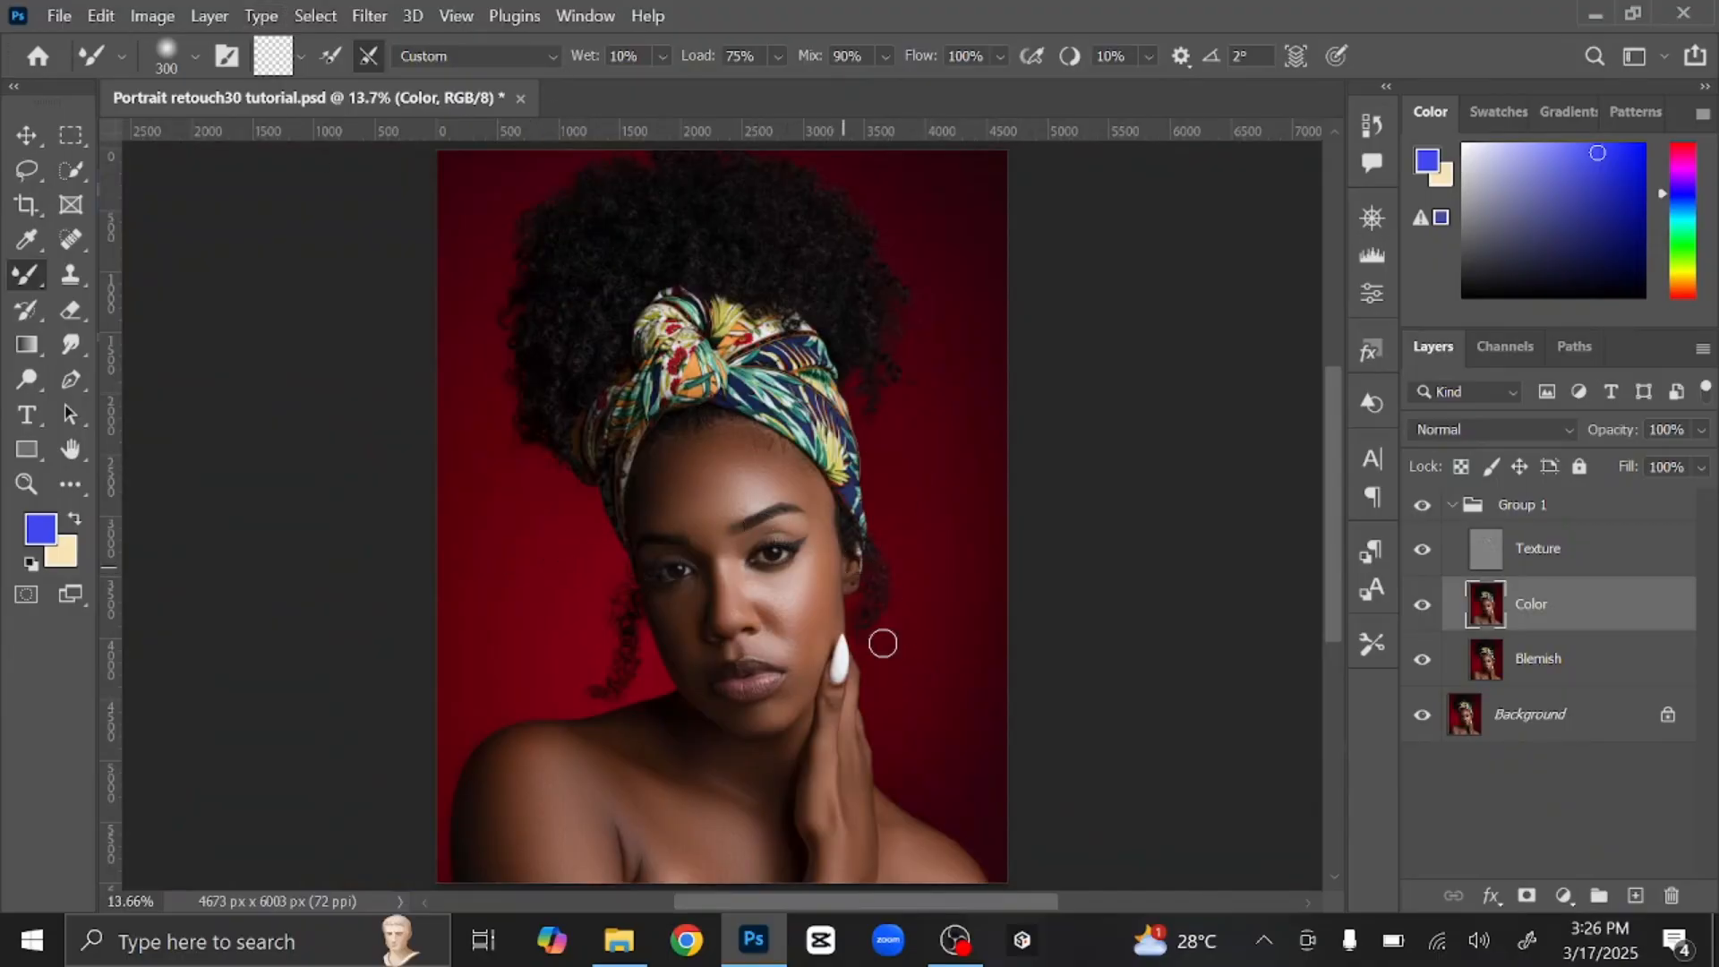
Step: Toggle Group 1 off and on to compare before and after, then select Texture
{"action": "left_click", "coordinate": [26, 136]}
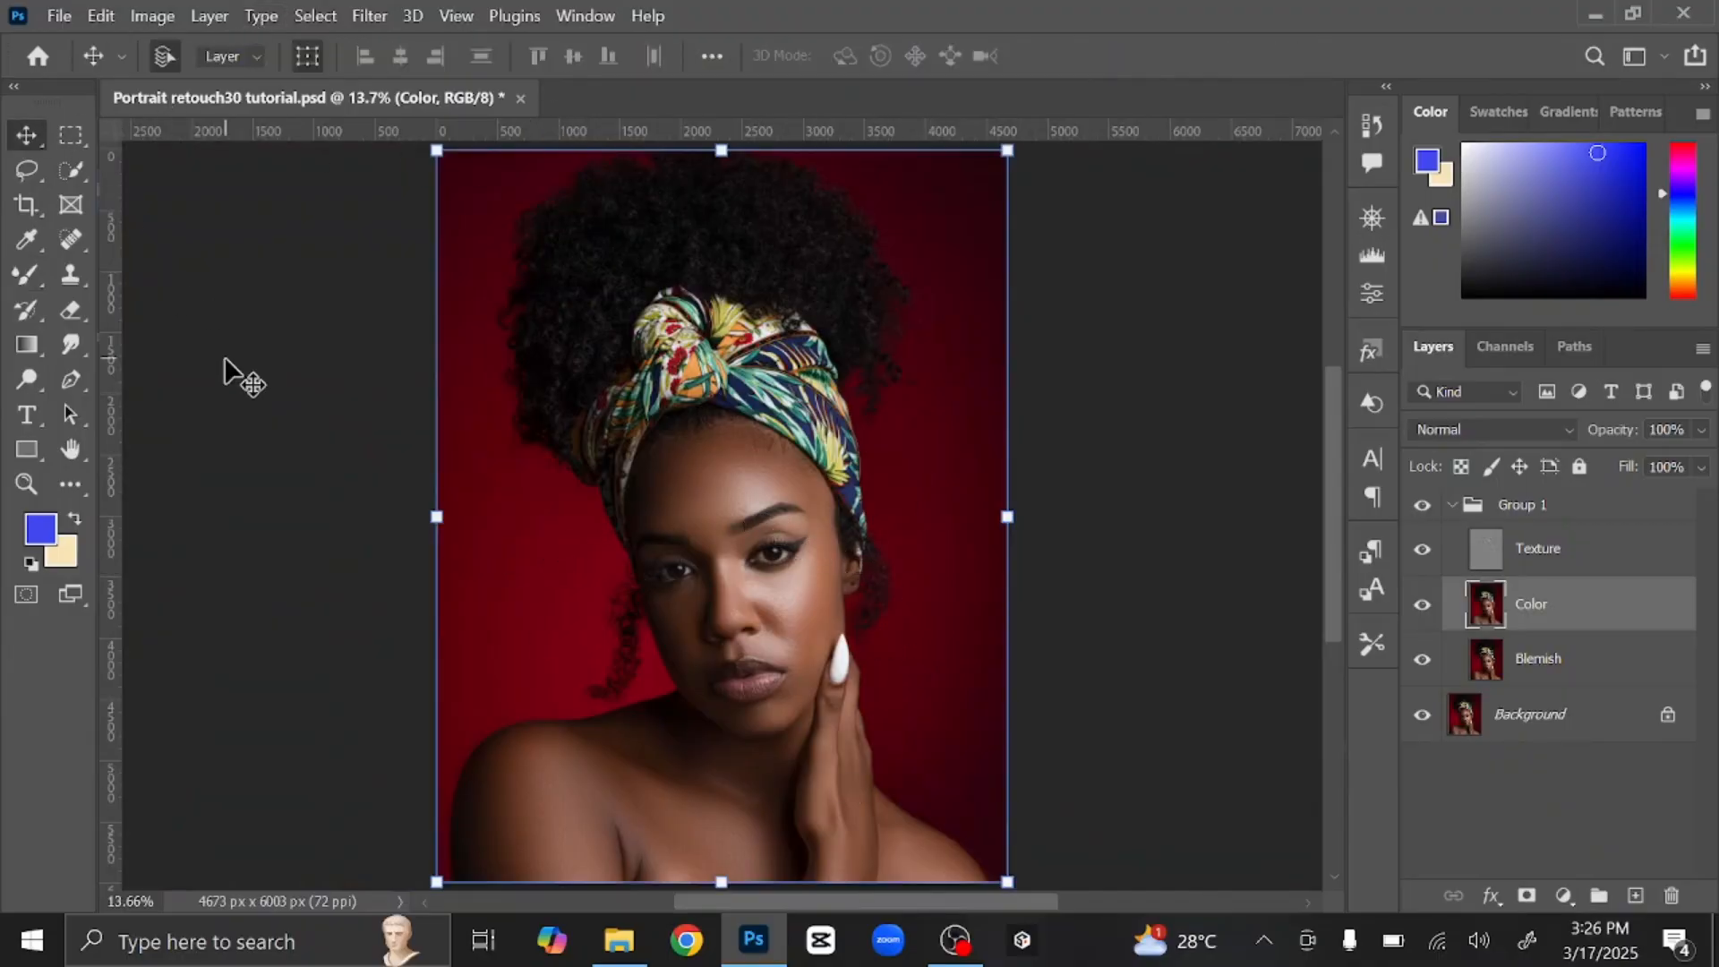
{"action": "left_click", "coordinate": [1419, 509]}
{"action": "left_click", "coordinate": [1421, 512]}
{"action": "left_click", "coordinate": [1174, 603]}
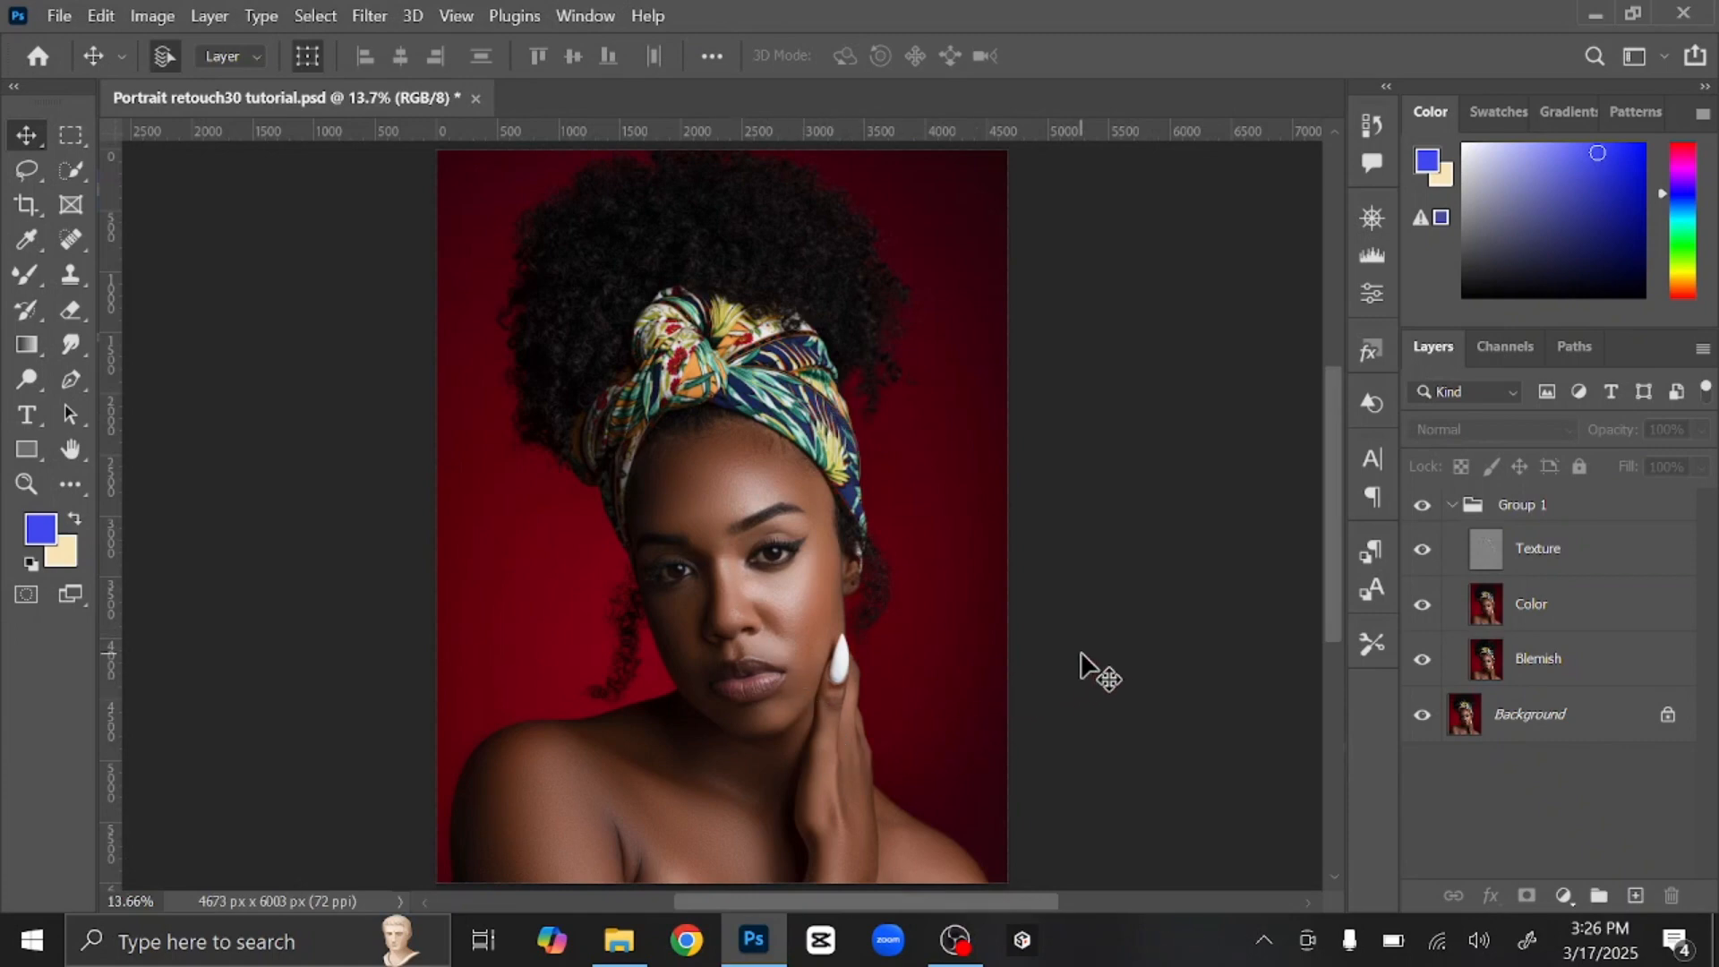
{"action": "left_click", "coordinate": [1620, 564]}
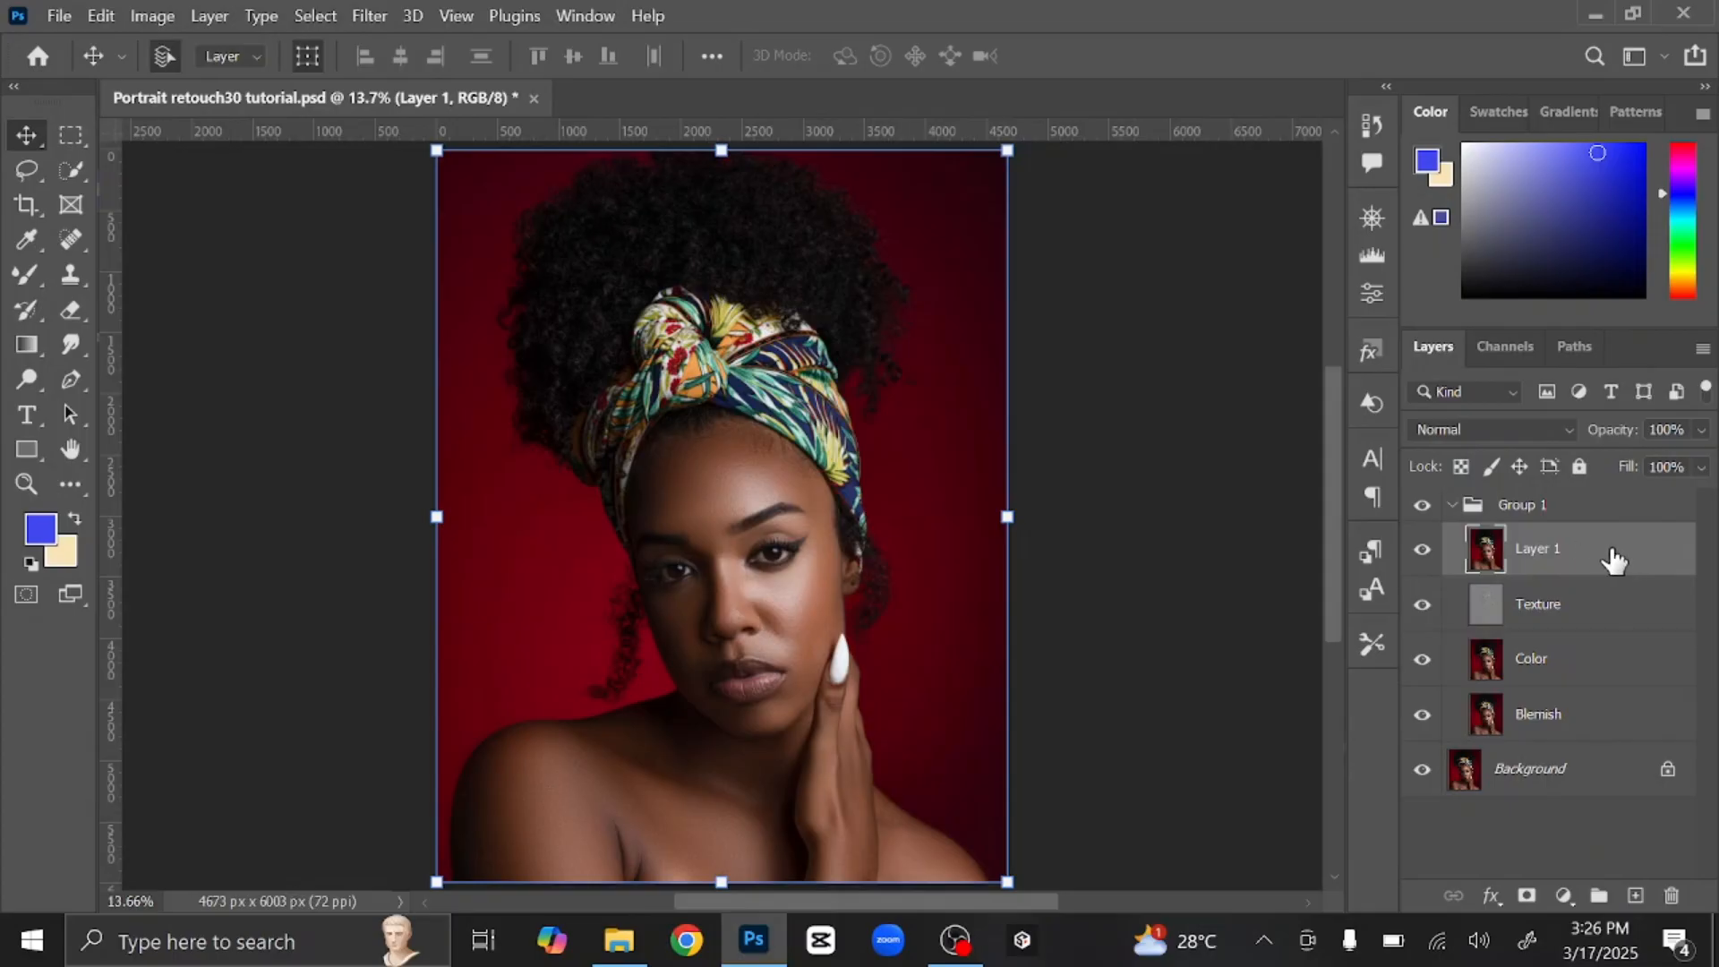
Step: Convert Layer 1 to a smart object and go to the Filter menu
{"action": "right_click", "coordinate": [1612, 564]}
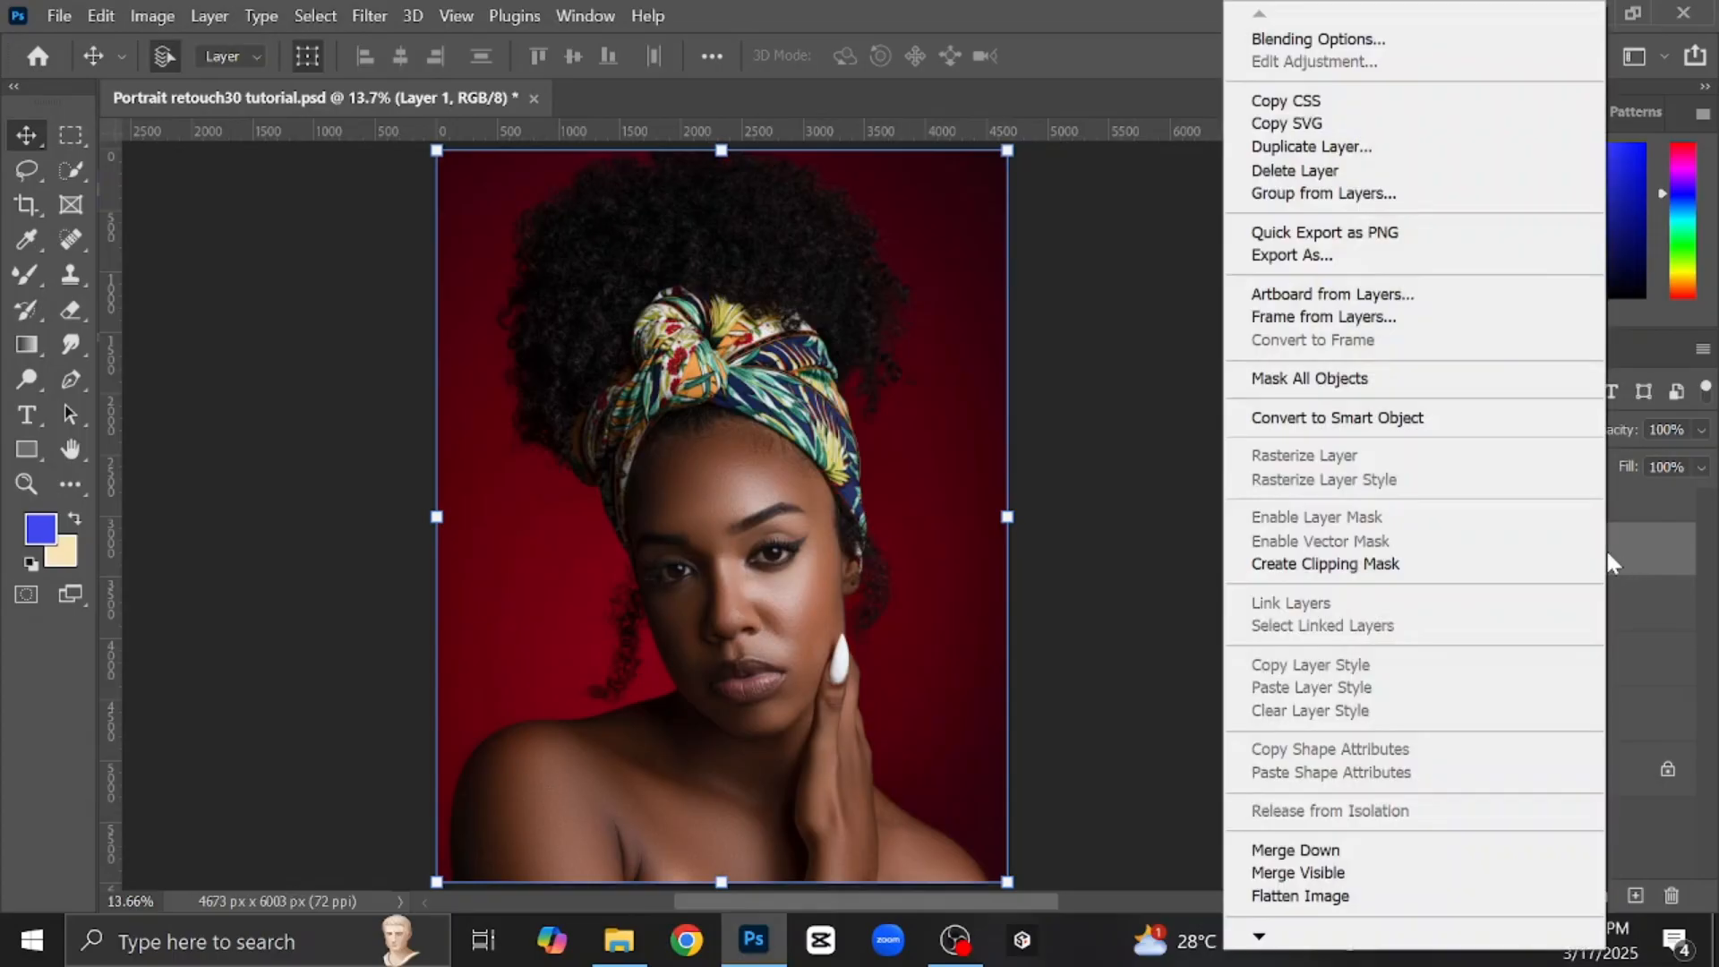
{"action": "left_click", "coordinate": [1420, 421]}
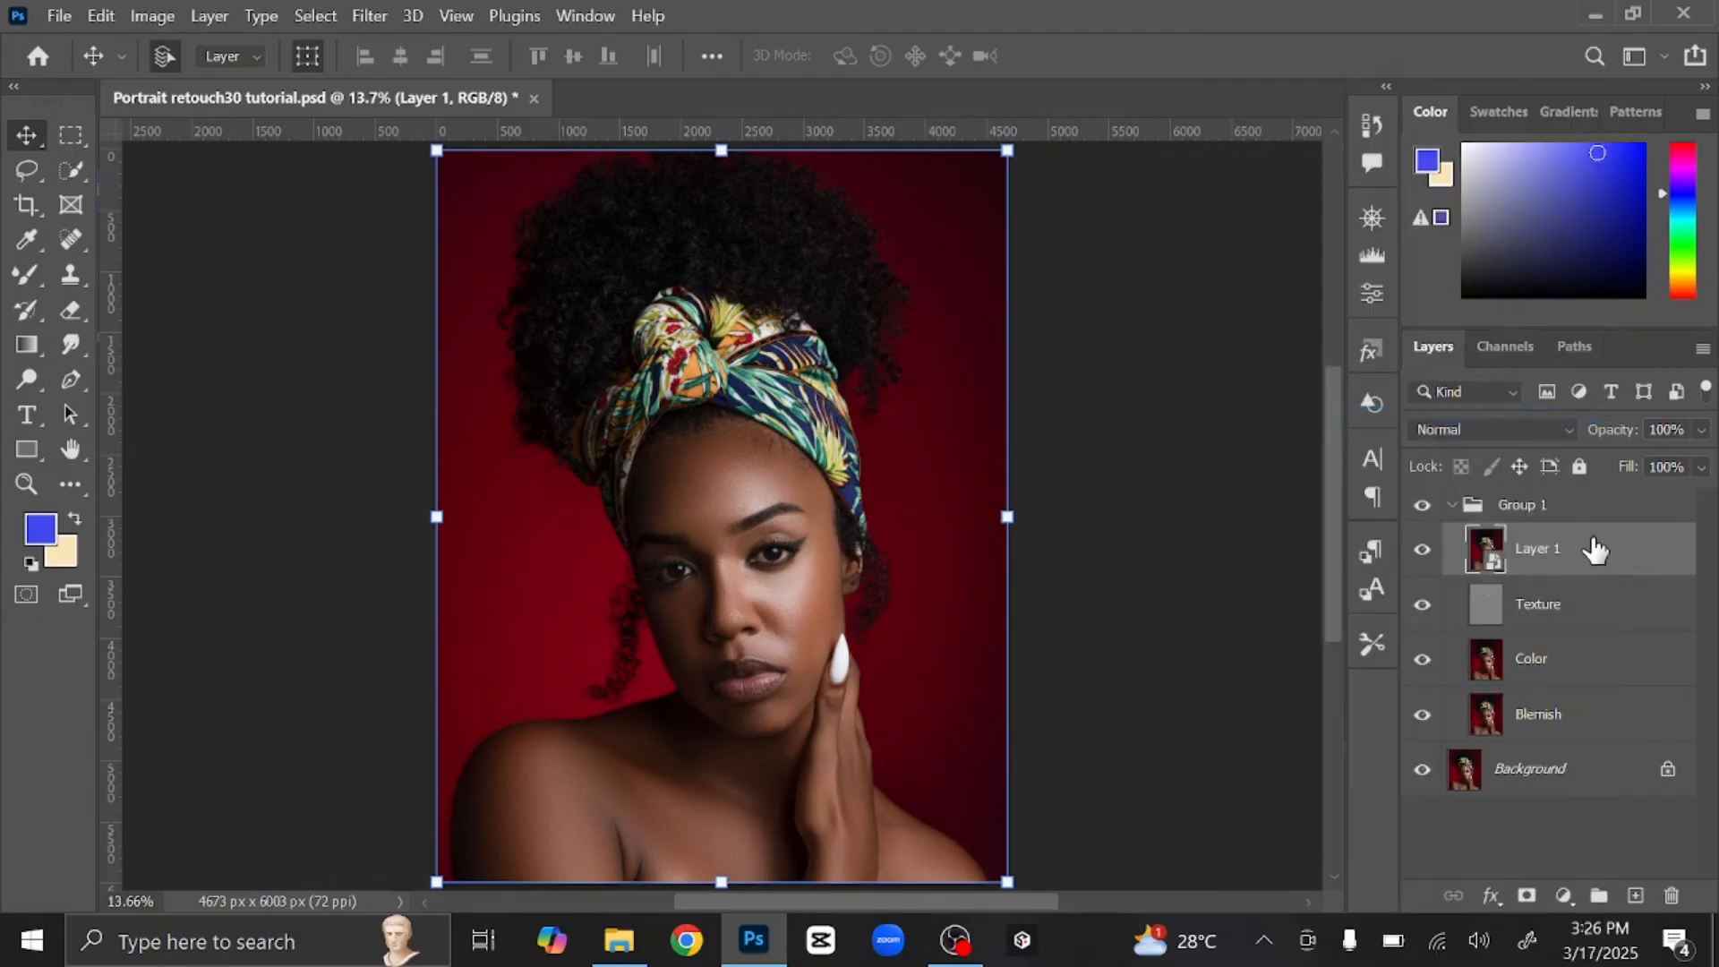
{"action": "left_click", "coordinate": [370, 15]}
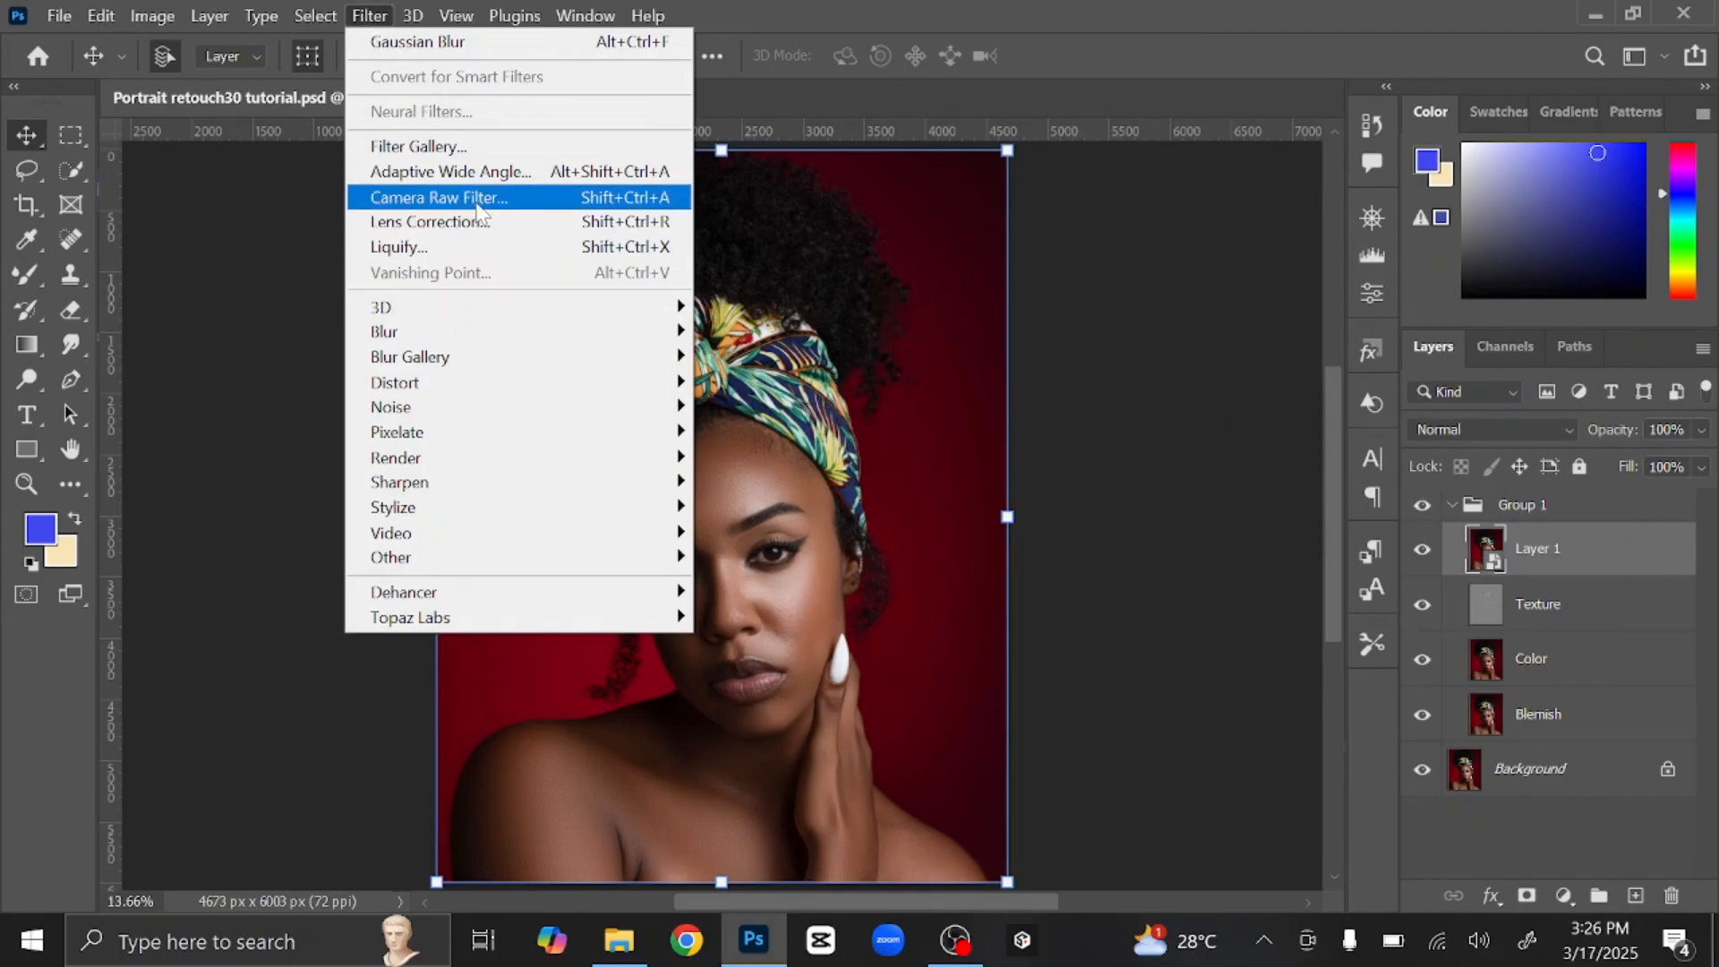
Step: In Camera Raw's Light panel, set Exposure +0.65, Contrast +7, Highlights +12, Shadows +22
{"action": "left_click", "coordinate": [477, 204]}
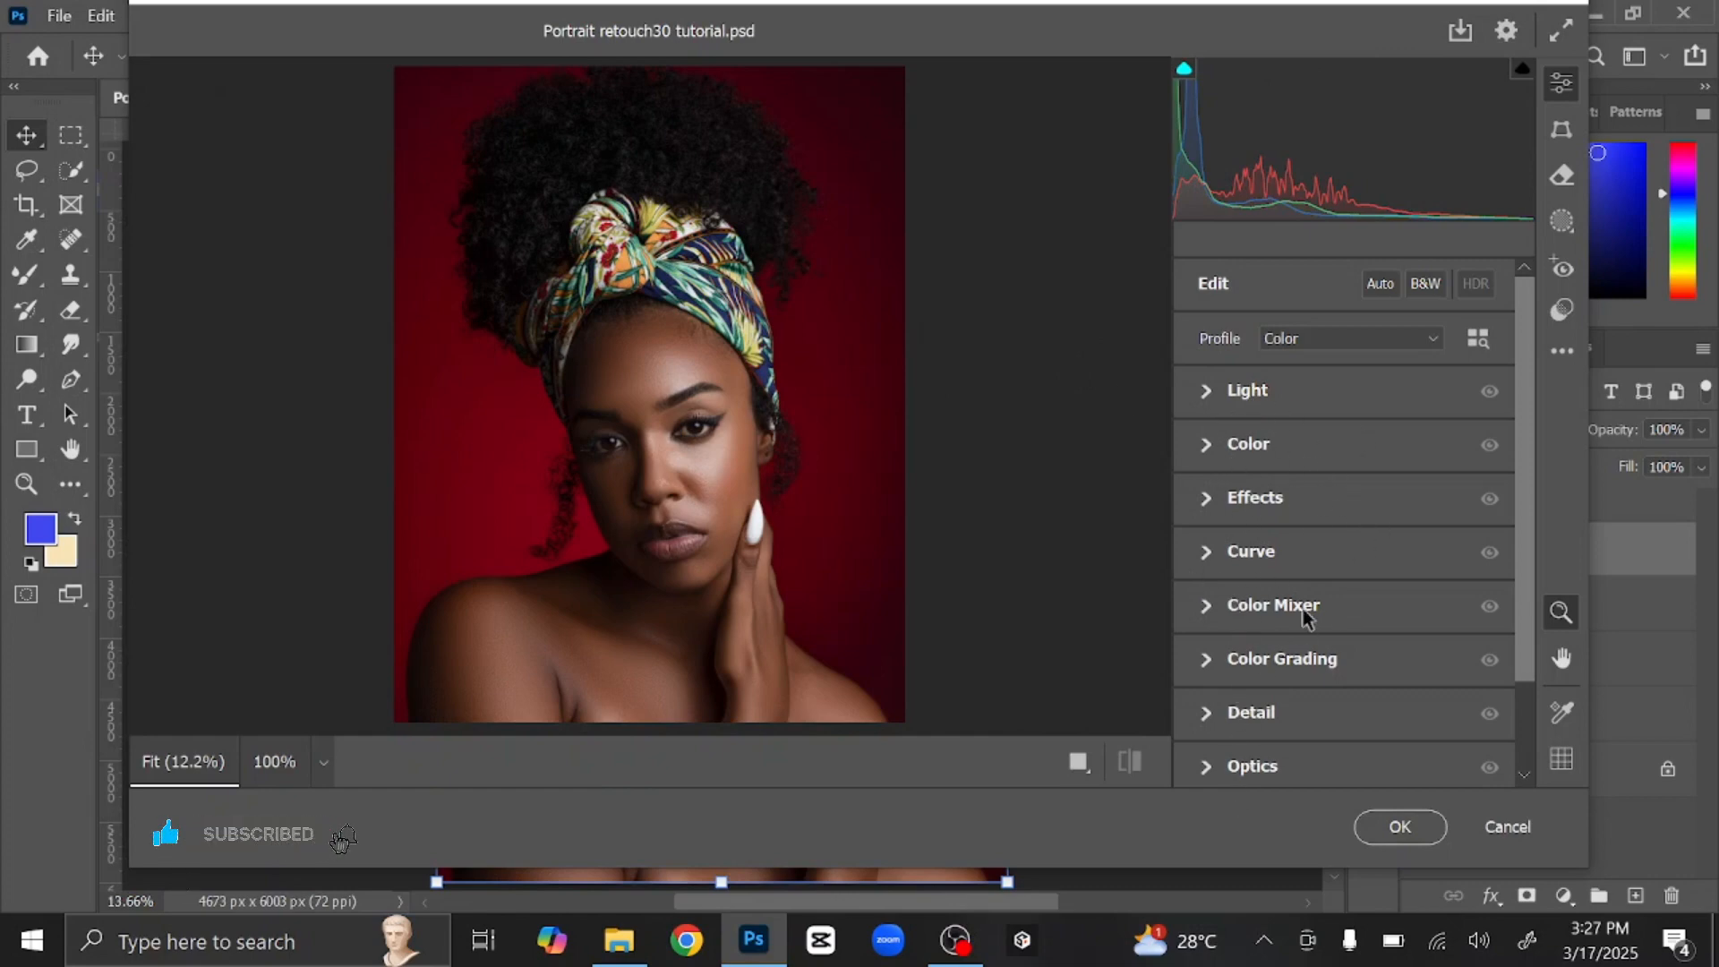
{"action": "scroll", "coordinate": [1249, 681], "scroll_direction": "down", "scroll_amount": 2}
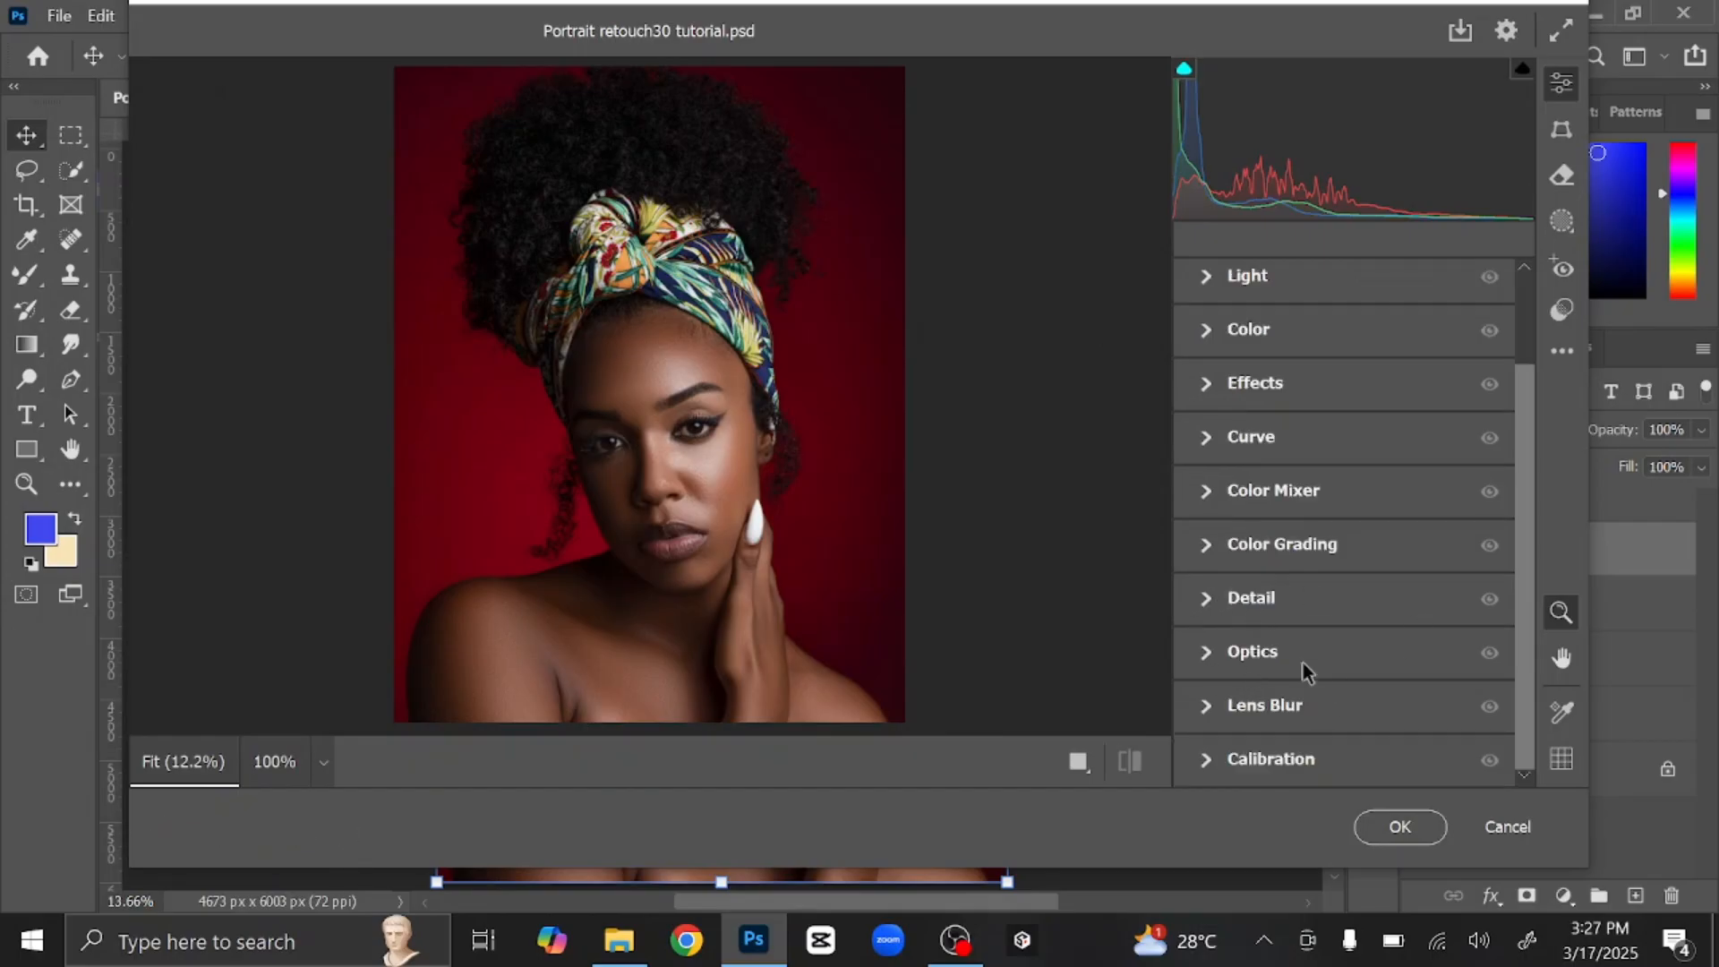
{"action": "scroll", "coordinate": [1302, 635], "scroll_direction": "up", "scroll_amount": 2}
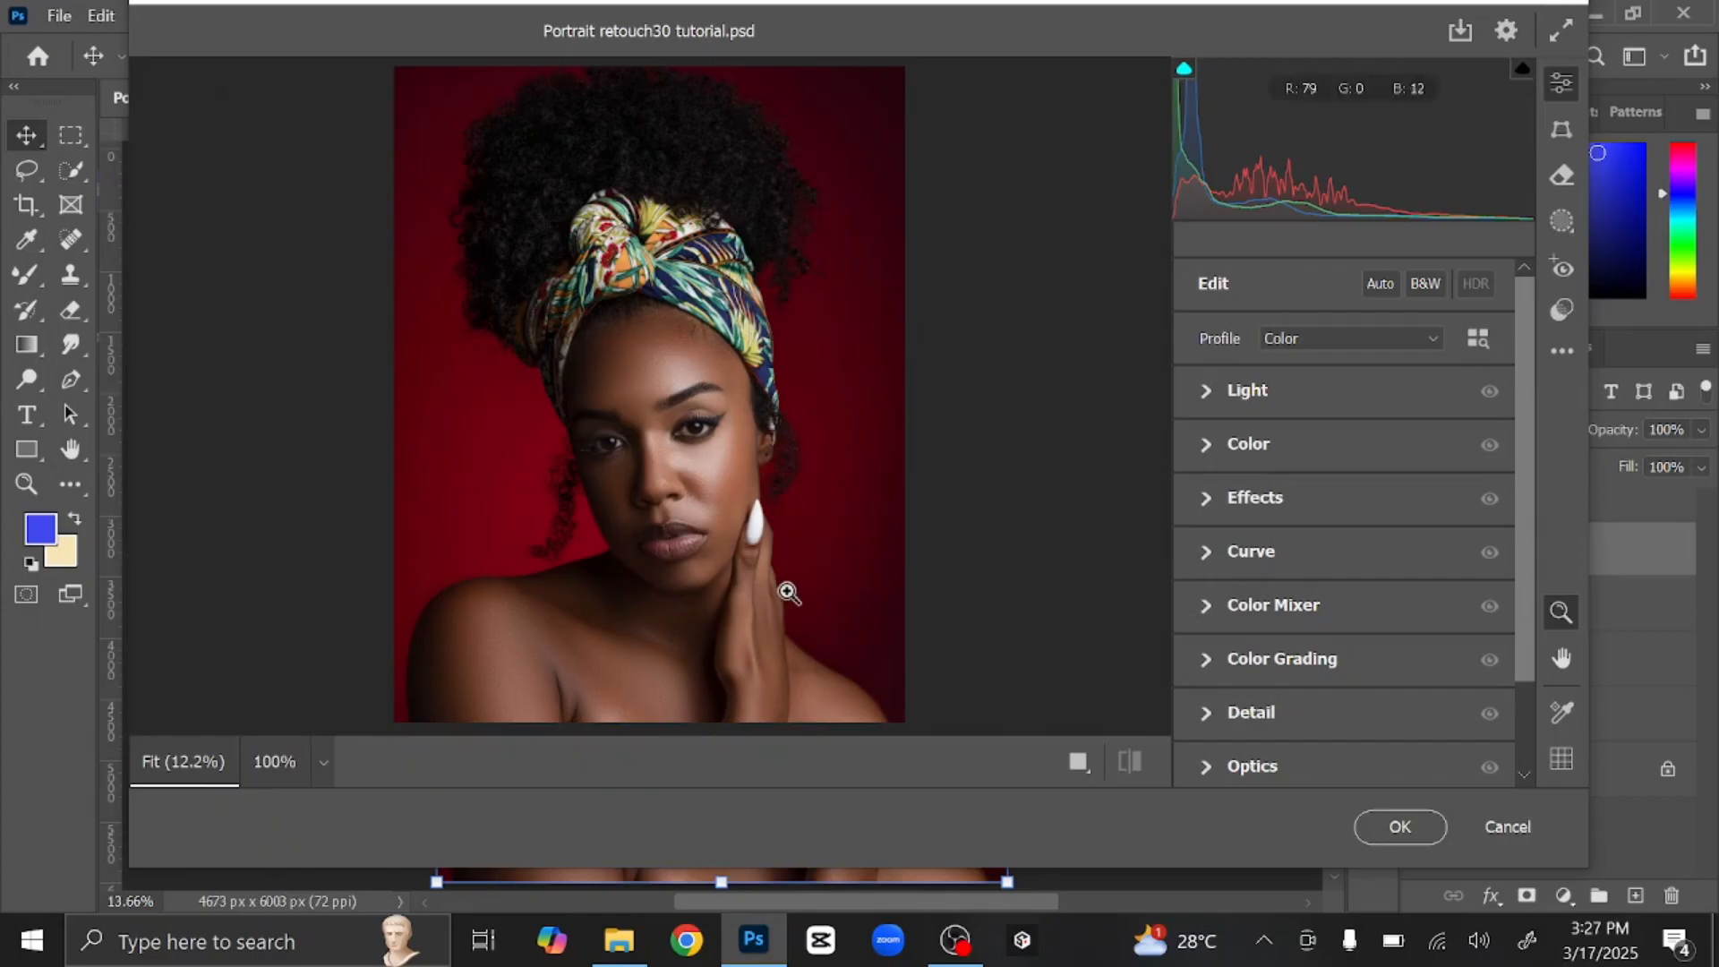
{"action": "left_click", "coordinate": [1210, 390]}
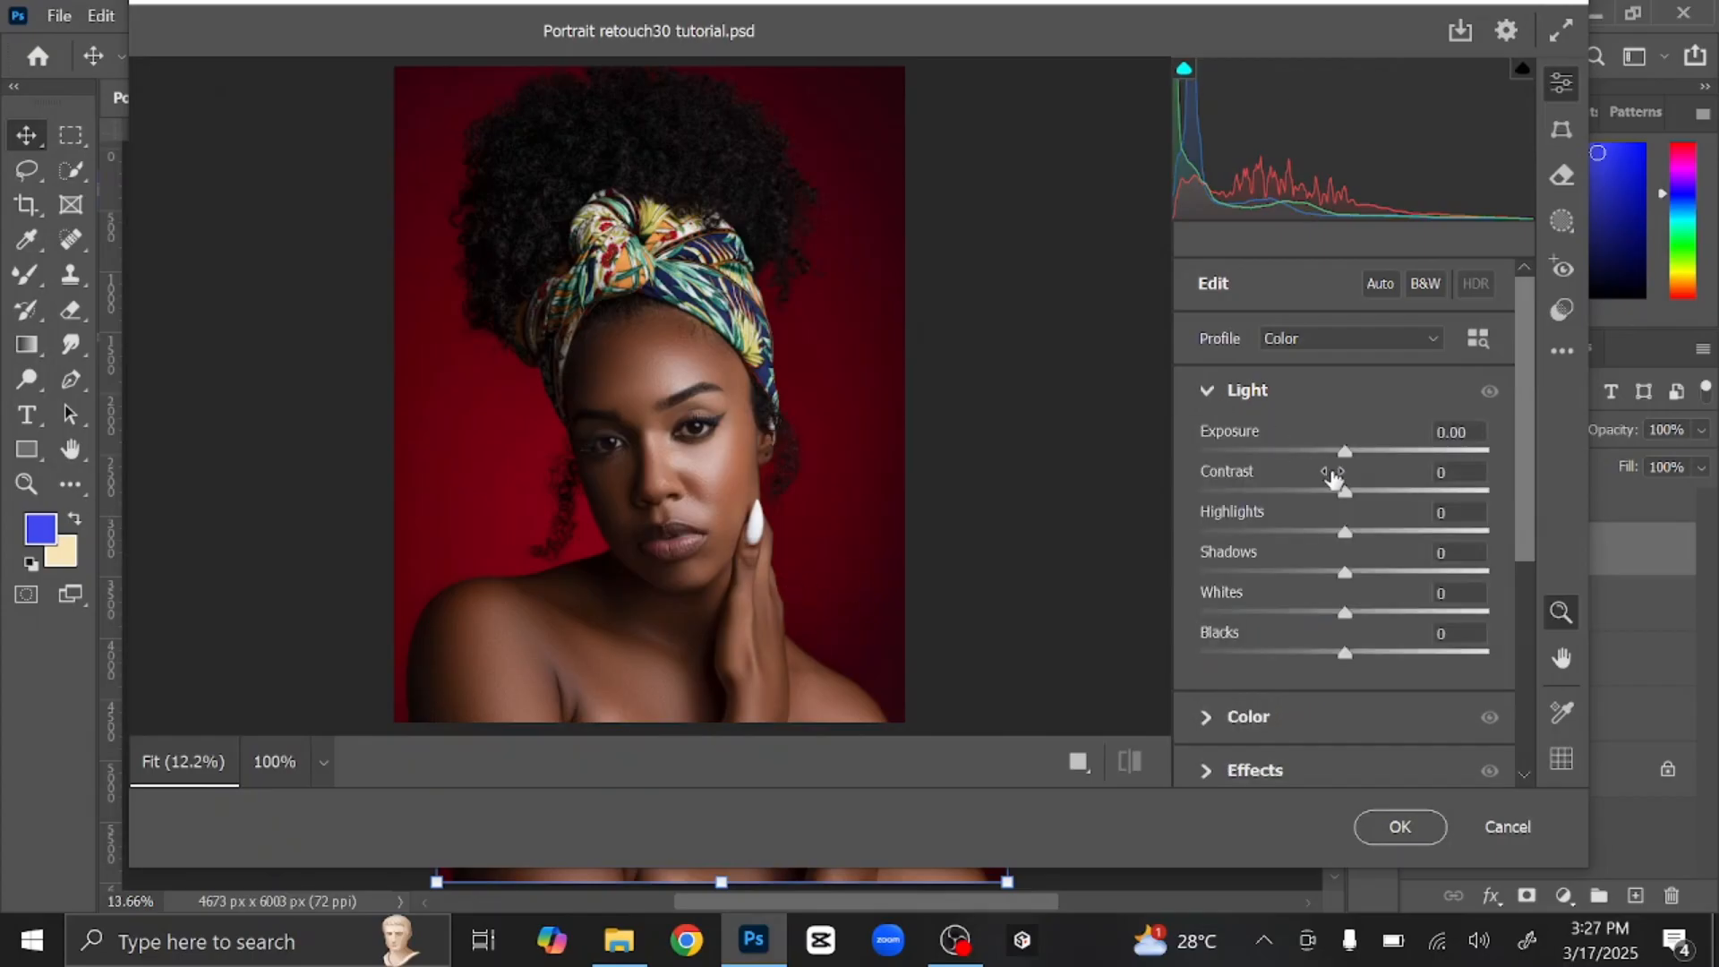
{"action": "left_click_drag", "start_coordinate": [1347, 451], "coordinate": [1361, 453]}
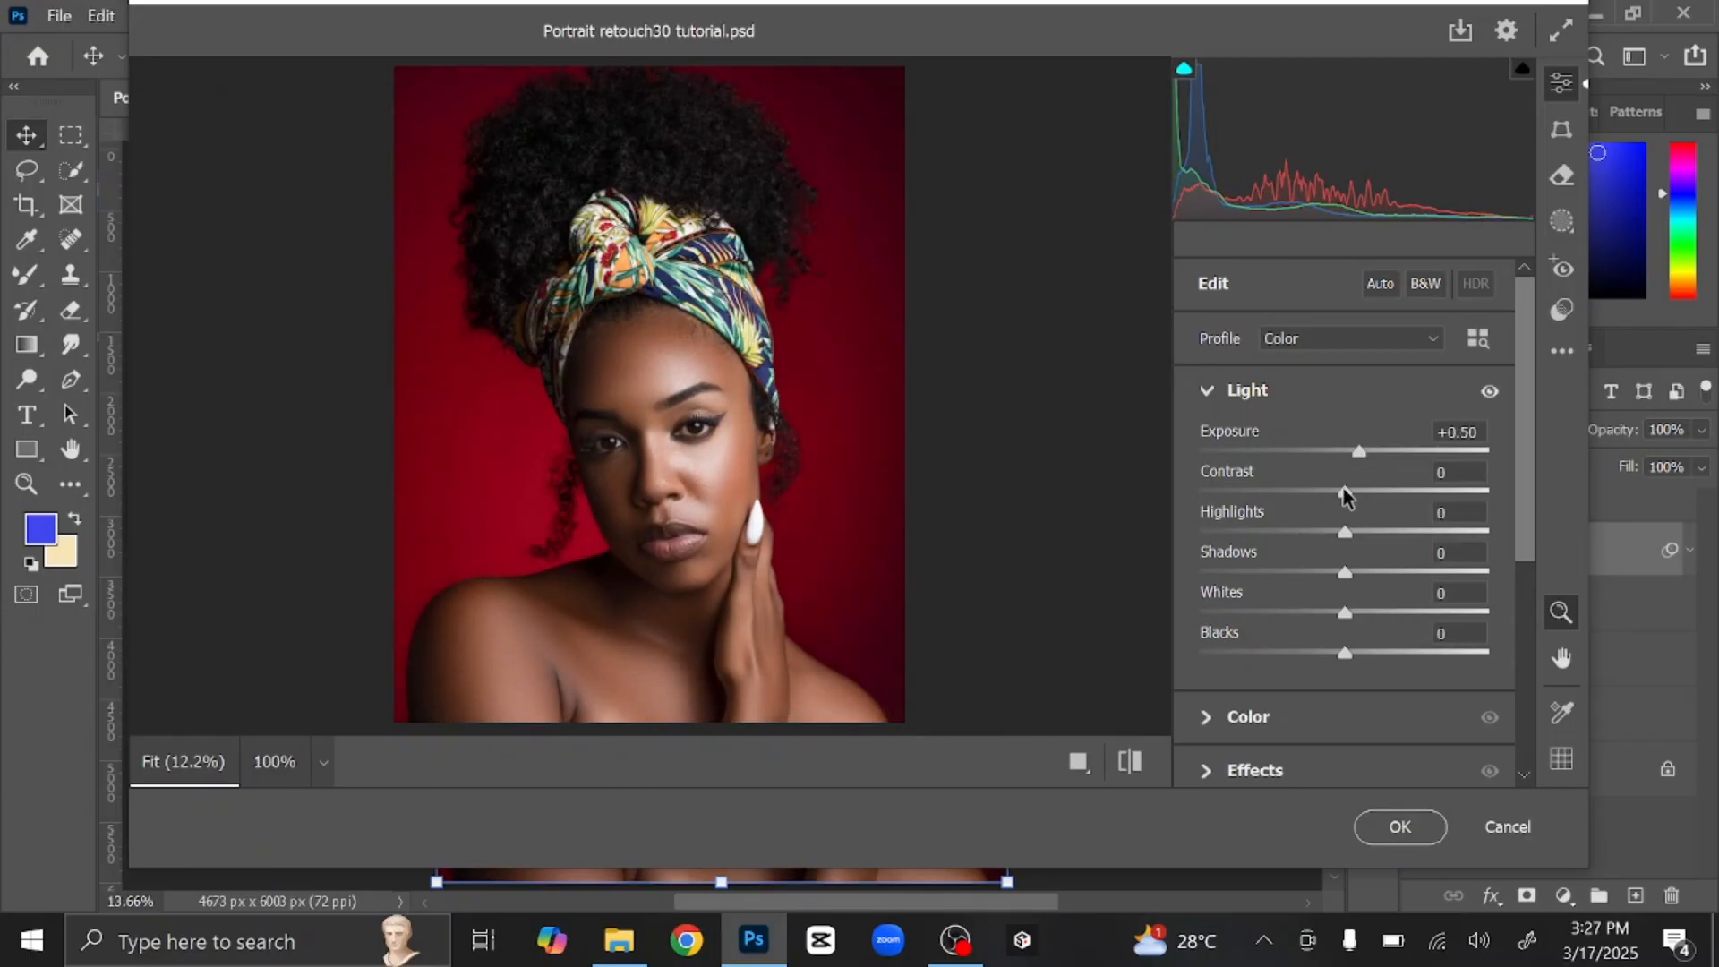
{"action": "left_click_drag", "start_coordinate": [1347, 487], "coordinate": [1362, 457]}
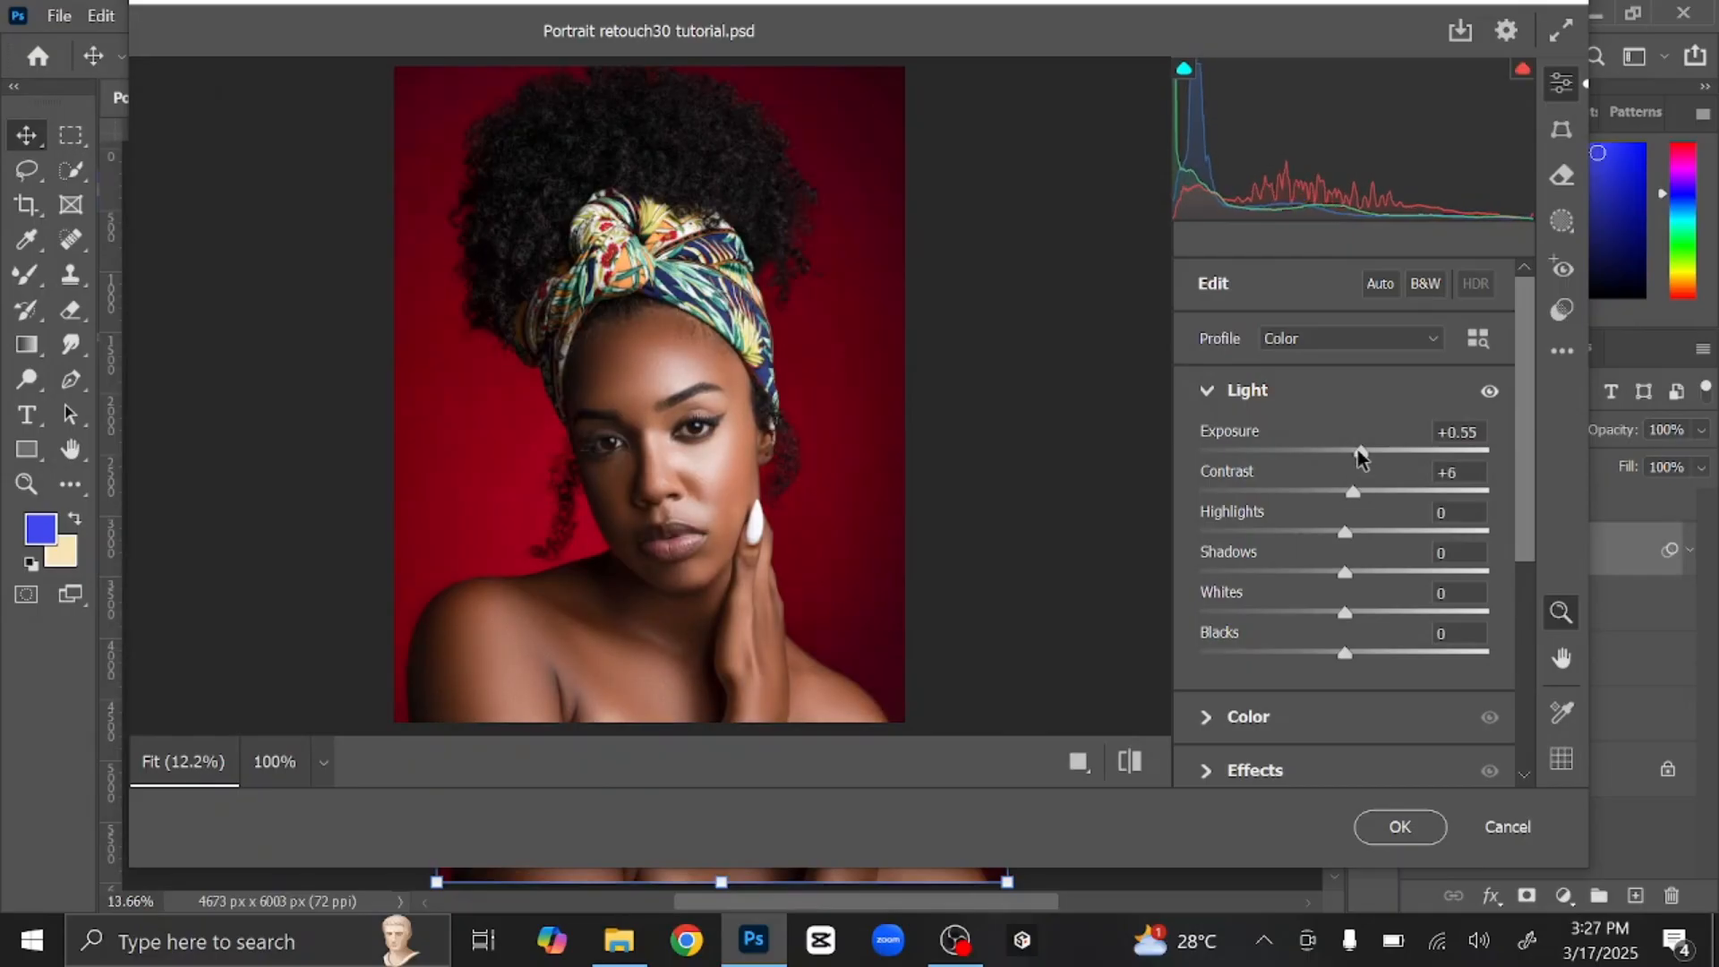
{"action": "left_click_drag", "start_coordinate": [1354, 489], "coordinate": [1384, 577]}
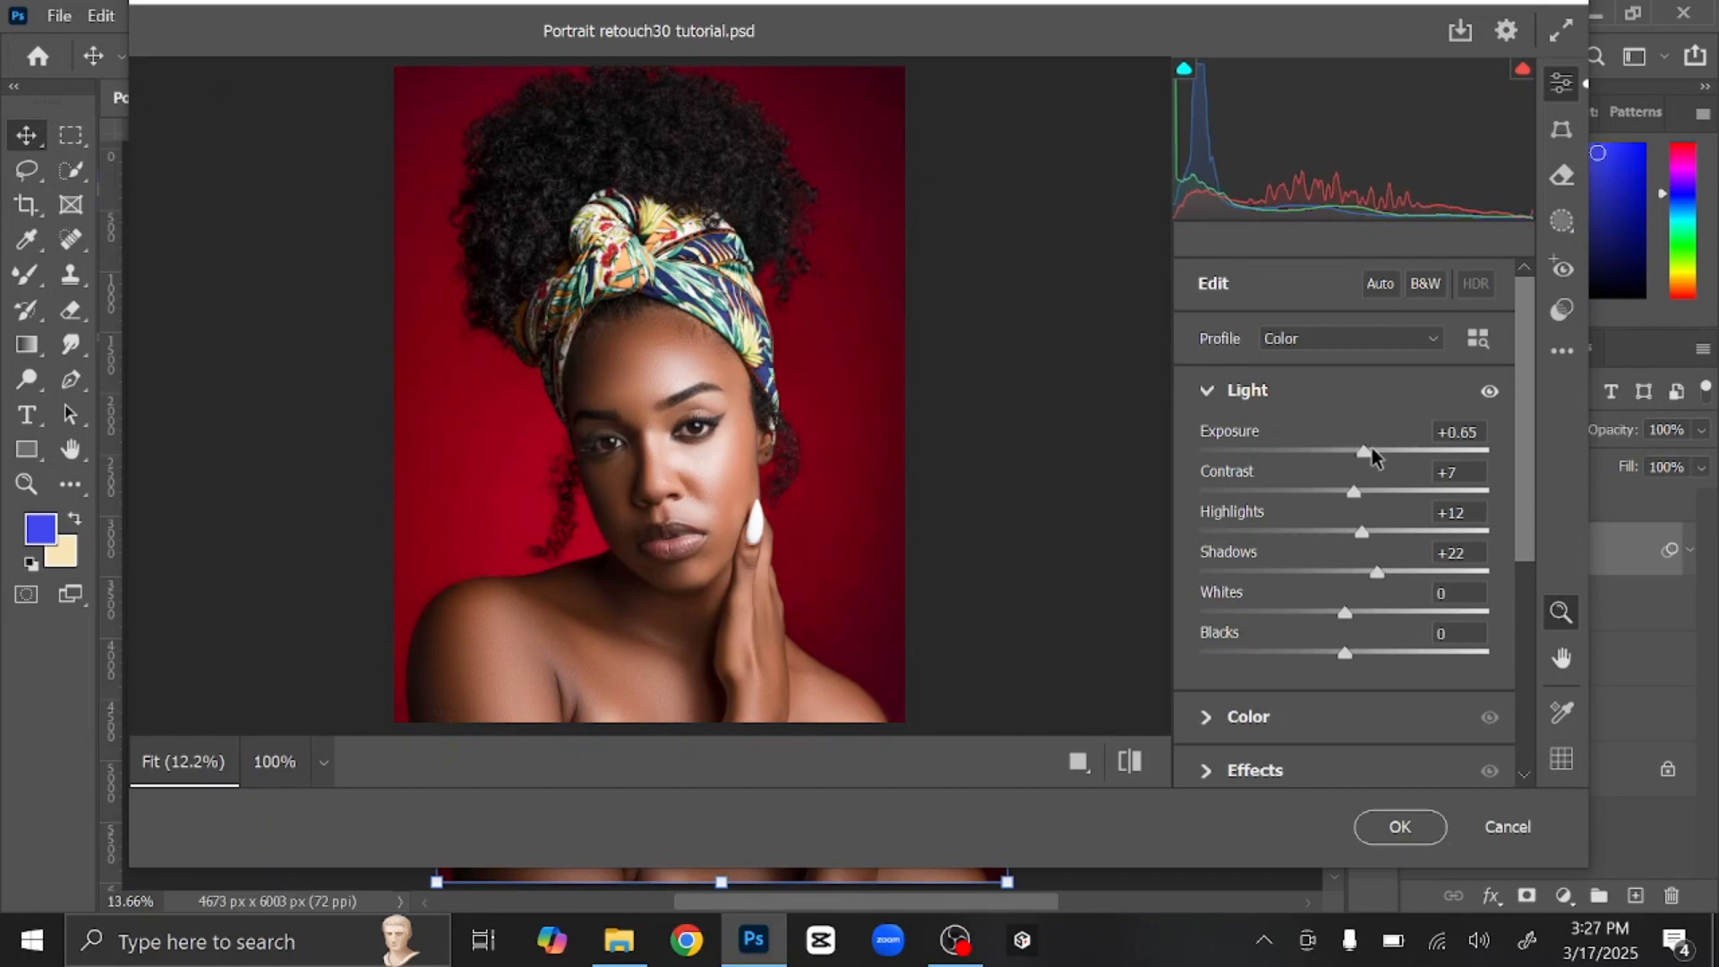
{"action": "left_click_drag", "start_coordinate": [1365, 451], "coordinate": [1361, 452]}
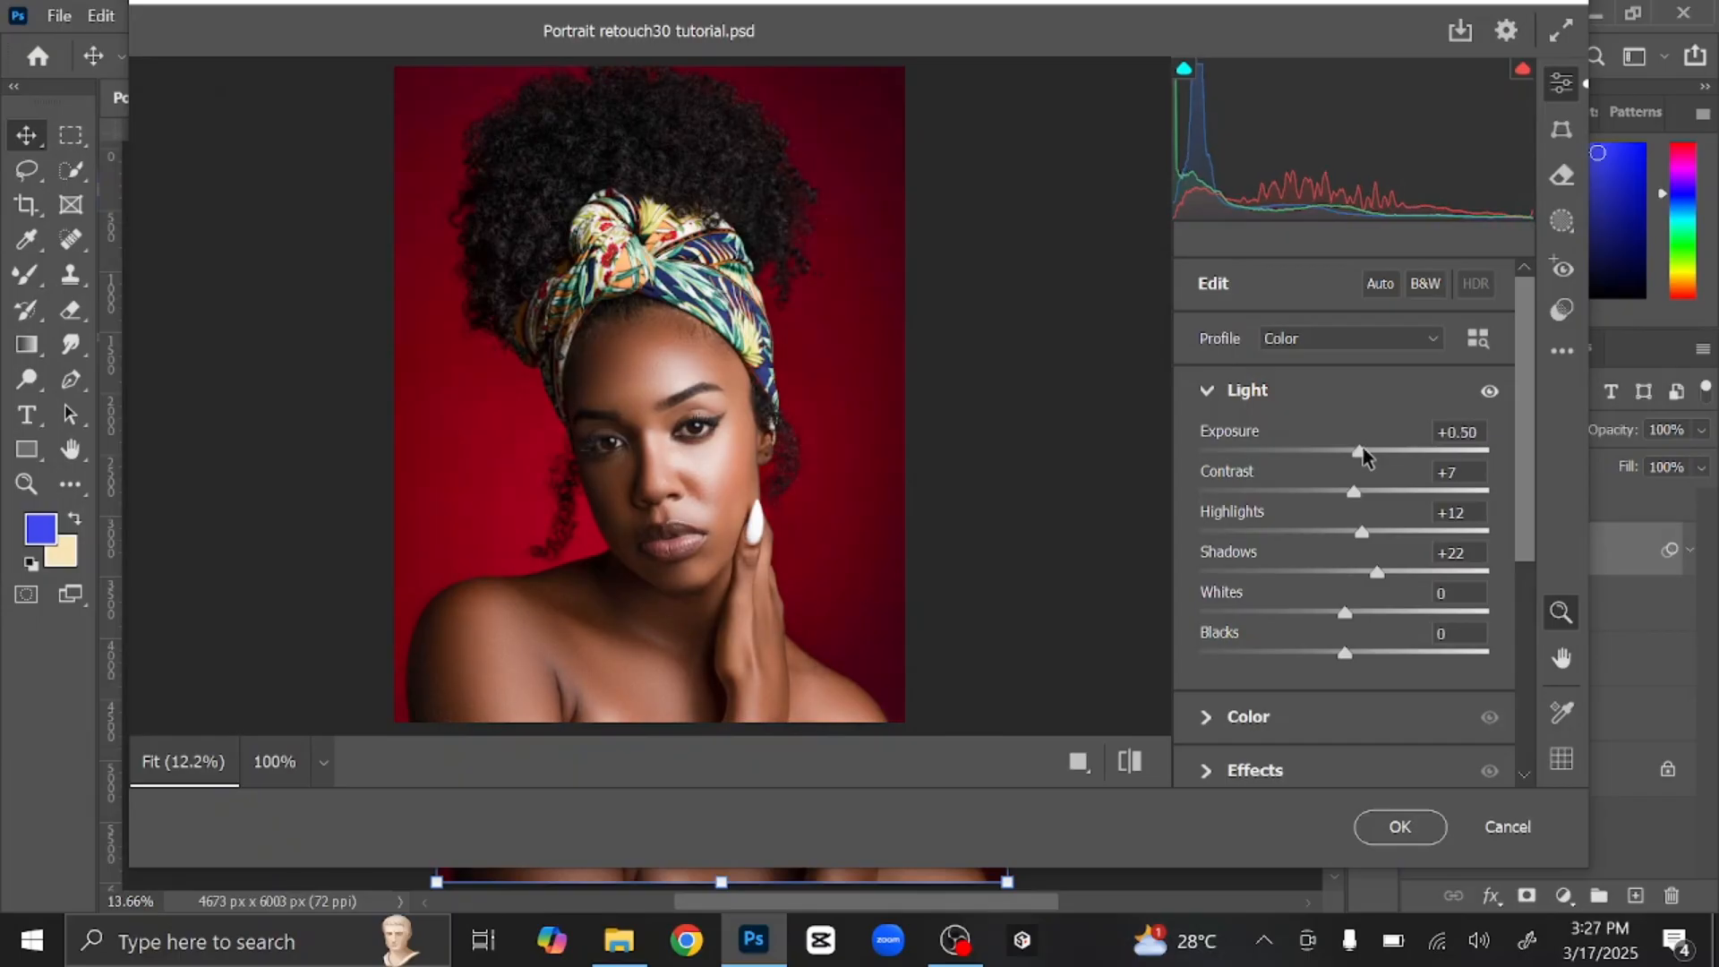
Step: In Camera Raw's Color panel, raise Vibrance to +17, leaving Temperature, Tint and Saturation at 0
{"action": "left_click", "coordinate": [1207, 392]}
{"action": "left_click", "coordinate": [1207, 445]}
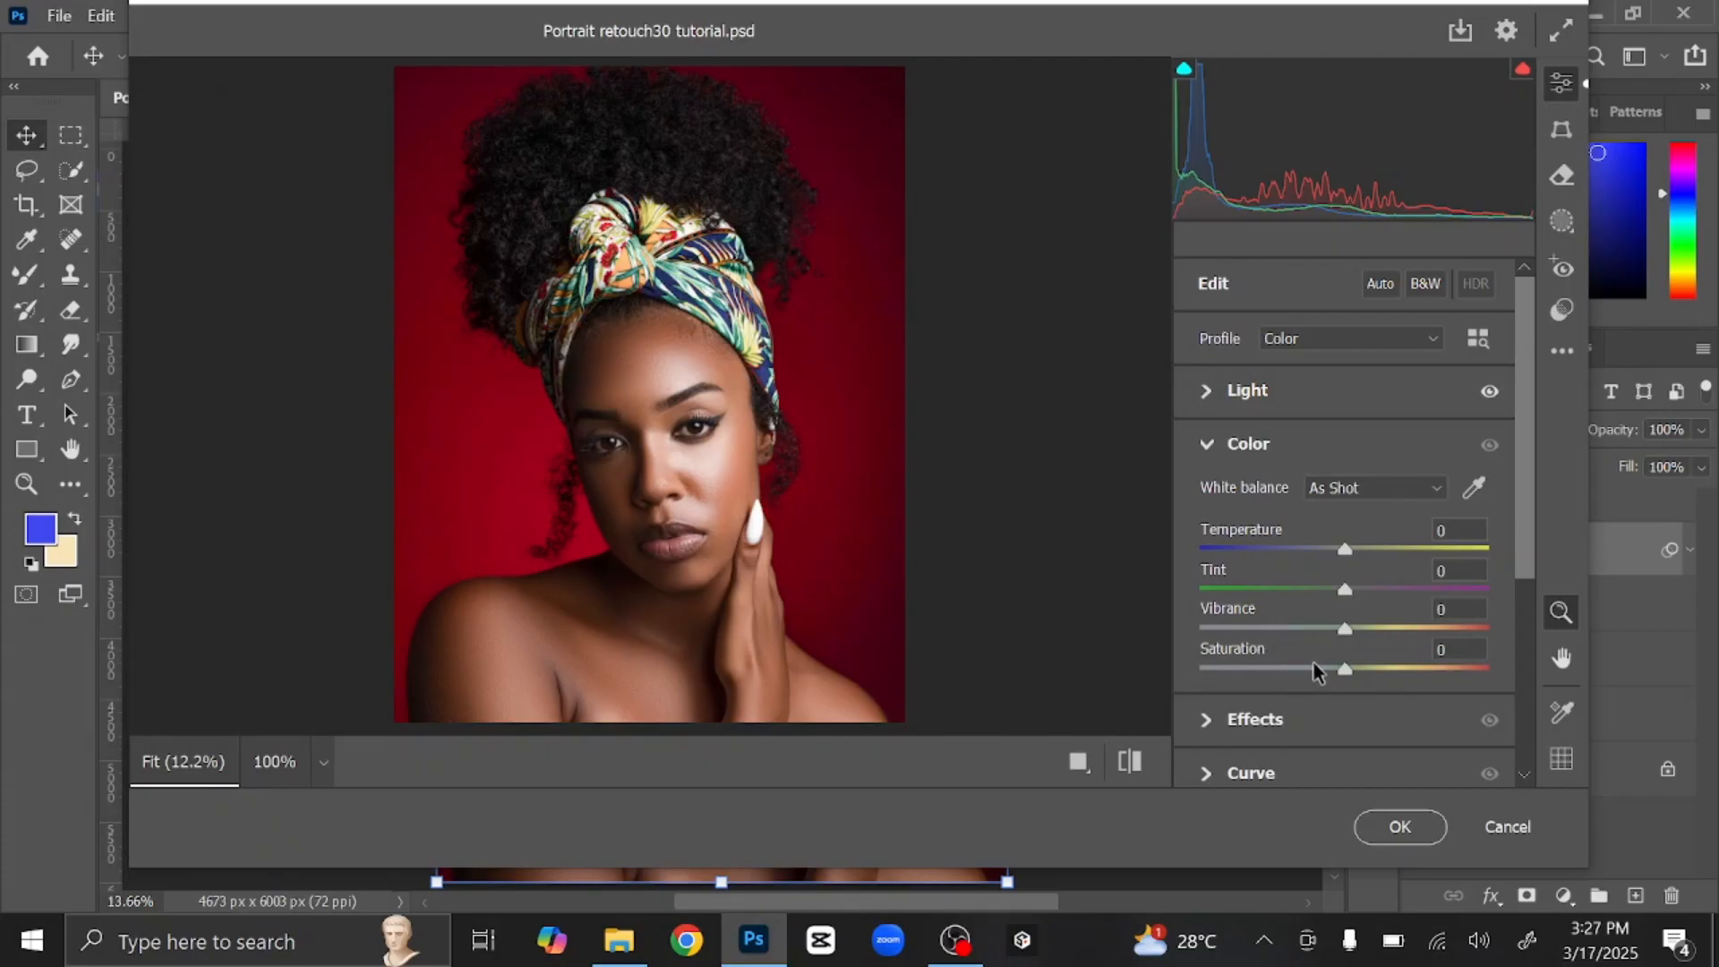
{"action": "left_click_drag", "start_coordinate": [1350, 629], "coordinate": [1375, 629]}
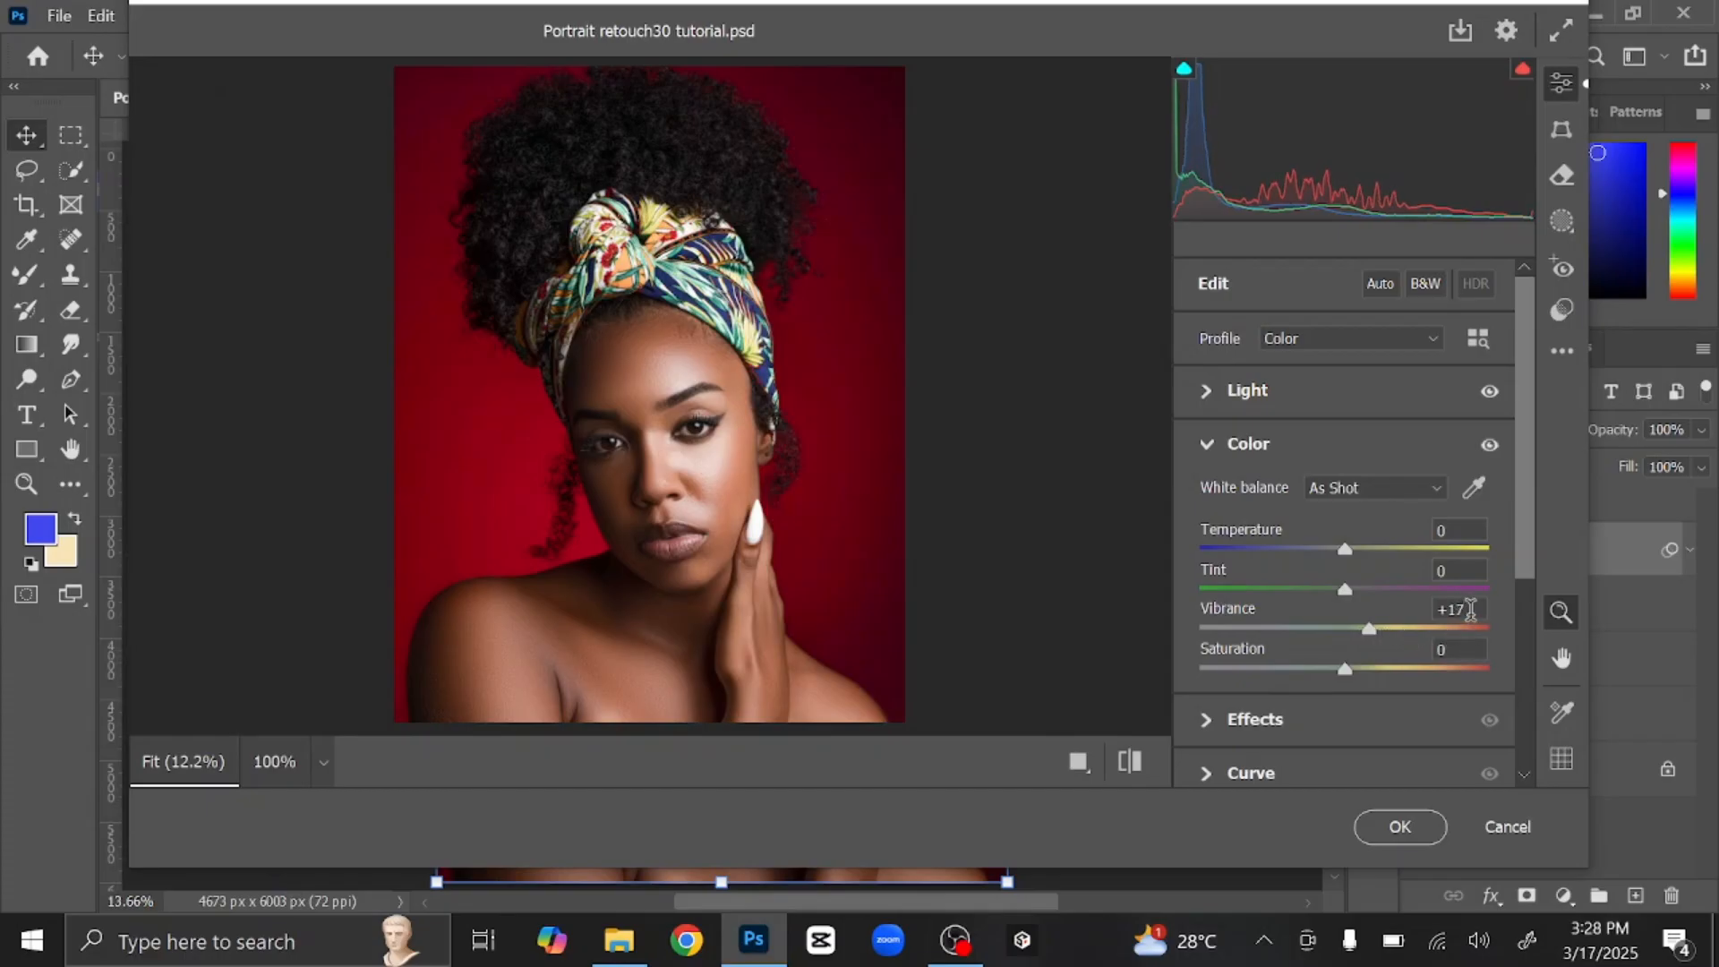
{"action": "left_click", "coordinate": [1211, 455]}
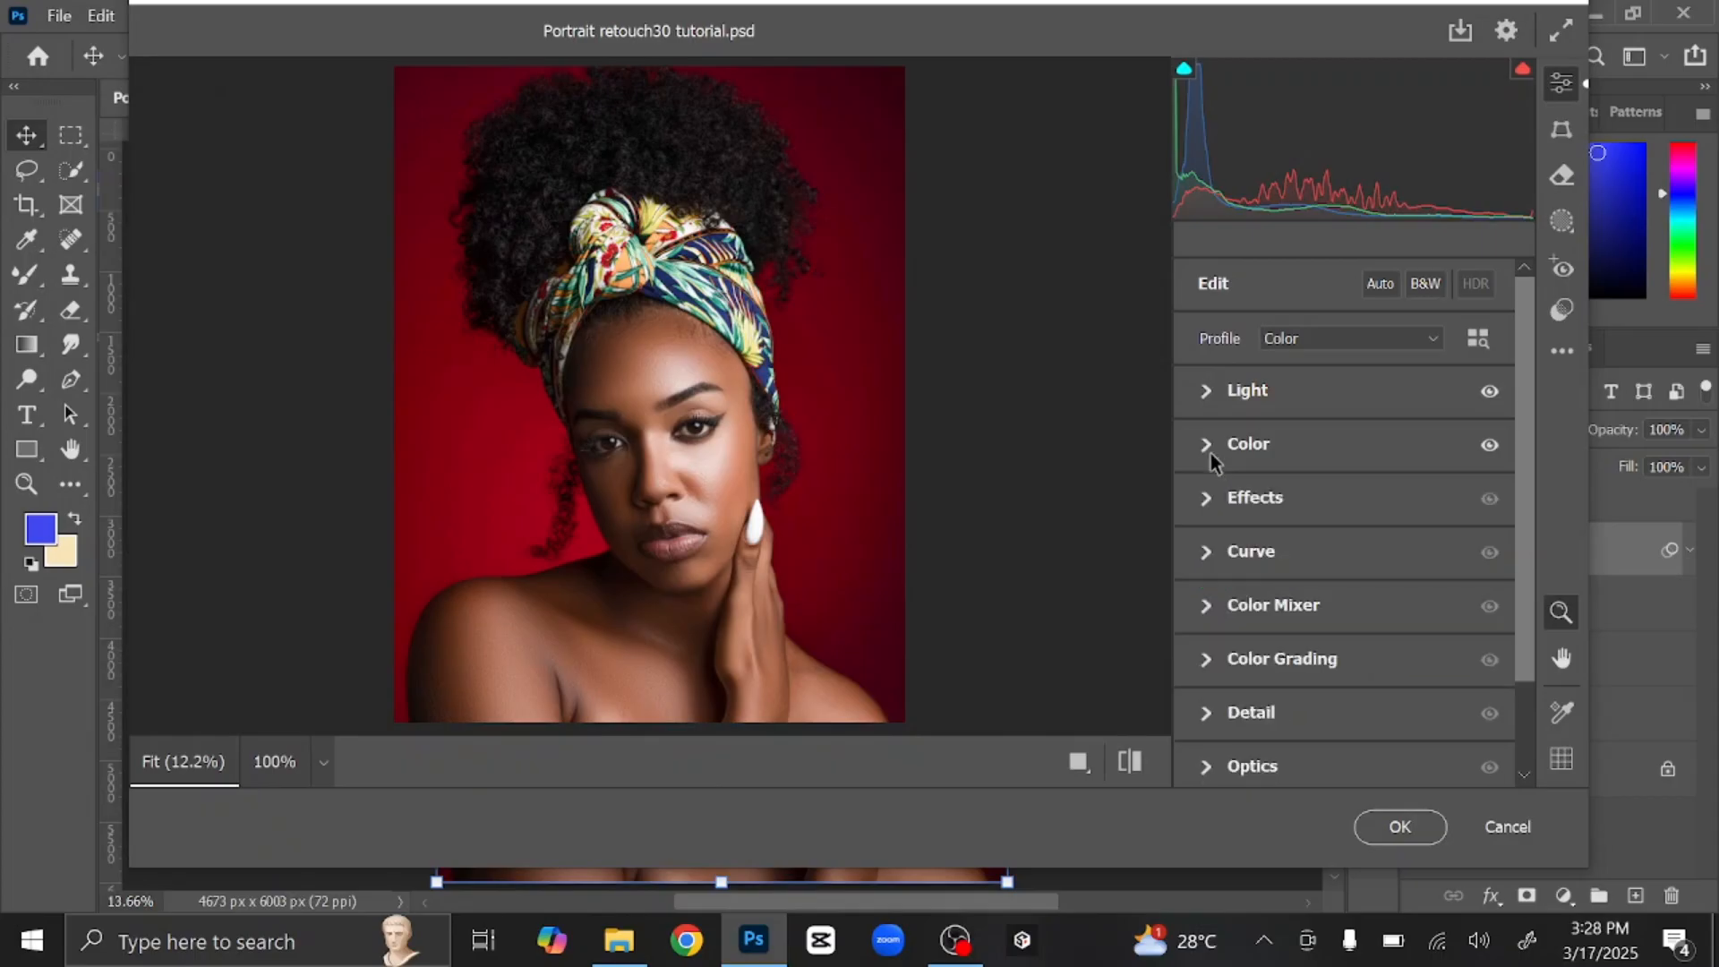
Step: Raise Texture in the Effects panel to bring out skin detail
{"action": "left_click", "coordinate": [1206, 500]}
{"action": "left_click_drag", "start_coordinate": [1345, 561], "coordinate": [1363, 596]}
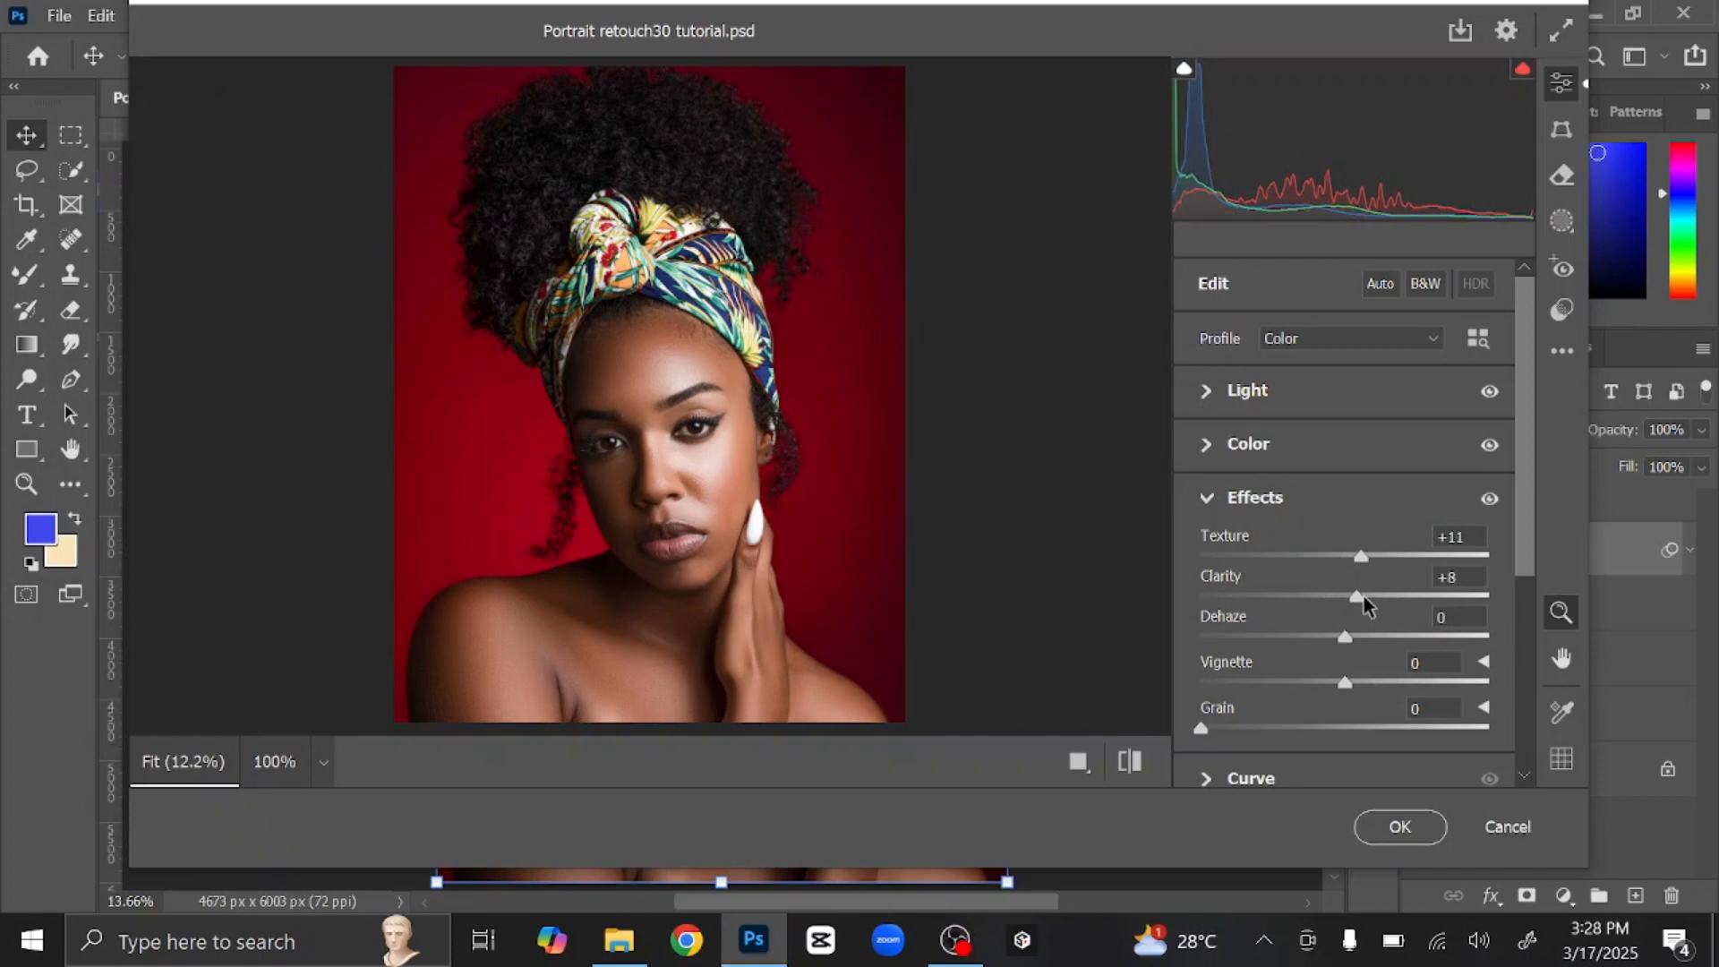
{"action": "left_click", "coordinate": [1206, 499]}
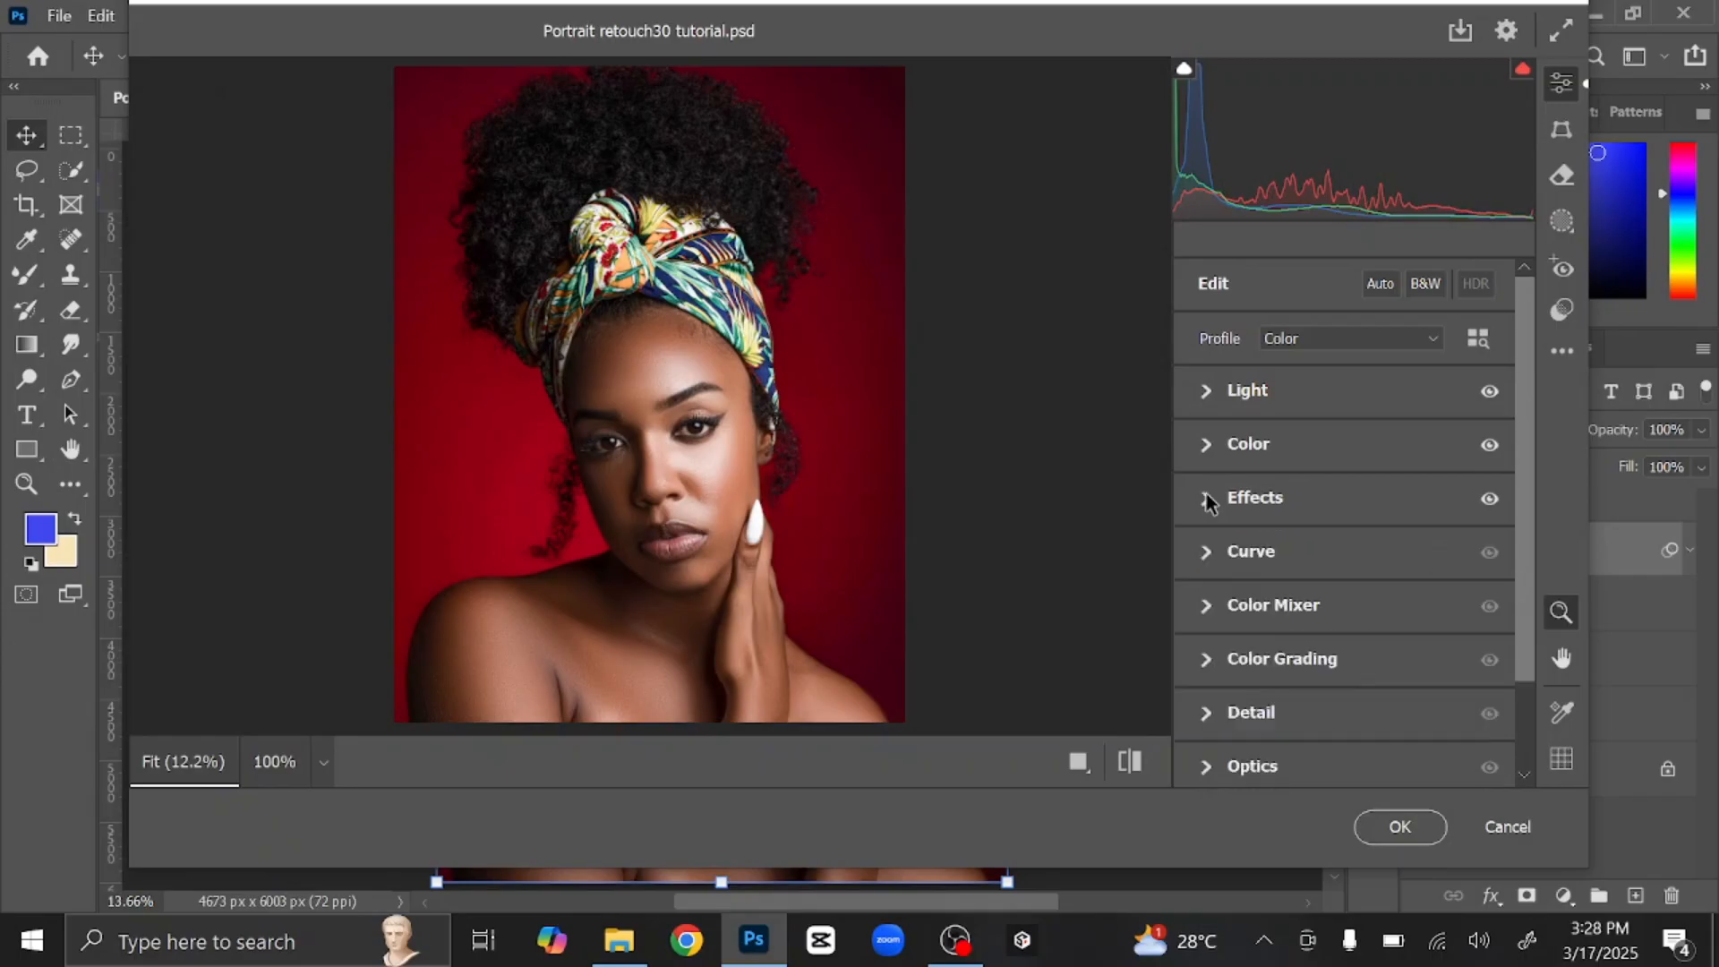
Step: Color-grade midtones to Hue 33, Saturation 24 and shadows to Hue 40, Saturation 23
{"action": "left_click", "coordinate": [1205, 665]}
{"action": "left_click_drag", "start_coordinate": [1344, 466], "coordinate": [1354, 458]}
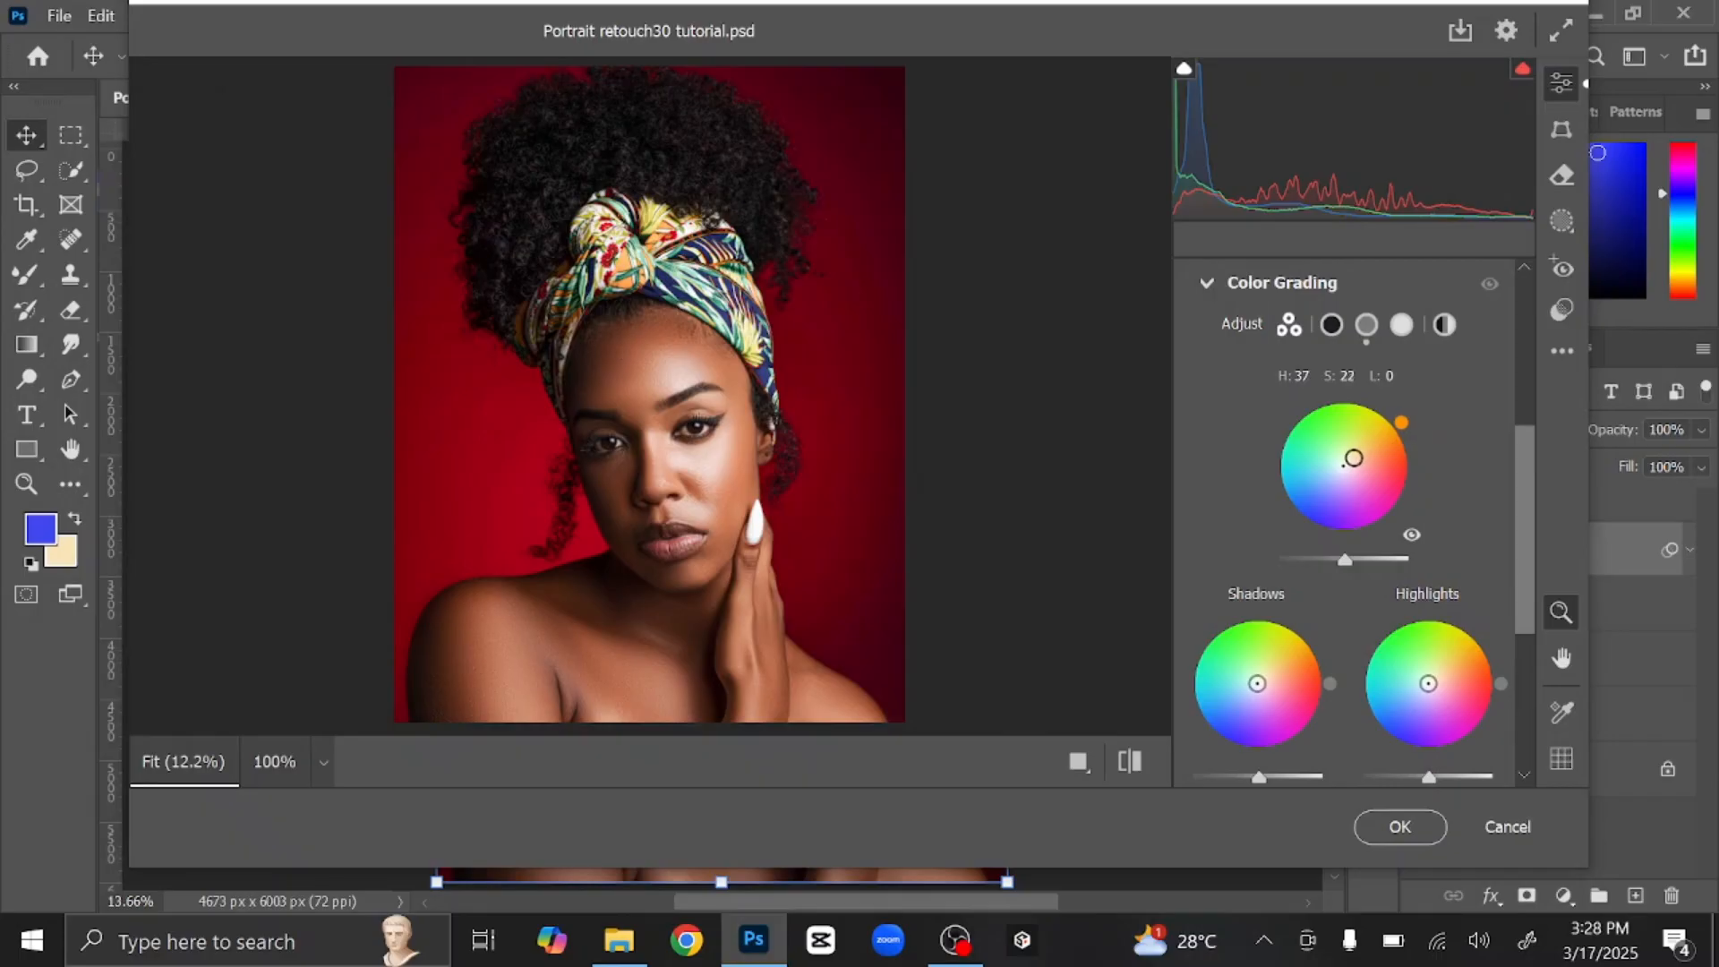
{"action": "left_click_drag", "start_coordinate": [1351, 459], "coordinate": [1348, 459]}
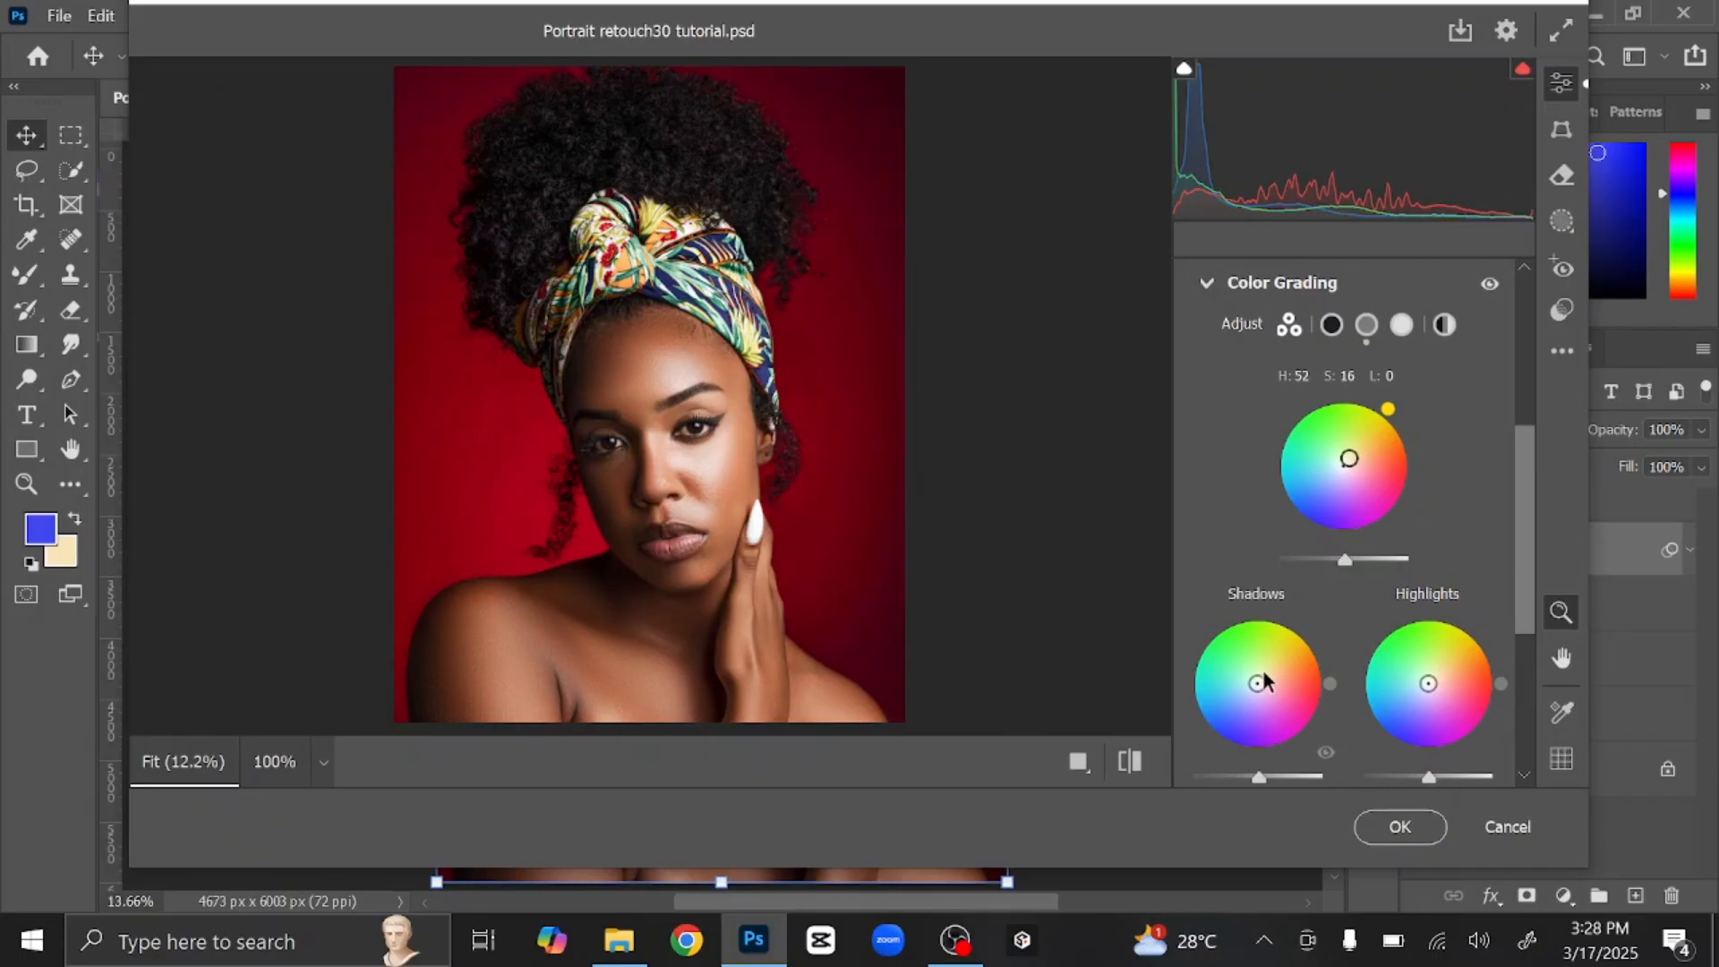
{"action": "left_click_drag", "start_coordinate": [1257, 683], "coordinate": [1305, 671]}
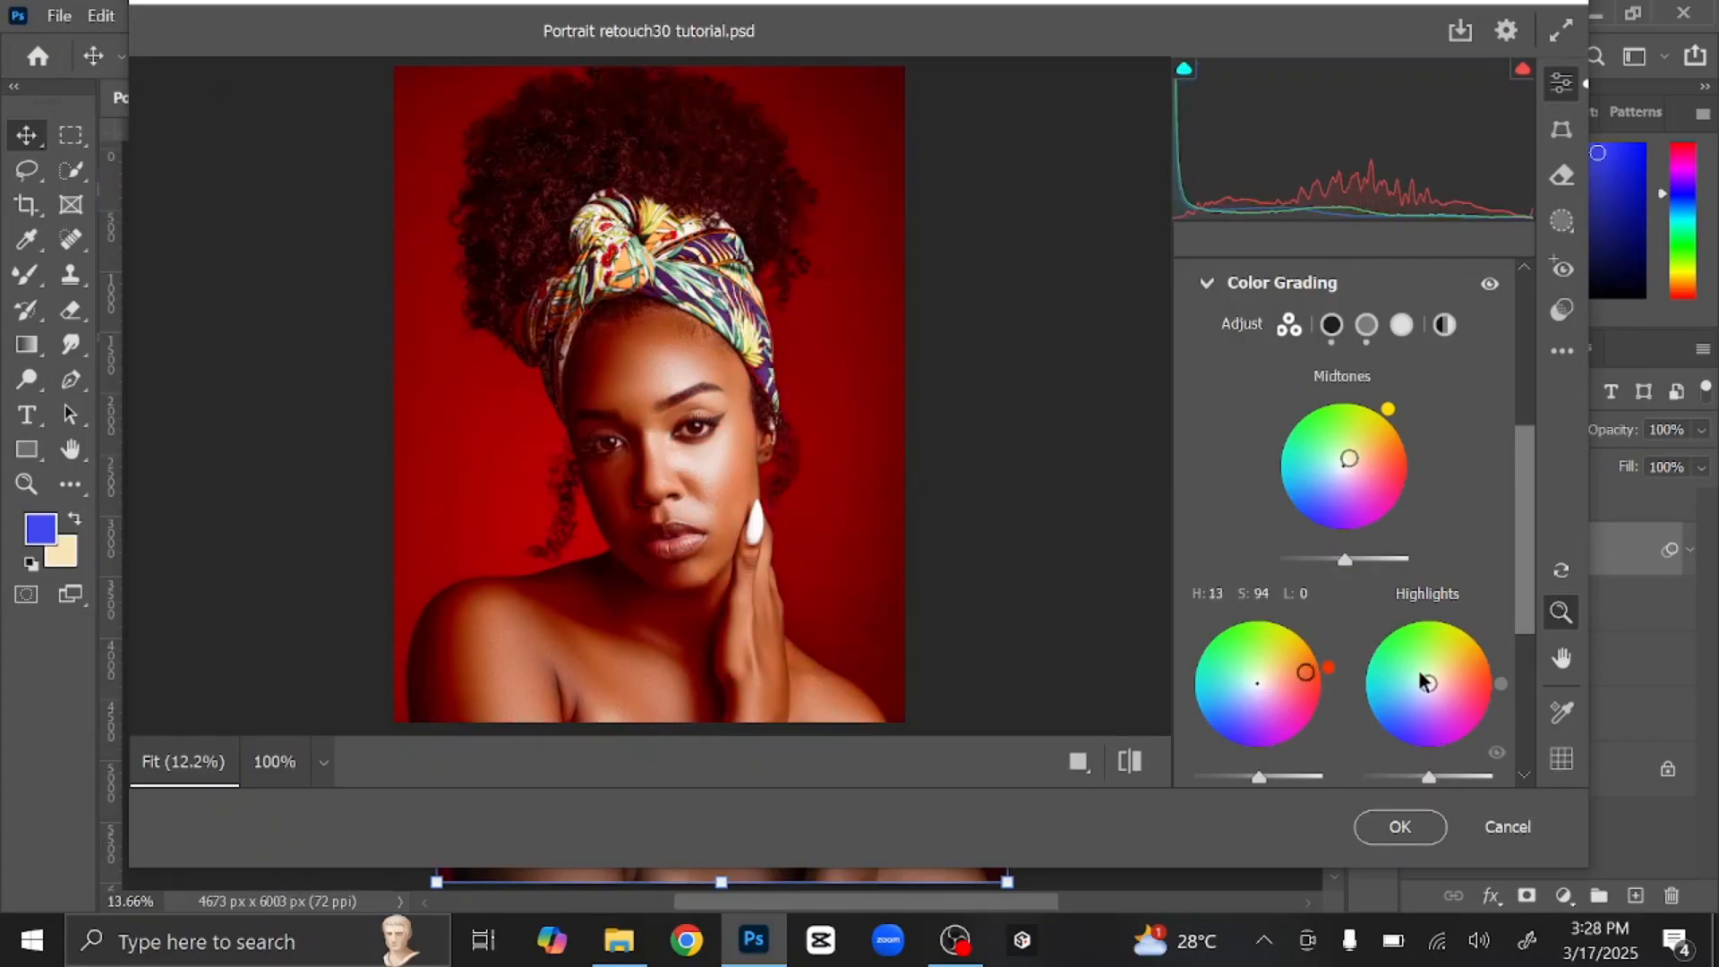
{"action": "left_click_drag", "start_coordinate": [1428, 683], "coordinate": [1435, 679]}
{"action": "mouse_move", "coordinate": [1308, 677]}
{"action": "left_mouse_down"}
{"action": "mouse_move", "coordinate": [1257, 683]}
{"action": "mouse_move", "coordinate": [1268, 675]}
{"action": "left_mouse_up"}
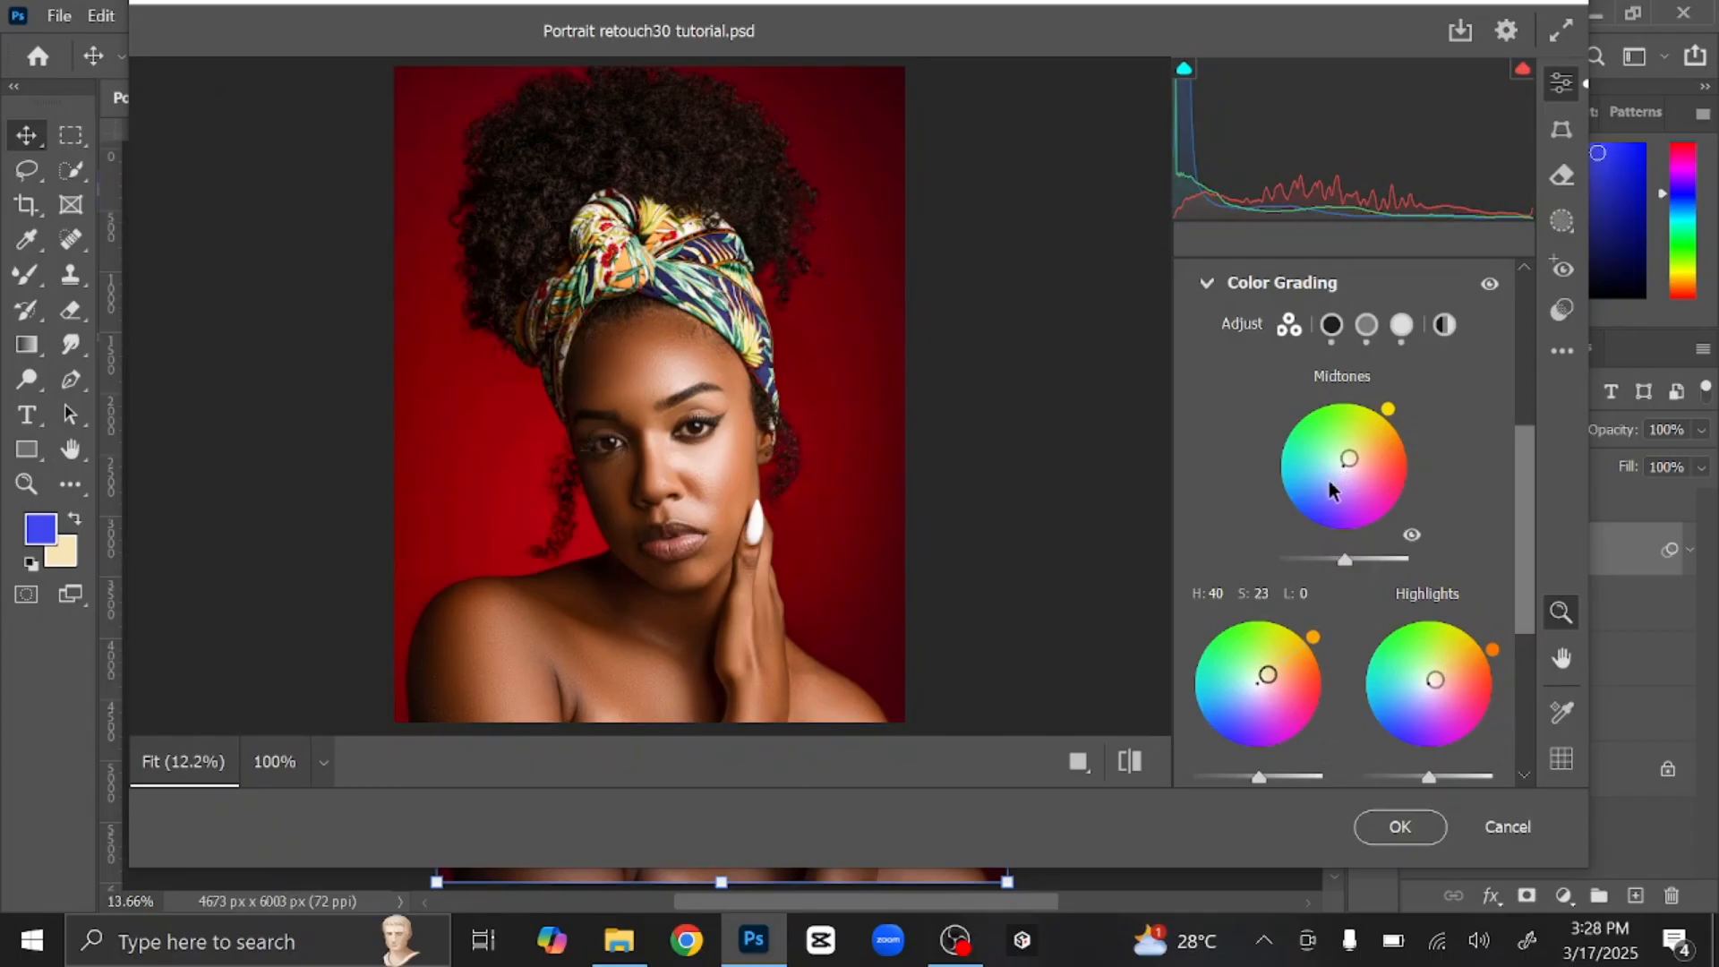
{"action": "left_click_drag", "start_coordinate": [1341, 467], "coordinate": [1355, 458]}
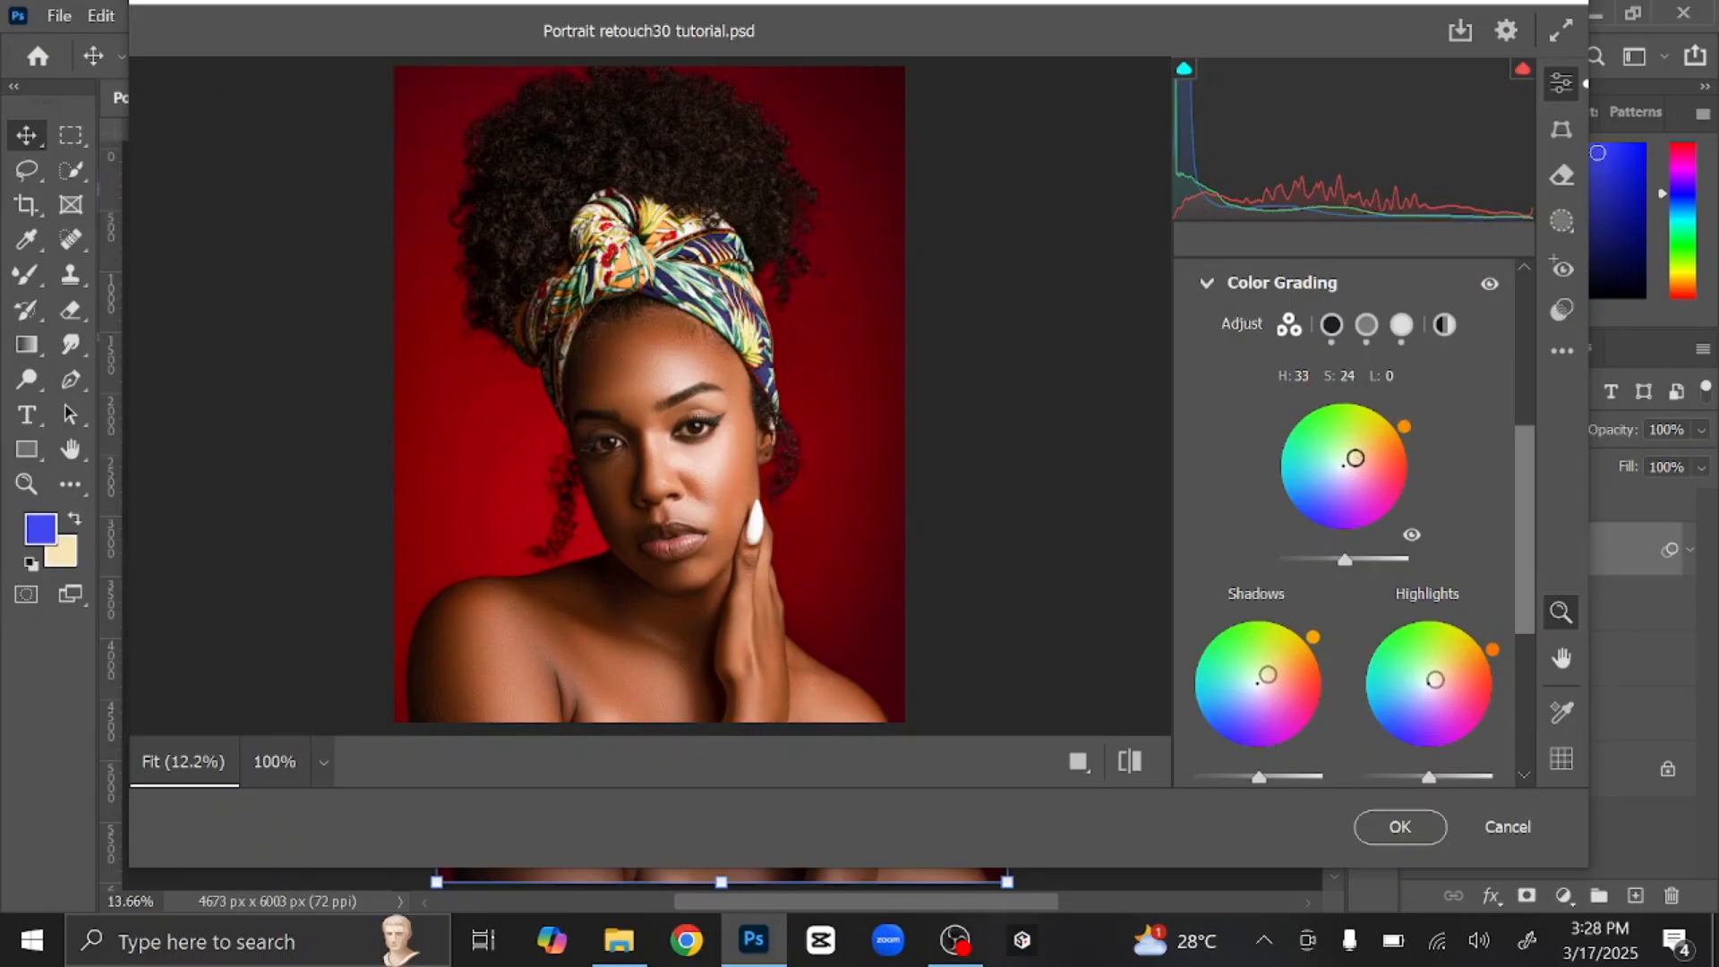
Step: Add light noise reduction and set Calibration Blue Primary Saturation to +15
{"action": "left_click", "coordinate": [1209, 293]}
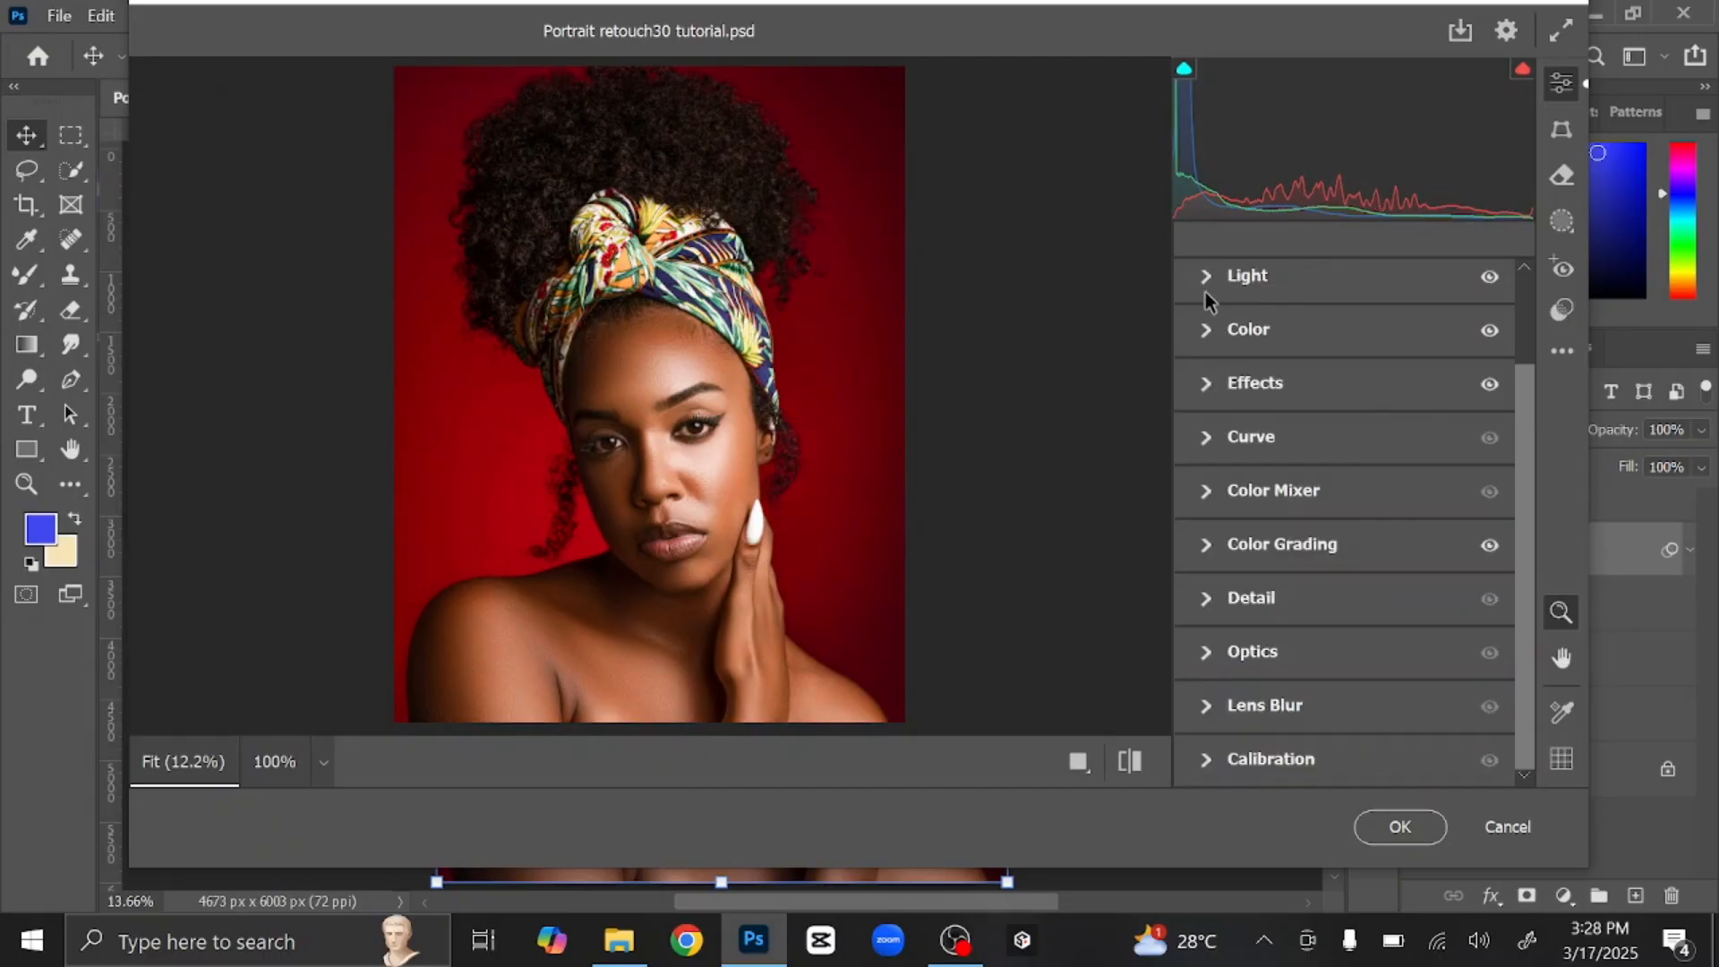
{"action": "left_click", "coordinate": [1210, 597]}
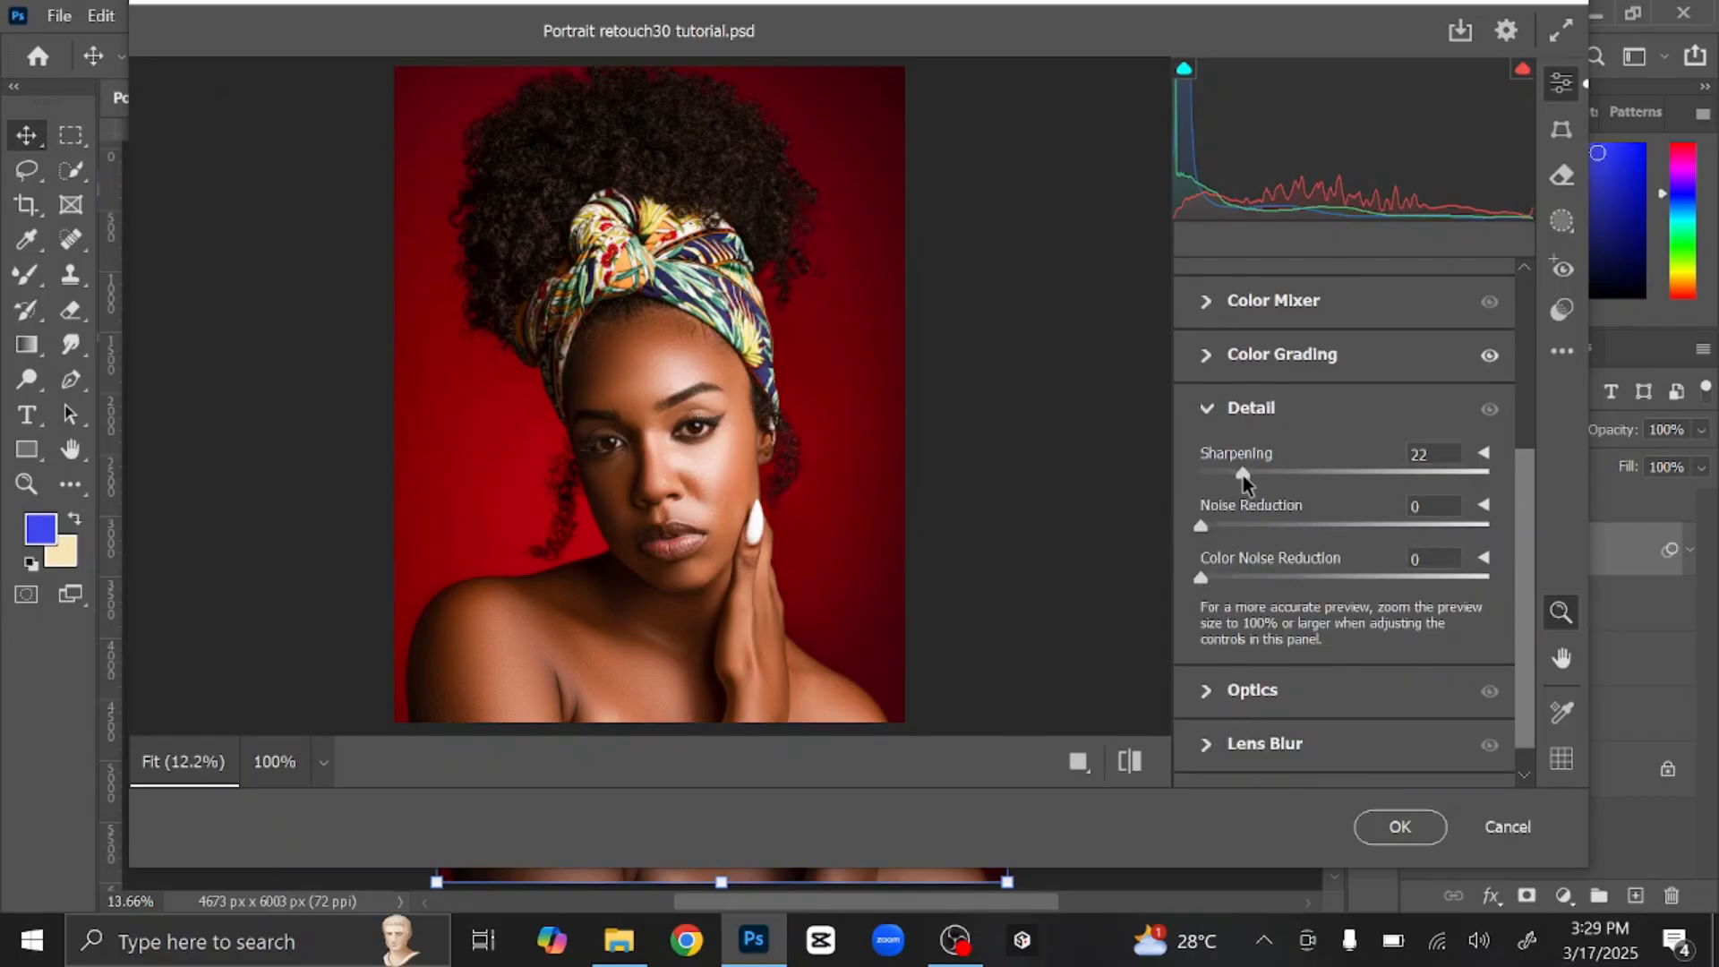
{"action": "left_click_drag", "start_coordinate": [1218, 527], "coordinate": [1228, 528]}
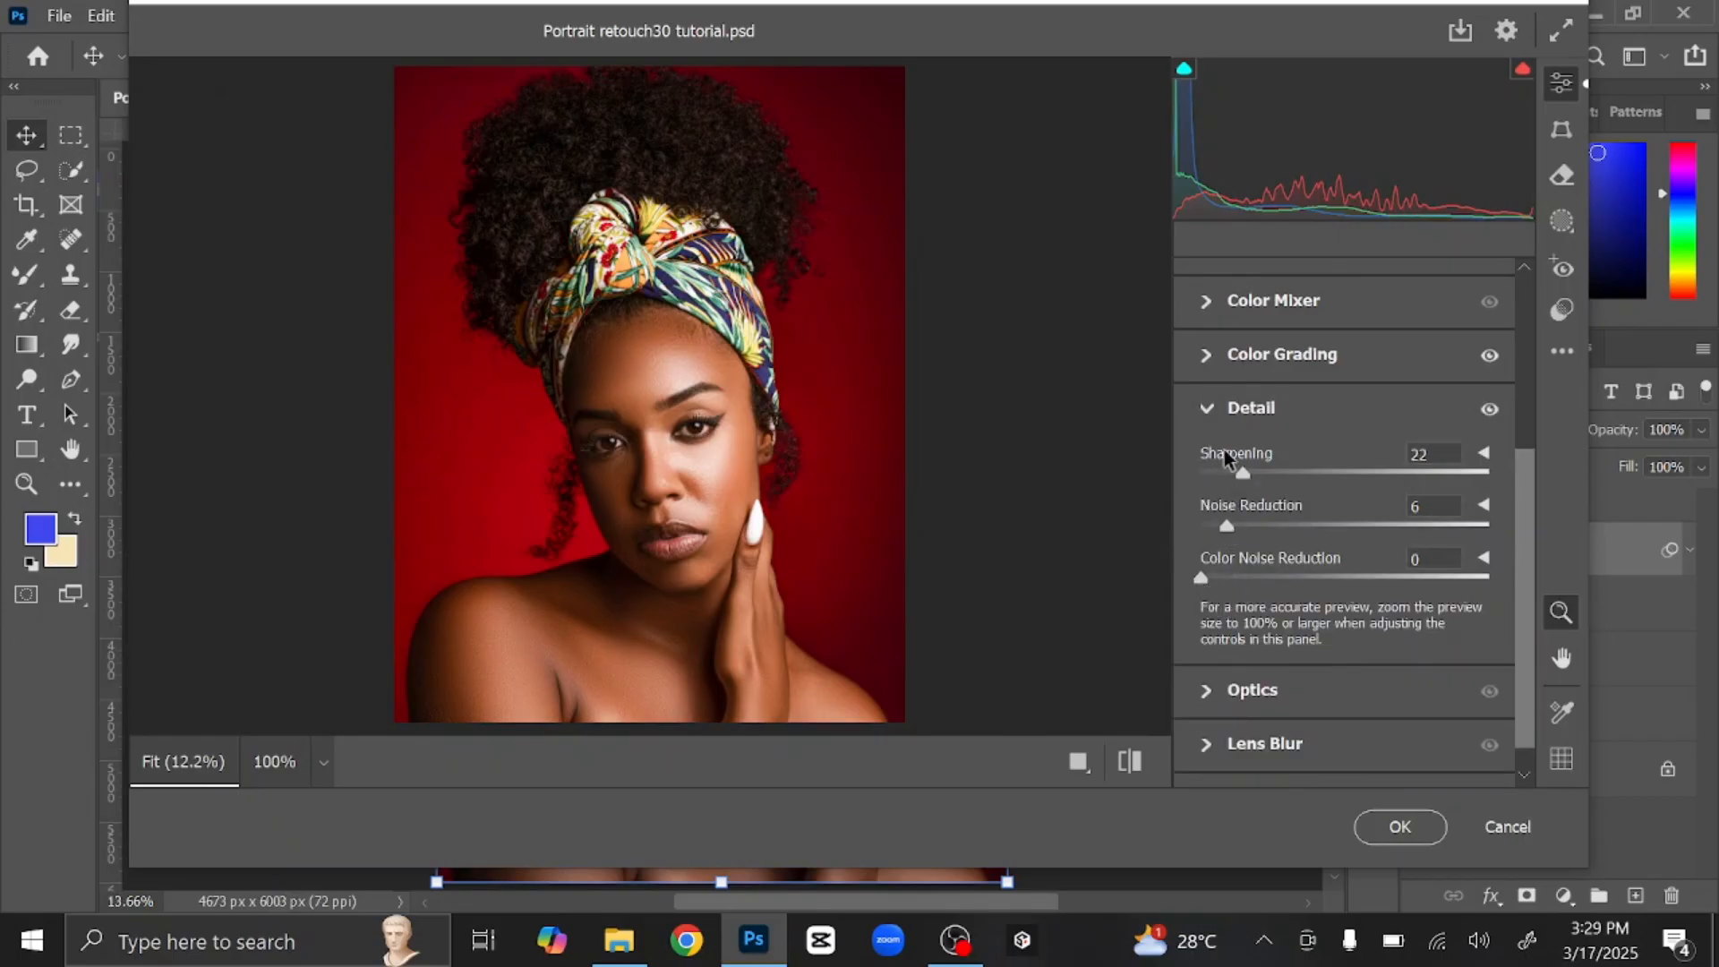
{"action": "left_click", "coordinate": [1213, 757]}
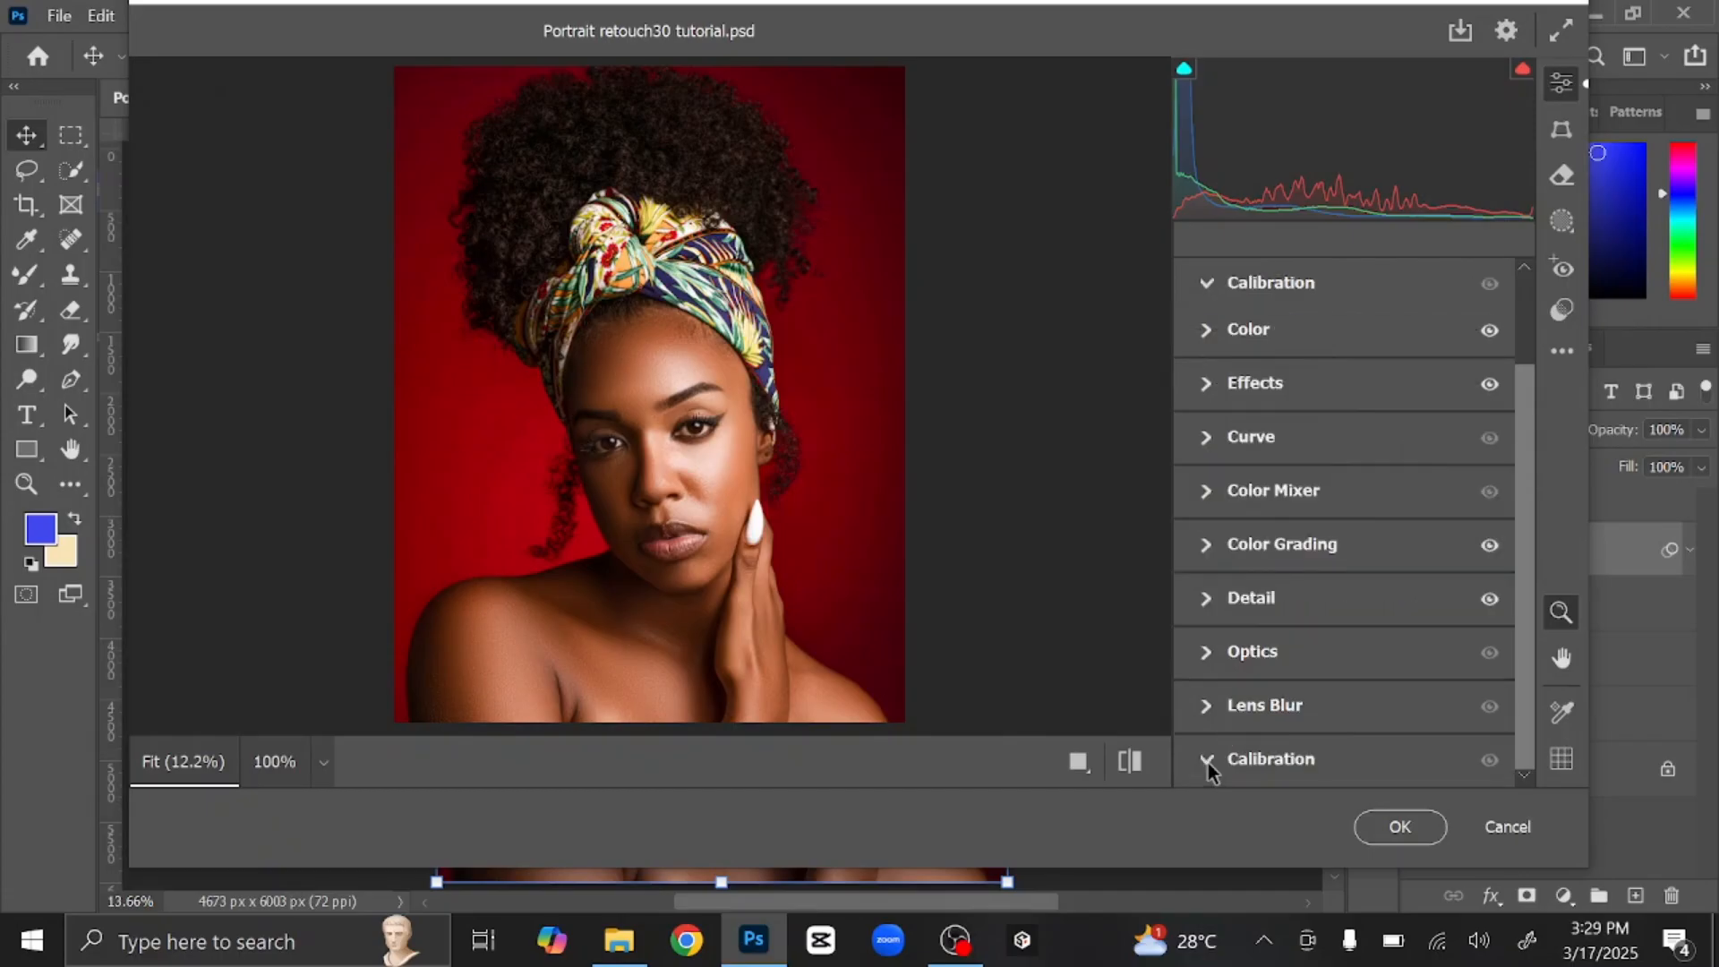
{"action": "left_click_drag", "start_coordinate": [1350, 784], "coordinate": [1371, 788]}
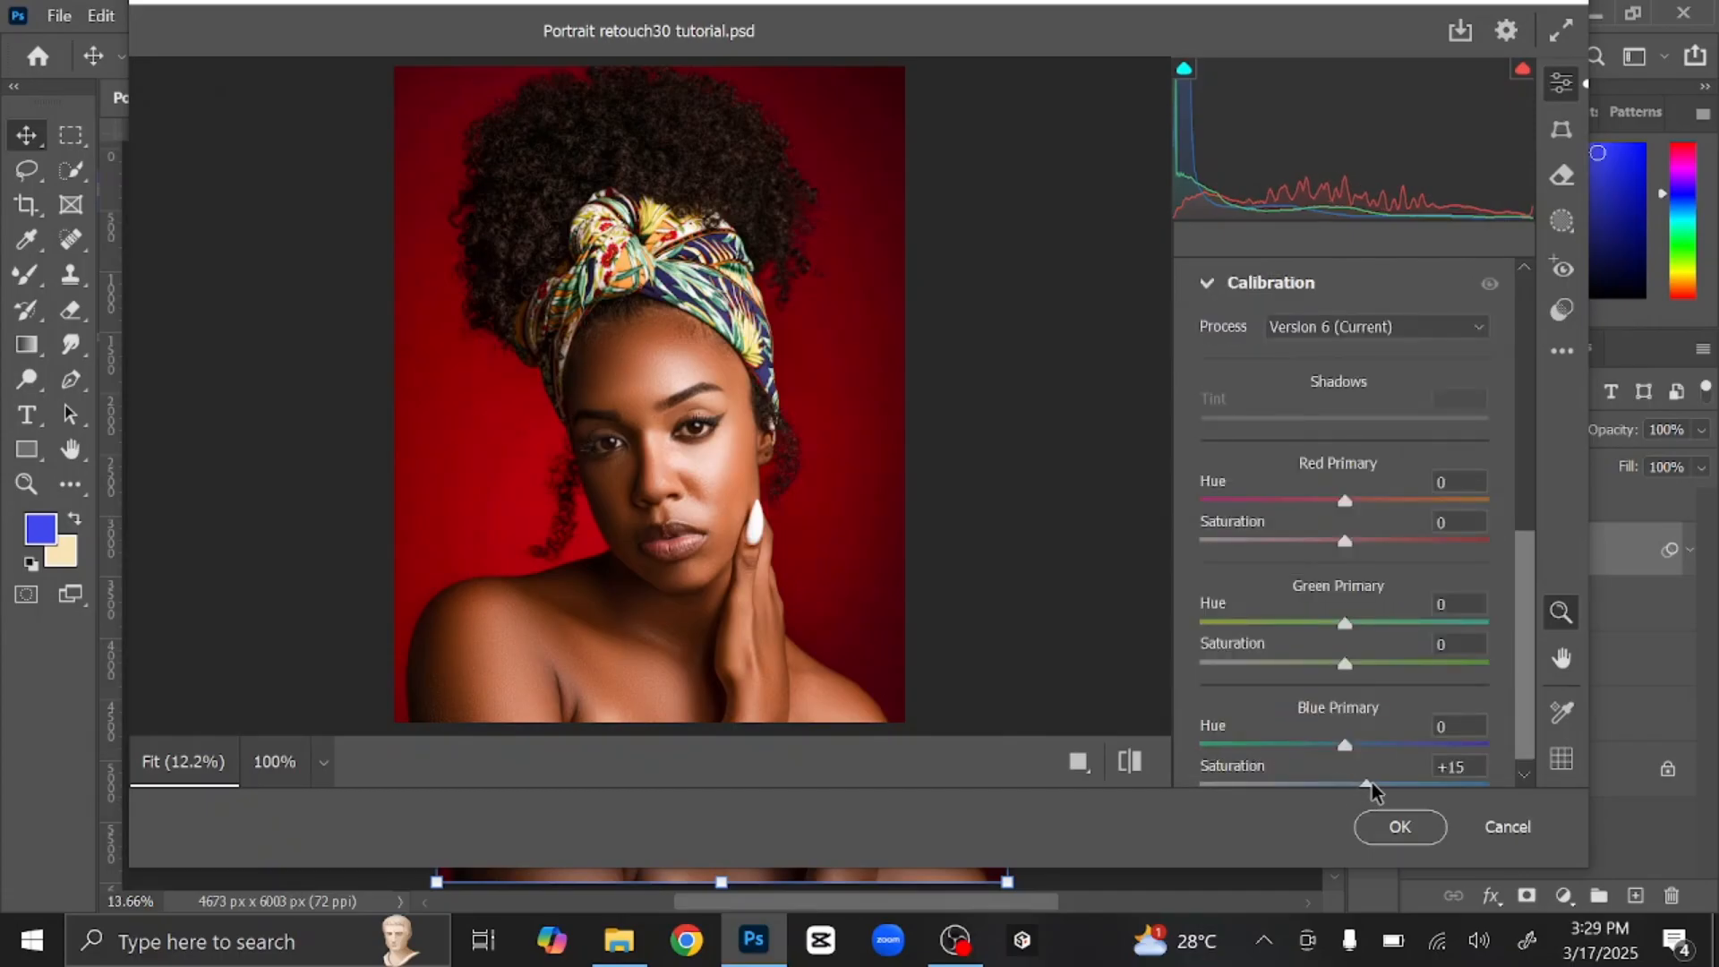
{"action": "left_click", "coordinate": [1206, 285]}
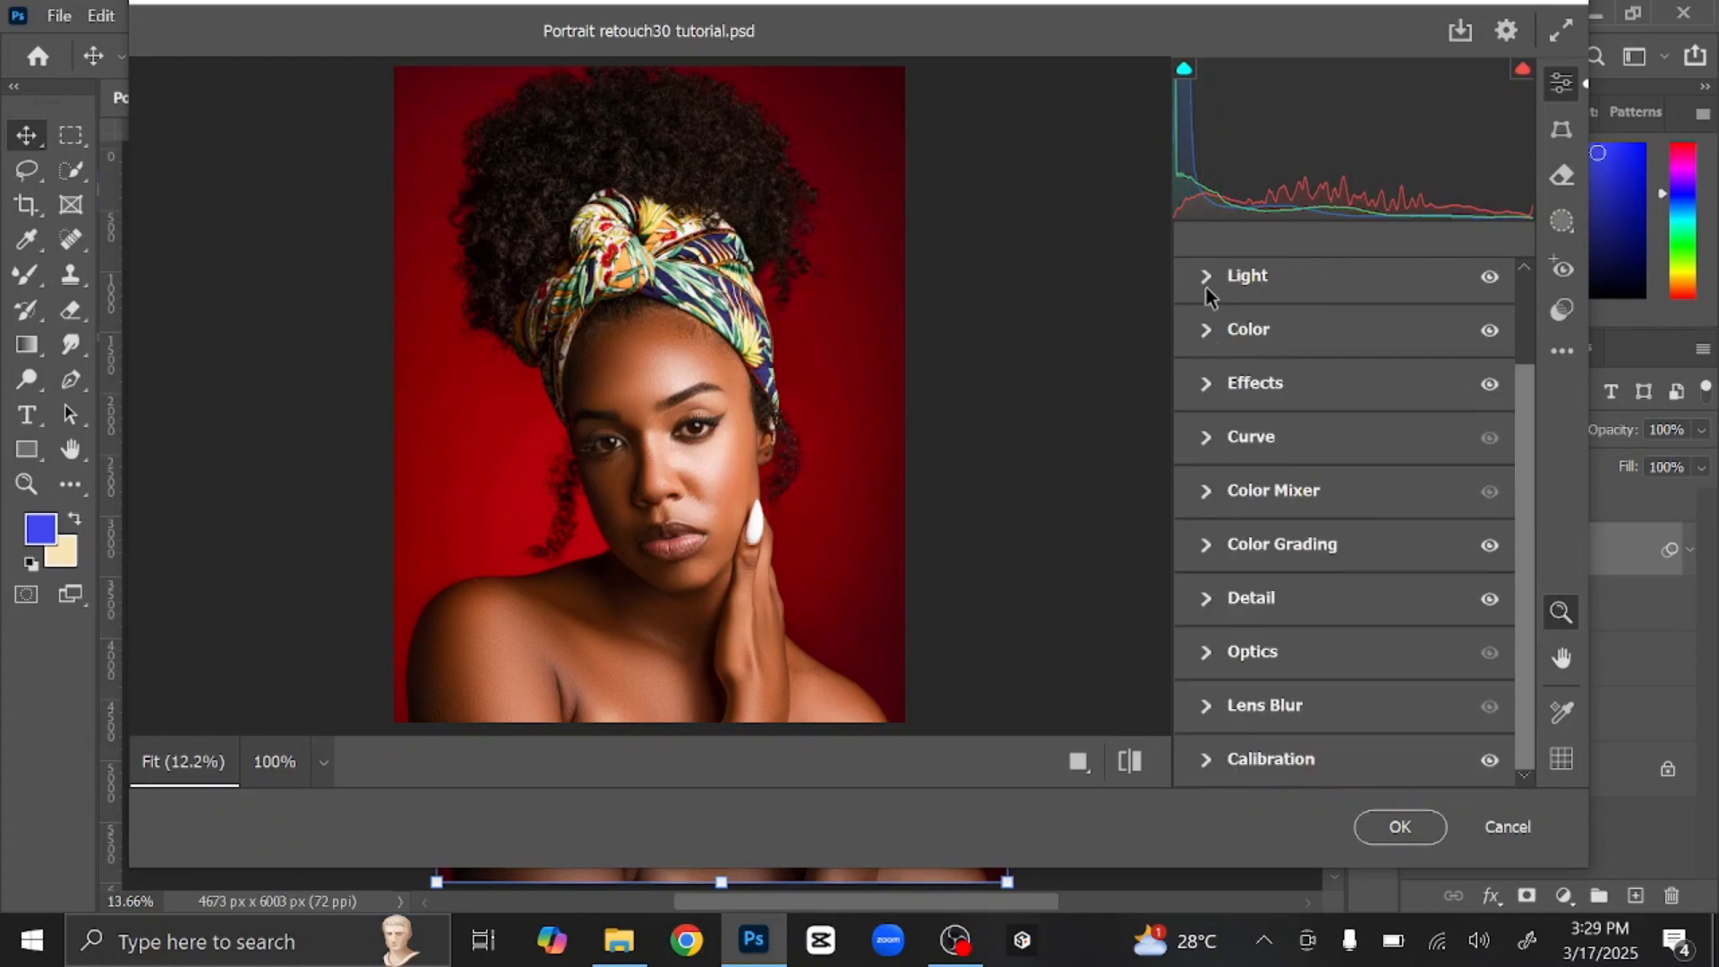
Step: Compare the before/after preview, then apply the Camera Raw filter with OK
{"action": "left_click", "coordinate": [1130, 761]}
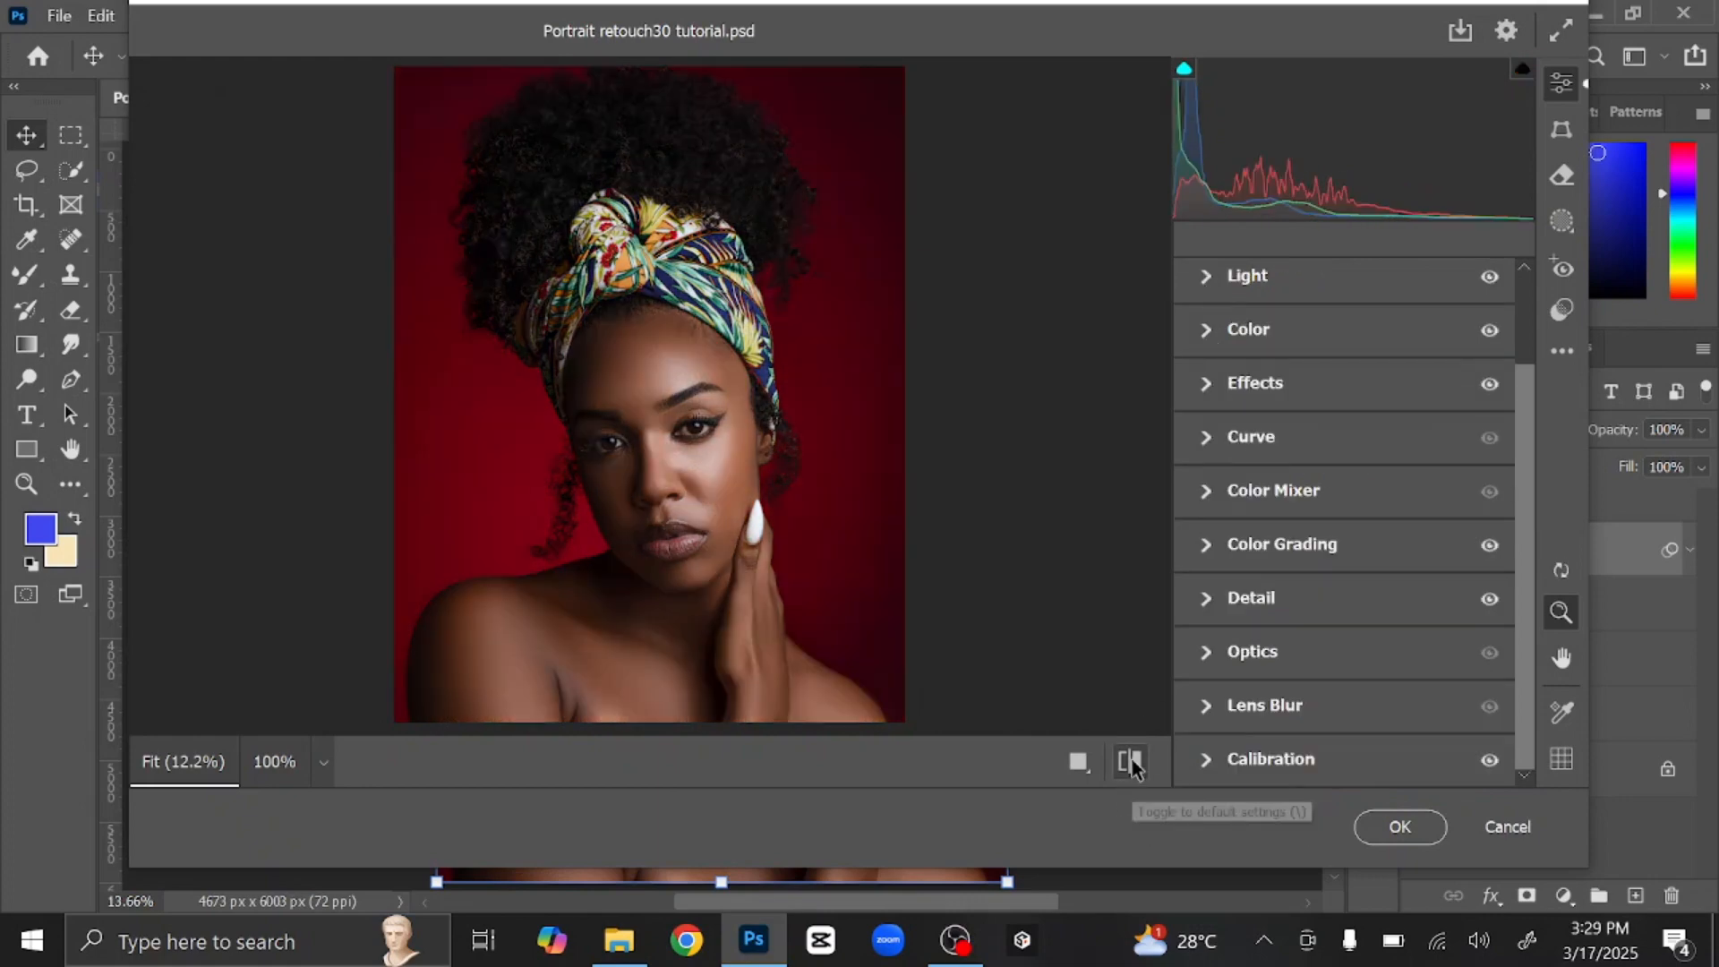
{"action": "left_click", "coordinate": [1130, 760]}
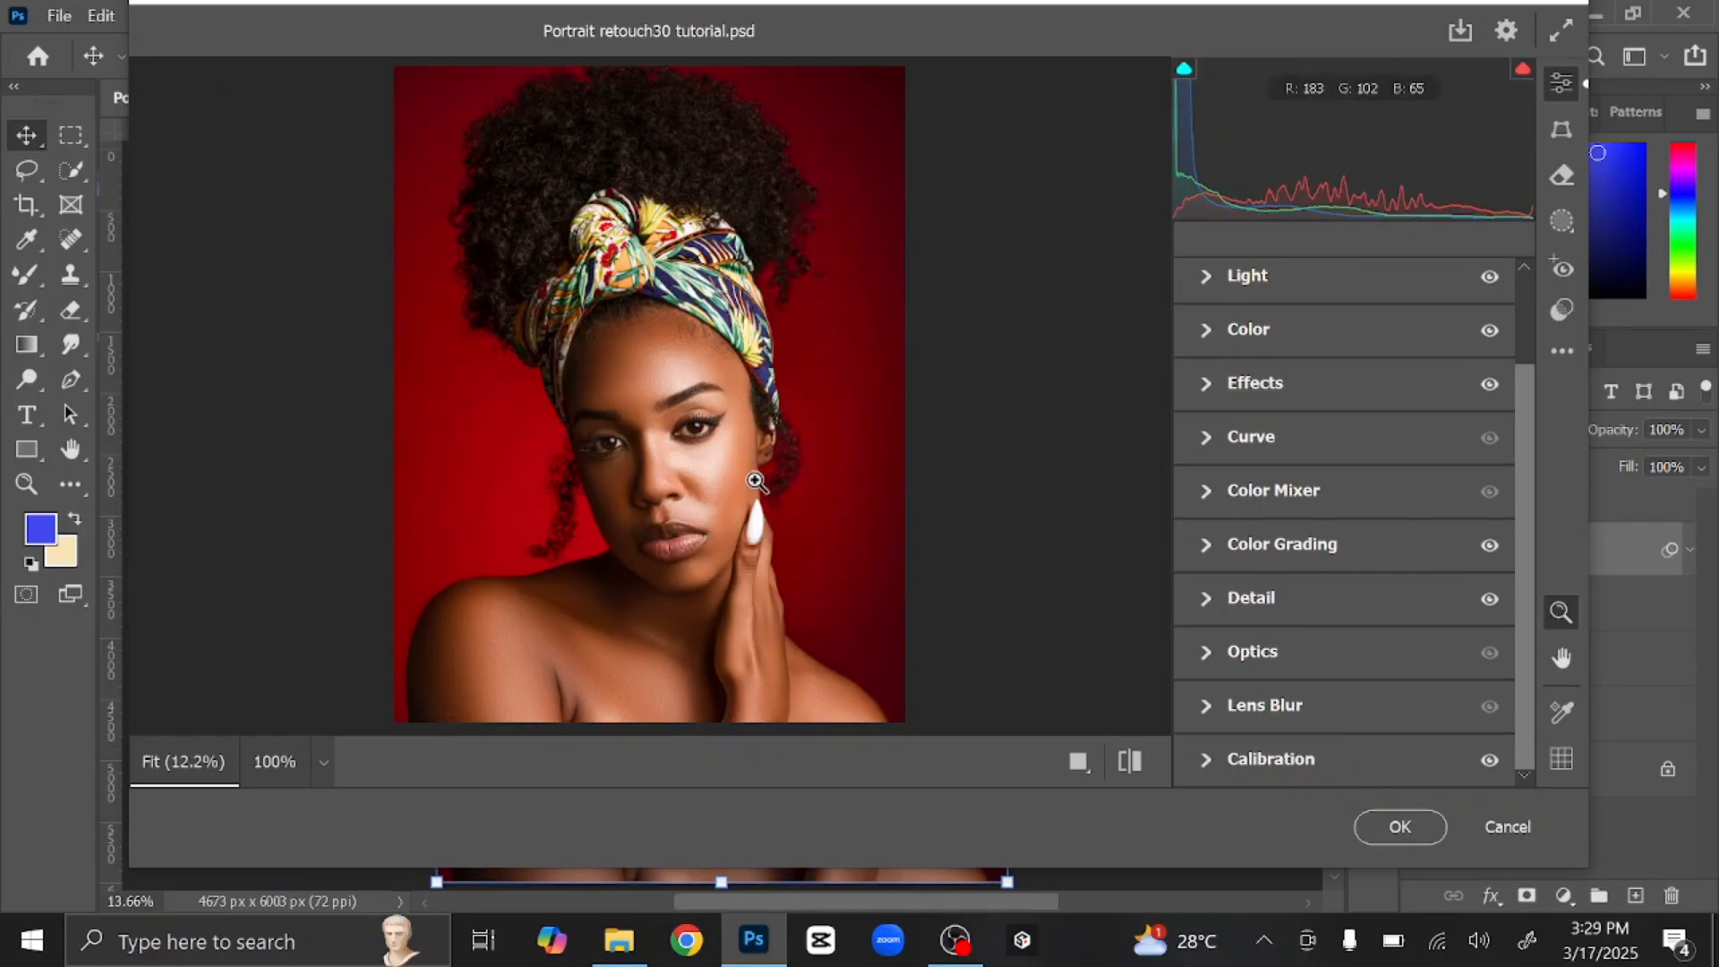
{"action": "left_click", "coordinate": [1398, 827]}
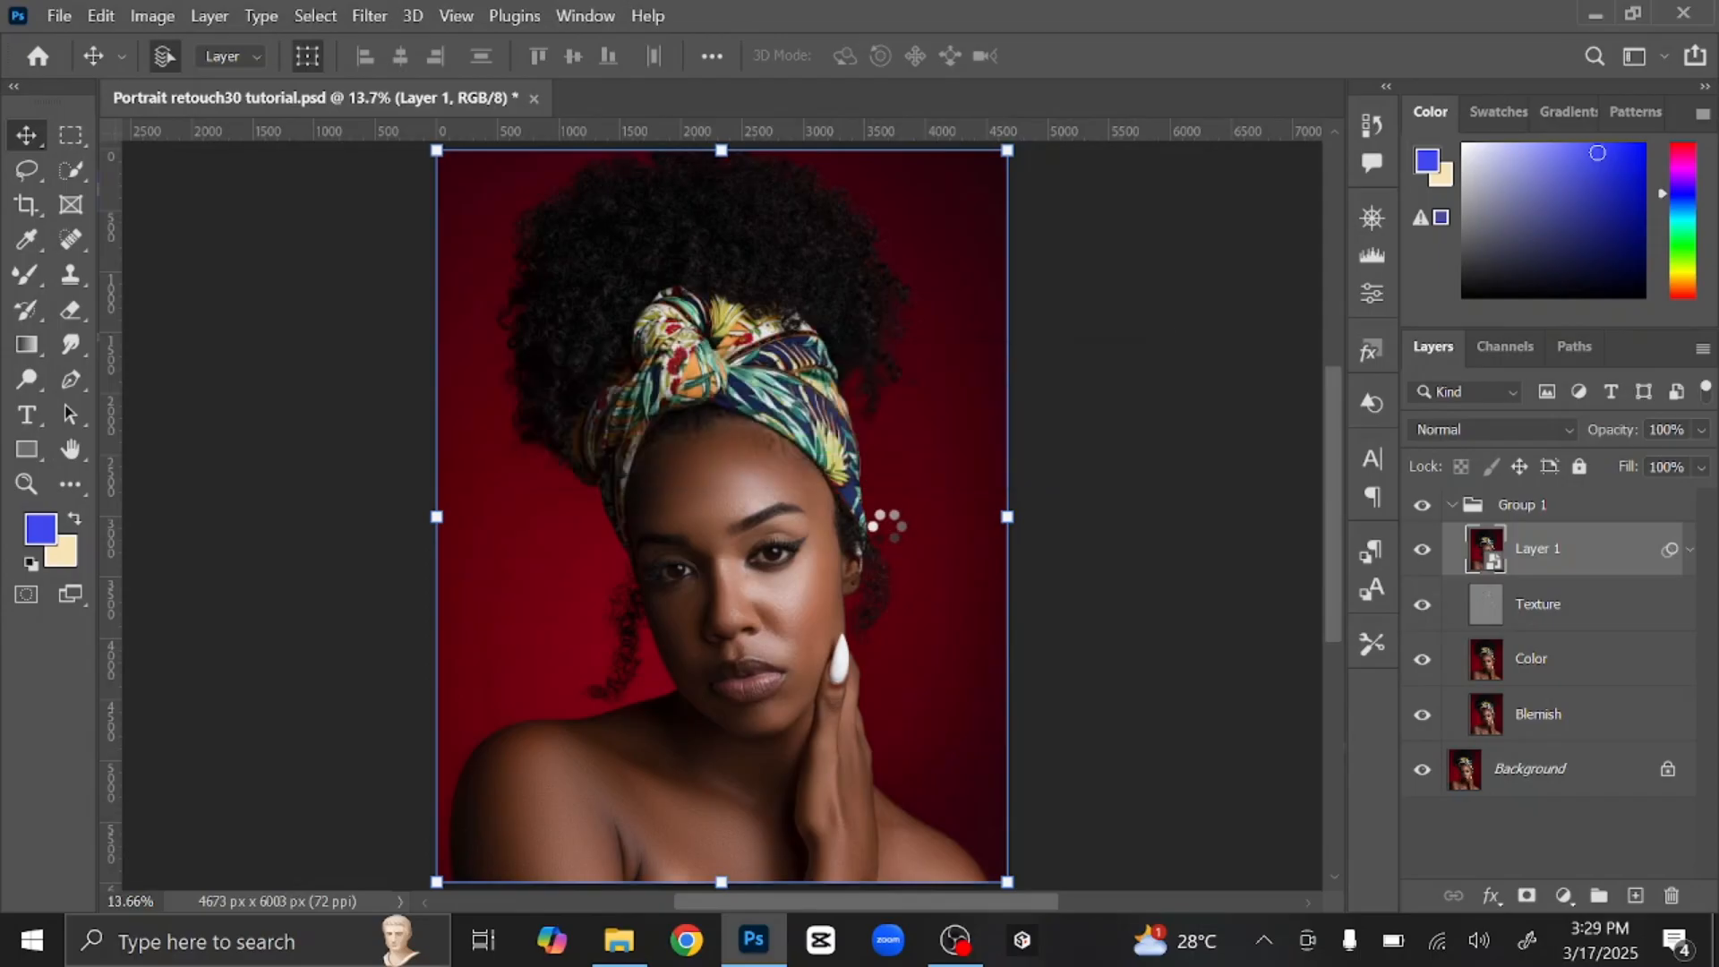
{"action": "left_click", "coordinate": [1421, 550]}
{"action": "left_click", "coordinate": [1422, 550]}
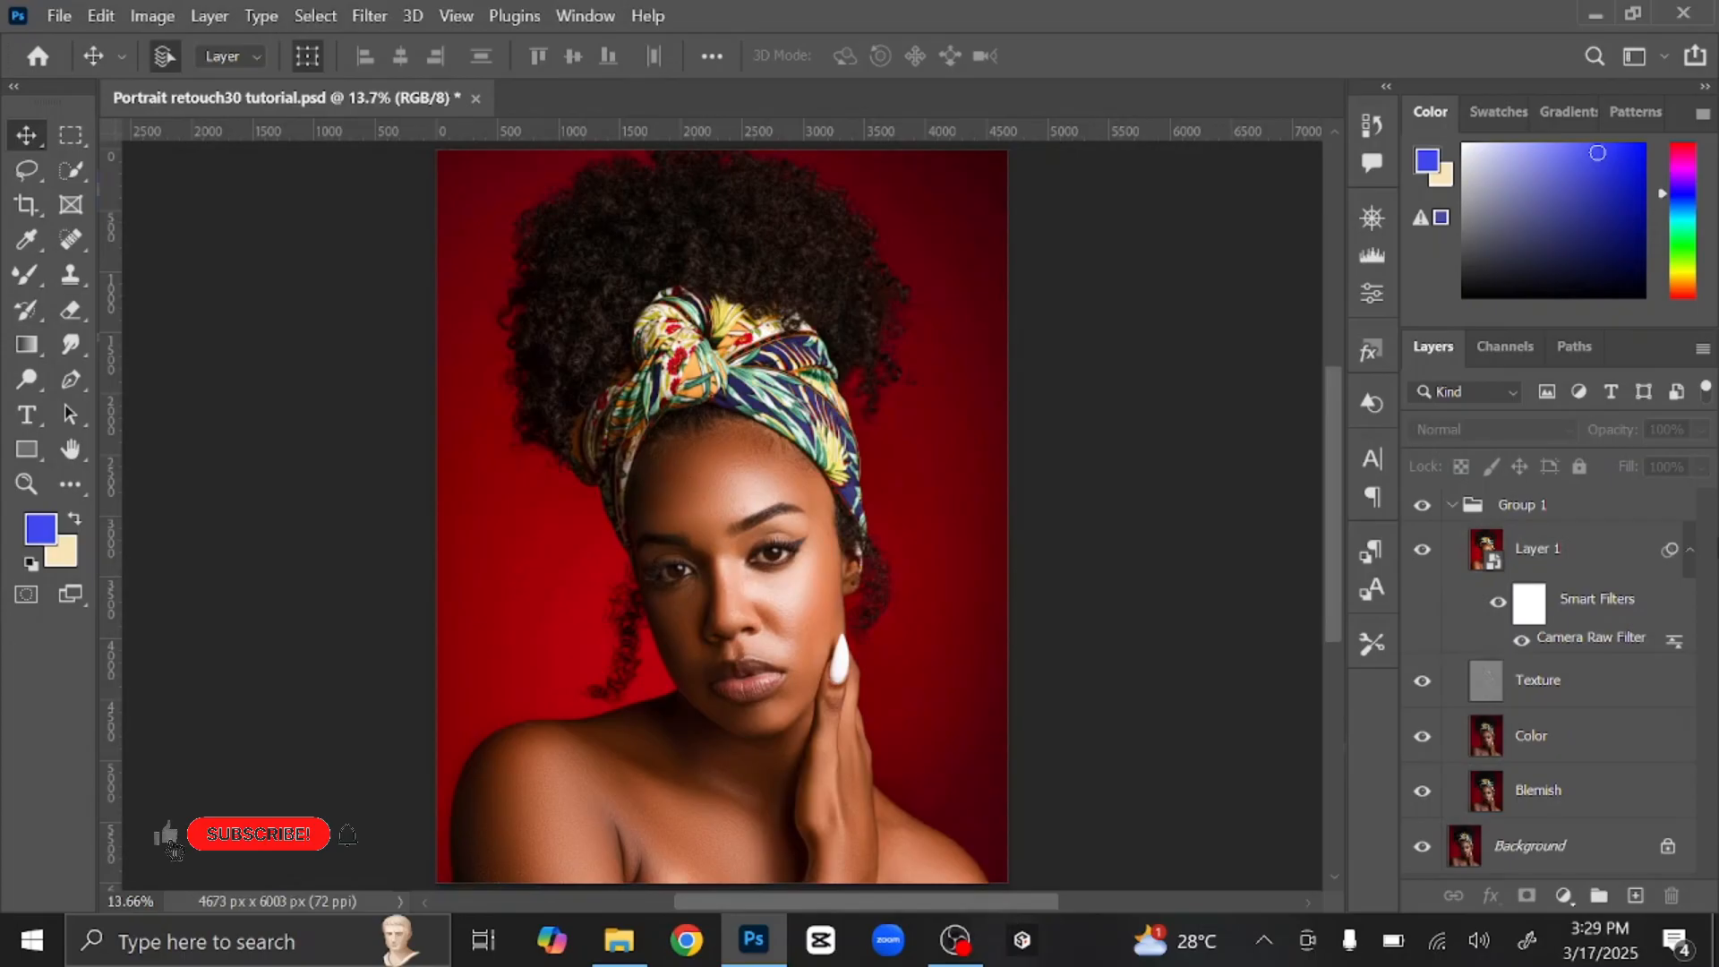
{"action": "left_click", "coordinate": [1690, 552]}
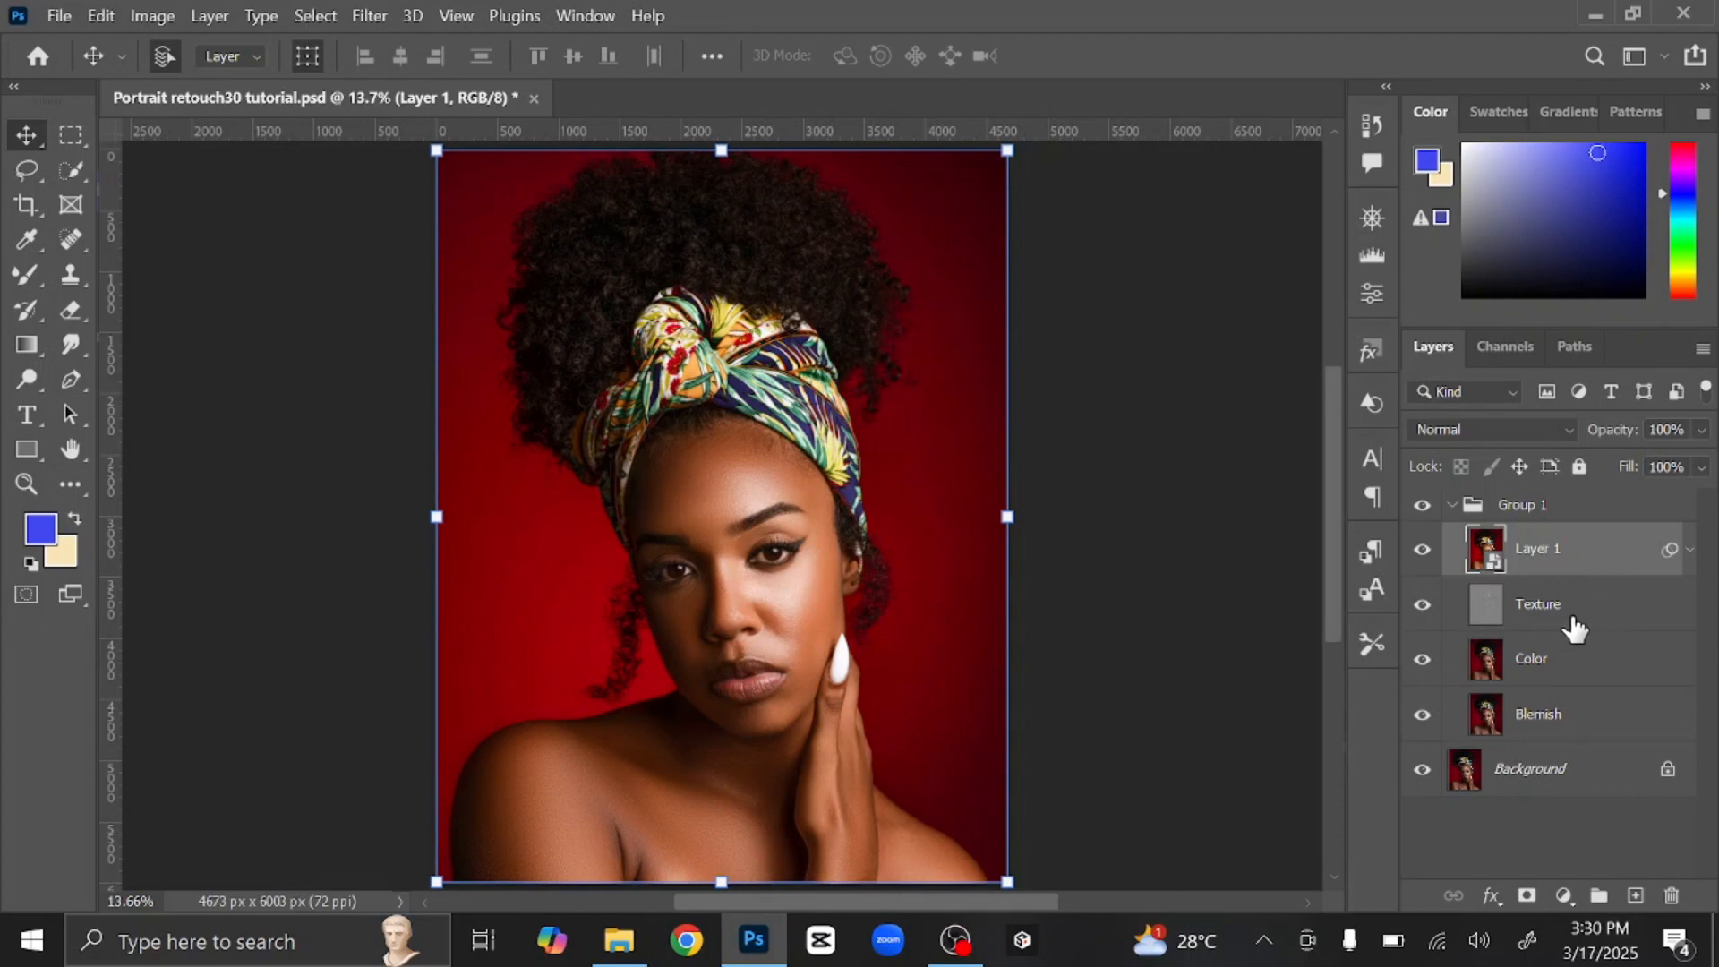
Step: Add a new empty Layer 2 set to Color blend mode
{"action": "left_click", "coordinate": [1634, 895]}
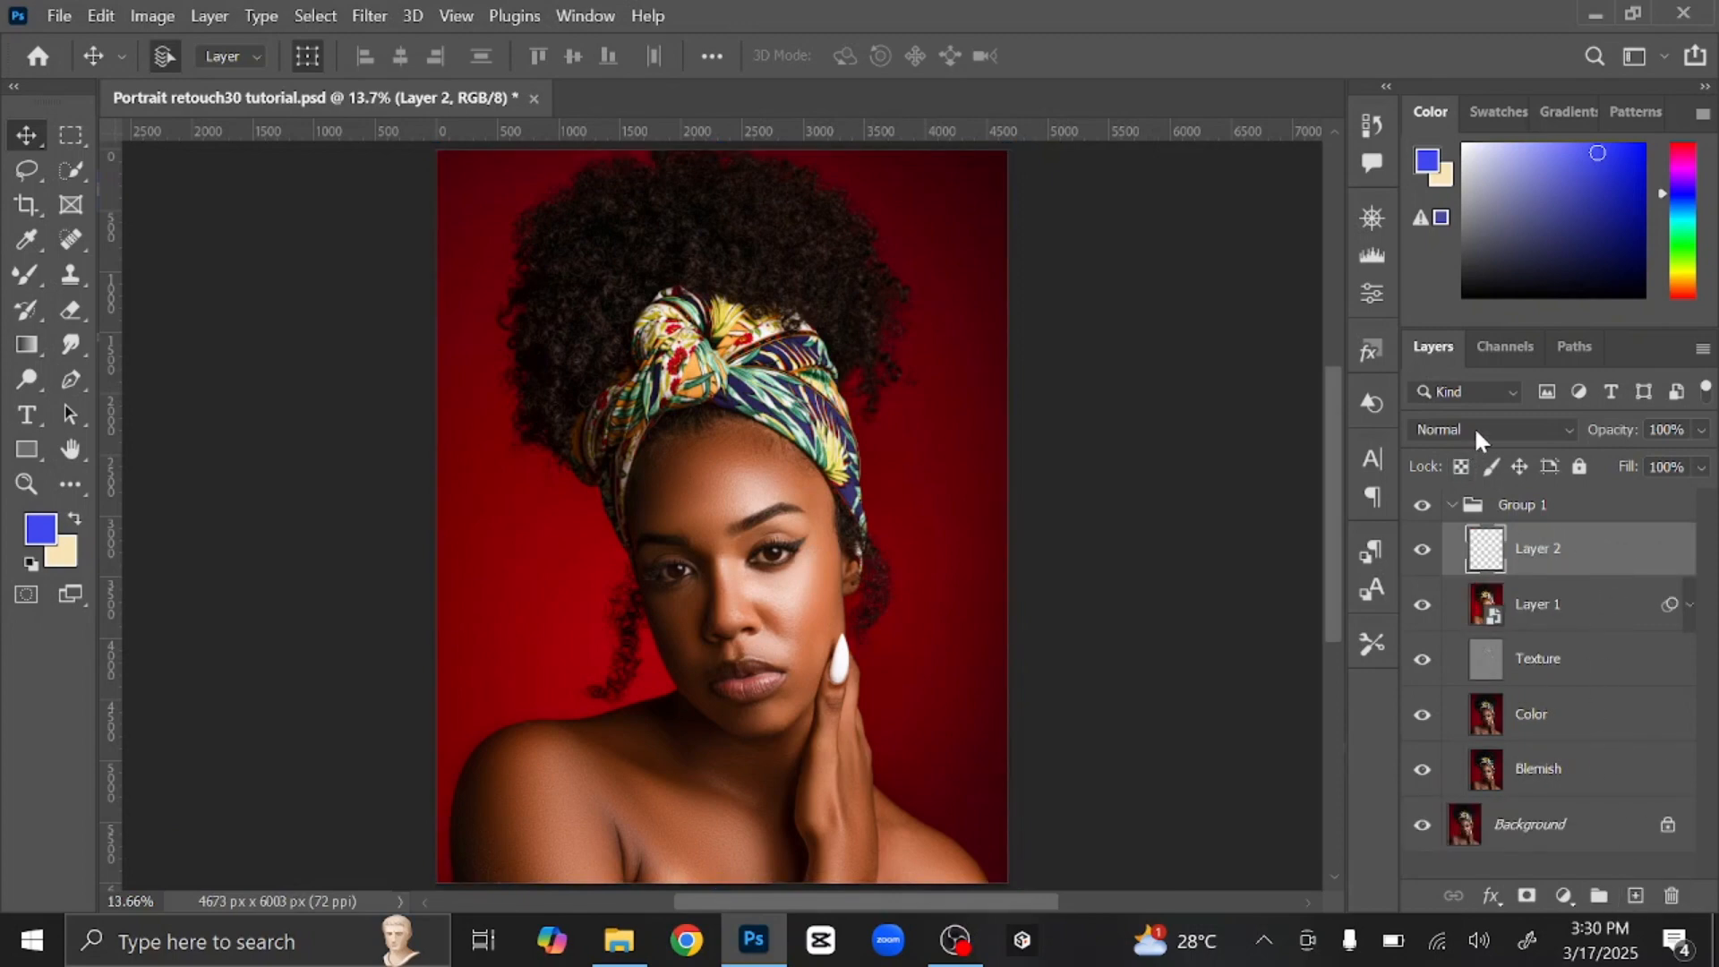
{"action": "left_click", "coordinate": [1475, 430]}
{"action": "left_click", "coordinate": [1516, 867]}
Step: Set the foreground colour to near-white f3f4fd and switch to the Brush Tool
{"action": "left_click", "coordinate": [1437, 170]}
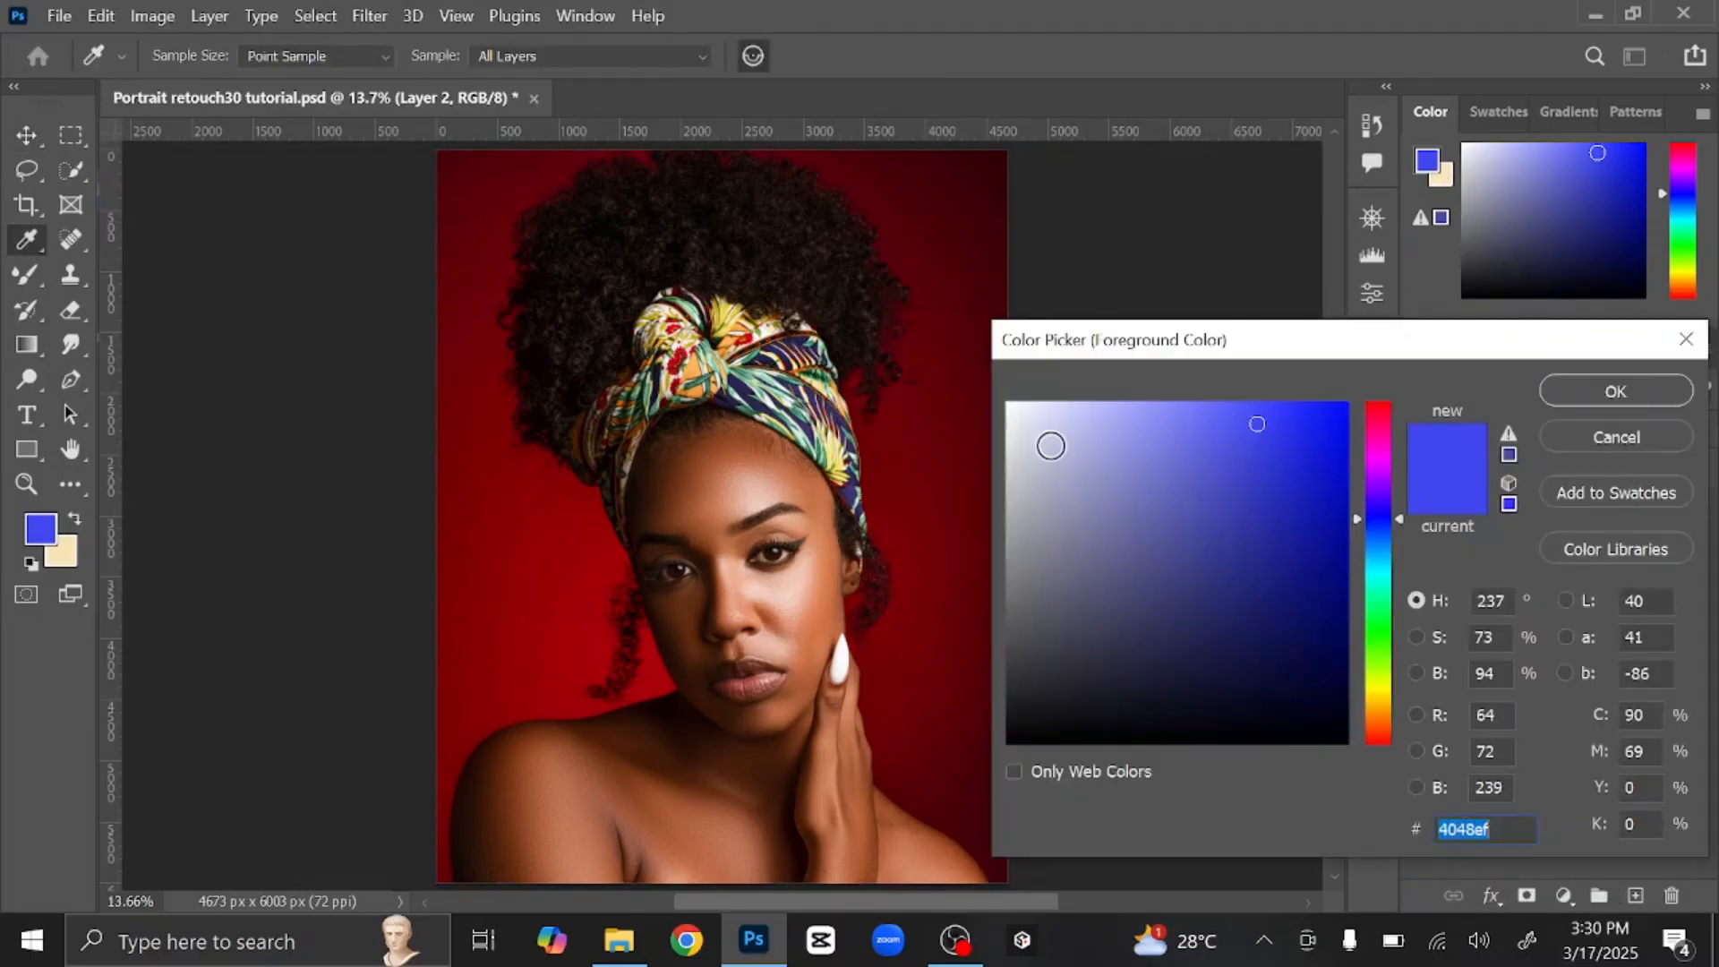
{"action": "left_click", "coordinate": [1026, 399]}
{"action": "left_click_drag", "start_coordinate": [1026, 399], "coordinate": [1020, 405]}
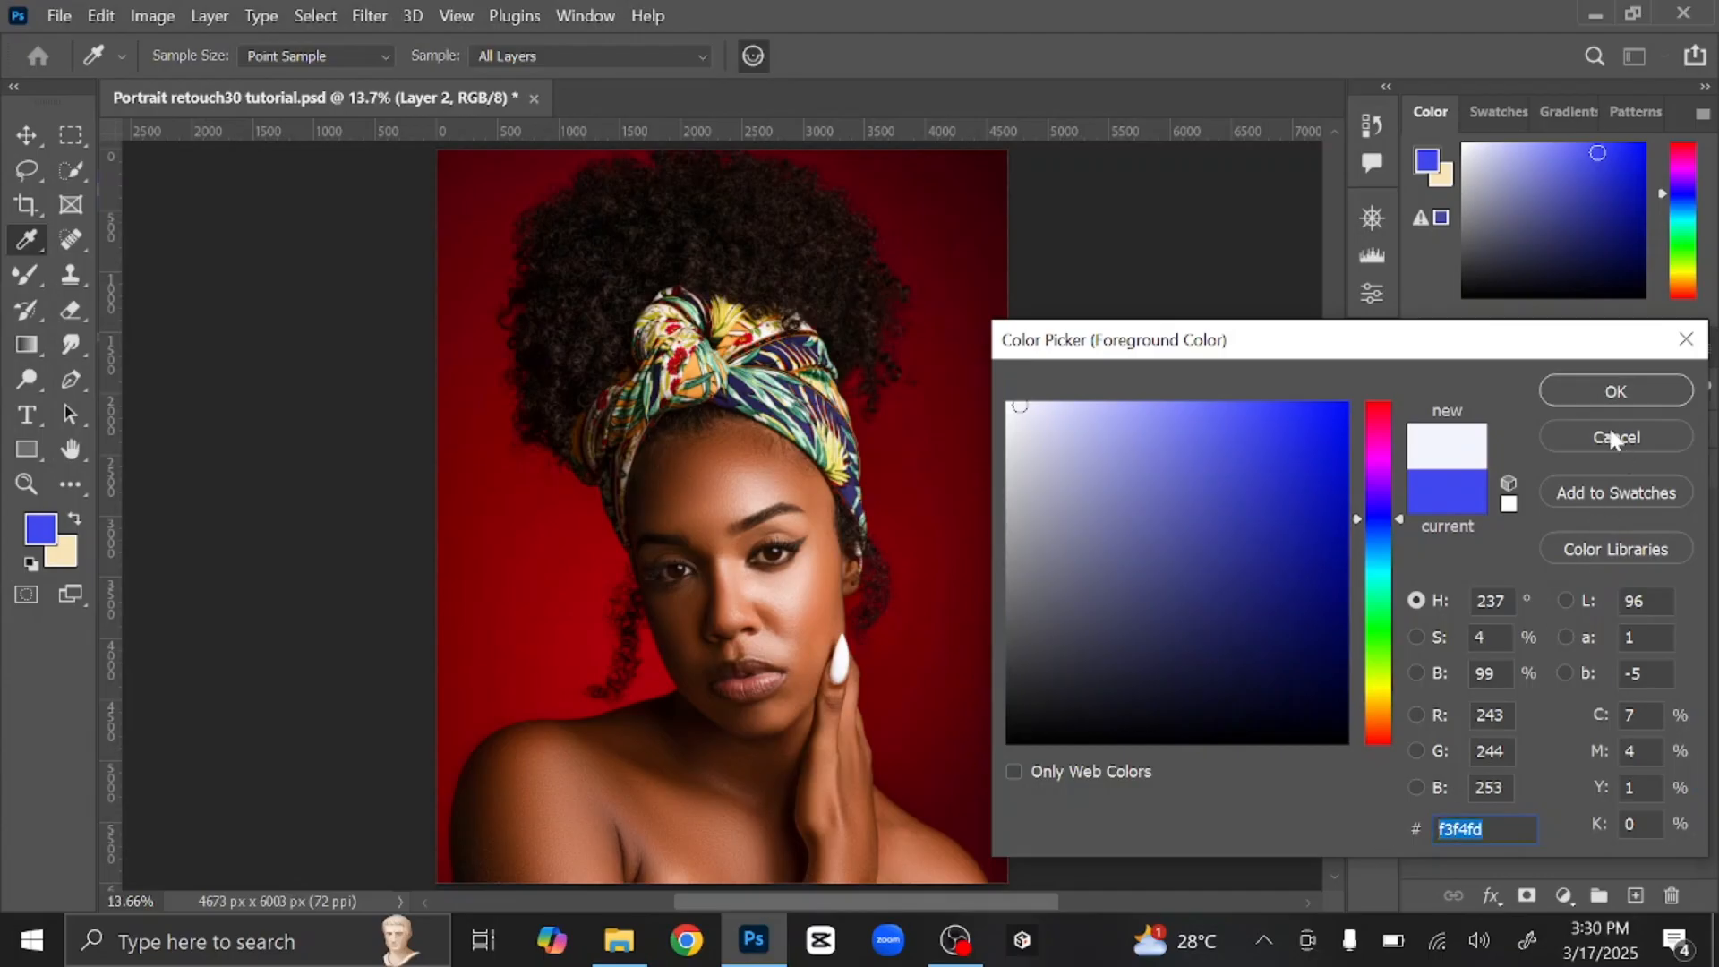
{"action": "left_click", "coordinate": [1616, 391]}
{"action": "key", "text": "v"}
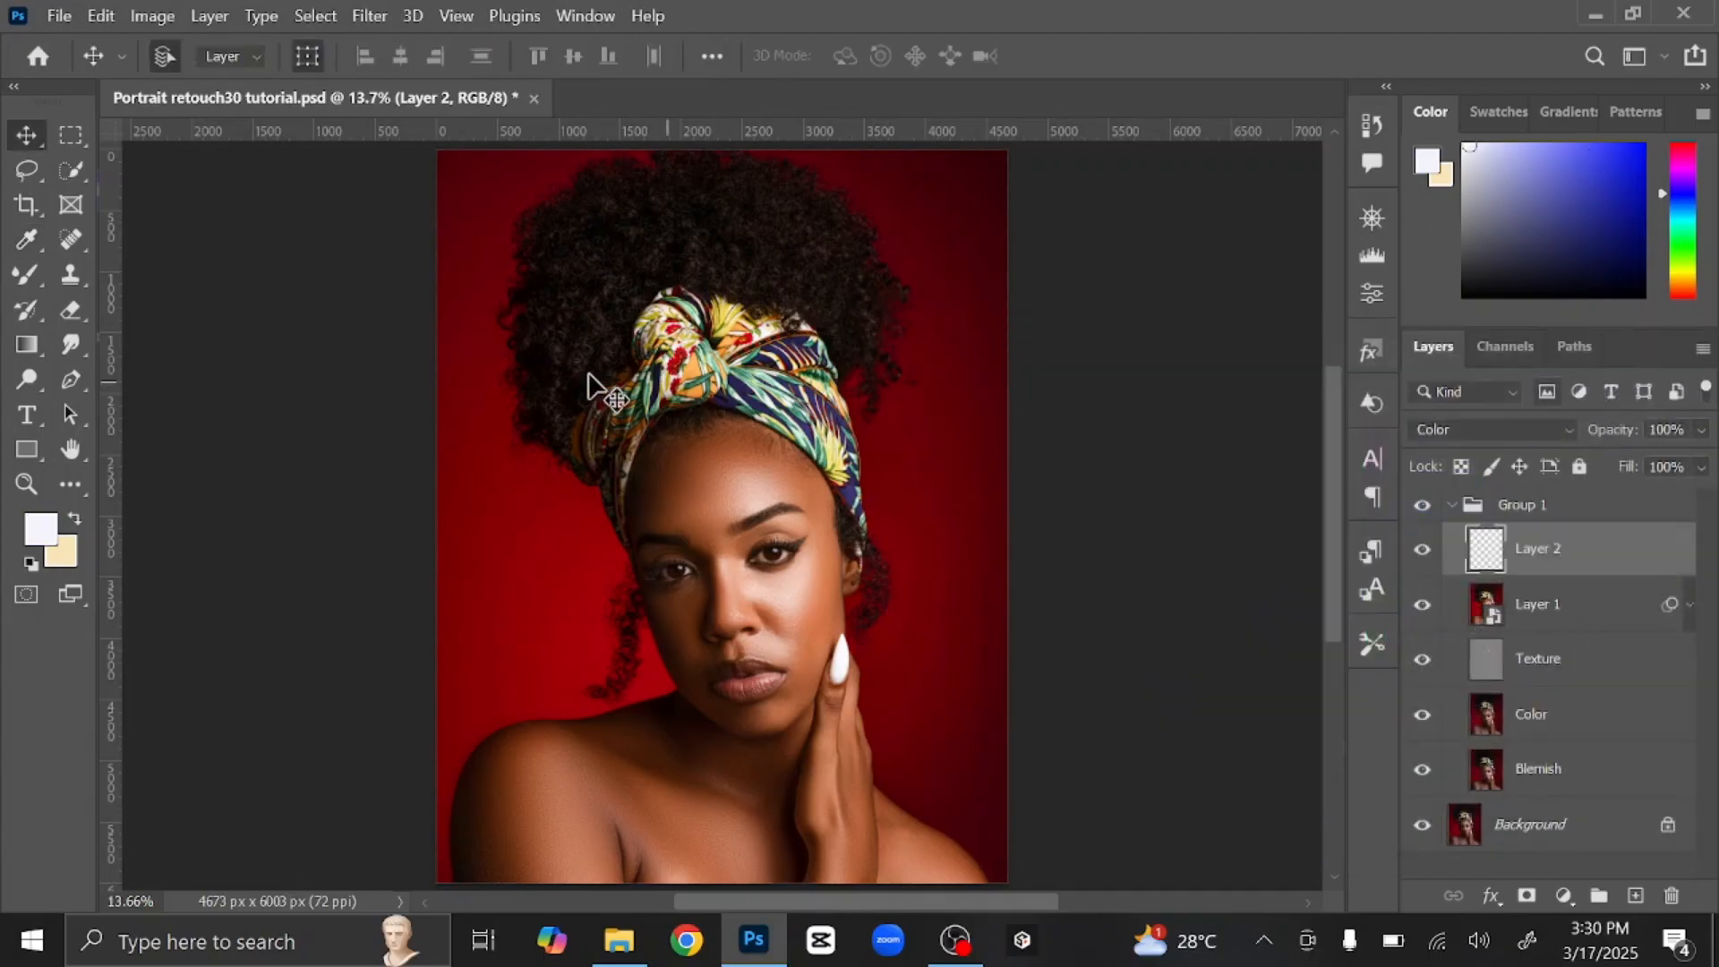
{"action": "right_click", "coordinate": [33, 280]}
{"action": "left_click", "coordinate": [139, 272]}
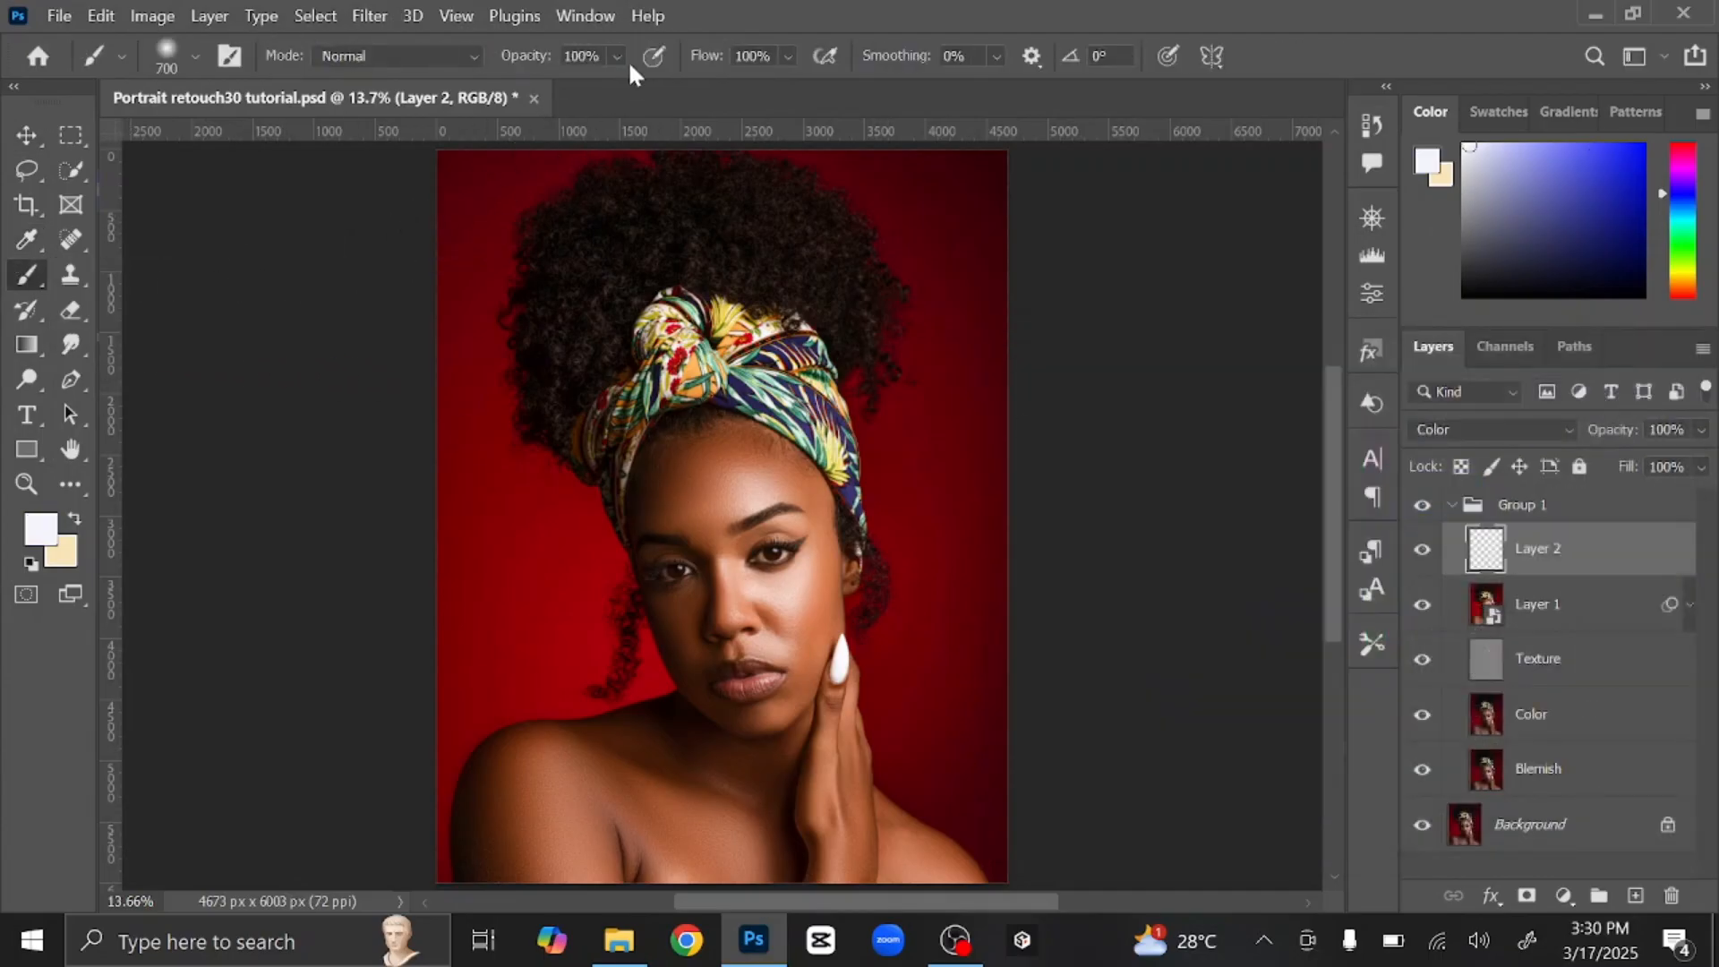
Step: Adjust the brush opacity, keep flow at 100%, and zoom in on the eyes
{"action": "left_click", "coordinate": [582, 55]}
{"action": "key", "text": "Tab"}
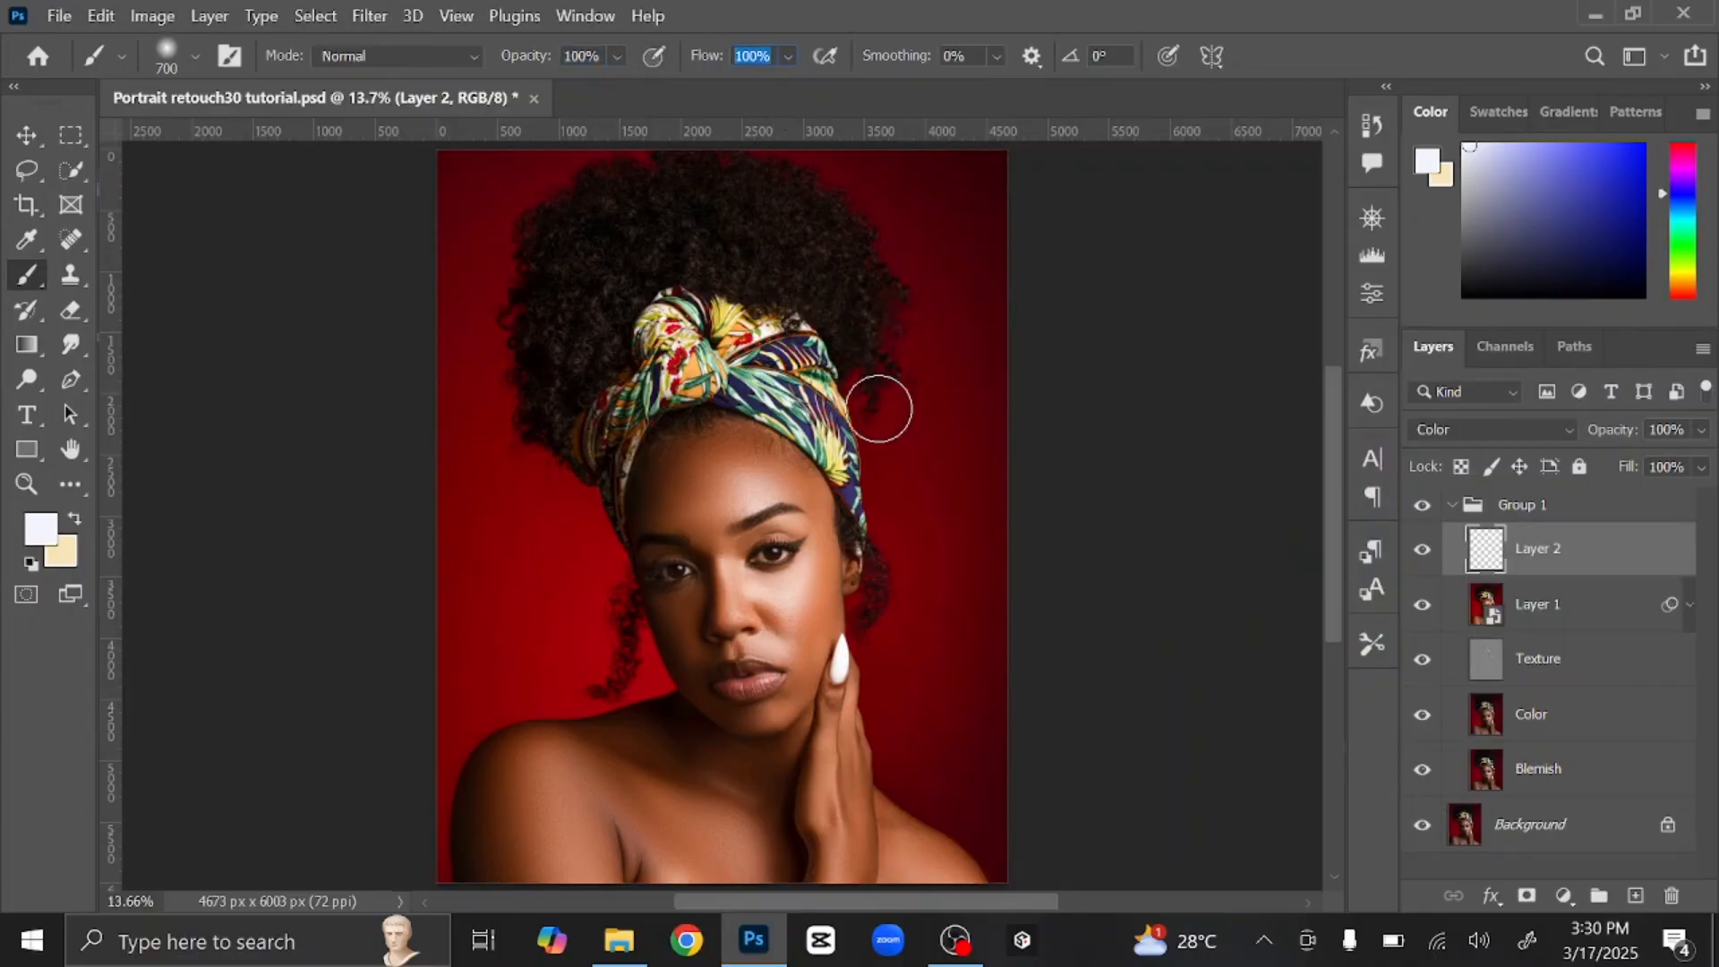
{"action": "key", "text": "Return"}
{"action": "scroll", "coordinate": [877, 405], "scroll_direction": "up", "scroll_amount": 3}
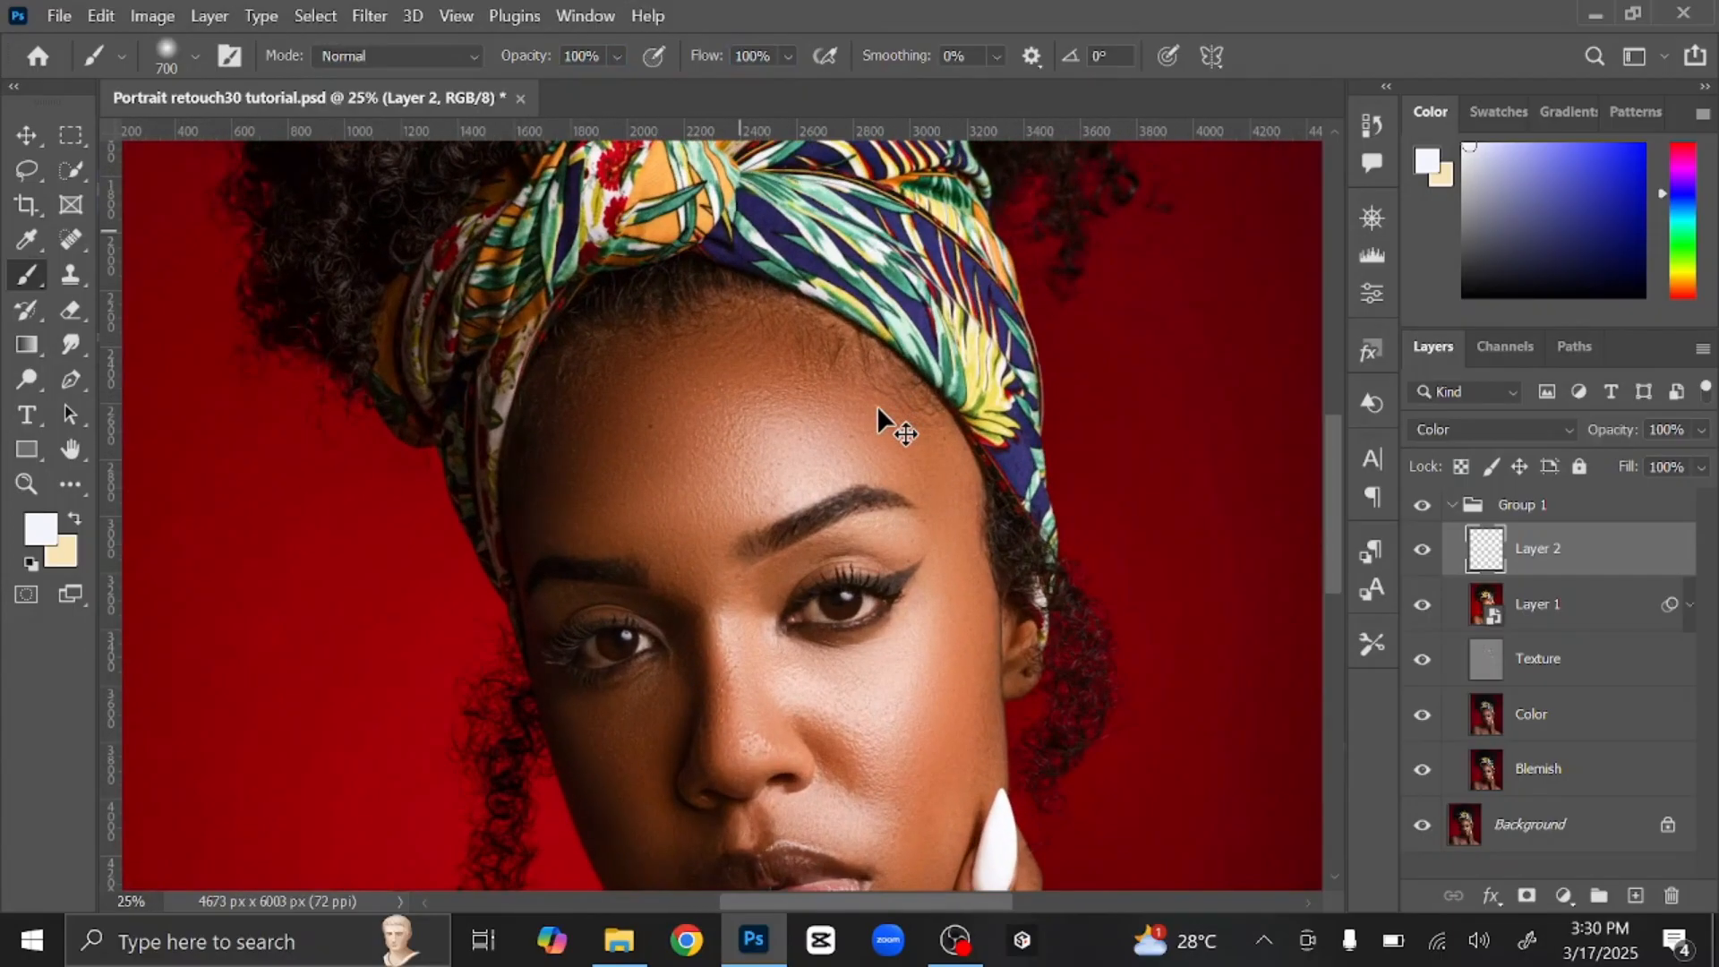
{"action": "scroll", "coordinate": [878, 404], "scroll_direction": "up", "scroll_amount": 2}
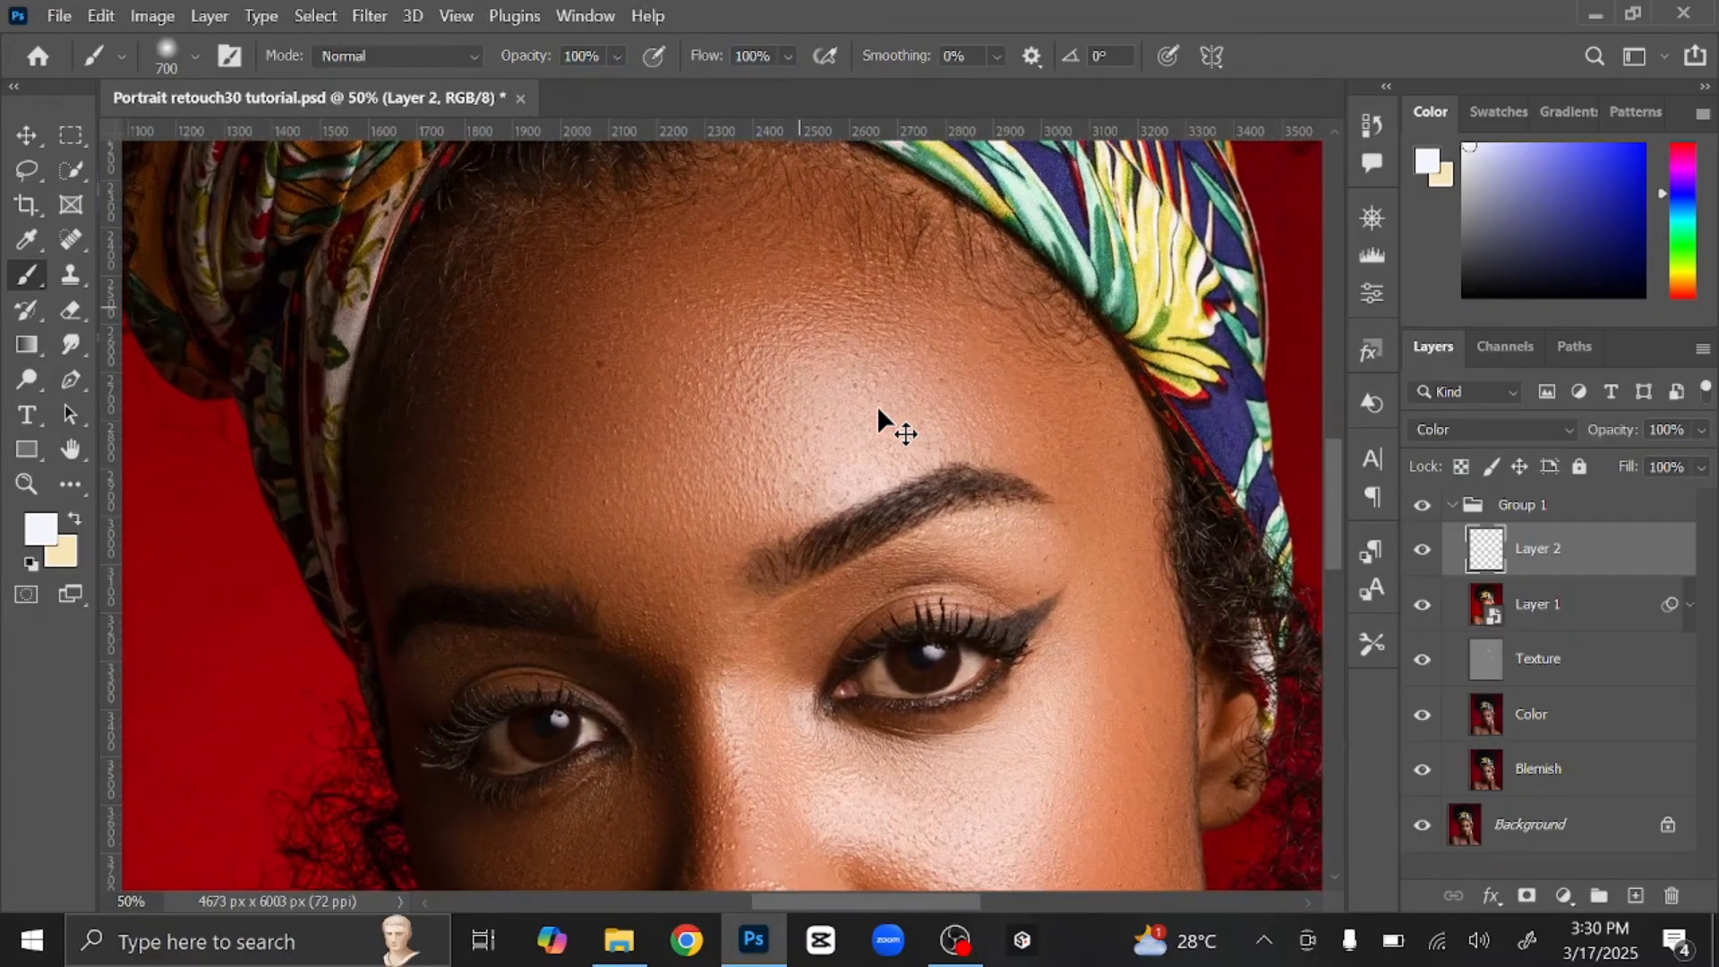
{"action": "scroll", "coordinate": [878, 404], "scroll_direction": "up", "scroll_amount": 1}
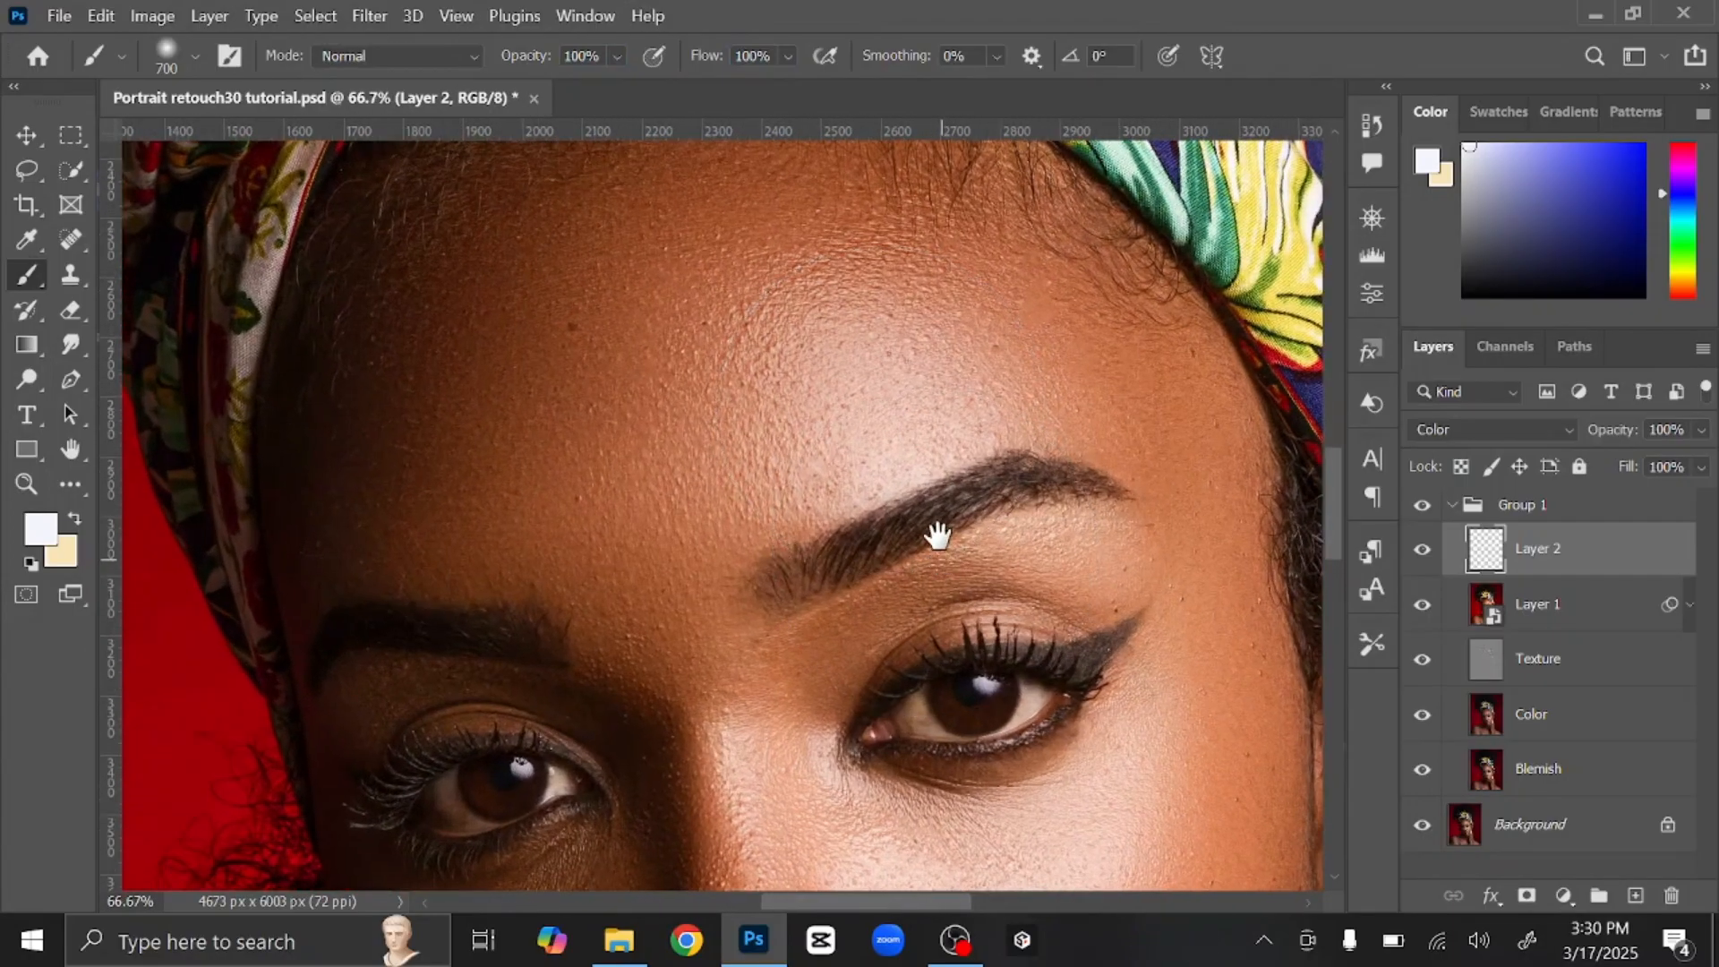
{"action": "left_click_drag", "start_coordinate": [932, 529], "coordinate": [916, 354]}
Step: With a brush of about 20–35 px, paint near-white over the inner corner and both sides of the iris, then fit the portrait on screen
{"action": "key", "text": "bracketleft"}
{"action": "key", "text": "bracketleft"}
{"action": "key", "text": "bracketleft"}
{"action": "key", "text": "bracketleft"}
{"action": "key", "text": "bracketleft"}
{"action": "key", "text": "bracketleft"}
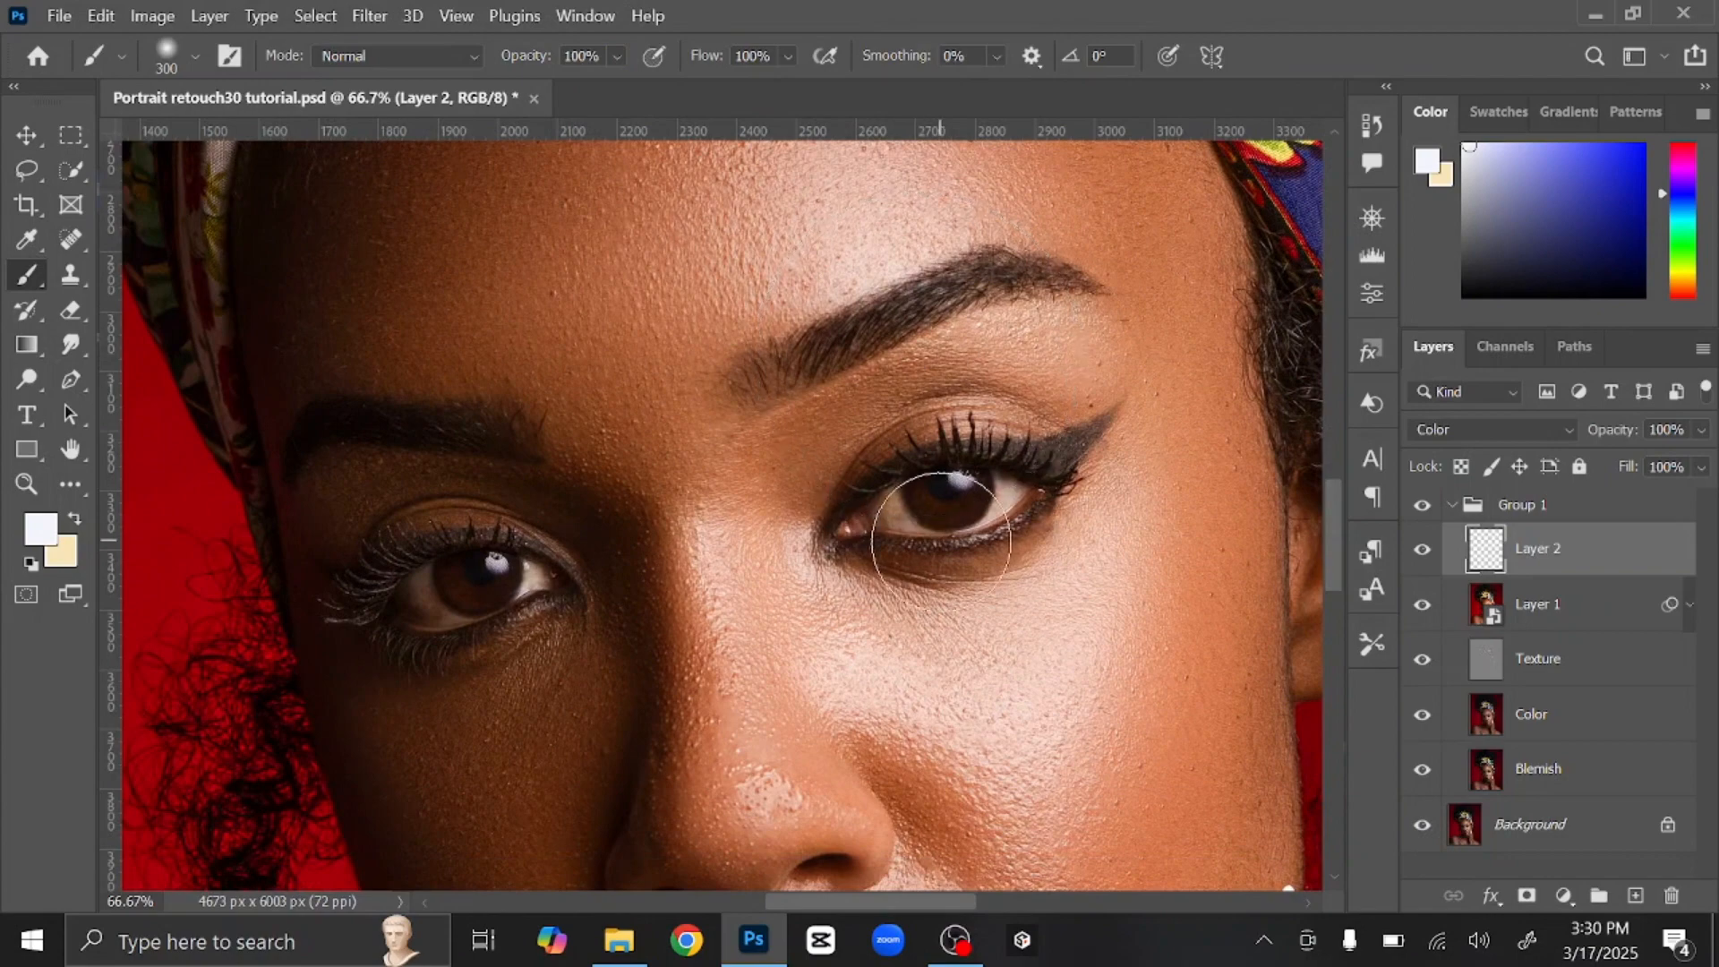
{"action": "key", "text": "bracketleft"}
{"action": "key", "text": "bracketleft"}
{"action": "key", "text": "bracketleft"}
{"action": "key", "text": "bracketleft"}
{"action": "key", "text": "bracketleft"}
{"action": "key", "text": "bracketleft"}
{"action": "key", "text": "bracketleft"}
{"action": "key", "text": "bracketleft"}
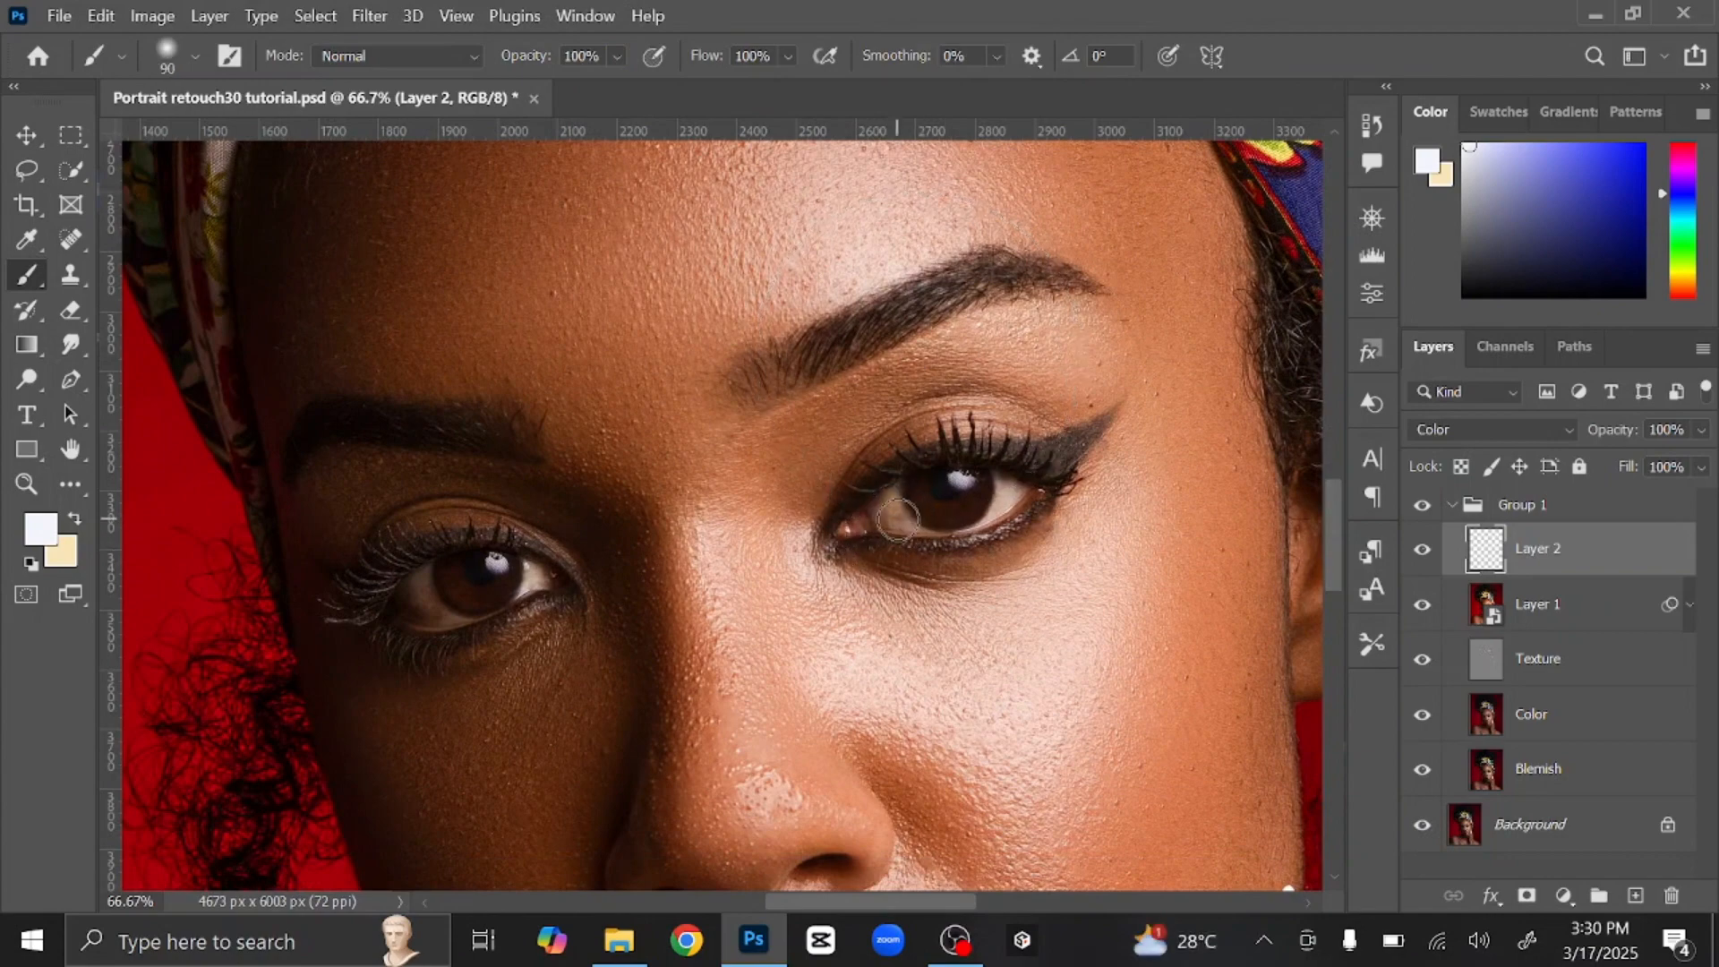
{"action": "scroll", "coordinate": [898, 518], "scroll_direction": "up", "scroll_amount": 1}
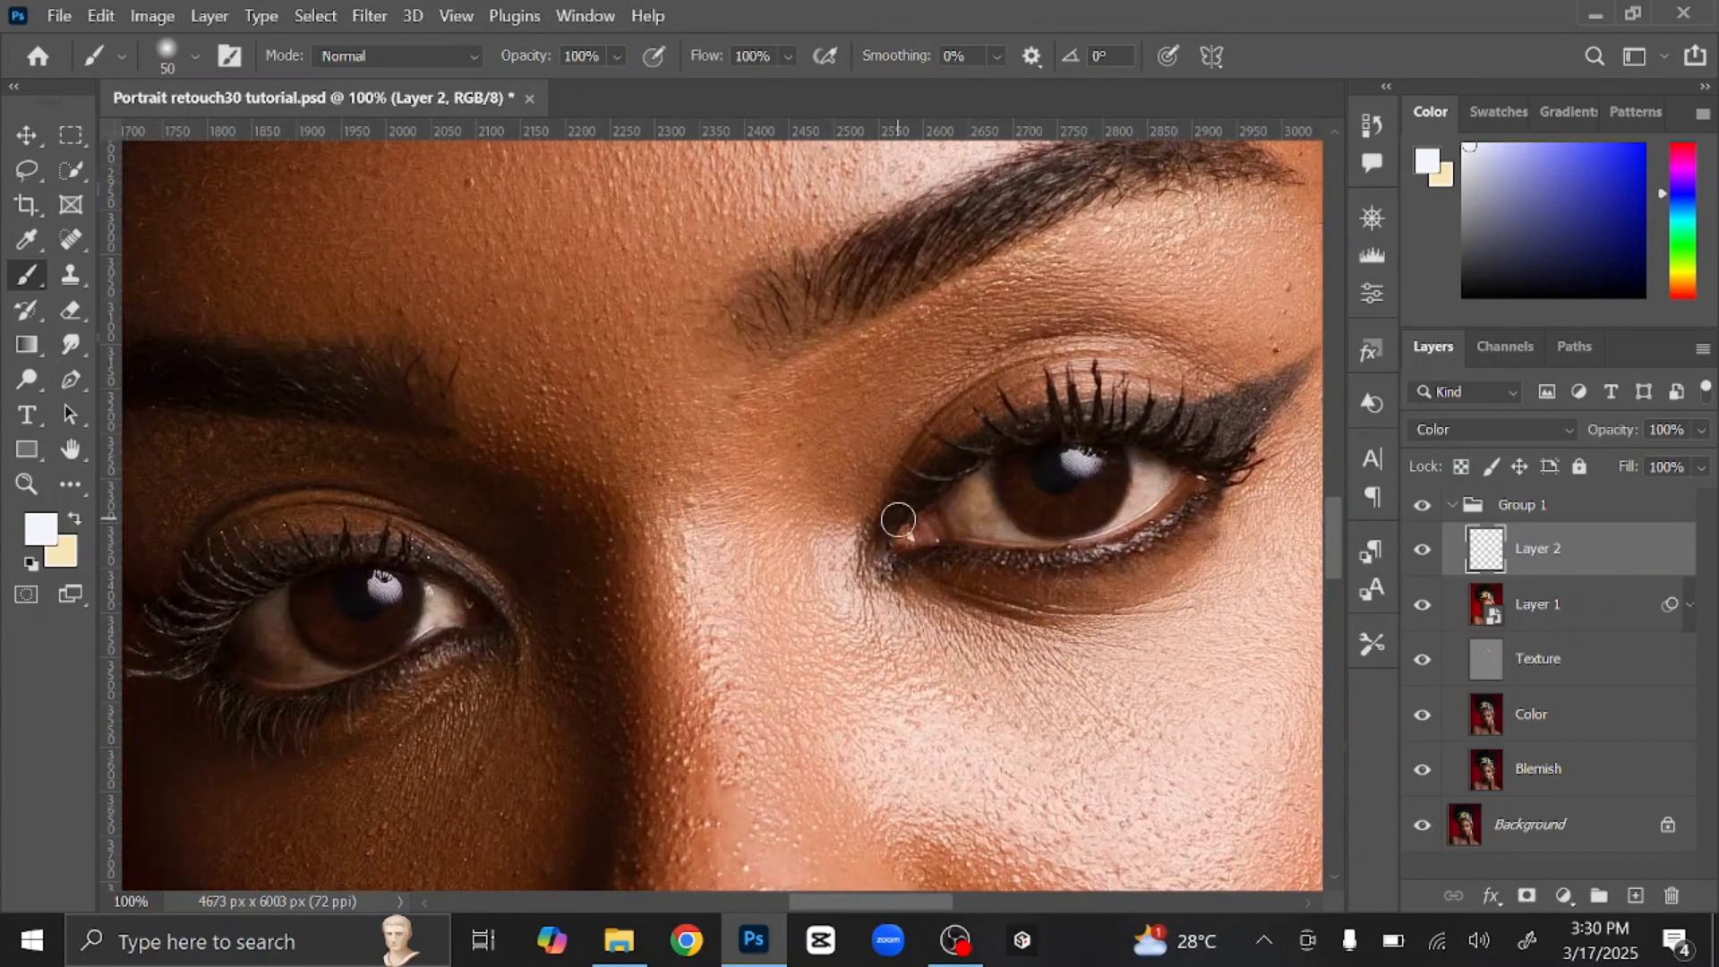
{"action": "mouse_move", "coordinate": [898, 520]}
{"action": "left_mouse_down"}
{"action": "mouse_move", "coordinate": [946, 526]}
{"action": "mouse_move", "coordinate": [990, 471]}
{"action": "mouse_move", "coordinate": [979, 507]}
{"action": "mouse_move", "coordinate": [994, 521]}
{"action": "mouse_move", "coordinate": [979, 487]}
{"action": "mouse_move", "coordinate": [996, 530]}
{"action": "mouse_move", "coordinate": [940, 507]}
{"action": "left_mouse_up"}
{"action": "key", "text": "bracketleft"}
{"action": "key", "text": "bracketleft"}
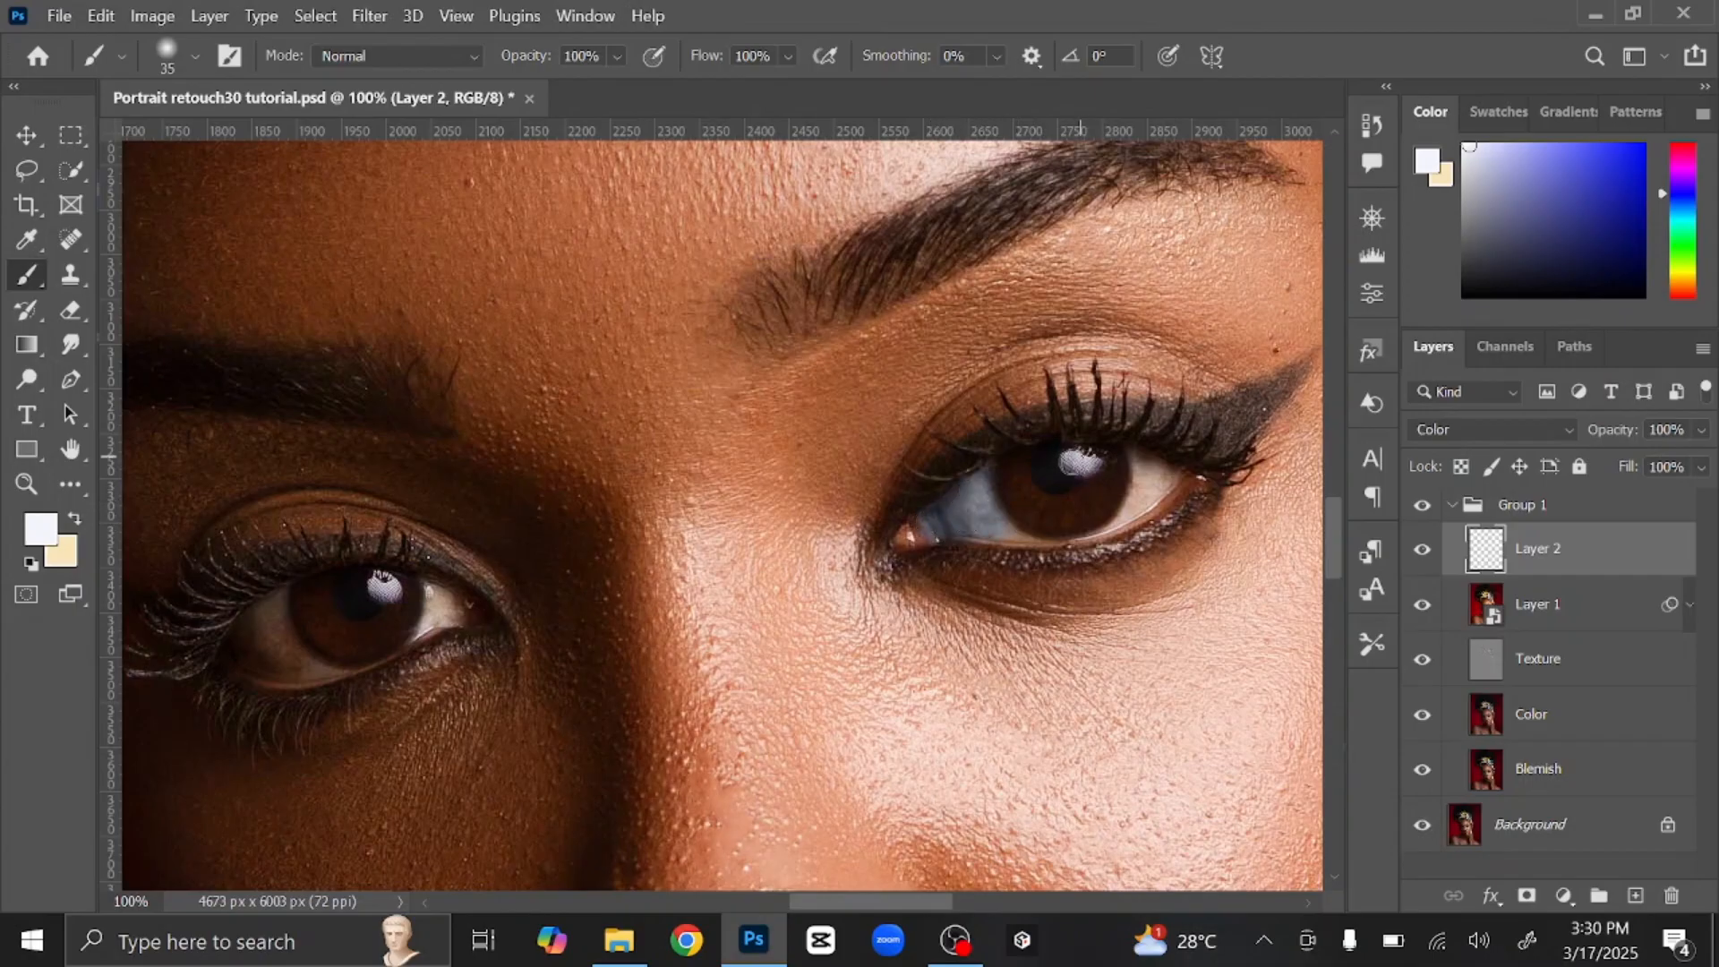
{"action": "key", "text": "bracketleft"}
{"action": "key", "text": "bracketleft"}
{"action": "key", "text": "bracketleft"}
{"action": "key", "text": "bracketright"}
{"action": "key", "text": "bracketright"}
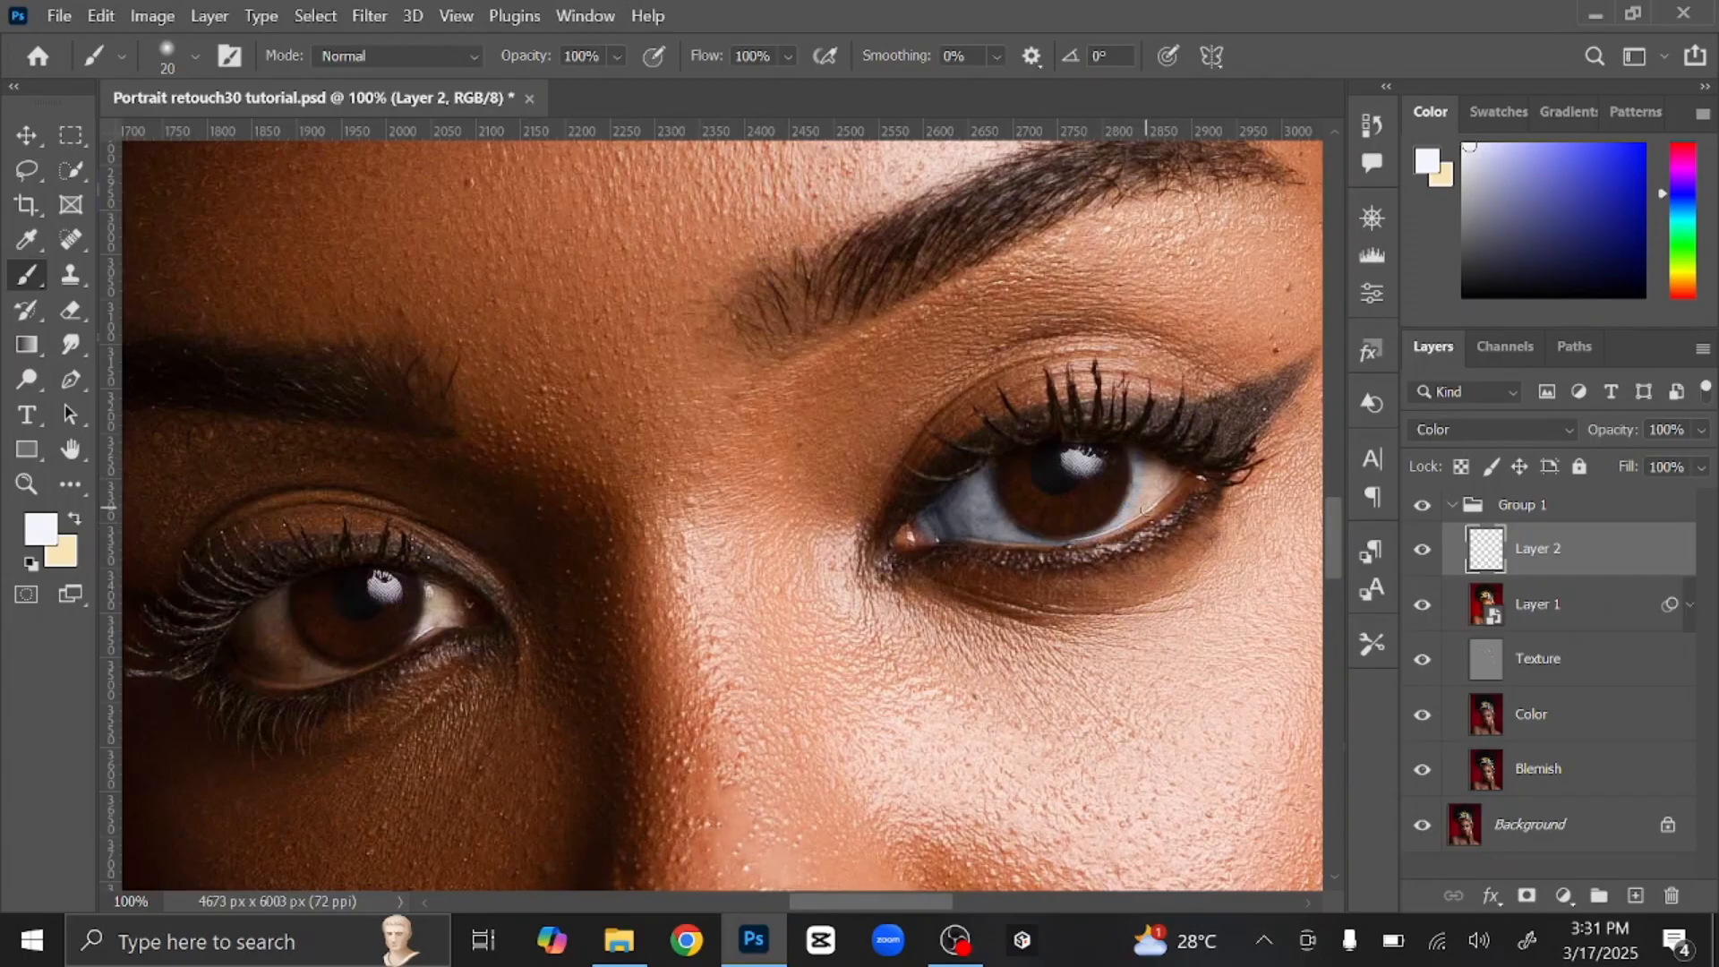
{"action": "key", "text": "bracketright"}
{"action": "key", "text": "bracketright"}
{"action": "mouse_move", "coordinate": [1130, 513]}
{"action": "left_mouse_down"}
{"action": "mouse_move", "coordinate": [1171, 478]}
{"action": "mouse_move", "coordinate": [1142, 456]}
{"action": "mouse_move", "coordinate": [1153, 489]}
{"action": "left_mouse_up"}
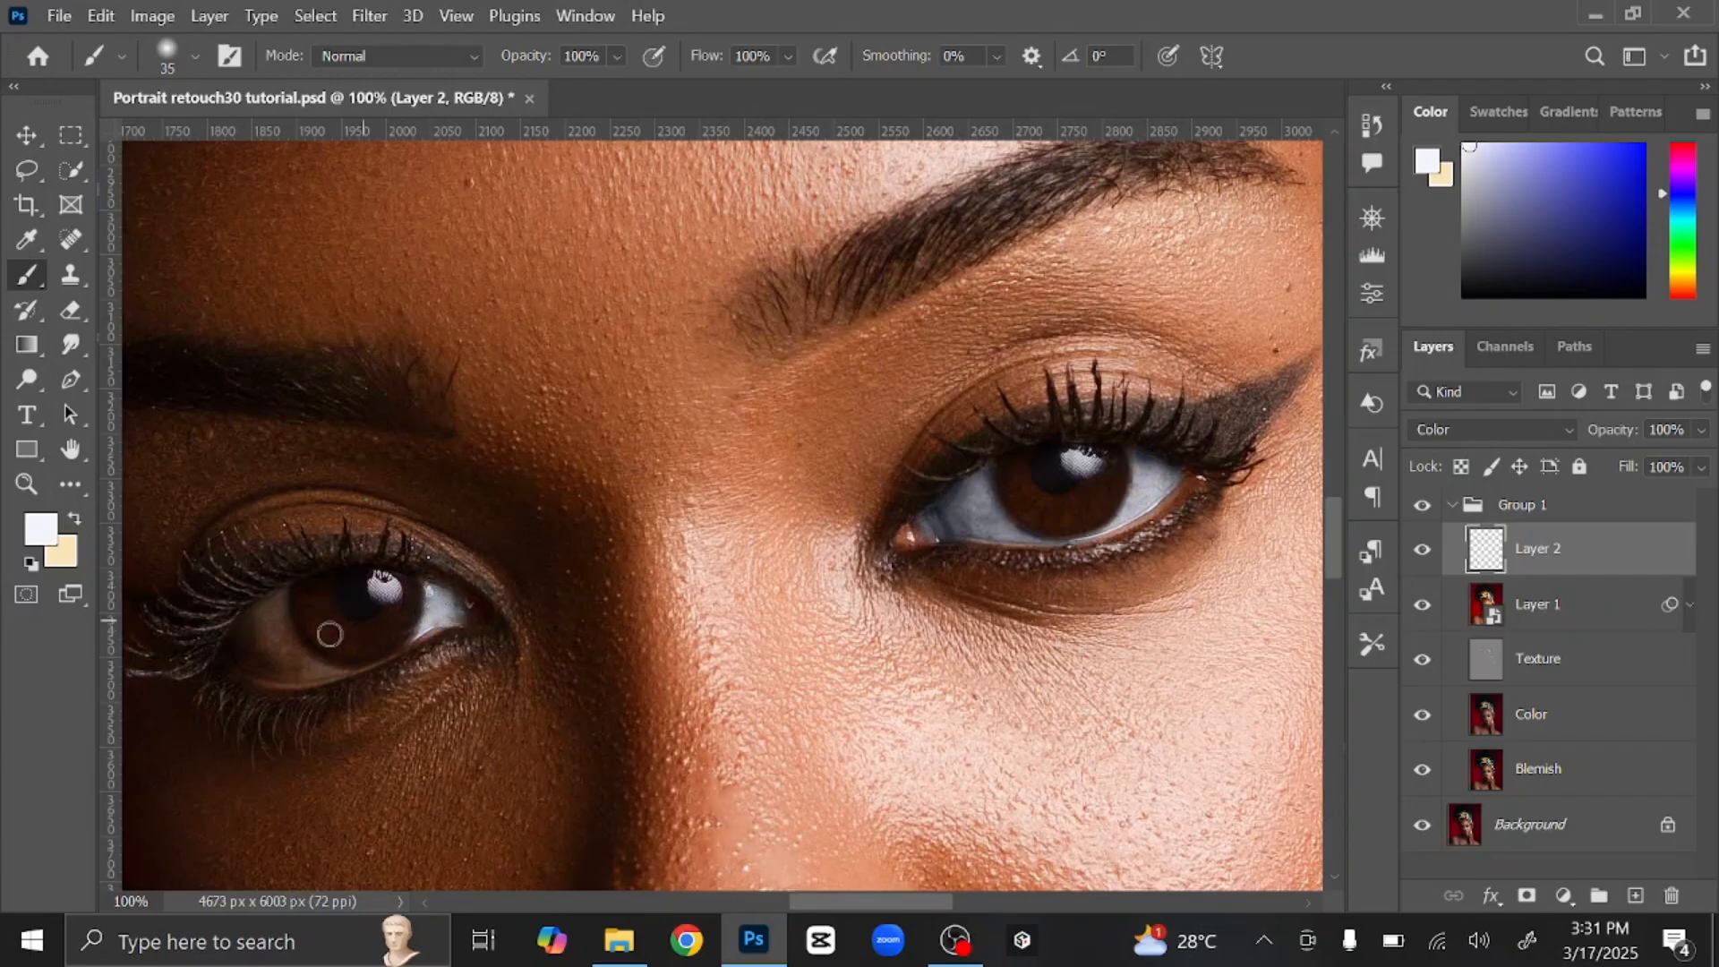
{"action": "mouse_move", "coordinate": [326, 621]}
{"action": "left_mouse_down"}
{"action": "mouse_move", "coordinate": [278, 647]}
{"action": "mouse_move", "coordinate": [274, 595]}
{"action": "mouse_move", "coordinate": [230, 656]}
{"action": "mouse_move", "coordinate": [320, 676]}
{"action": "left_mouse_up"}
{"action": "key", "text": "bracketleft"}
{"action": "key", "text": "bracketleft"}
{"action": "key", "text": "bracketright"}
{"action": "key", "text": "bracketright"}
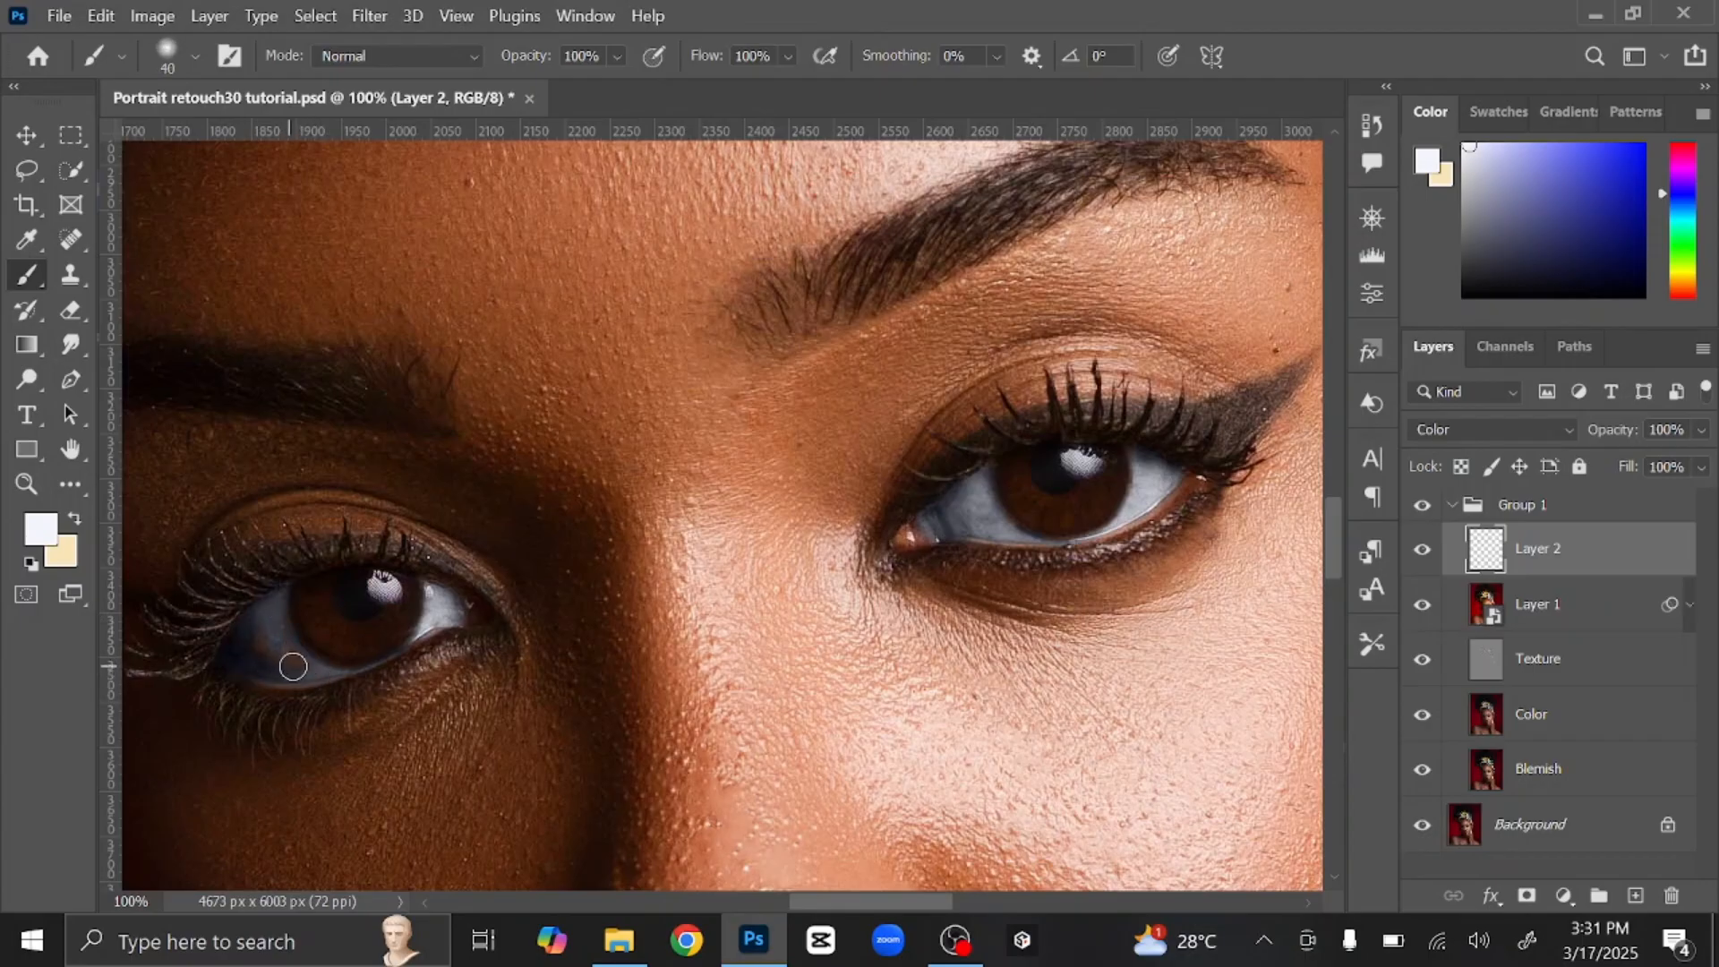
{"action": "key", "text": "bracketright"}
{"action": "key", "text": "bracketright"}
{"action": "key", "text": "bracketright"}
{"action": "key", "text": "ctrl+0"}
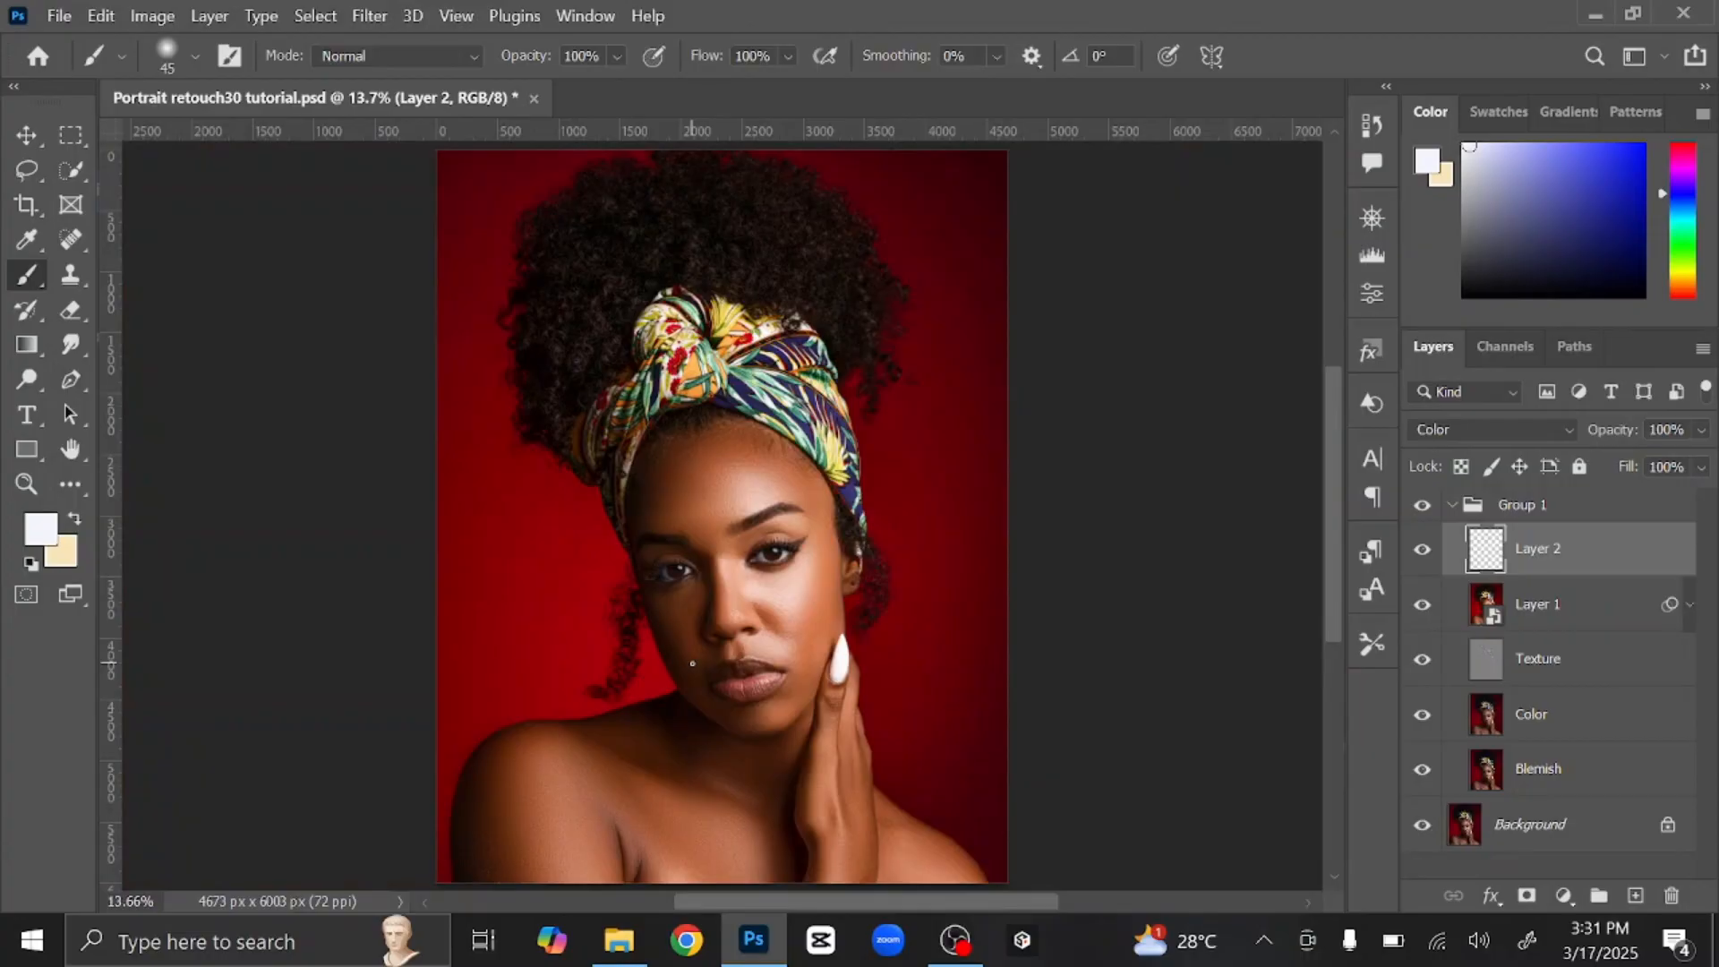
Step: Deselect Layer 2, collapse Group 1, and hide then show Group 1 to compare before and after
{"action": "left_click", "coordinate": [26, 134]}
{"action": "left_click", "coordinate": [1149, 449]}
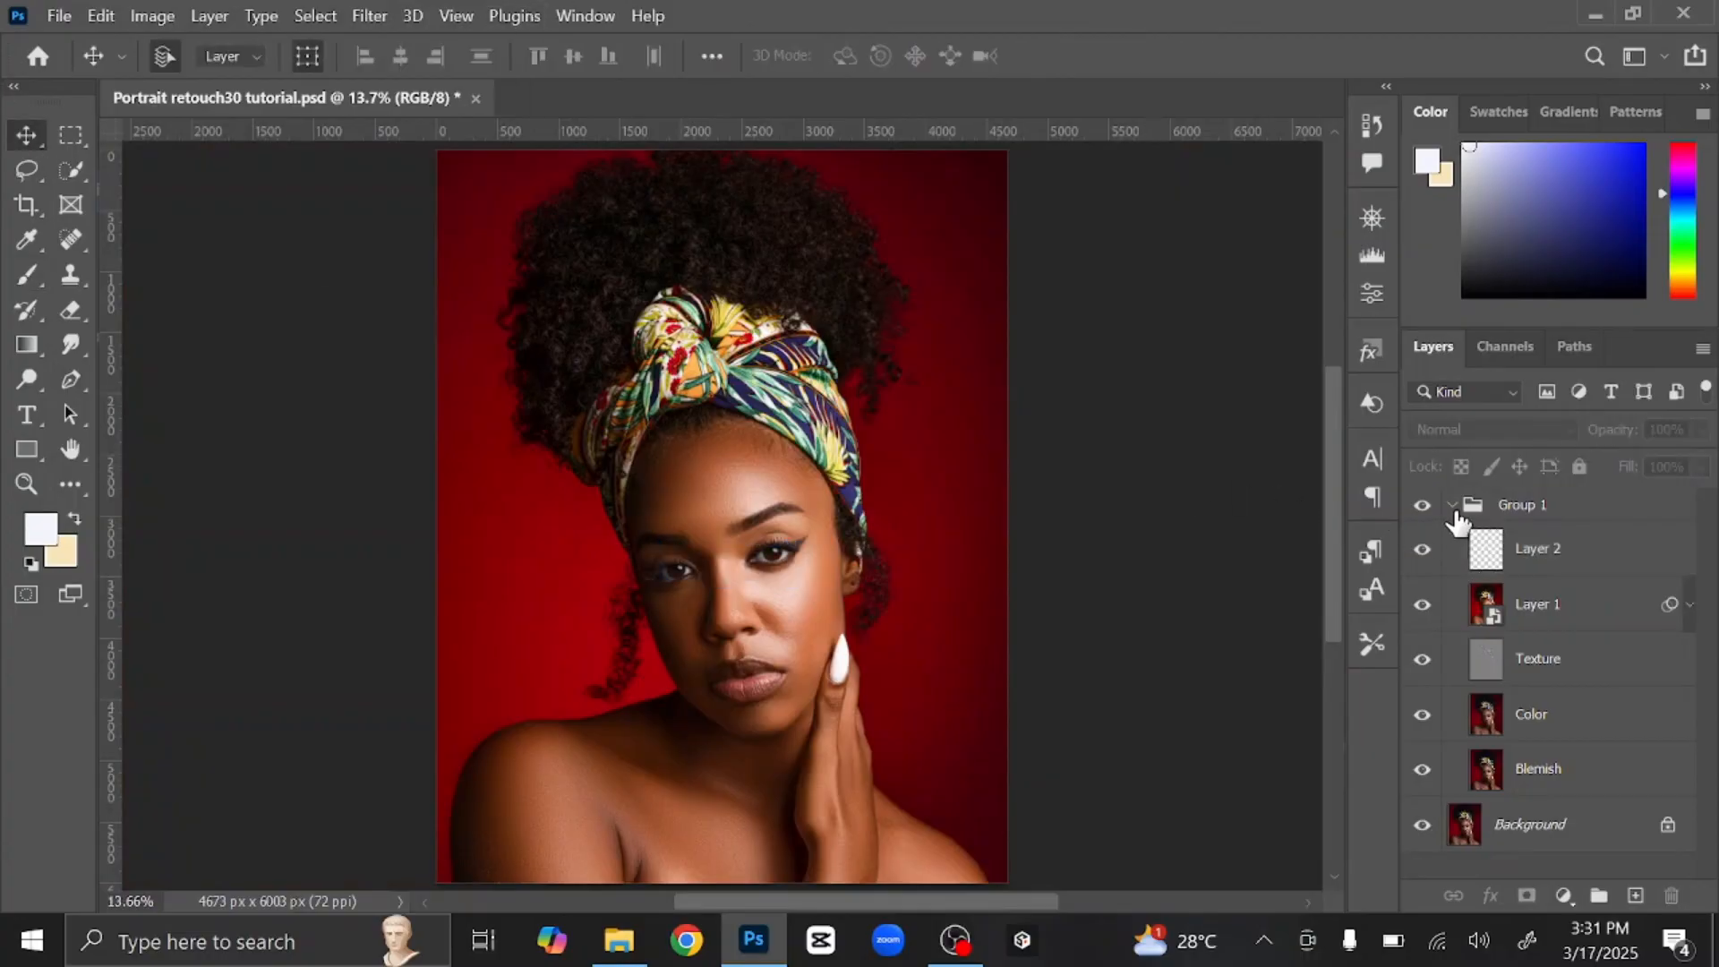
{"action": "left_click", "coordinate": [1451, 505]}
{"action": "left_click", "coordinate": [1422, 507]}
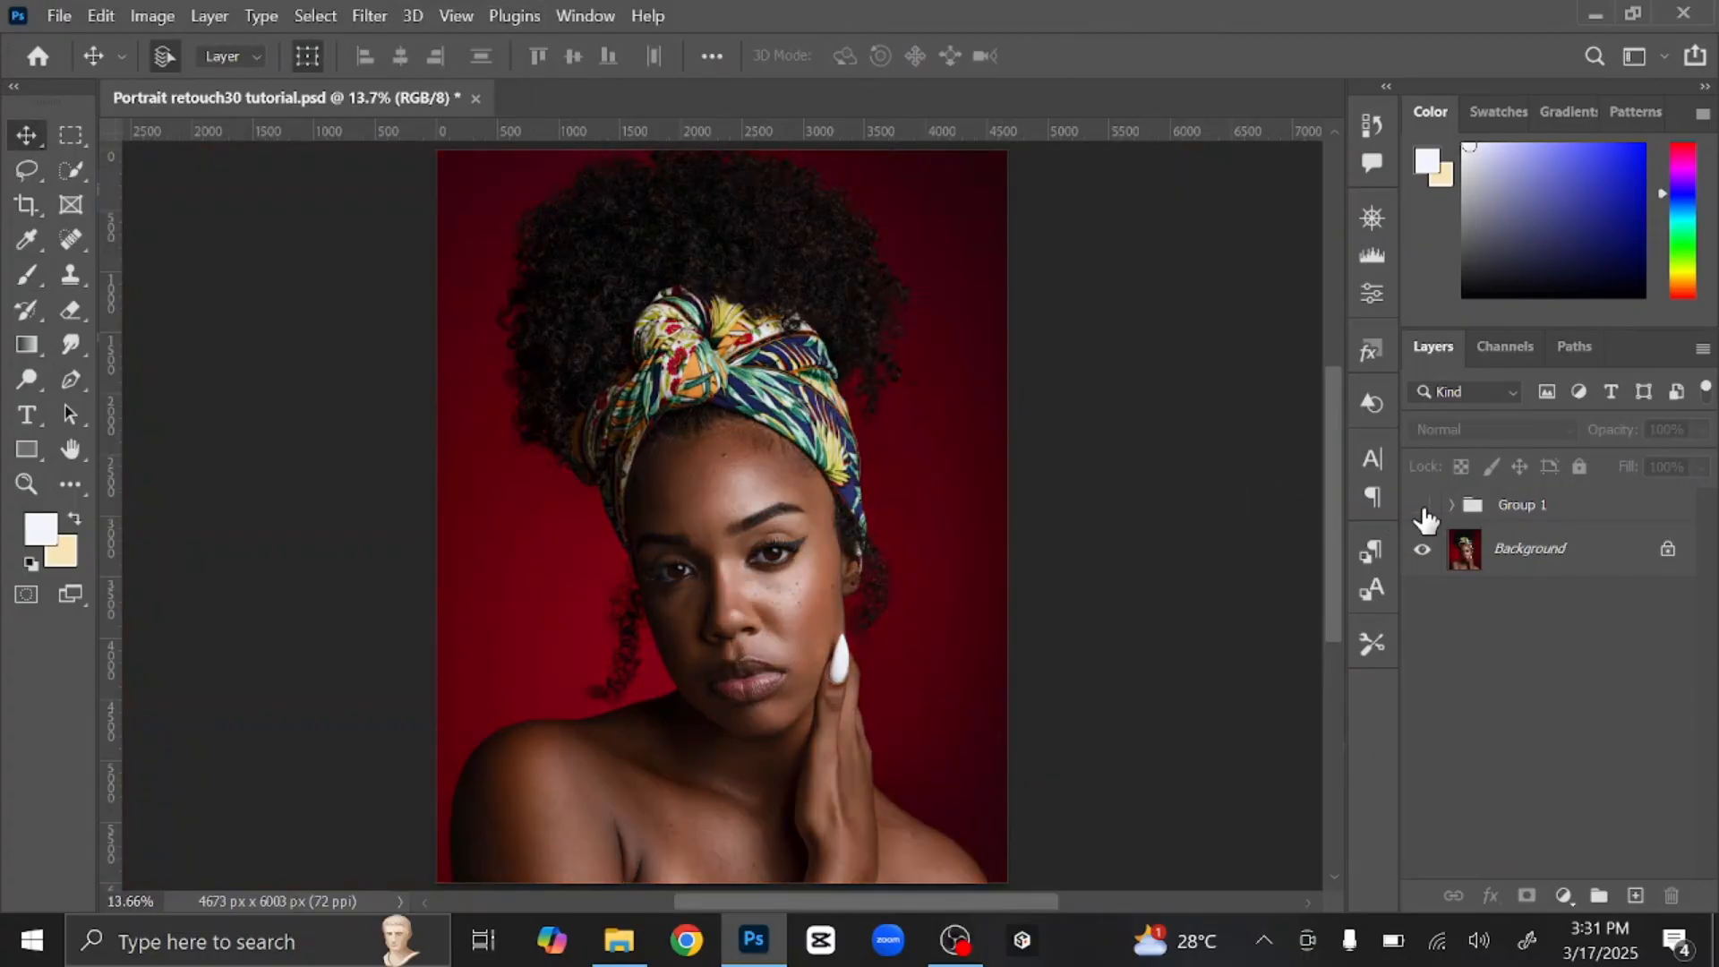
{"action": "left_click", "coordinate": [1423, 506]}
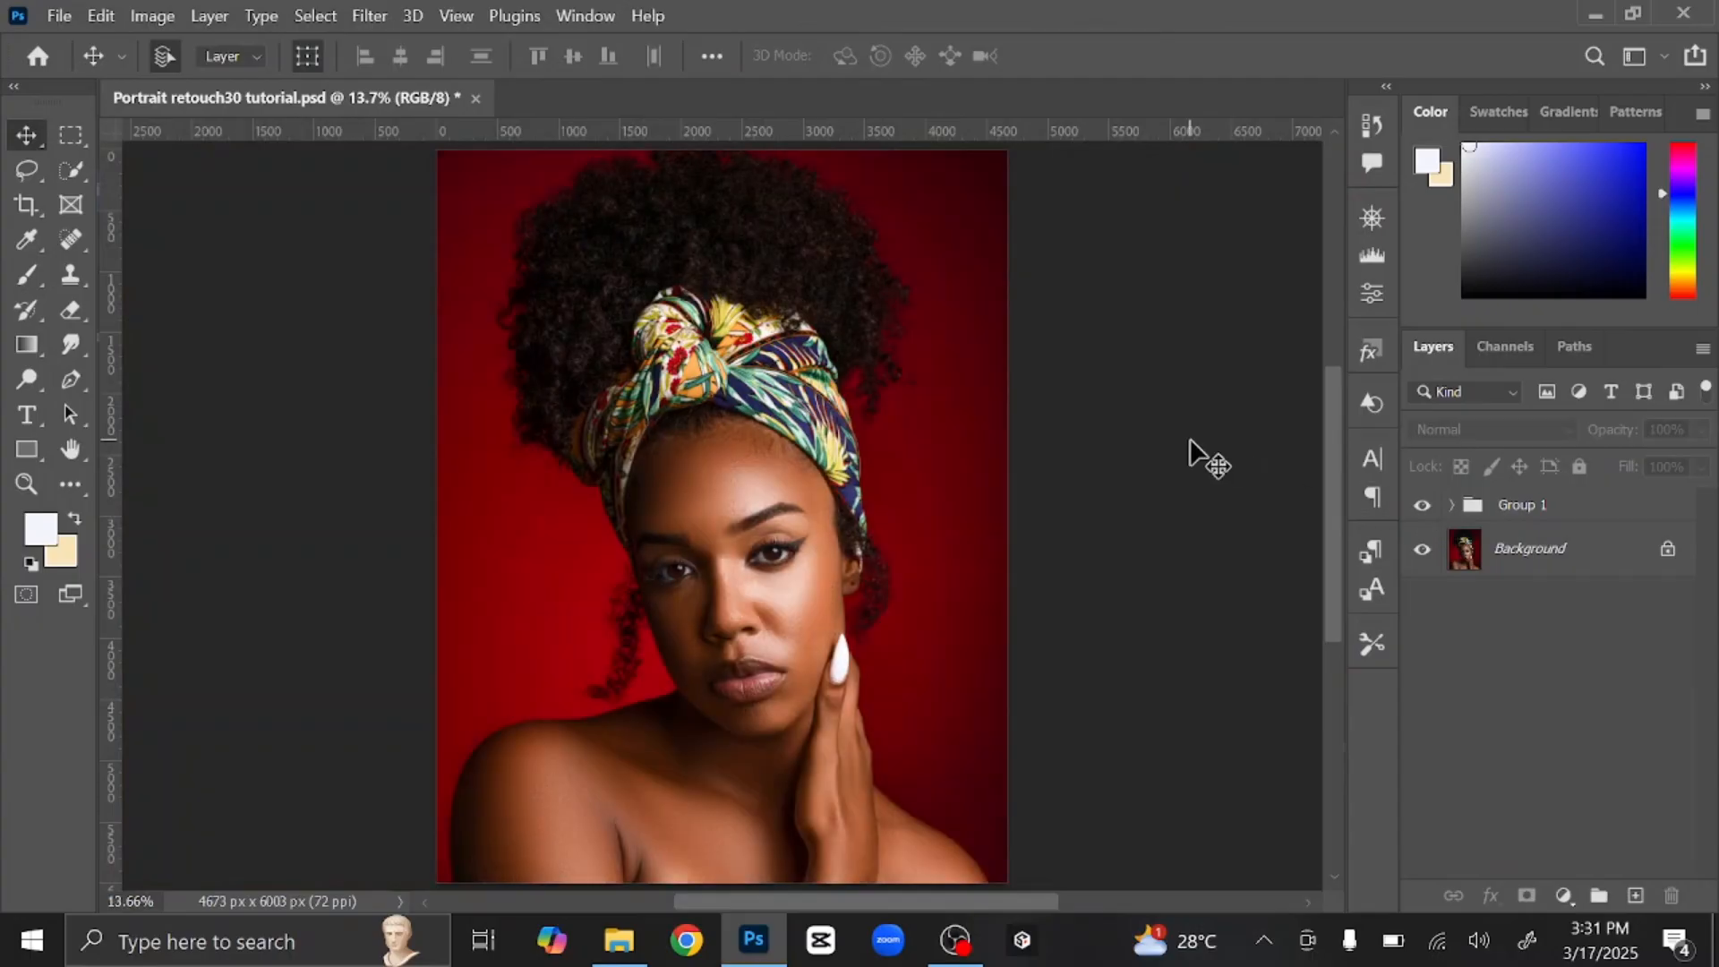